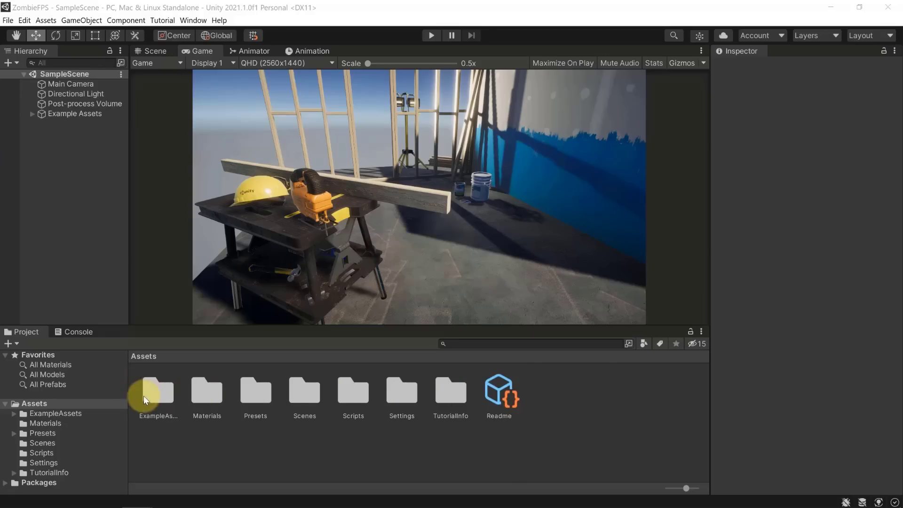
- Open the project's Scenes folder and switch to the Scene view of SampleScene
{"action": "left_click", "coordinate": [315, 400]}
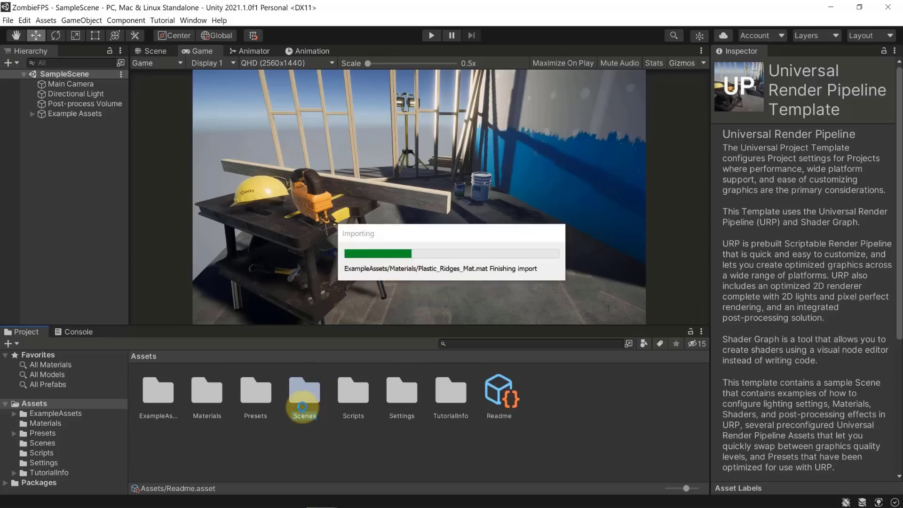
{"action": "double_click", "coordinate": [283, 375]}
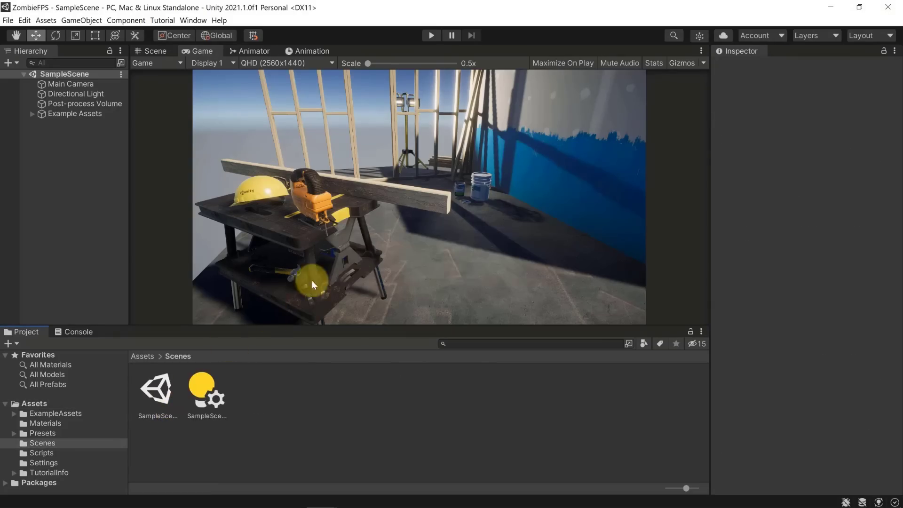
{"action": "left_click", "coordinate": [156, 51]}
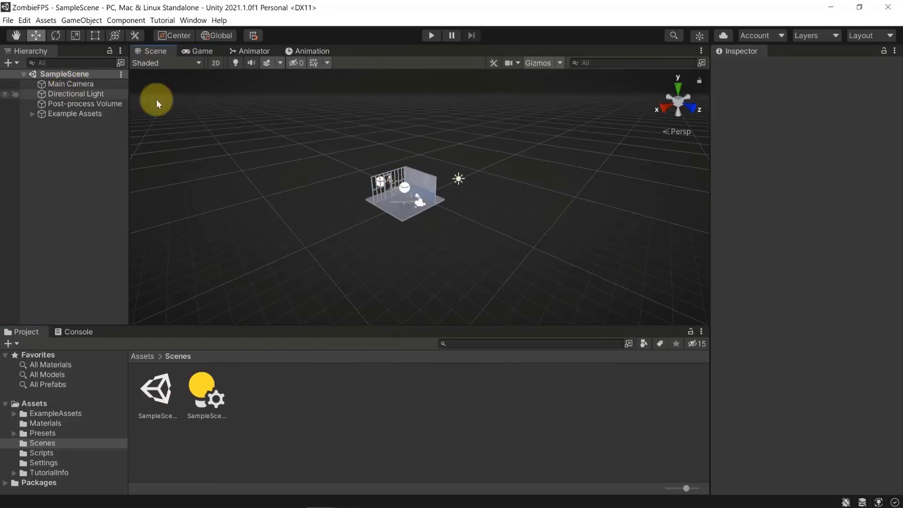
- Examine the workshop set up close in the Scene view, from the stud frame to the painted drywall panel
{"action": "scroll", "coordinate": [413, 211], "scroll_direction": "up", "scroll_amount": 10}
{"action": "right_click_drag", "start_coordinate": [412, 219], "coordinate": [240, 218]}
{"action": "left_click", "coordinate": [266, 200]}
{"action": "right_click_drag", "start_coordinate": [342, 144], "coordinate": [362, 179]}
{"action": "key", "text": "a"}
{"action": "left_click", "coordinate": [370, 195]}
{"action": "left_click", "coordinate": [370, 194]}
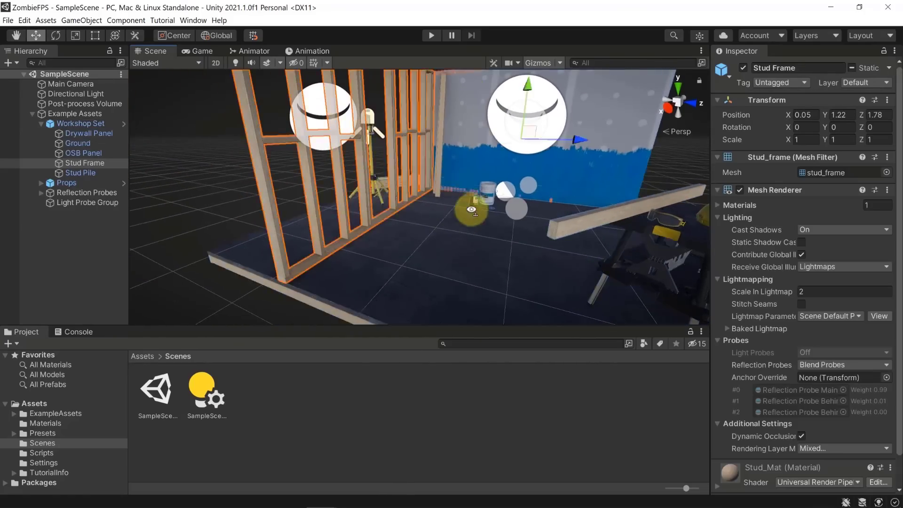
{"action": "key", "text": "w"}
{"action": "right_click_drag", "start_coordinate": [471, 209], "coordinate": [614, 191]}
{"action": "left_click", "coordinate": [546, 181]}
{"action": "left_click", "coordinate": [422, 235]}
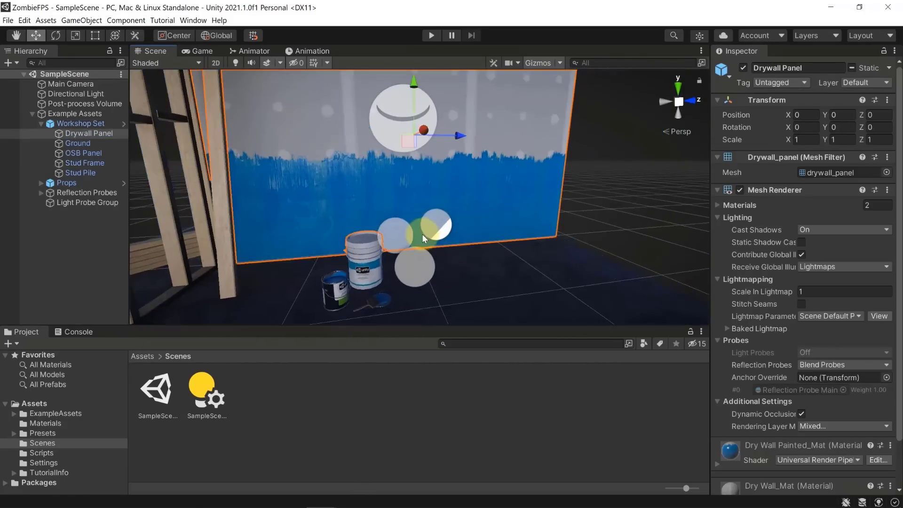
- Examine the whole workshop set from a raised viewpoint behind the drywall panel, with no object selected
{"action": "scroll", "coordinate": [425, 233], "scroll_direction": "up", "scroll_amount": 4}
{"action": "scroll", "coordinate": [428, 233], "scroll_direction": "down", "scroll_amount": 3}
{"action": "mouse_move", "coordinate": [454, 196]}
{"action": "right_mouse_down"}
{"action": "mouse_move", "coordinate": [396, 289]}
{"action": "mouse_move", "coordinate": [288, 264]}
{"action": "mouse_move", "coordinate": [278, 188]}
{"action": "mouse_move", "coordinate": [371, 159]}
{"action": "mouse_move", "coordinate": [528, 169]}
{"action": "mouse_move", "coordinate": [747, 84]}
{"action": "mouse_move", "coordinate": [671, 105]}
{"action": "mouse_move", "coordinate": [484, 89]}
{"action": "mouse_move", "coordinate": [730, 331]}
{"action": "mouse_move", "coordinate": [803, 348]}
{"action": "right_mouse_up"}
{"action": "key", "text": "w"}
{"action": "right_click_drag", "start_coordinate": [389, 263], "coordinate": [307, 254]}
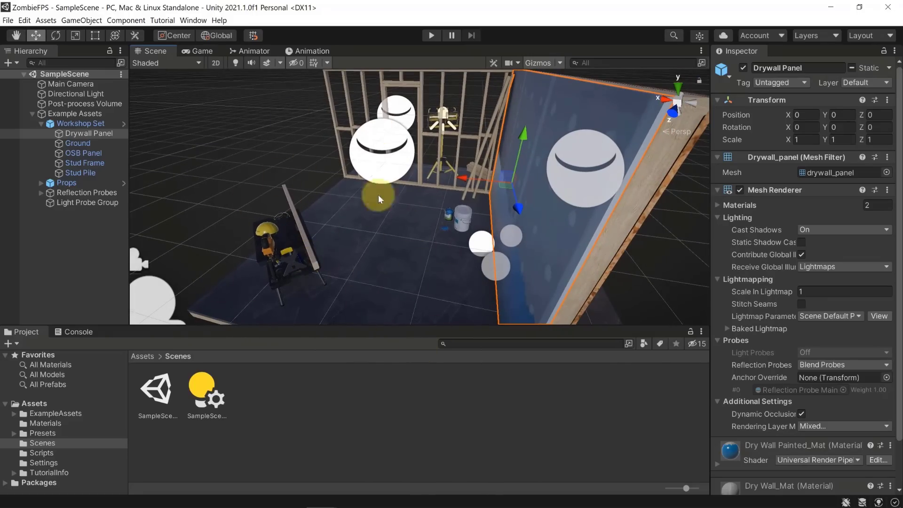
{"action": "left_click", "coordinate": [408, 242]}
{"action": "left_click", "coordinate": [234, 172]}
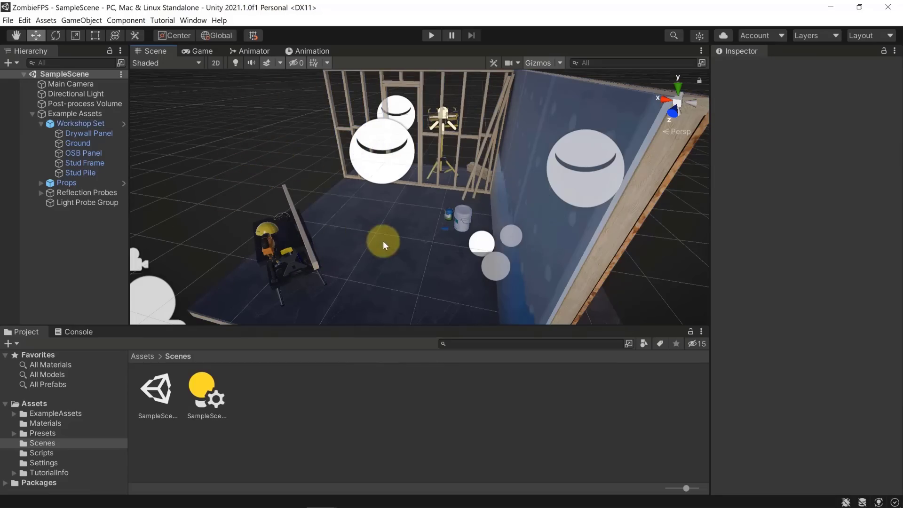
{"action": "mouse_move", "coordinate": [383, 241]}
{"action": "left_mouse_down", "text": "alt"}
{"action": "mouse_move", "coordinate": [403, 202]}
{"action": "mouse_move", "coordinate": [425, 237]}
{"action": "mouse_move", "coordinate": [397, 242]}
{"action": "left_mouse_up", "text": "alt"}
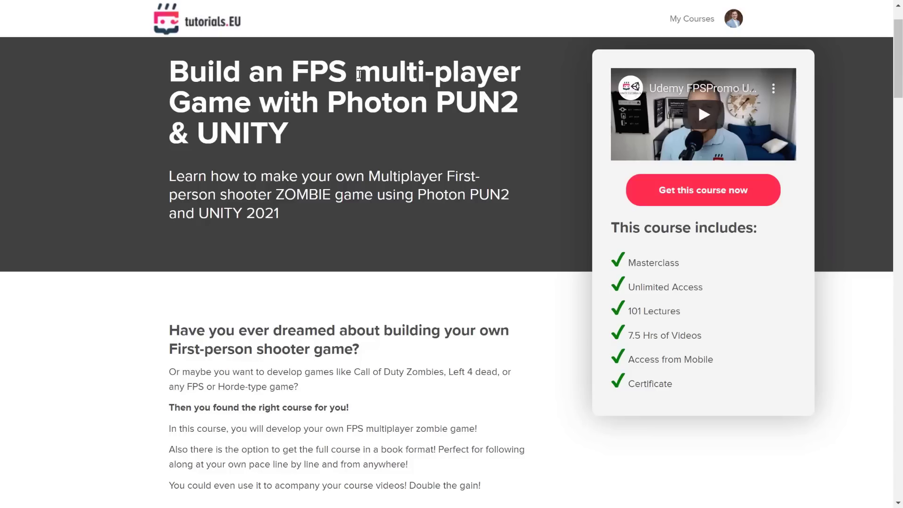
- Switch to the tutorials.EU web page and review the FPS multiplayer course's title, included items and description
{"action": "left_click_drag", "start_coordinate": [356, 73], "coordinate": [364, 125]}
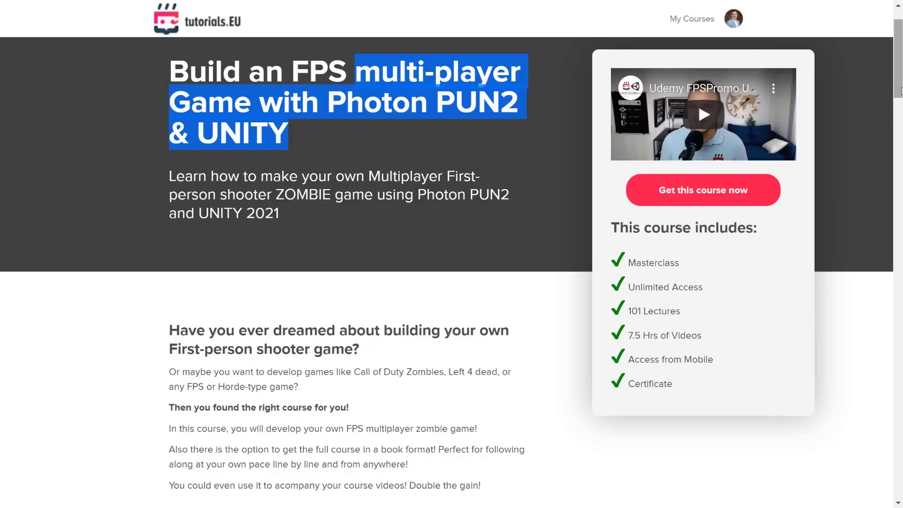
{"action": "left_click_drag", "start_coordinate": [701, 335], "coordinate": [614, 335]}
{"action": "left_click_drag", "start_coordinate": [900, 96], "coordinate": [881, 474]}
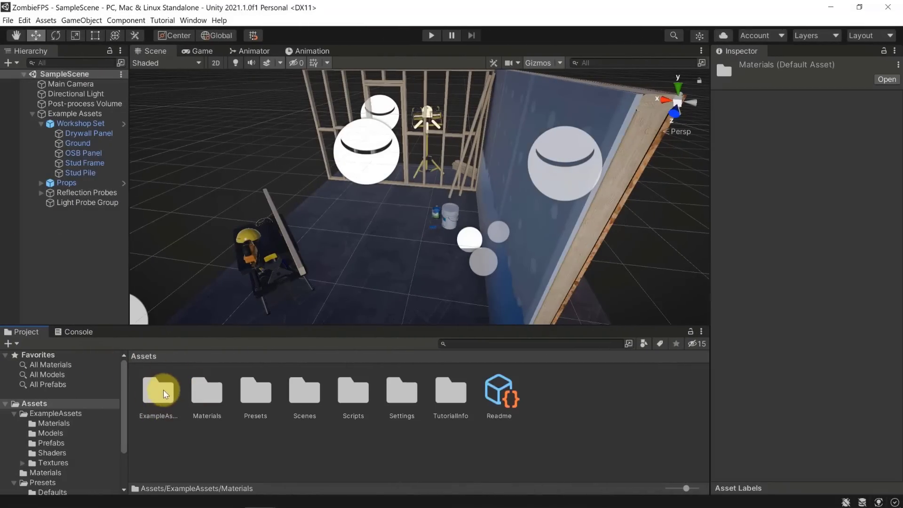
- Open the Materials folder inside ExampleAssets and enlarge the asset browser to show more of the materials
{"action": "double_click", "coordinate": [163, 390]}
{"action": "double_click", "coordinate": [157, 391]}
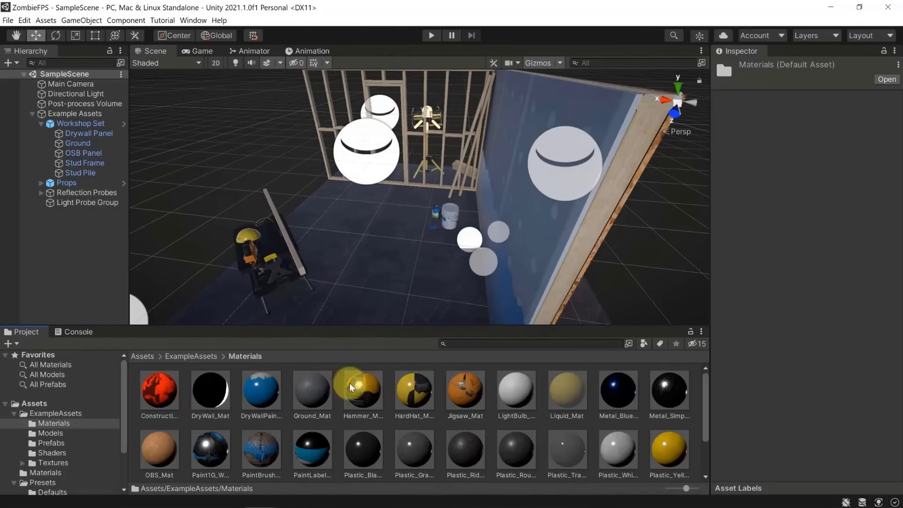
{"action": "scroll", "coordinate": [417, 384], "scroll_direction": "down", "scroll_amount": 3}
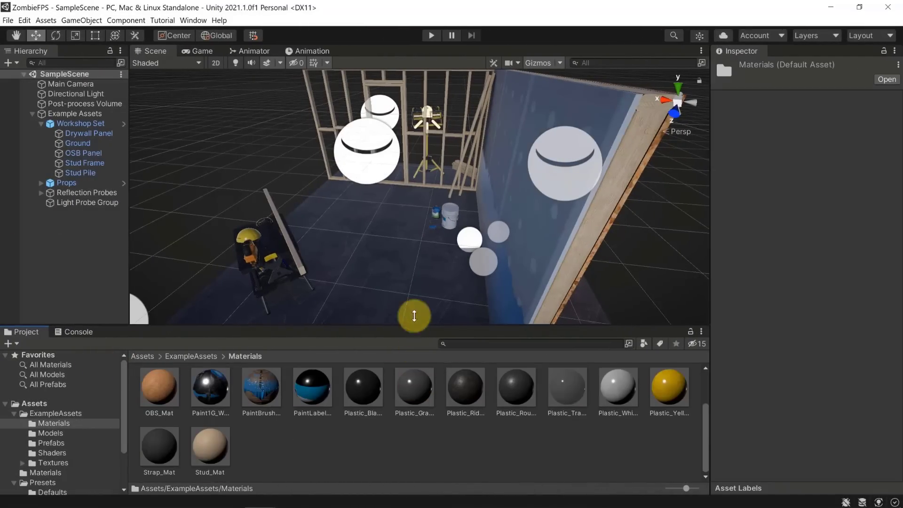
{"action": "left_click_drag", "start_coordinate": [414, 325], "coordinate": [413, 283]}
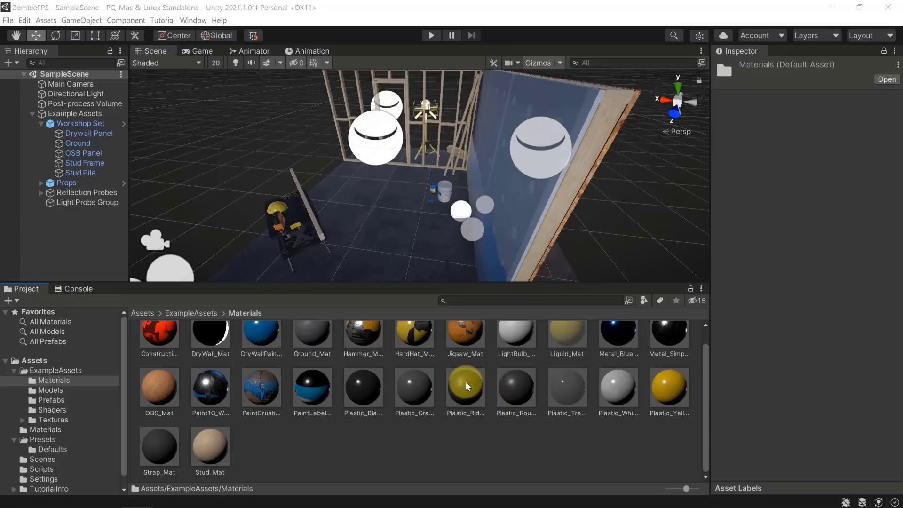
- Create a new material named NONURP in the ExampleAssets Materials folder
{"action": "right_click", "coordinate": [270, 436]}
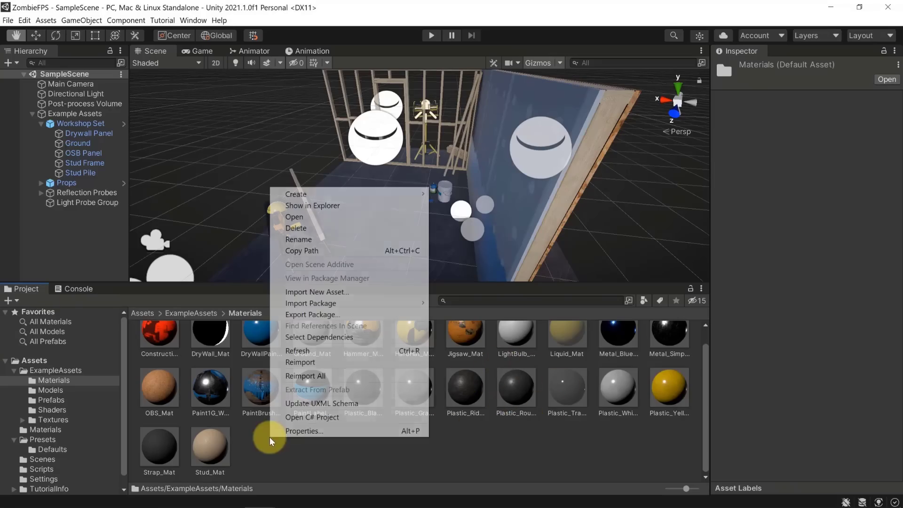
{"action": "mouse_move", "coordinate": [309, 194]}
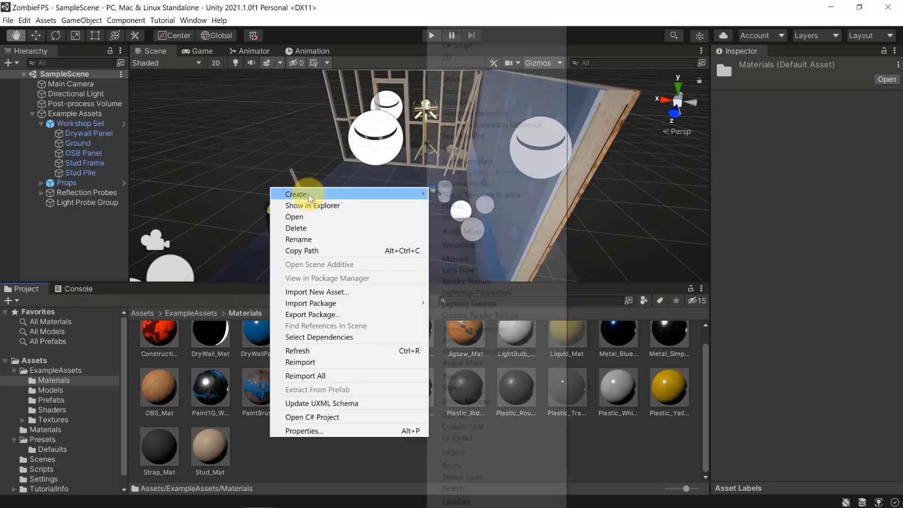
{"action": "left_click", "coordinate": [461, 260]}
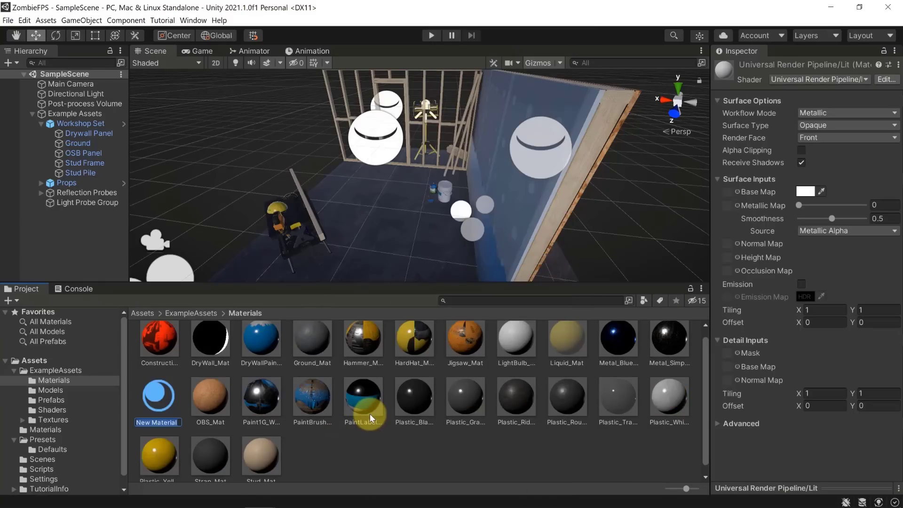
{"action": "type", "text": "NONURP"}
{"action": "key", "text": "Return"}
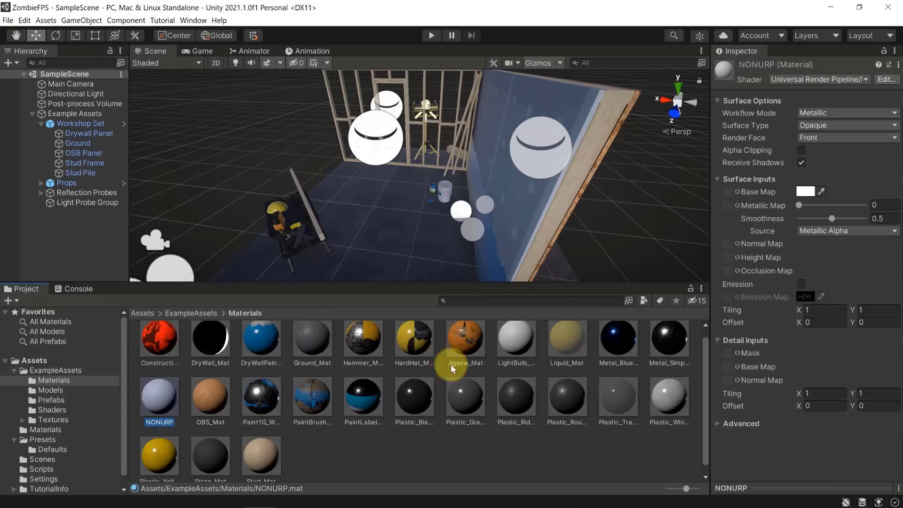
- Set the NONURP material's shader to Standard and apply the material to the workshop floor
{"action": "left_click", "coordinate": [817, 79]}
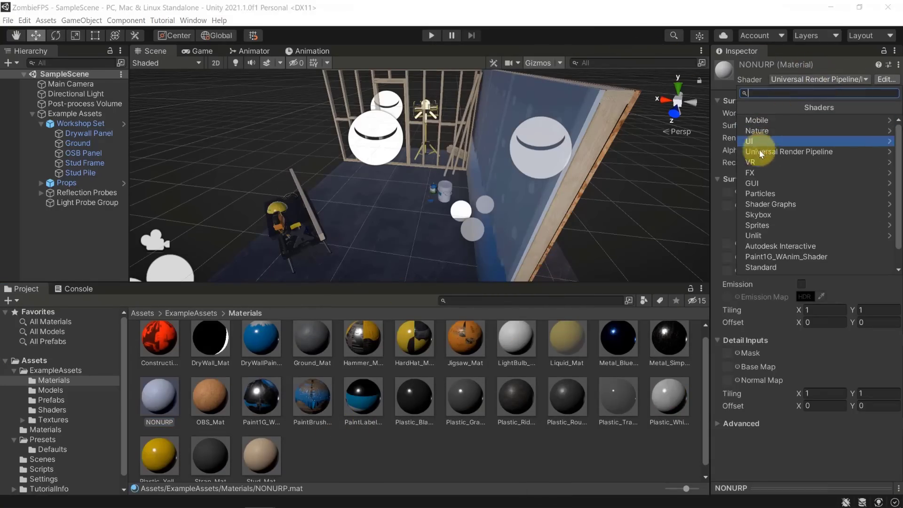
{"action": "left_click", "coordinate": [774, 268]}
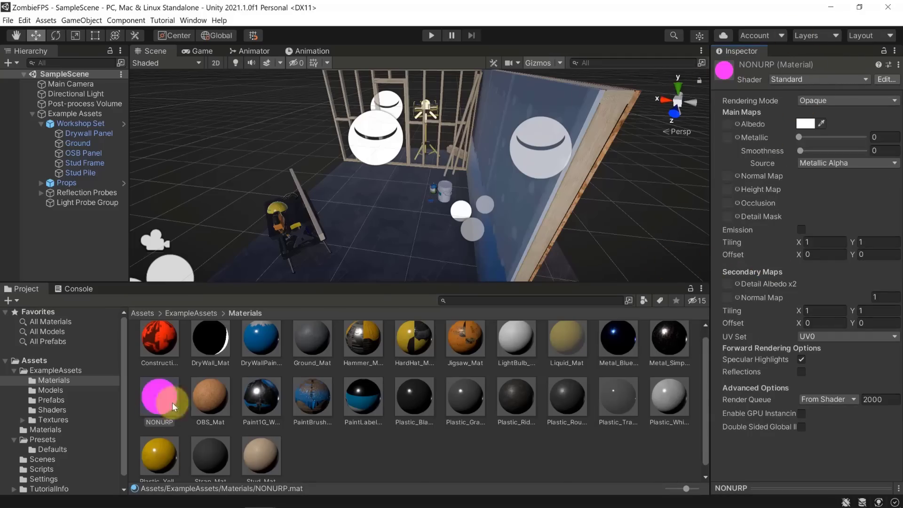
{"action": "left_click_drag", "start_coordinate": [162, 405], "coordinate": [411, 250]}
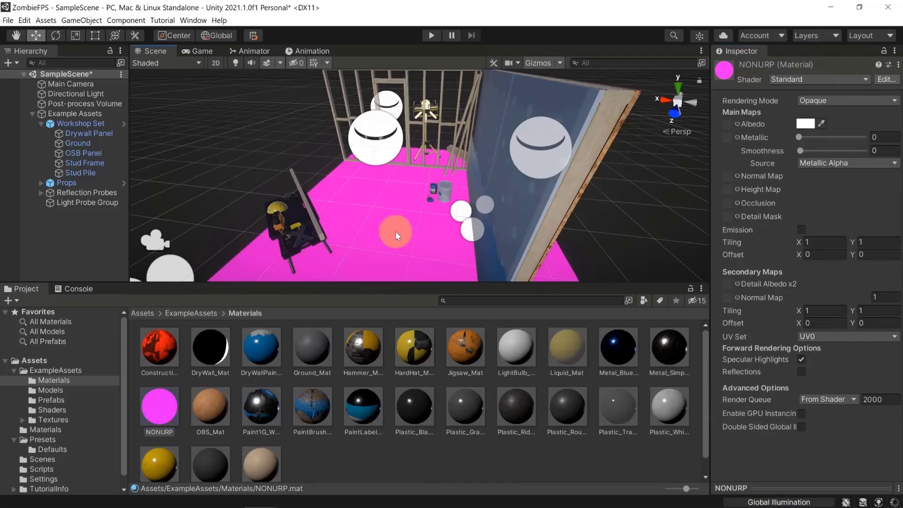
- Try a red albedo colour on the NONURP material, and undo it together with the material's assignment to the floor
{"action": "left_click", "coordinate": [809, 124]}
{"action": "left_click_drag", "start_coordinate": [809, 201], "coordinate": [850, 200]}
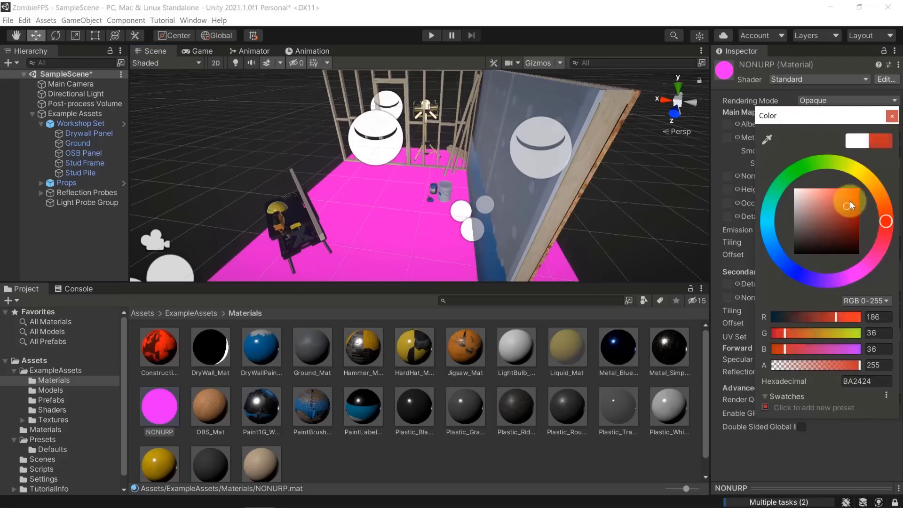
{"action": "left_click", "coordinate": [892, 116]}
{"action": "left_click_drag", "start_coordinate": [373, 365], "coordinate": [423, 207]}
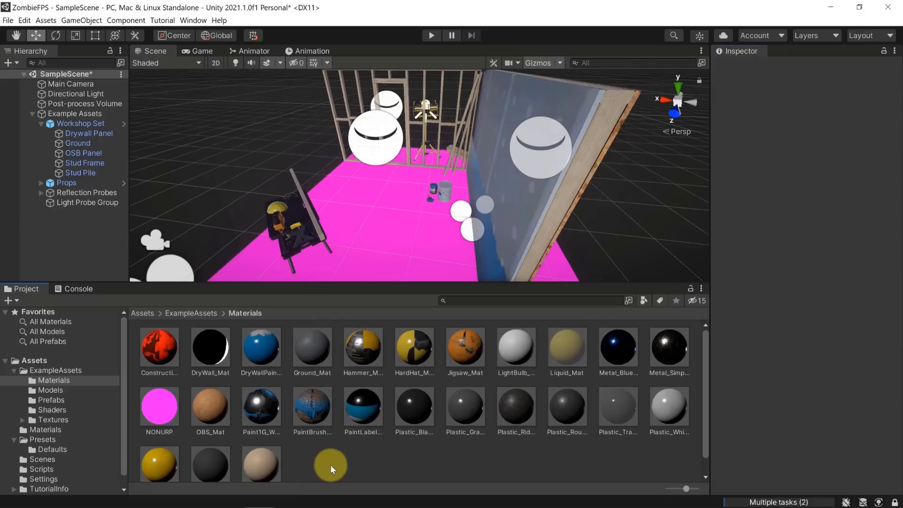
{"action": "scroll", "coordinate": [330, 465], "scroll_direction": "down", "scroll_amount": 1}
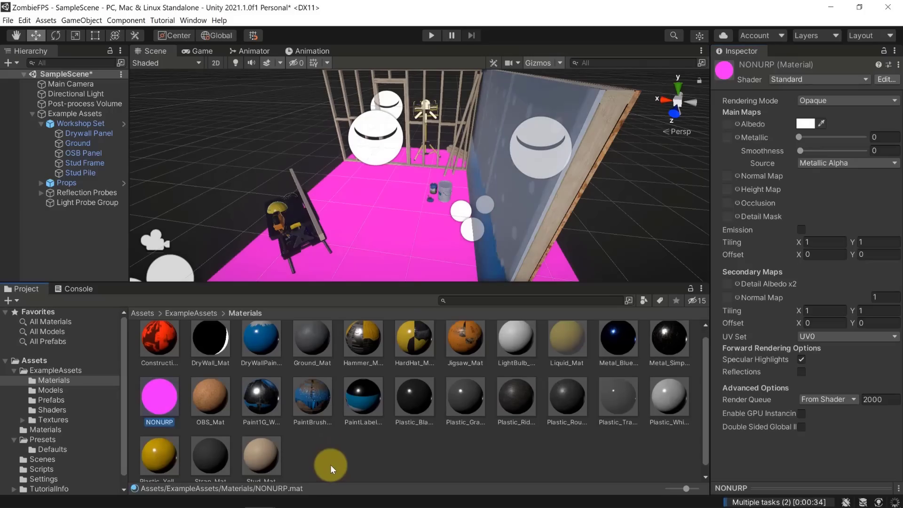
{"action": "key", "text": "ctrl+z"}
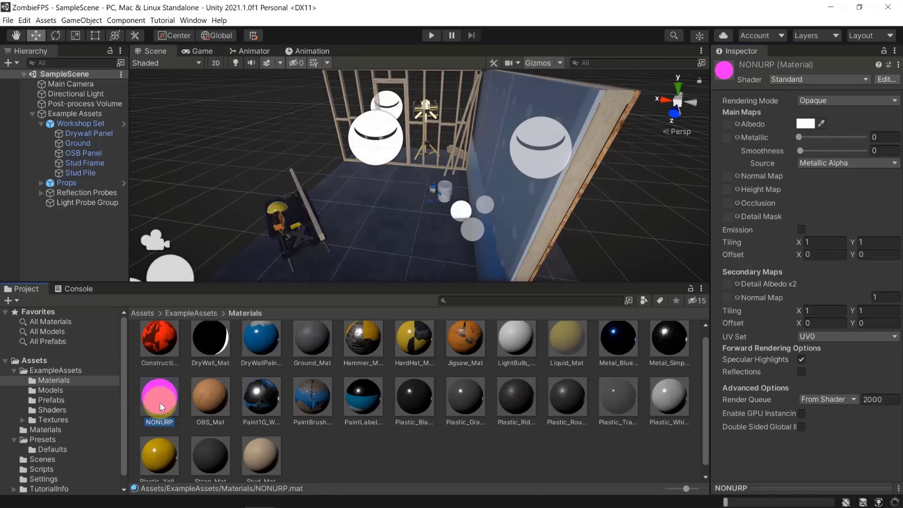
- Set the NONURP material's shader to Unlit from the Universal Render Pipeline group
{"action": "right_click", "coordinate": [161, 407]}
{"action": "left_click", "coordinate": [796, 77]}
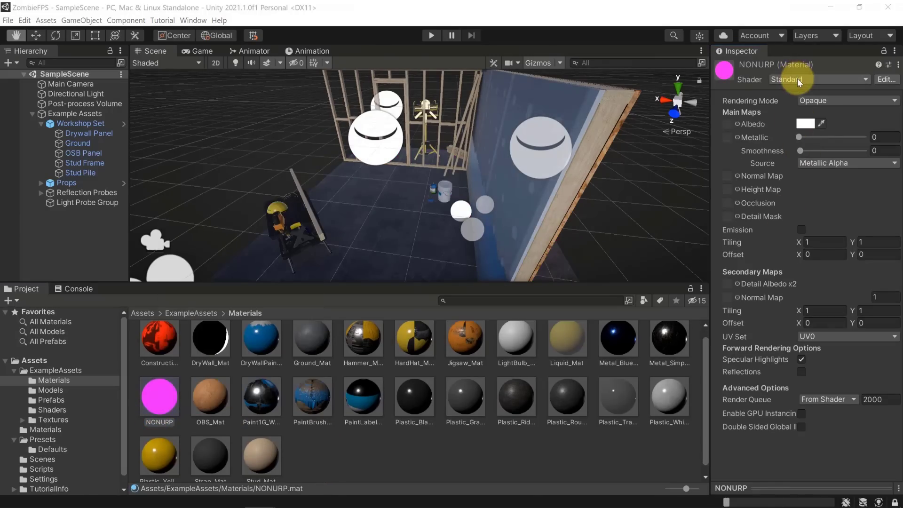
{"action": "left_click", "coordinate": [798, 78]}
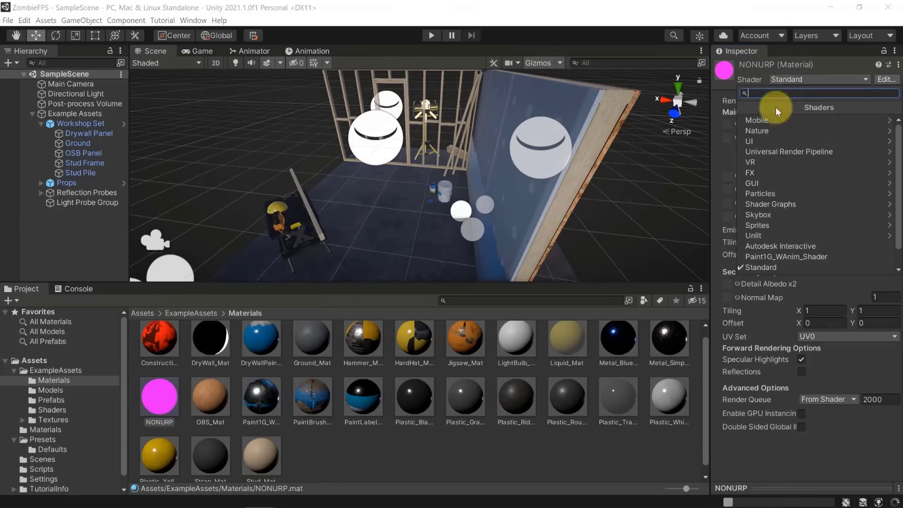
{"action": "left_click", "coordinate": [786, 151]}
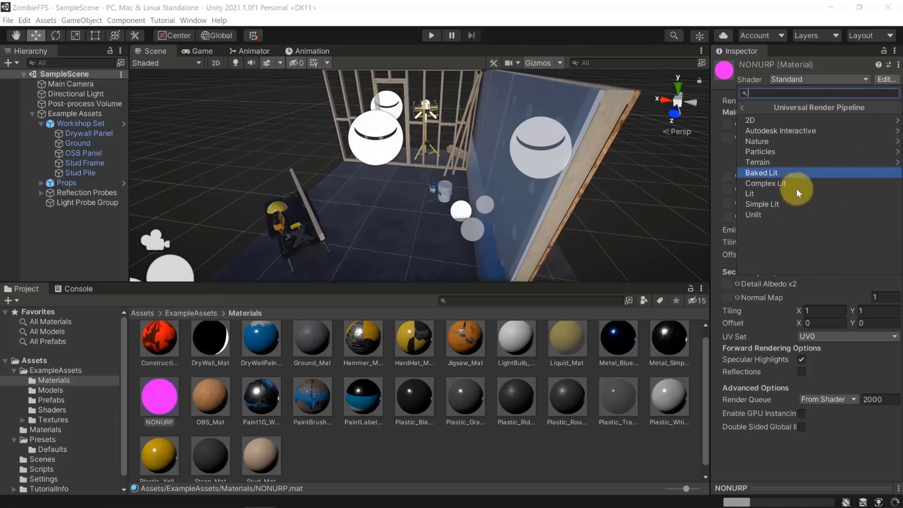
{"action": "key", "text": "Left"}
{"action": "left_click", "coordinate": [795, 153]}
{"action": "left_click", "coordinate": [764, 215]}
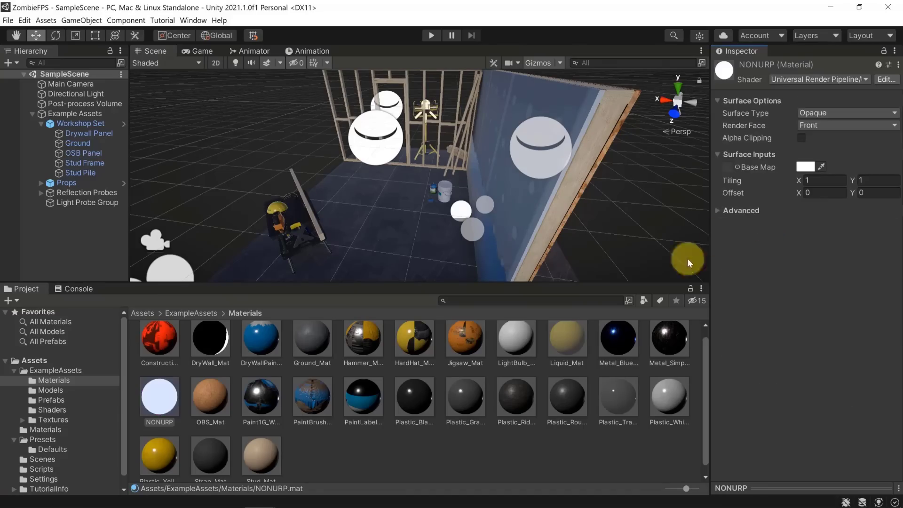
- Apply the NONURP material to the workshop floor and set its base map colour to red, DE0808
{"action": "left_click_drag", "start_coordinate": [151, 394], "coordinate": [357, 207]}
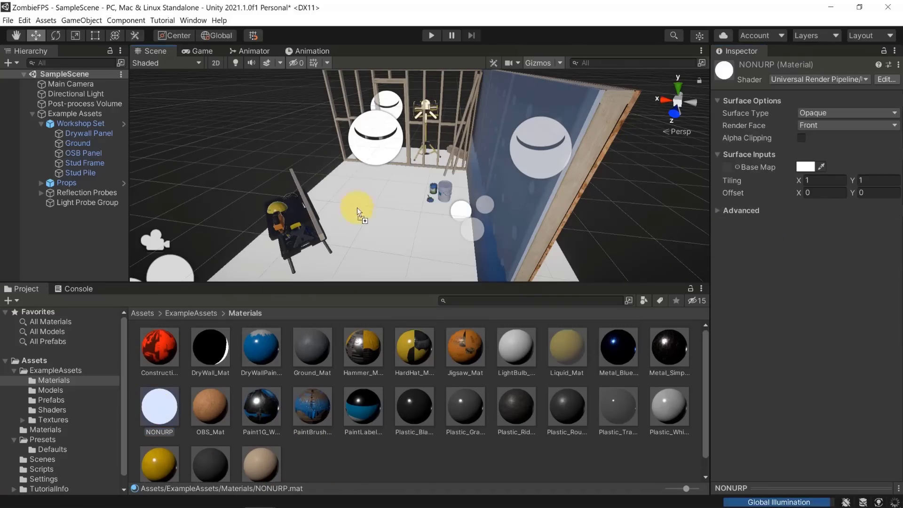
{"action": "left_click", "coordinate": [806, 167]}
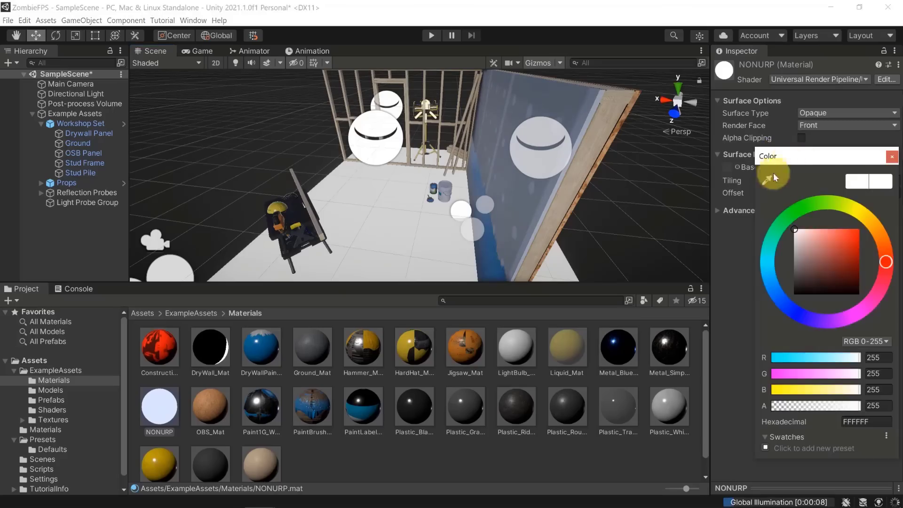
{"action": "left_click_drag", "start_coordinate": [821, 235], "coordinate": [857, 238]}
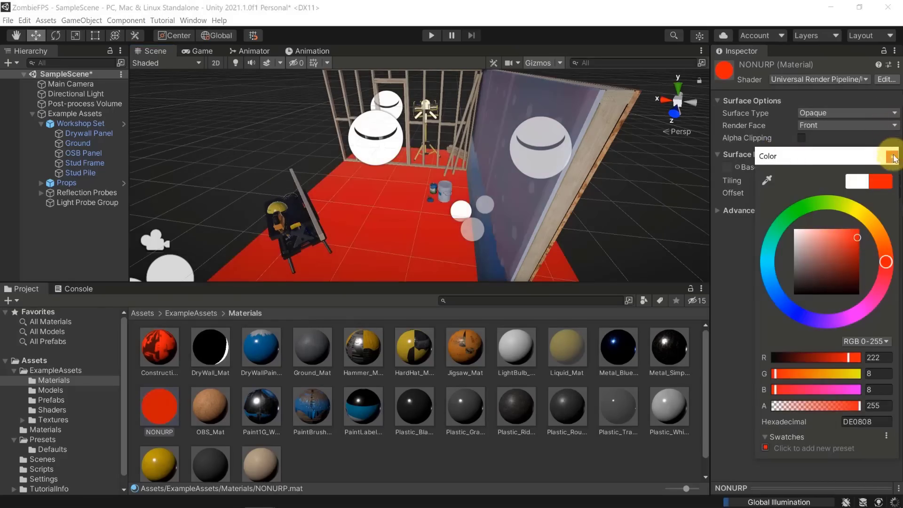
{"action": "left_click", "coordinate": [893, 157]}
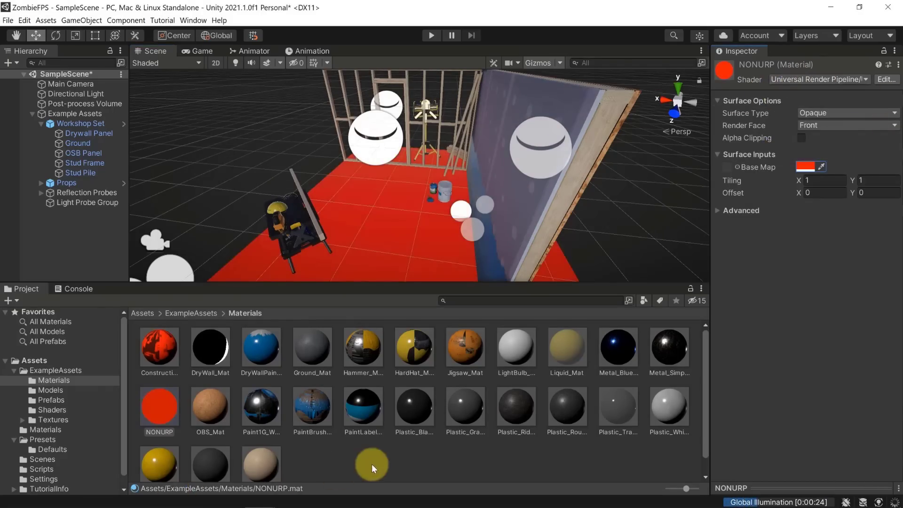
- Undo the red base map colour and the NONURP material's assignment to the floor
{"action": "scroll", "coordinate": [227, 431], "scroll_direction": "down", "scroll_amount": 1}
{"action": "key", "text": "ctrl+z"}
{"action": "key", "text": "ctrl+z"}
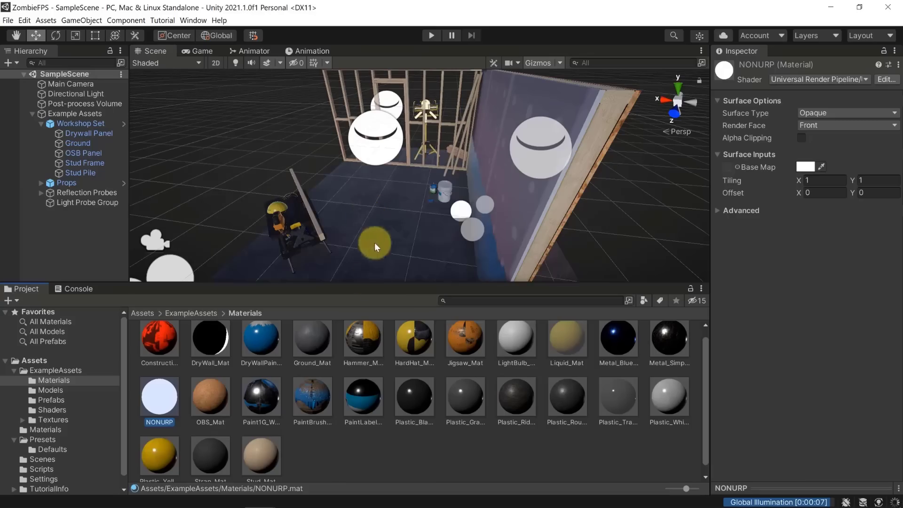
- Delete the NONURP material from the ExampleAssets Materials folder
{"action": "left_click", "coordinate": [323, 468]}
{"action": "left_click", "coordinate": [151, 411]}
{"action": "key", "text": "Delete"}
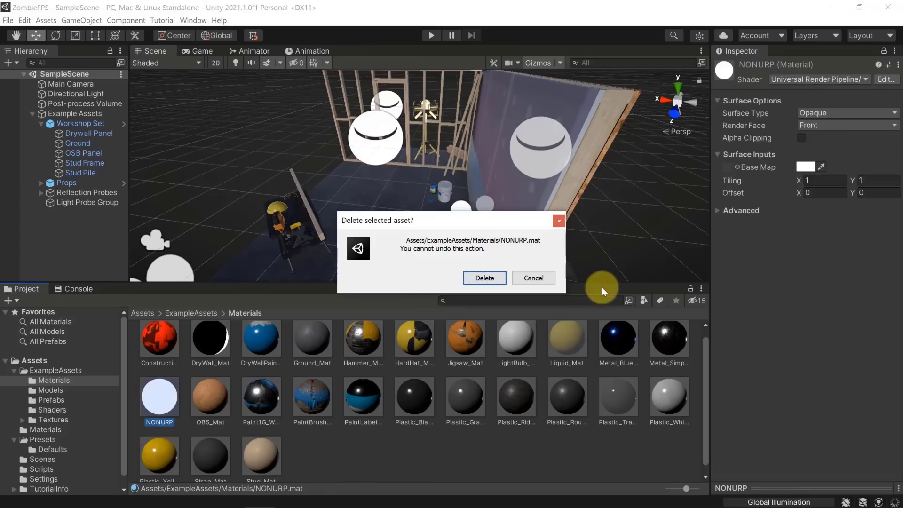
{"action": "left_click", "coordinate": [486, 278]}
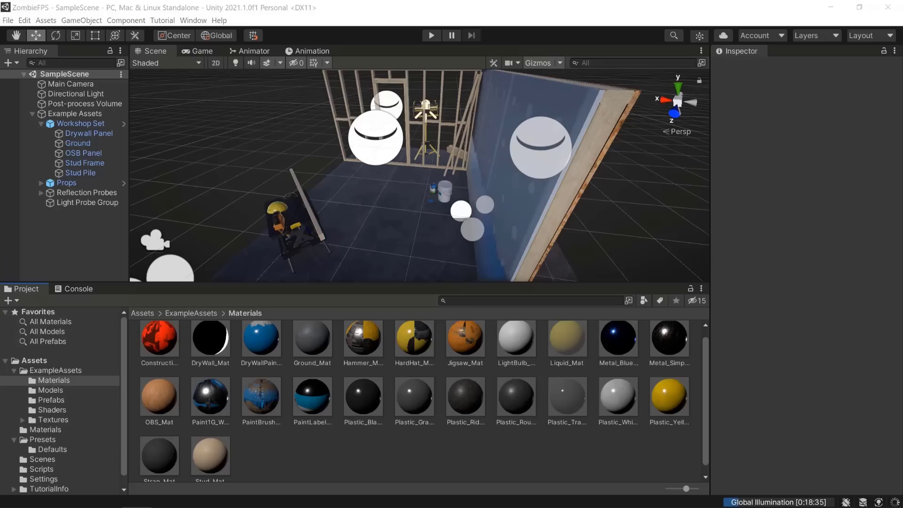
- Locate the render pipeline asset assigned in the project's graphics settings and show the Settings folder's assets as a list
{"action": "left_click", "coordinate": [24, 20]}
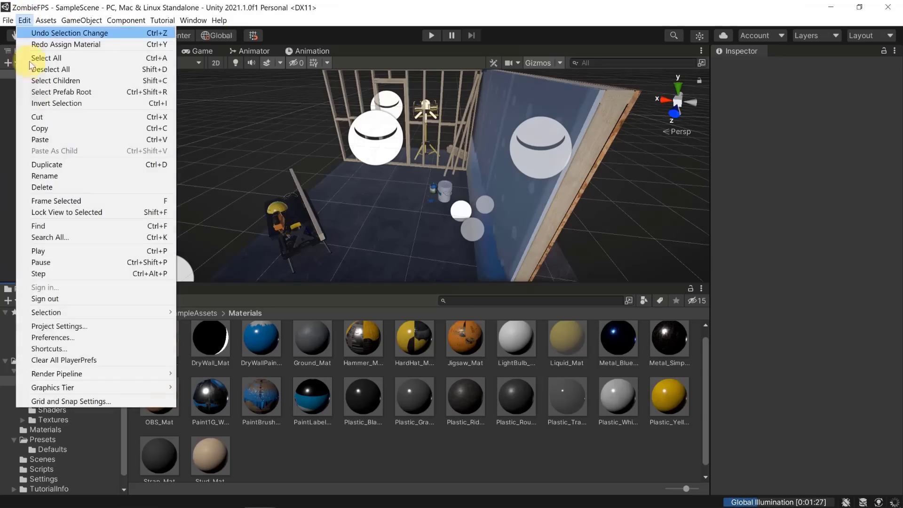
{"action": "left_click", "coordinate": [58, 326]}
{"action": "left_click", "coordinate": [153, 112]}
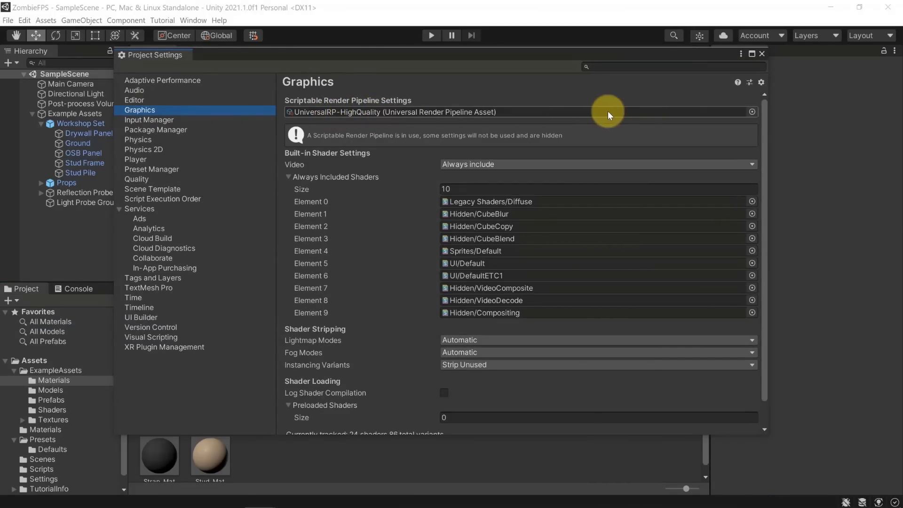
{"action": "left_click", "coordinate": [541, 115]}
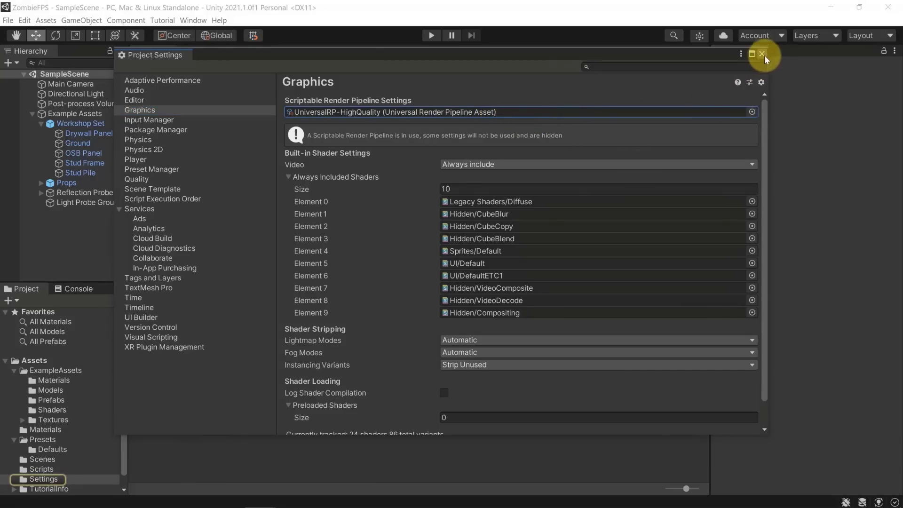
{"action": "scroll", "coordinate": [499, 228], "scroll_direction": "down", "scroll_amount": 2}
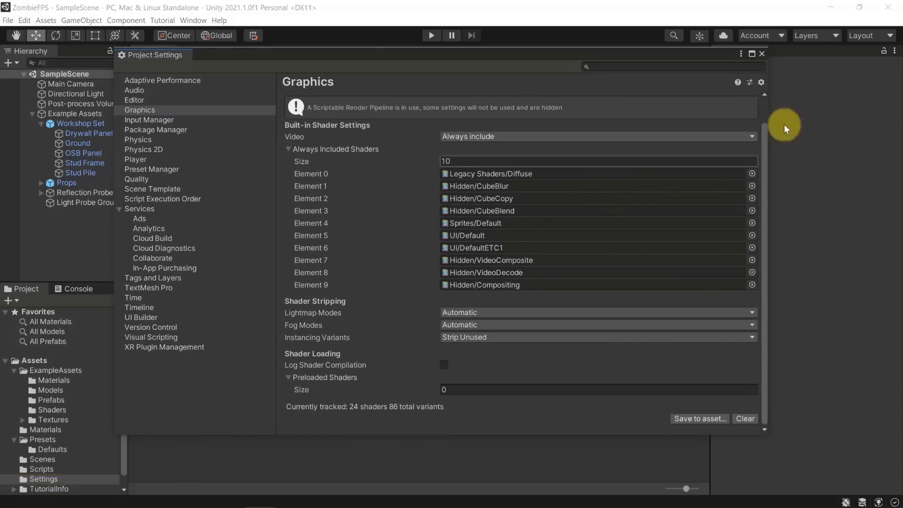
{"action": "left_click", "coordinate": [762, 53]}
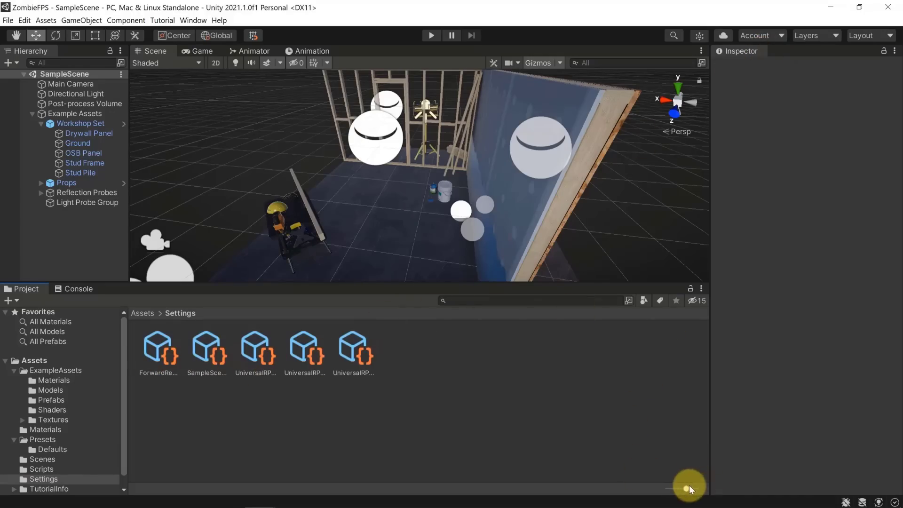
{"action": "left_click_drag", "start_coordinate": [688, 488], "coordinate": [601, 480]}
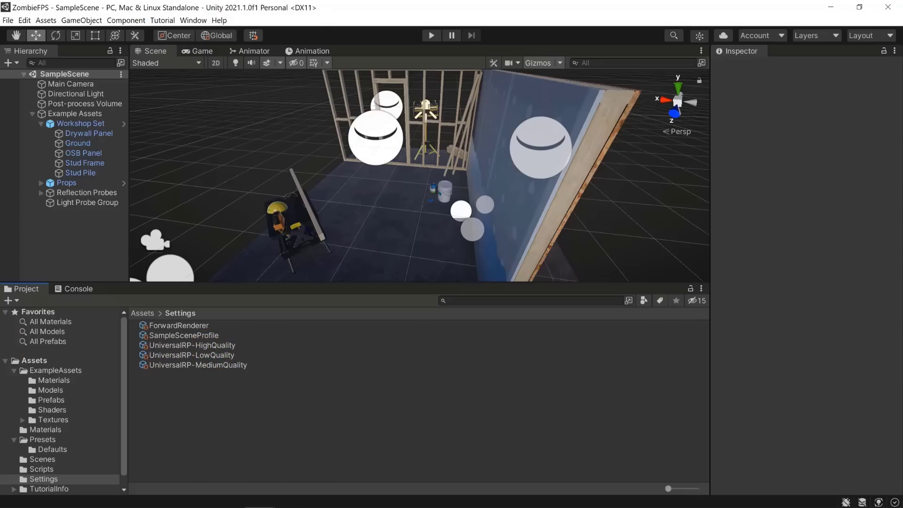
- Look up the Universal RP package in the Unity Registry and read its description
{"action": "left_click", "coordinate": [192, 20]}
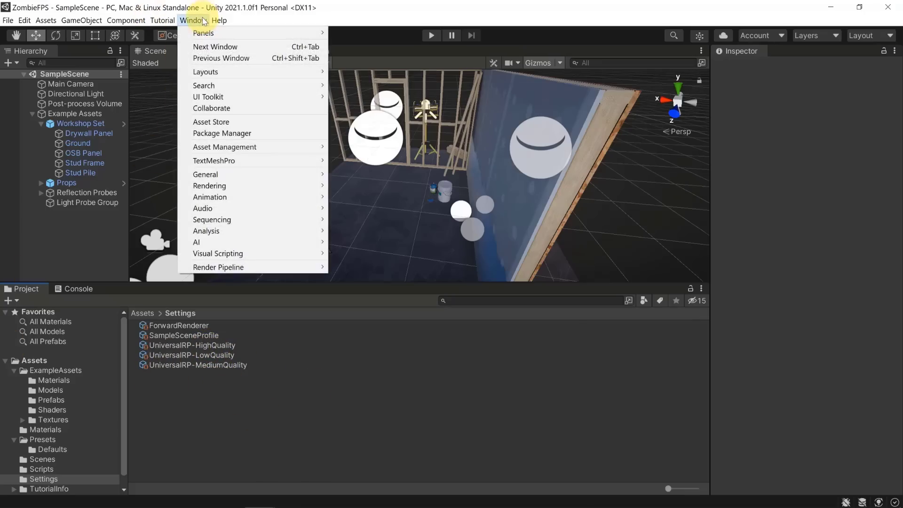
{"action": "left_click", "coordinate": [222, 133]}
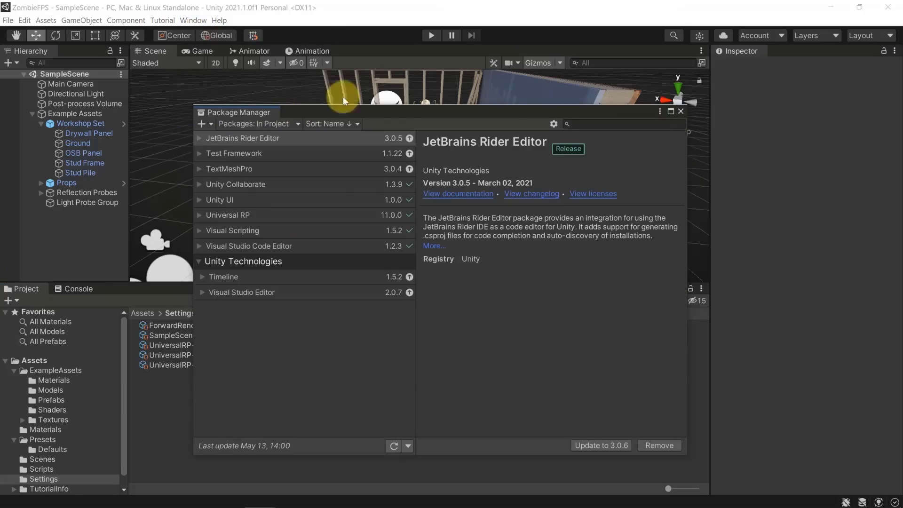
{"action": "left_click", "coordinate": [292, 124]}
{"action": "left_click", "coordinate": [247, 136]}
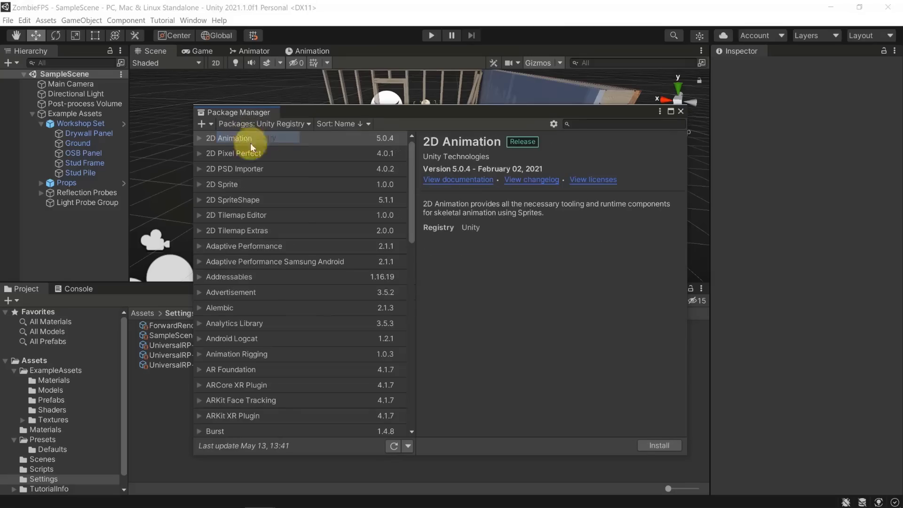
{"action": "scroll", "coordinate": [283, 320], "scroll_direction": "down", "scroll_amount": 10}
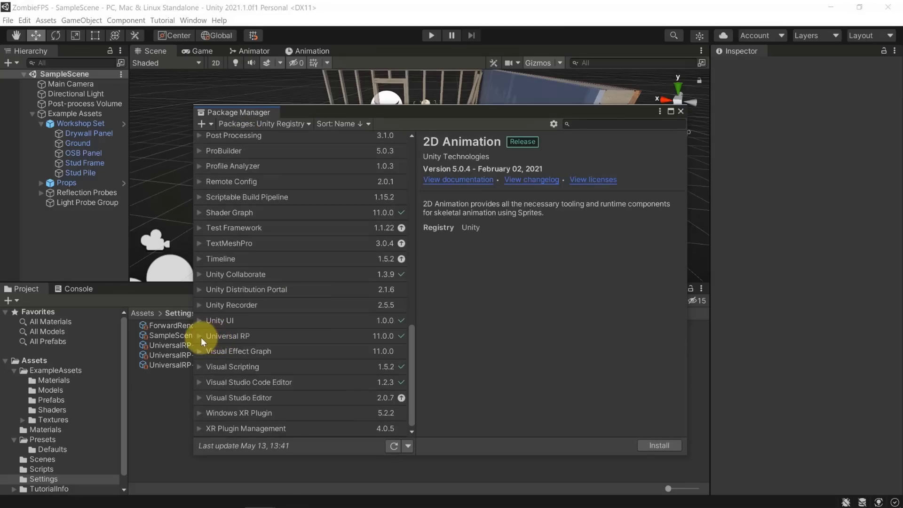
{"action": "left_click", "coordinate": [202, 337]}
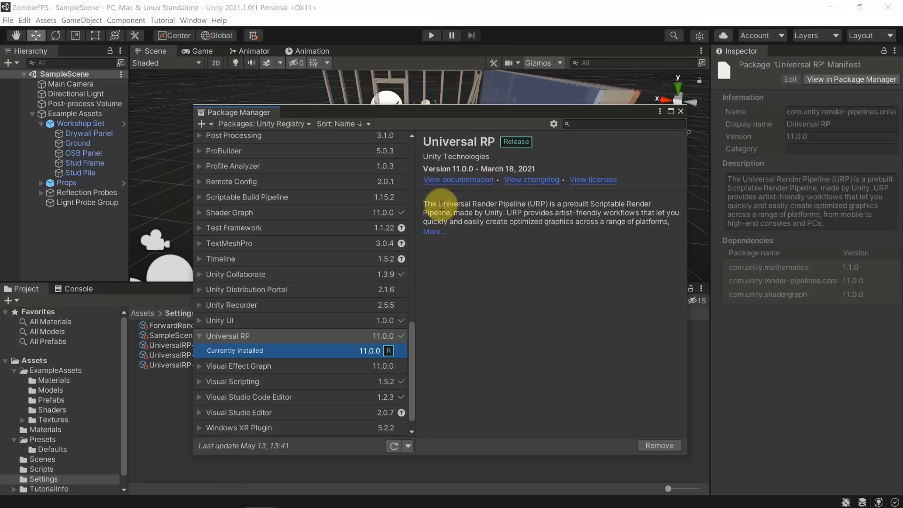
{"action": "left_click_drag", "start_coordinate": [431, 203], "coordinate": [478, 211]}
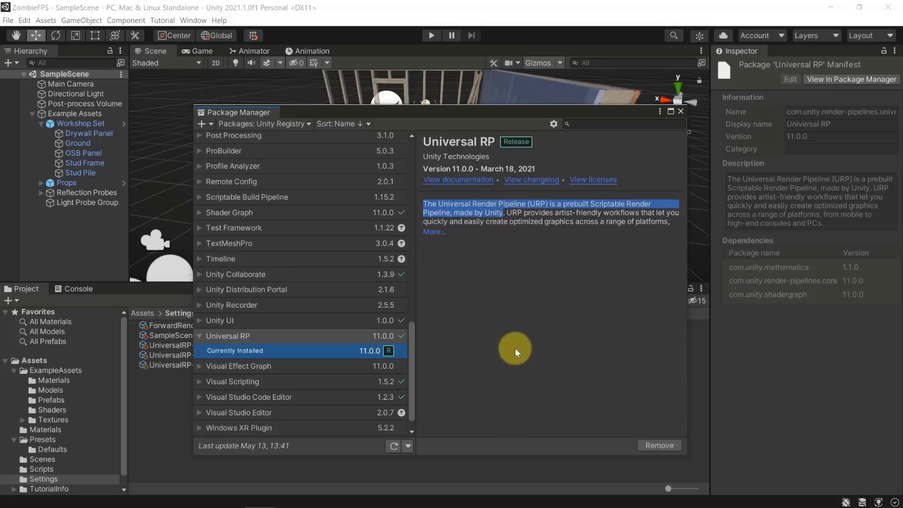
{"action": "left_click", "coordinate": [603, 253]}
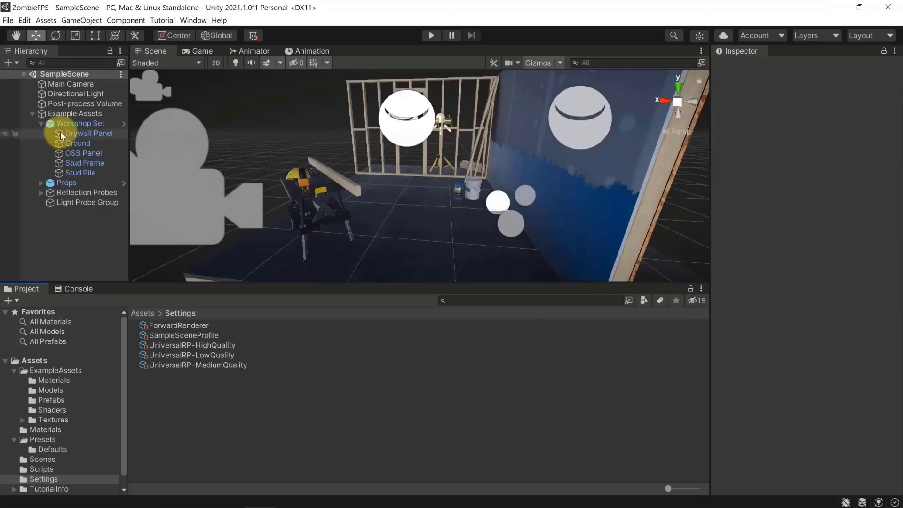
- Delete the Example Assets object with all its children from SampleScene
{"action": "left_click", "coordinate": [76, 116]}
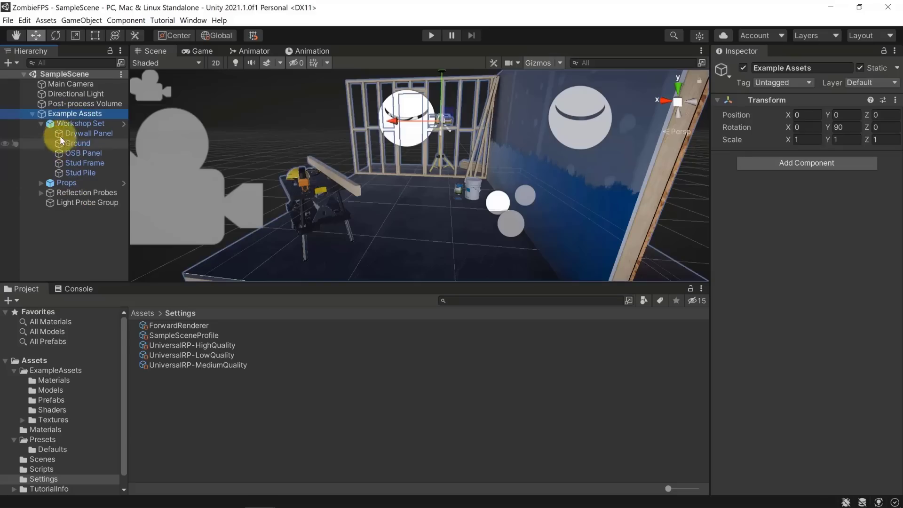
{"action": "key", "text": "Delete"}
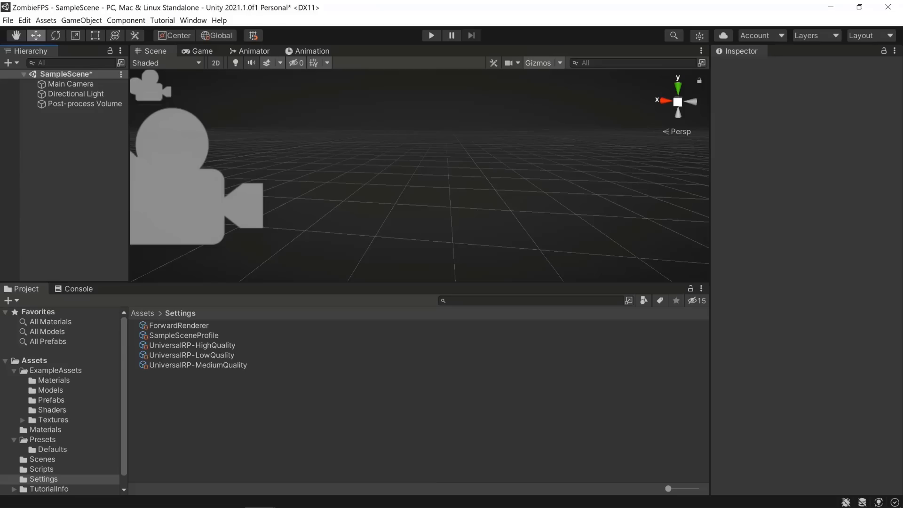
{"action": "left_click", "coordinate": [73, 289]}
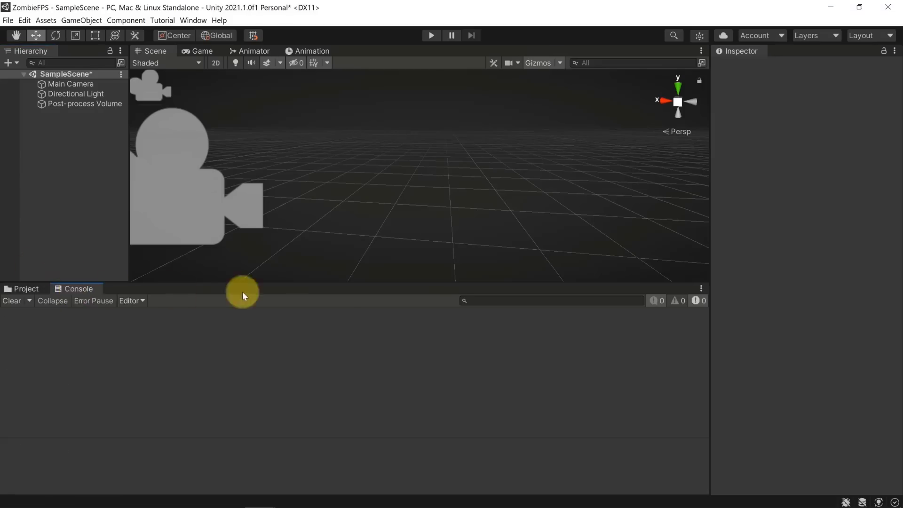
{"action": "left_click", "coordinate": [24, 289]}
- Import the TutorialsEU_Assets folder from the FPS folder on disk into the project's root Assets folder
{"action": "left_click", "coordinate": [63, 358]}
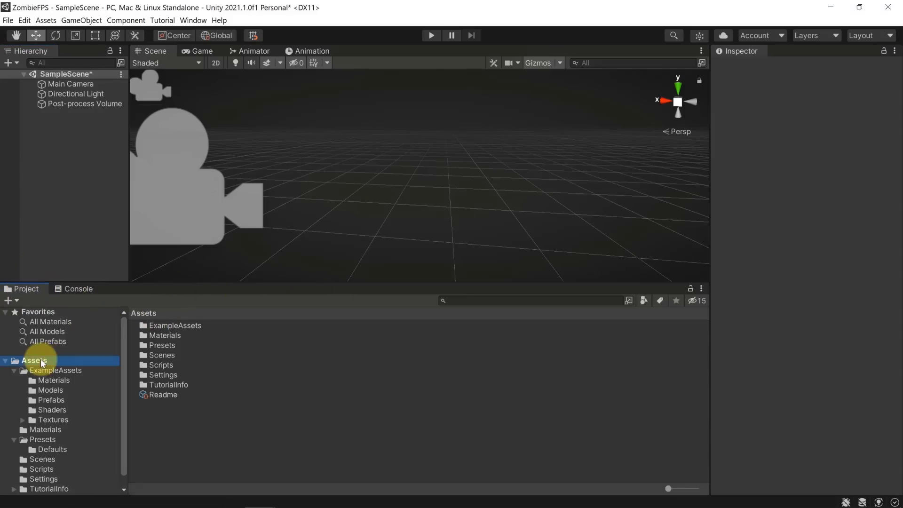
{"action": "left_click", "coordinate": [14, 370]}
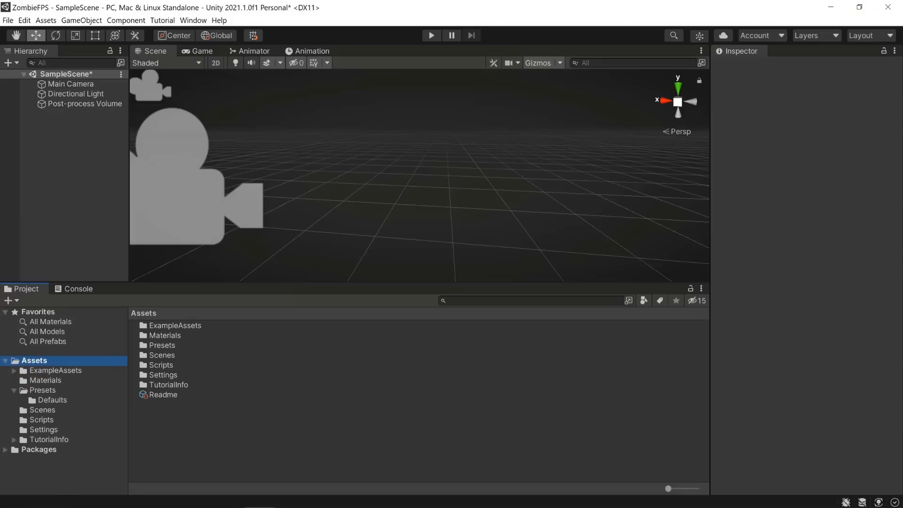
{"action": "left_click_drag", "start_coordinate": [314, 435], "coordinate": [293, 405]}
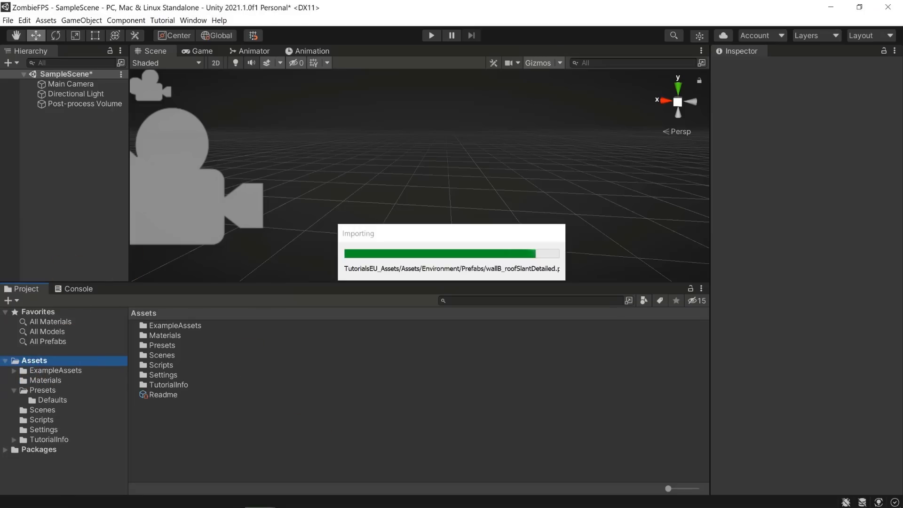
{"action": "left_click_drag", "start_coordinate": [0, 103], "coordinate": [522, 103]}
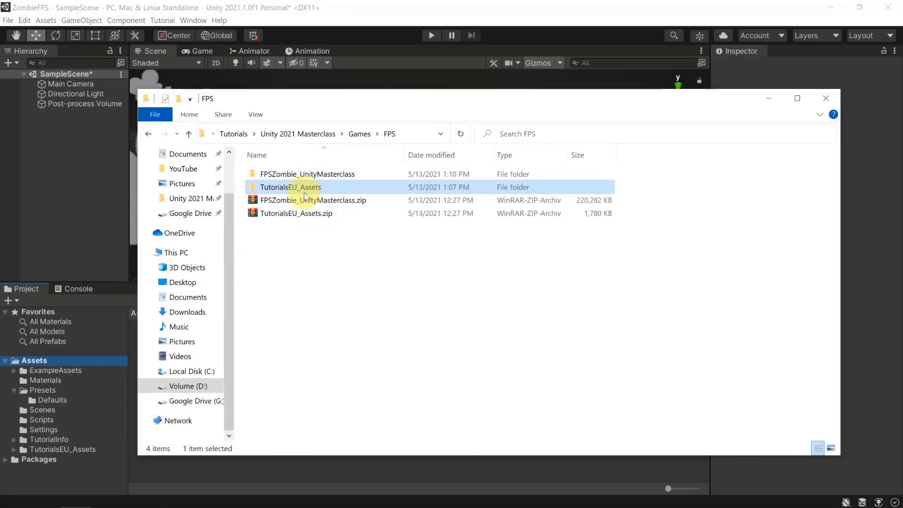
{"action": "left_click_drag", "start_coordinate": [478, 101], "coordinate": [0, 135]}
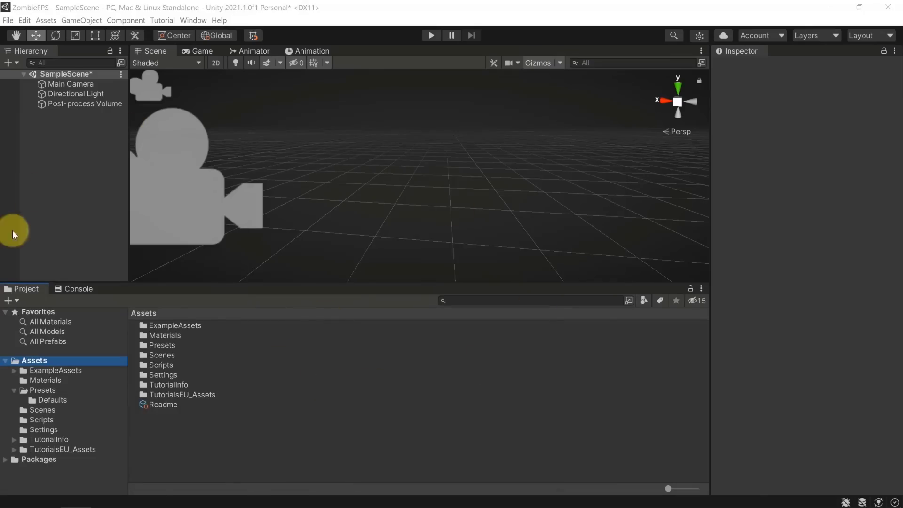
- Examine the First_Person_Player and Zombie prefabs in the Characters Prefabs folder of TutorialsEU_Assets
{"action": "double_click", "coordinate": [174, 395]}
{"action": "double_click", "coordinate": [157, 325]}
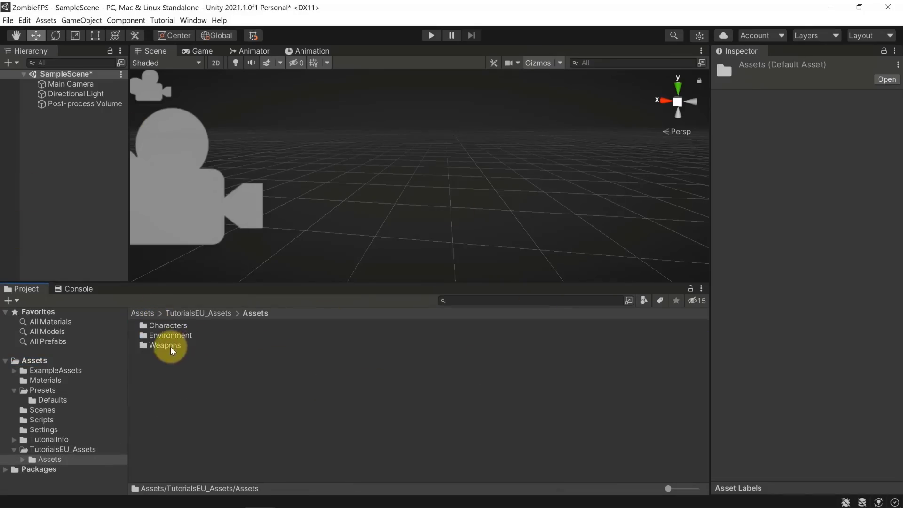
{"action": "left_click", "coordinate": [169, 326]}
{"action": "double_click", "coordinate": [172, 328]}
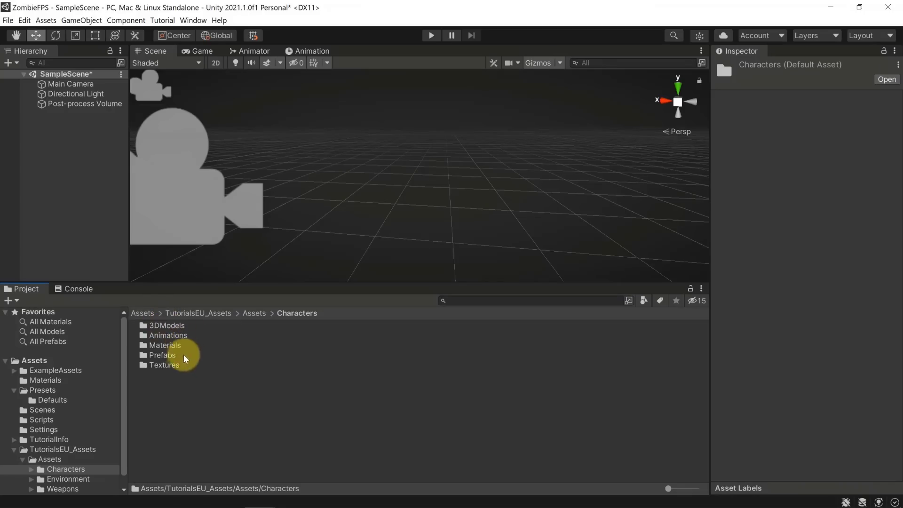
{"action": "left_click", "coordinate": [160, 347]}
{"action": "double_click", "coordinate": [158, 354]}
{"action": "left_click", "coordinate": [172, 325]}
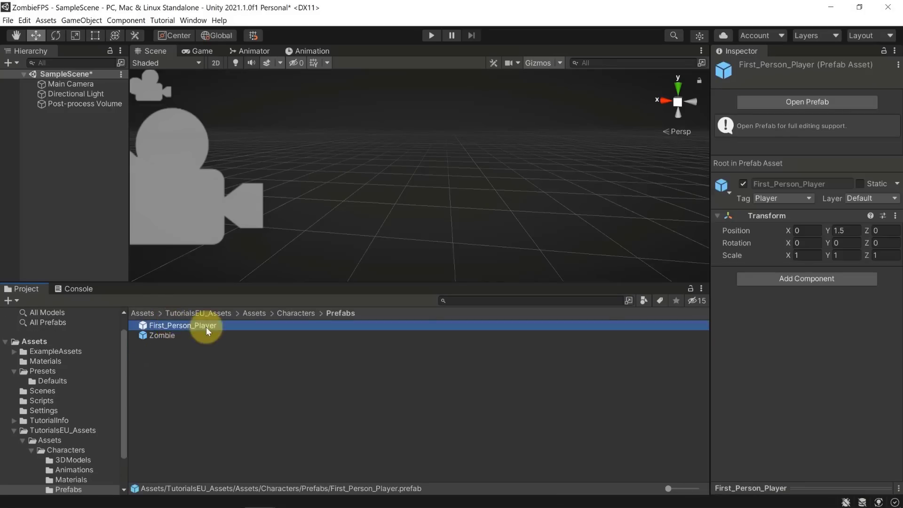
{"action": "left_click", "coordinate": [162, 335]}
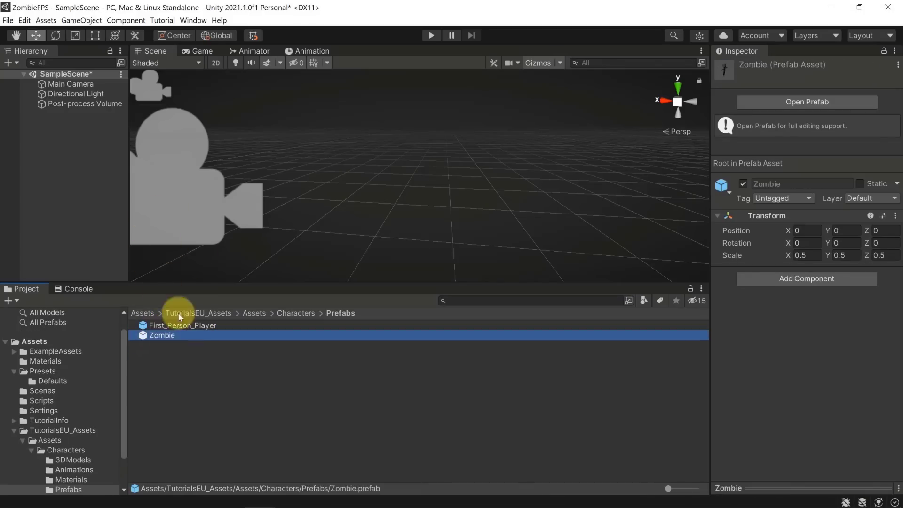
- Place the Zombie prefab in the scene and view it up close
{"action": "left_click_drag", "start_coordinate": [158, 336], "coordinate": [405, 182]}
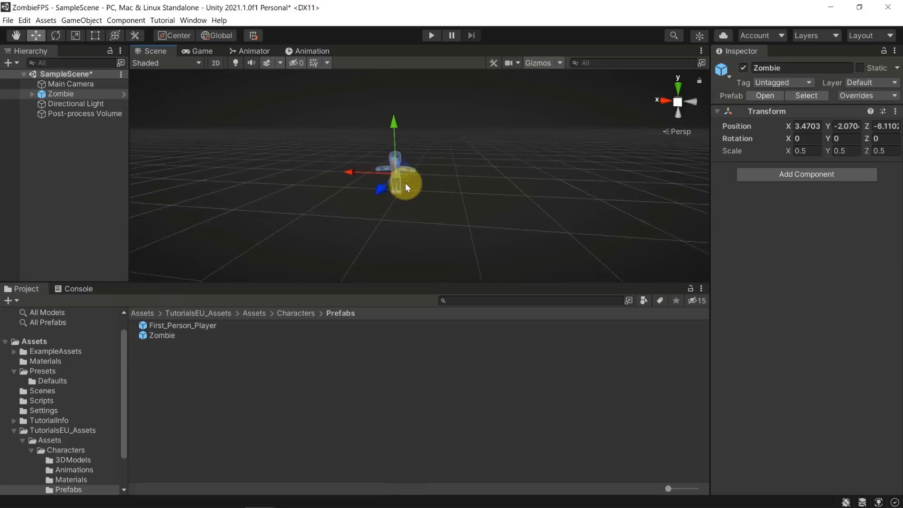
{"action": "scroll", "coordinate": [403, 184], "scroll_direction": "up", "scroll_amount": 5}
{"action": "scroll", "coordinate": [404, 190], "scroll_direction": "down", "scroll_amount": 5}
{"action": "scroll", "coordinate": [408, 195], "scroll_direction": "up", "scroll_amount": 2}
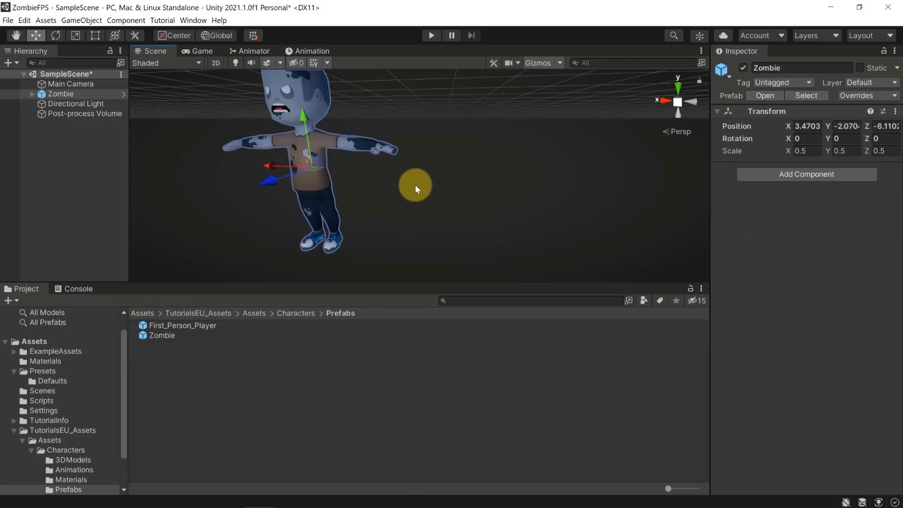
{"action": "right_click_drag", "start_coordinate": [415, 184], "coordinate": [382, 170]}
- Place the First_Person_Player prefab in the scene and view its arms and rifle from the side
{"action": "left_click", "coordinate": [163, 336]}
{"action": "left_click_drag", "start_coordinate": [162, 336], "coordinate": [541, 213]}
{"action": "right_click_drag", "start_coordinate": [549, 211], "coordinate": [893, 233]}
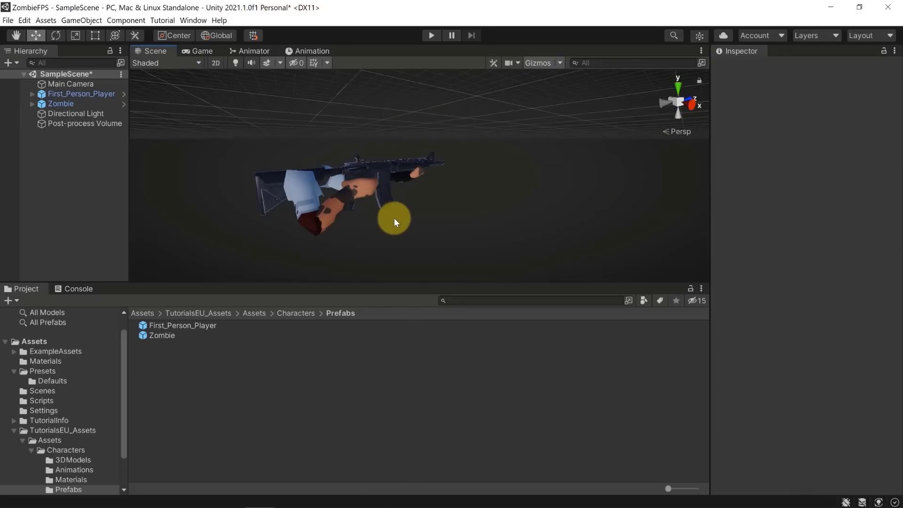
- Undo the placement of the First_Person_Player and Zombie prefabs in the scene
{"action": "key", "text": "ctrl+z"}
{"action": "key", "text": "ctrl+z"}
{"action": "key", "text": "ctrl+z"}
{"action": "key", "text": "ctrl+z"}
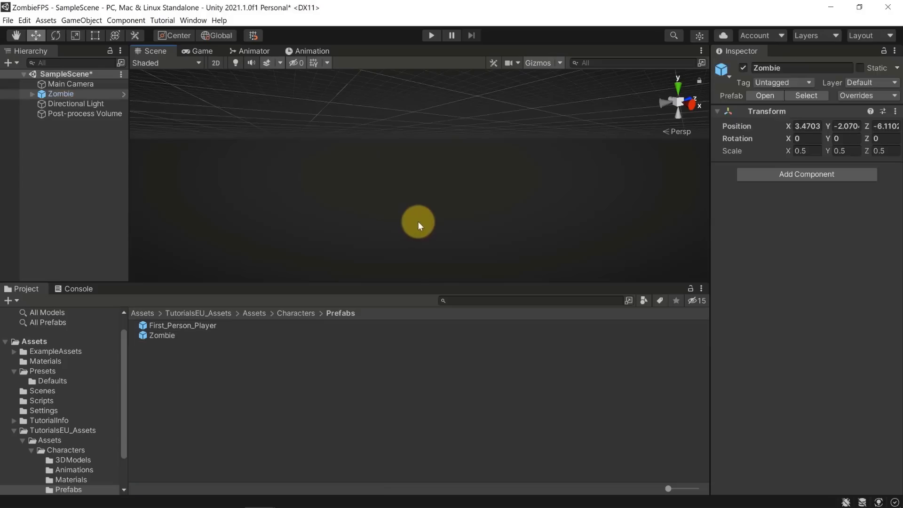
- Add the City prefab from the TutorialsEU_Assets Environment folder to the scene and reset its transform
{"action": "left_click", "coordinate": [205, 313]}
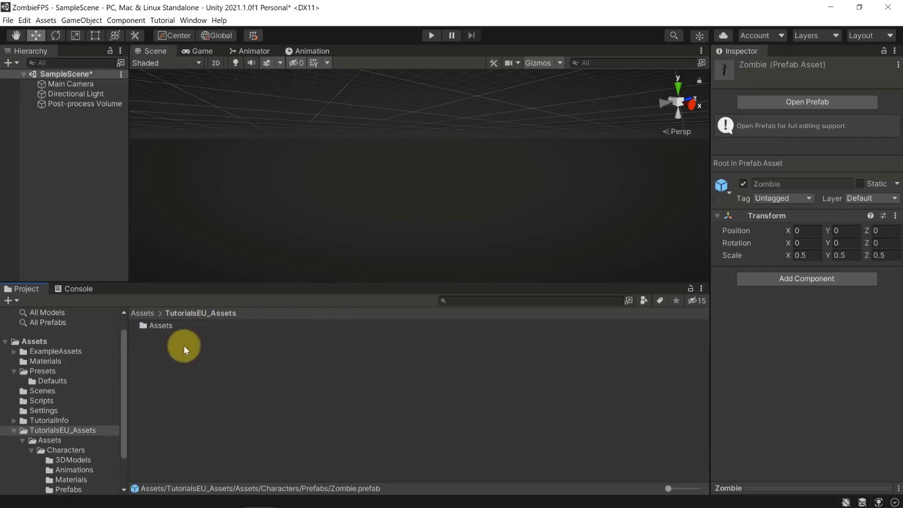
{"action": "double_click", "coordinate": [161, 325]}
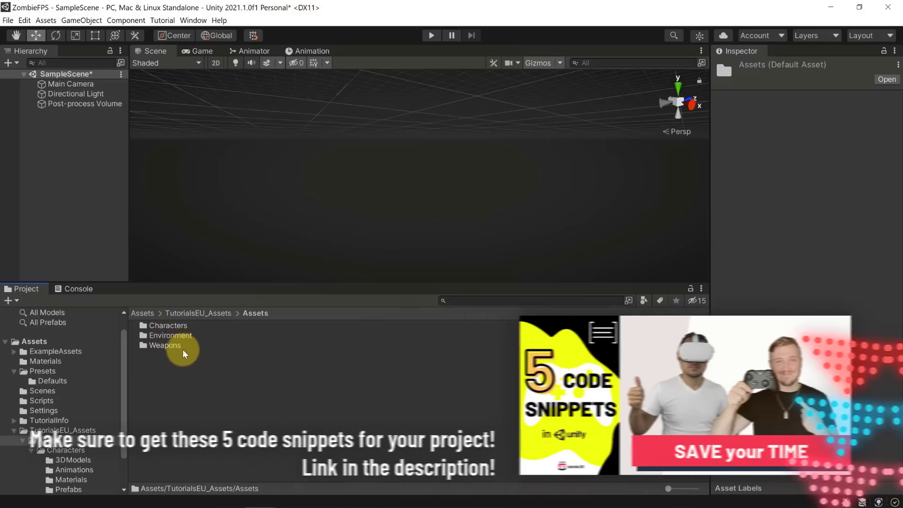
{"action": "double_click", "coordinate": [177, 336]}
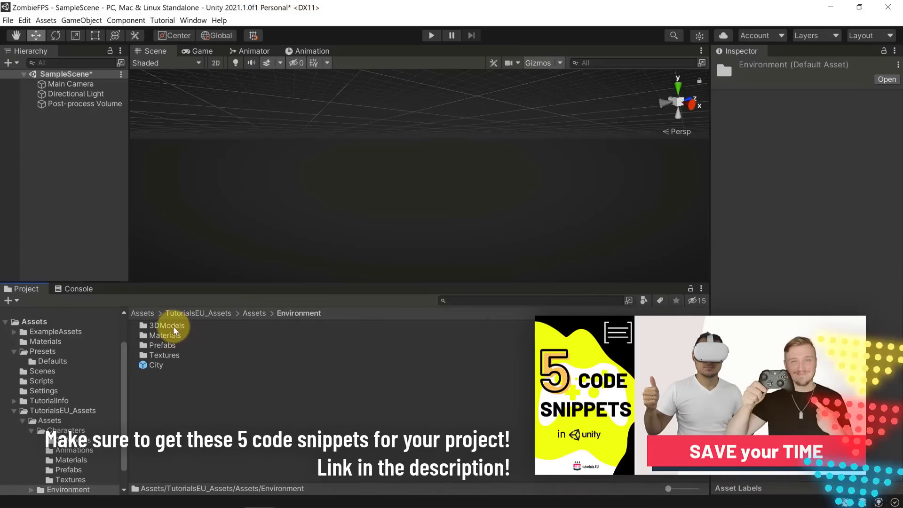
{"action": "left_click", "coordinate": [156, 365]}
{"action": "left_click_drag", "start_coordinate": [156, 363], "coordinate": [444, 171]}
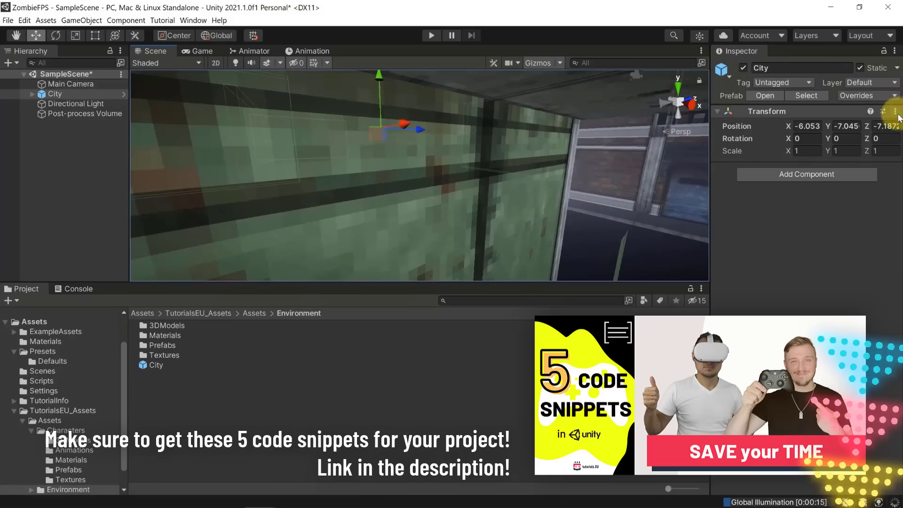
{"action": "right_click", "coordinate": [736, 111]}
{"action": "left_click", "coordinate": [743, 122]}
- Look around the city's streets, buildings and trees in the scene
{"action": "right_click_drag", "start_coordinate": [434, 151], "coordinate": [447, 182]}
{"action": "left_click", "coordinate": [426, 144]}
{"action": "right_click_drag", "start_coordinate": [397, 93], "coordinate": [257, 147]}
{"action": "scroll", "coordinate": [442, 151], "scroll_direction": "down", "scroll_amount": 4}
{"action": "right_click_drag", "start_coordinate": [461, 154], "coordinate": [395, 141]}
{"action": "left_click", "coordinate": [428, 193]}
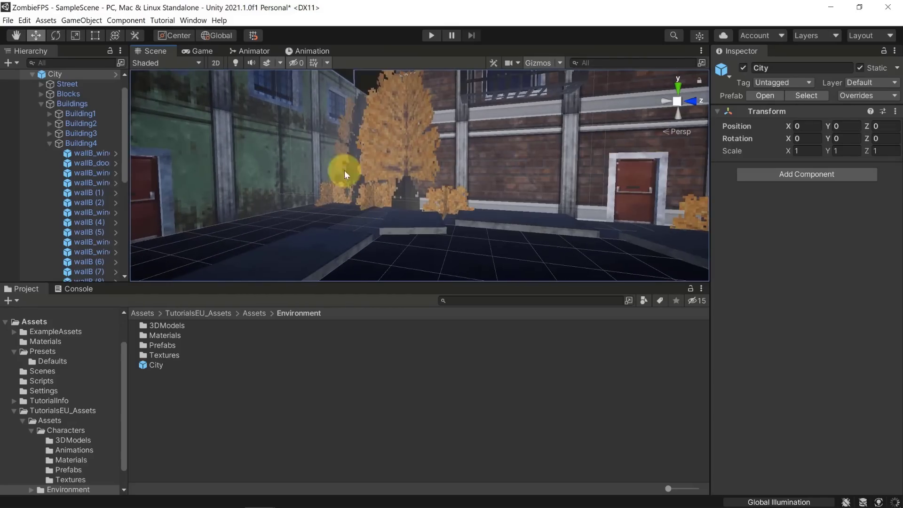
{"action": "right_click_drag", "start_coordinate": [481, 174], "coordinate": [111, 161]}
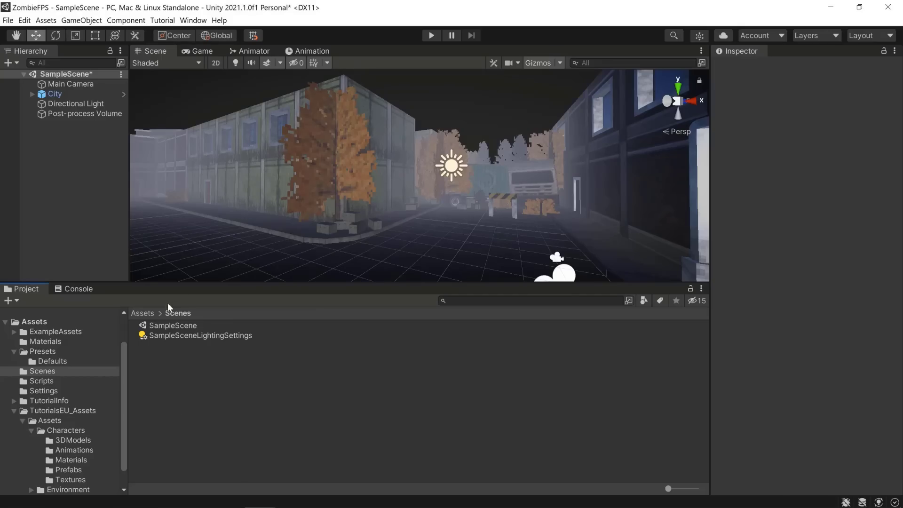
- Create a scene named Game in the Scenes folder and open it without saving the SampleScene changes
{"action": "left_click", "coordinate": [141, 313]}
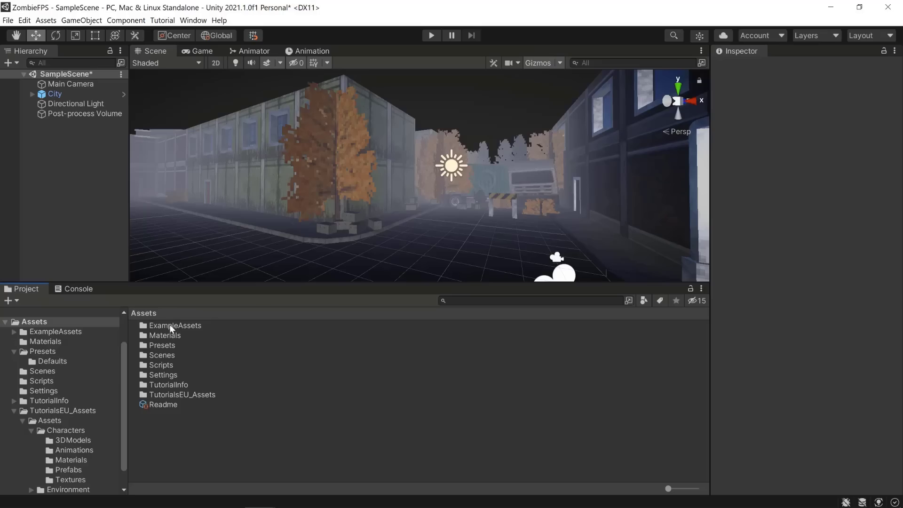
{"action": "double_click", "coordinate": [162, 357]}
{"action": "right_click", "coordinate": [164, 376]}
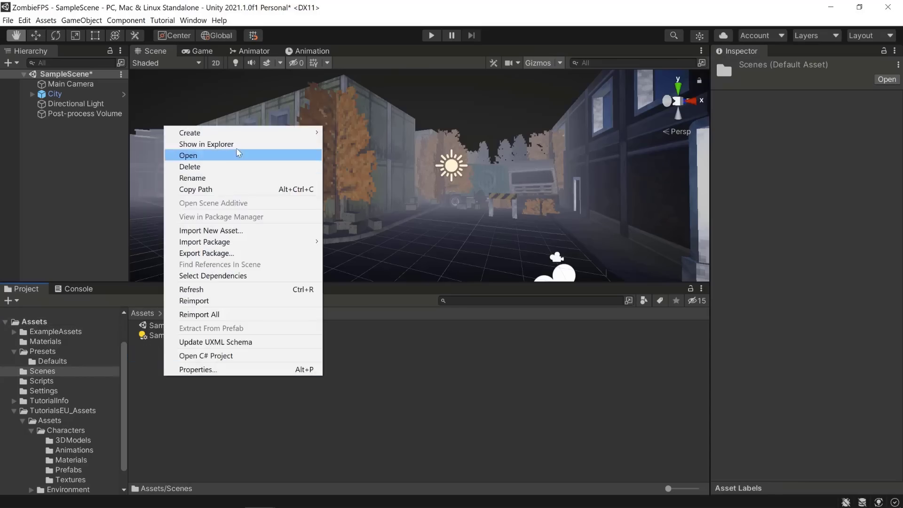
{"action": "mouse_move", "coordinate": [237, 134]}
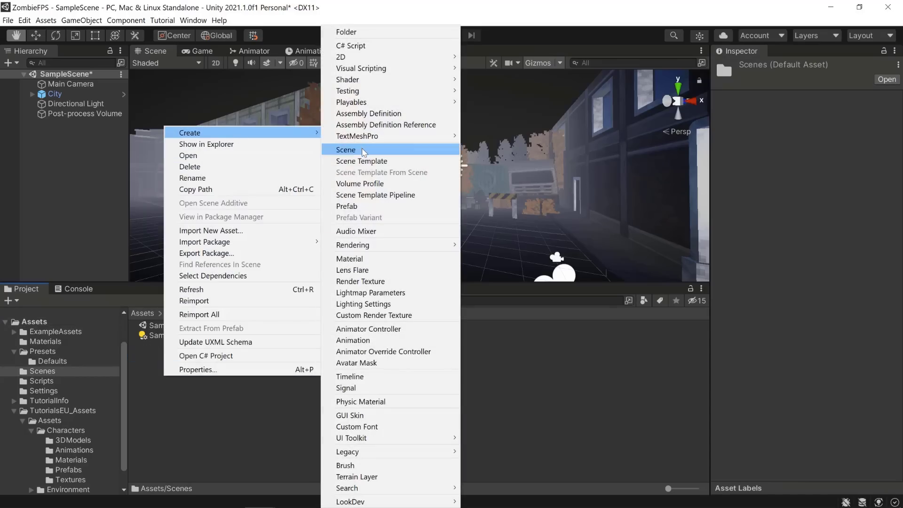
{"action": "left_click", "coordinate": [350, 150]}
{"action": "type", "text": "Game"}
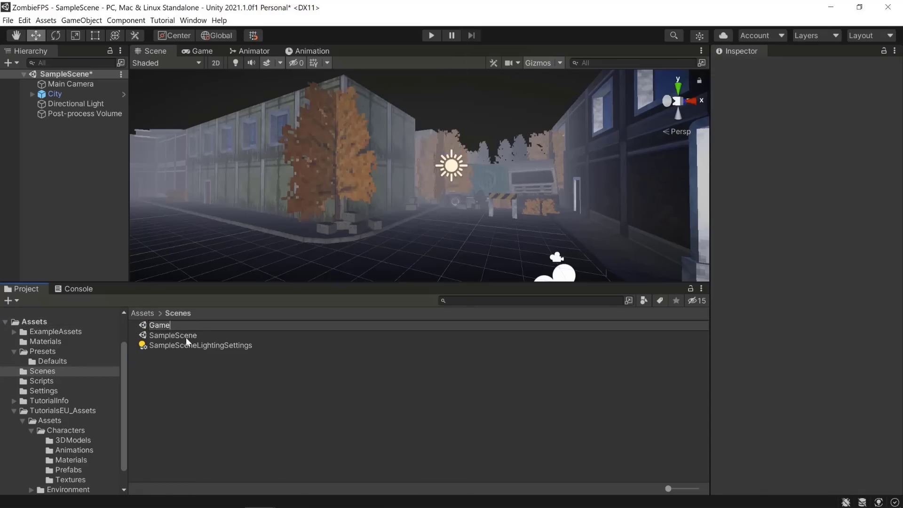
{"action": "key", "text": "Return"}
{"action": "double_click", "coordinate": [188, 326]}
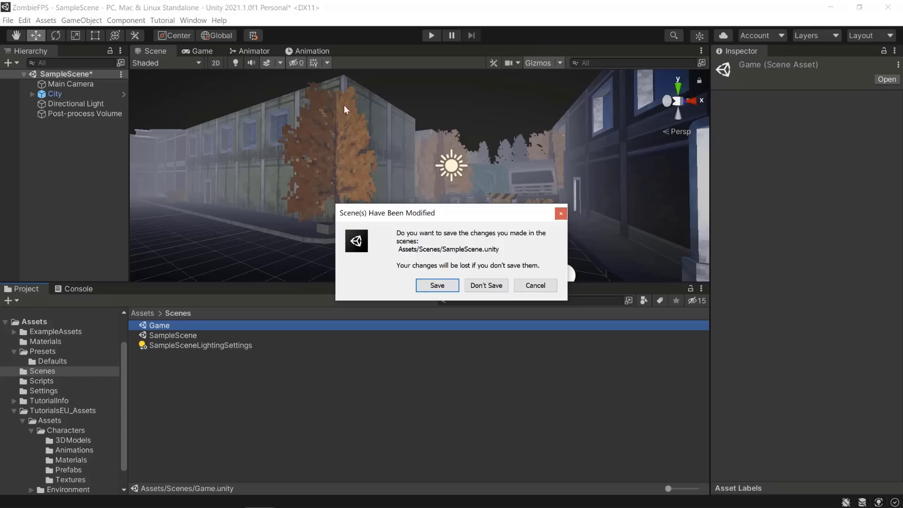
{"action": "left_click", "coordinate": [488, 286]}
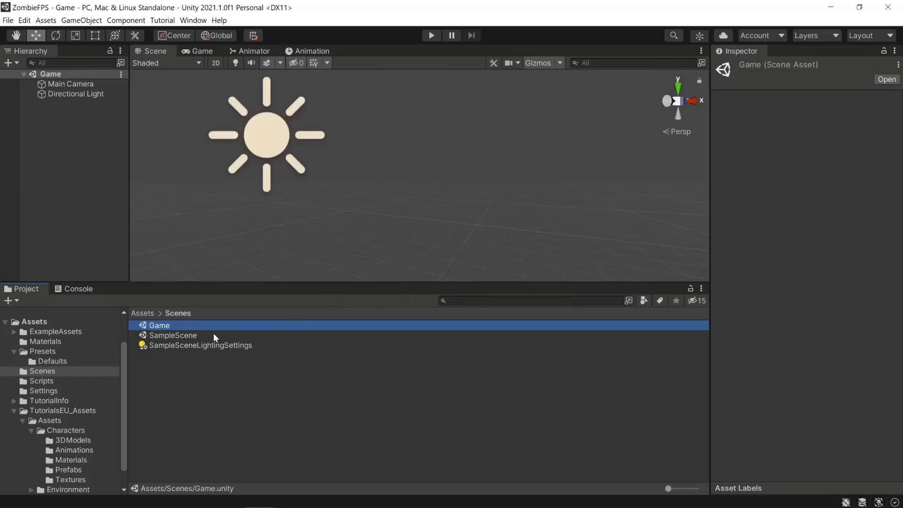
- Delete the SampleScene asset from the Scenes folder and select the Game scene asset
{"action": "left_click", "coordinate": [175, 336]}
{"action": "left_click", "coordinate": [155, 371]}
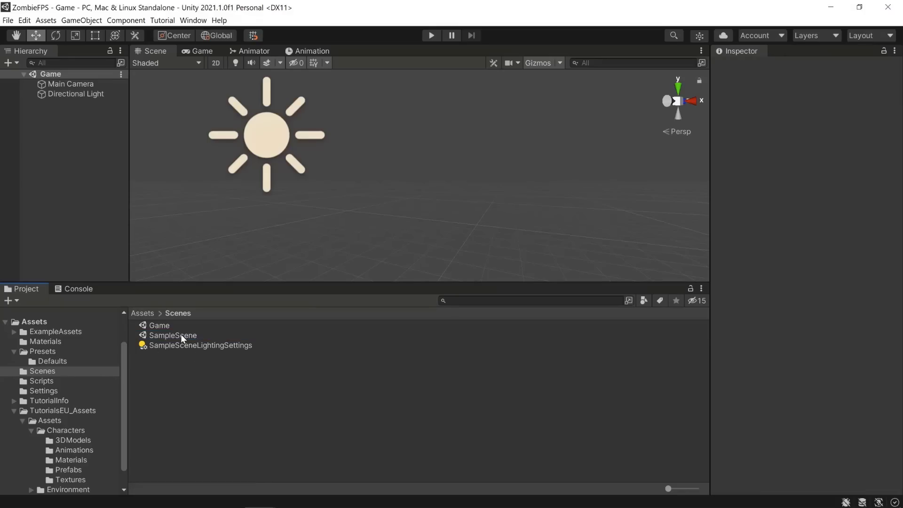
{"action": "left_click", "coordinate": [180, 335]}
{"action": "key", "text": "Delete"}
{"action": "left_click", "coordinate": [475, 279]}
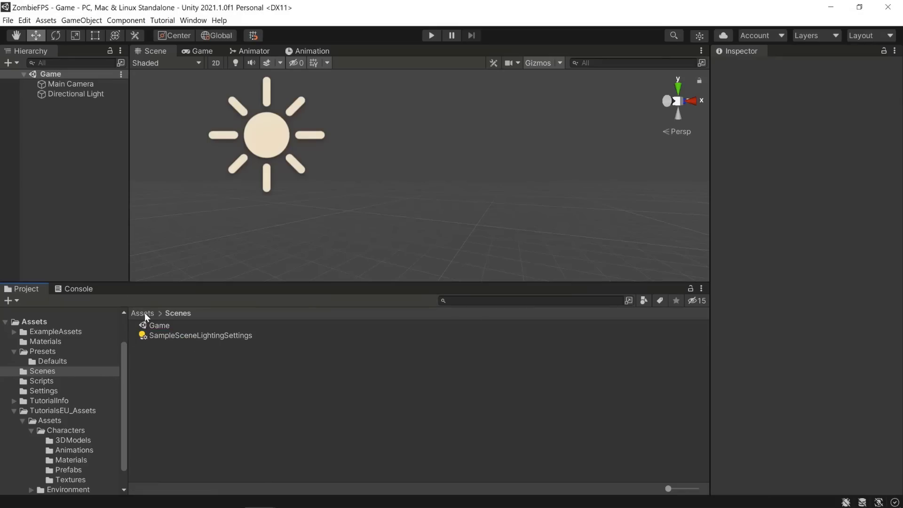
{"action": "left_click", "coordinate": [162, 324]}
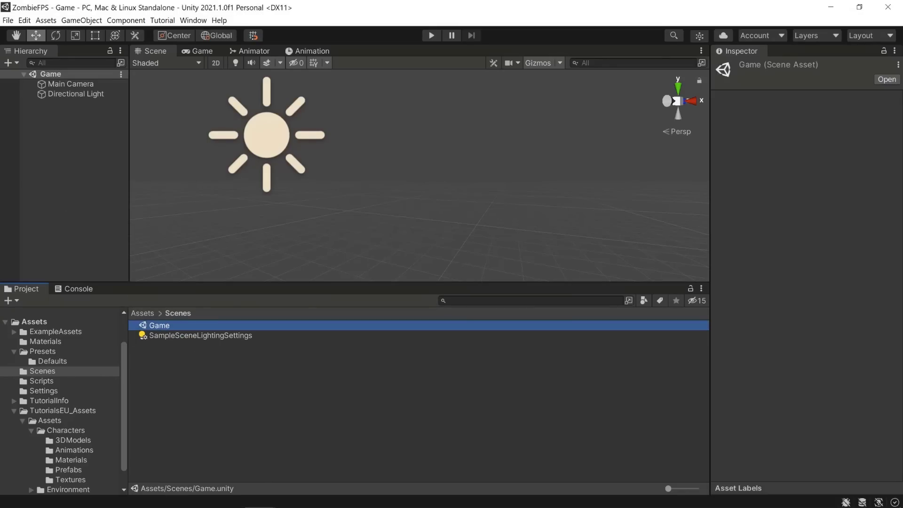
- Open the project's Materials folder and show its assets at the largest thumbnail size
{"action": "key", "text": "alt+Tab"}
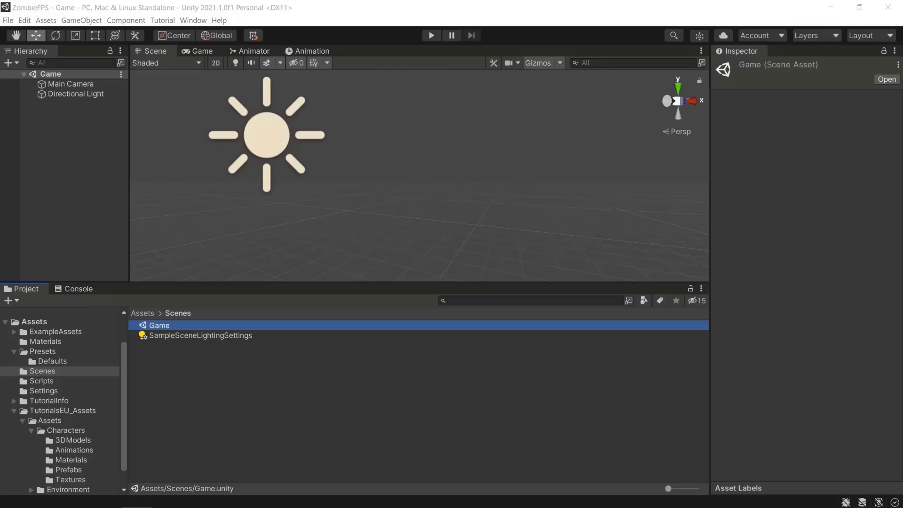
{"action": "right_click_drag", "start_coordinate": [400, 229], "coordinate": [500, 169]}
{"action": "left_click", "coordinate": [143, 313]}
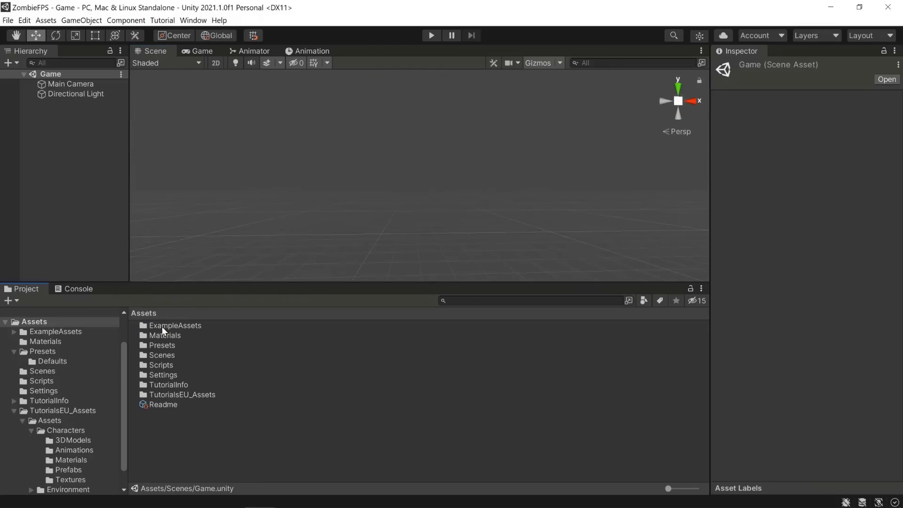
{"action": "right_click_drag", "start_coordinate": [331, 127], "coordinate": [217, 189]}
{"action": "double_click", "coordinate": [171, 337]}
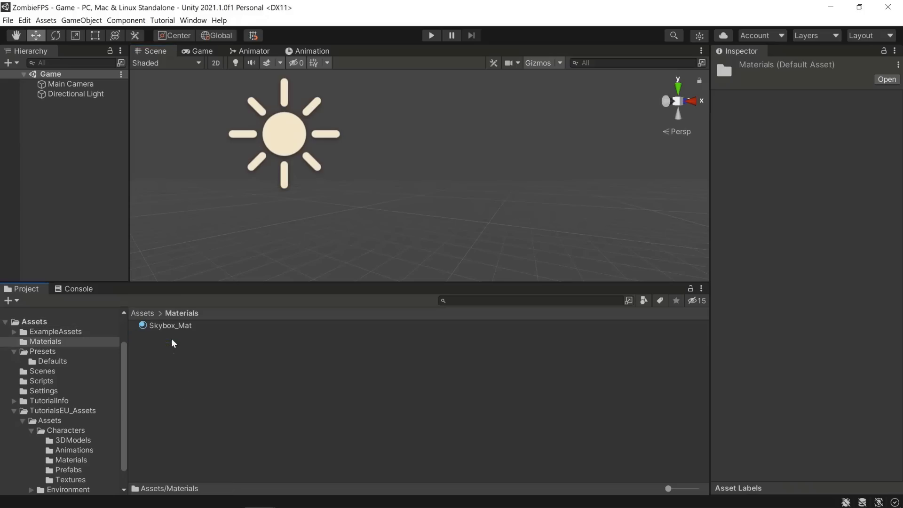
{"action": "right_click_drag", "start_coordinate": [314, 223], "coordinate": [490, 226]}
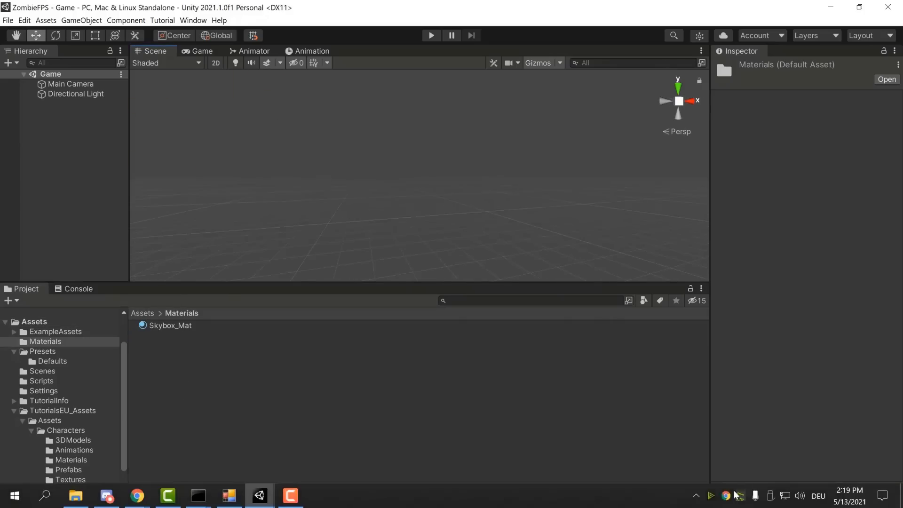
{"action": "left_click_drag", "start_coordinate": [669, 489], "coordinate": [696, 489]}
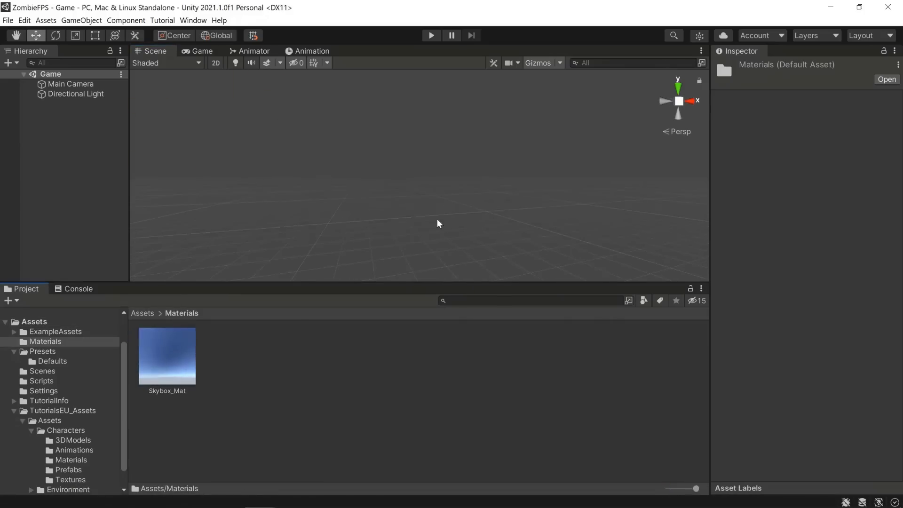
- Try to apply the Skybox_Mat material to the scene's sky and check the sky through the game camera
{"action": "right_click_drag", "start_coordinate": [437, 224], "coordinate": [285, 233]}
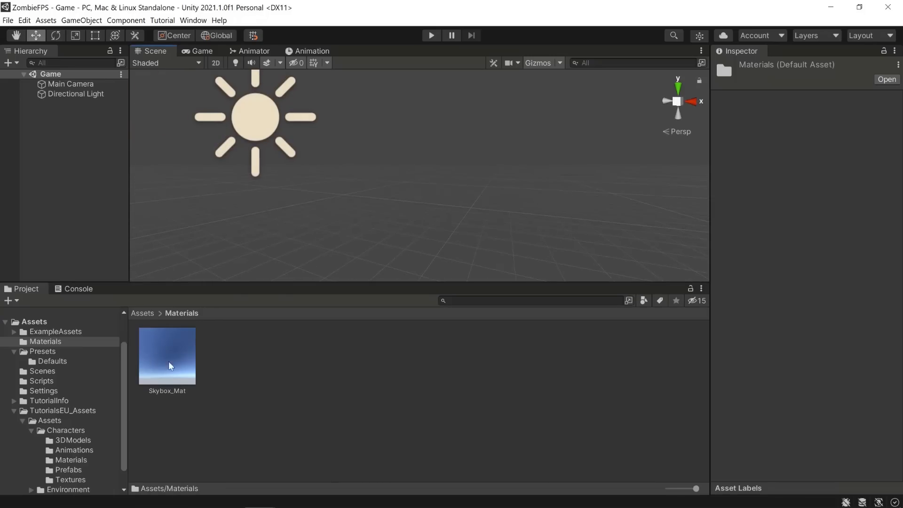
{"action": "left_click_drag", "start_coordinate": [171, 359], "coordinate": [498, 221]}
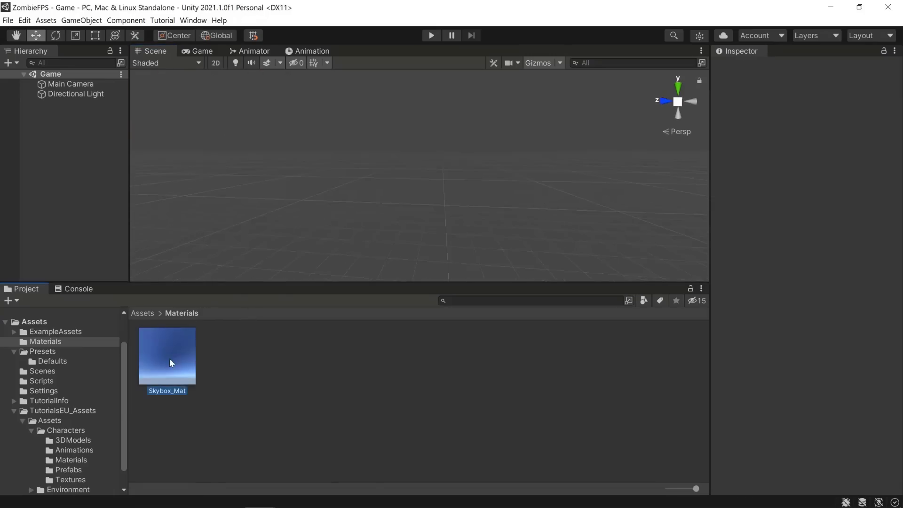
{"action": "left_click_drag", "start_coordinate": [169, 358], "coordinate": [322, 210]}
{"action": "right_click_drag", "start_coordinate": [336, 208], "coordinate": [293, 200]}
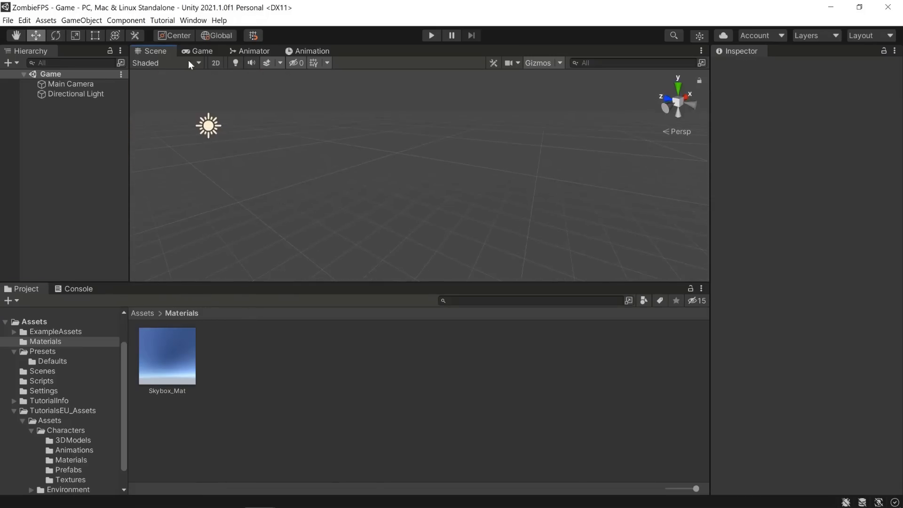
{"action": "left_click", "coordinate": [196, 51]}
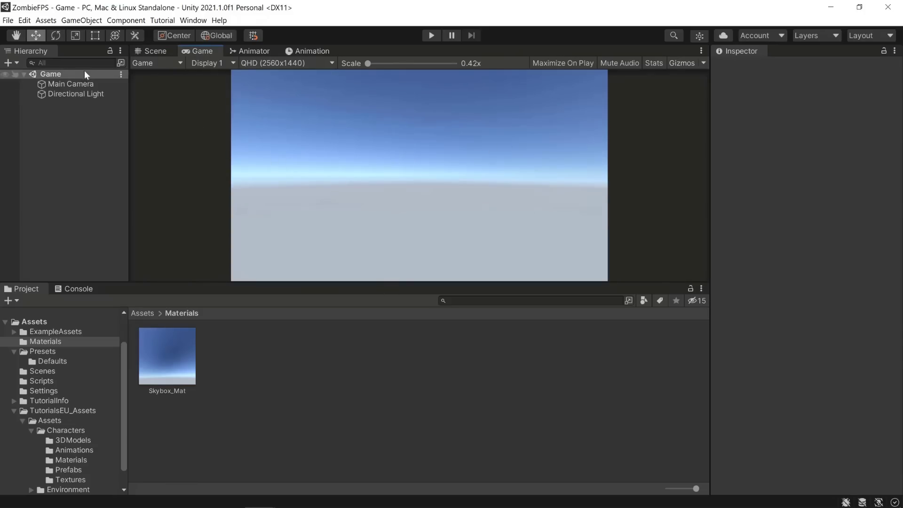
{"action": "left_click", "coordinate": [150, 52]}
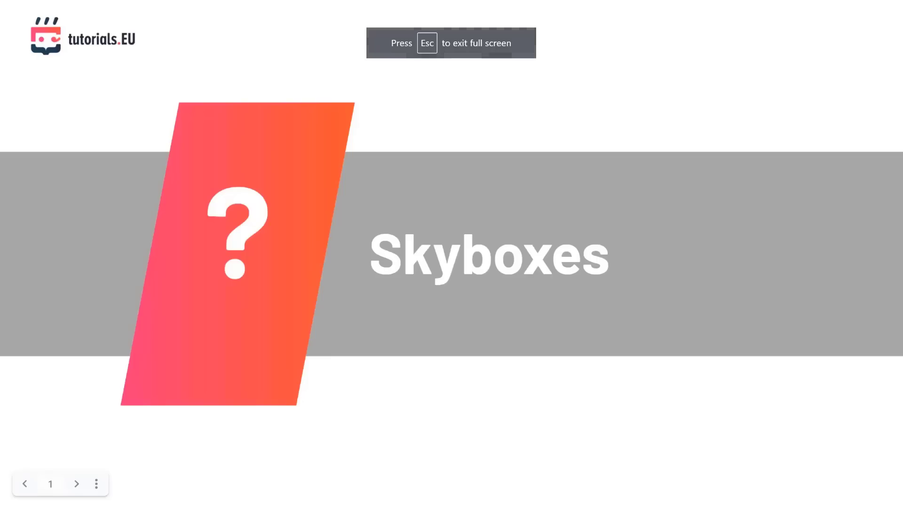
{"action": "key", "text": "Right"}
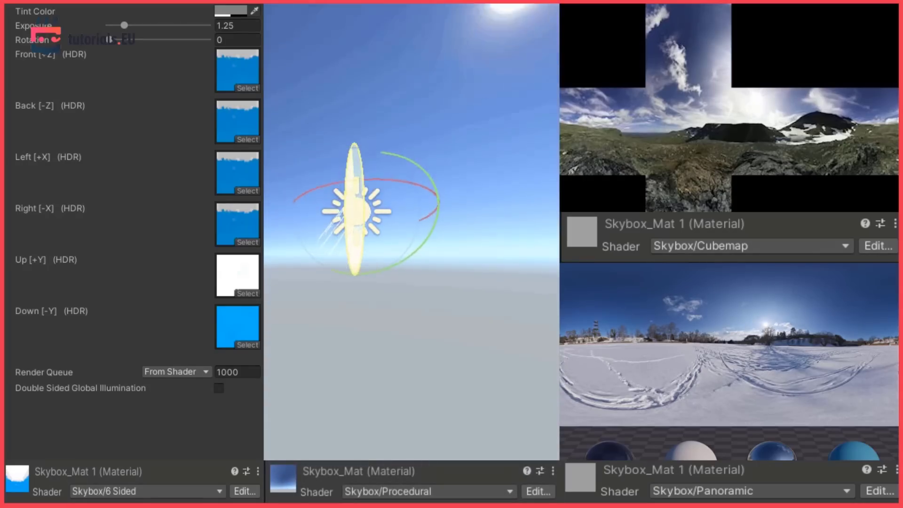
{"action": "left_click_drag", "start_coordinate": [302, 506], "coordinate": [291, 232]}
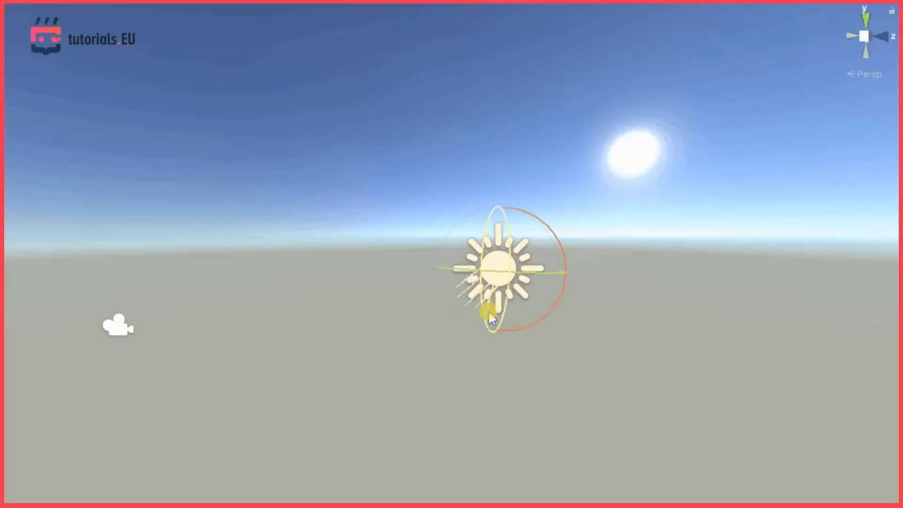
{"action": "mouse_move", "coordinate": [488, 309]}
{"action": "left_mouse_down"}
{"action": "mouse_move", "coordinate": [490, 329]}
{"action": "mouse_move", "coordinate": [489, 299]}
{"action": "left_mouse_up"}
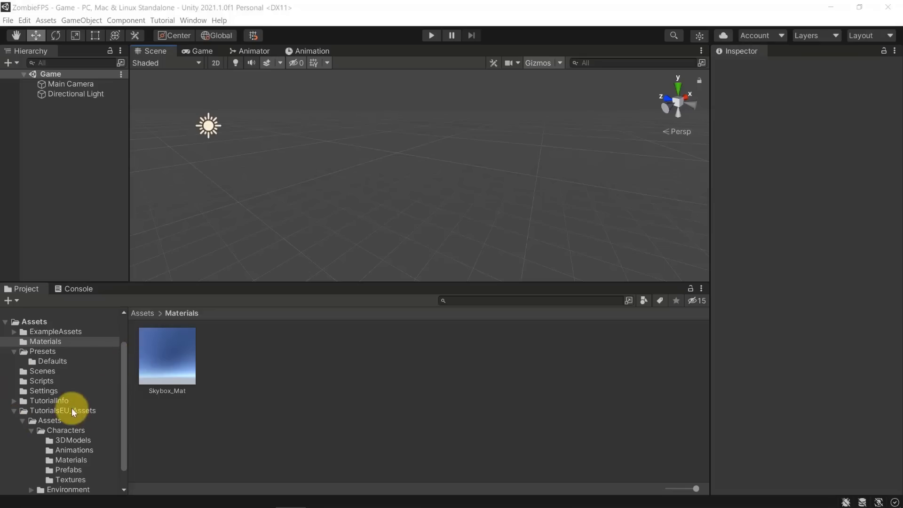
- Examine the 3D models, animations, materials, prefabs and textures in the Characters folder of TutorialsEU_Assets
{"action": "left_click", "coordinate": [71, 410]}
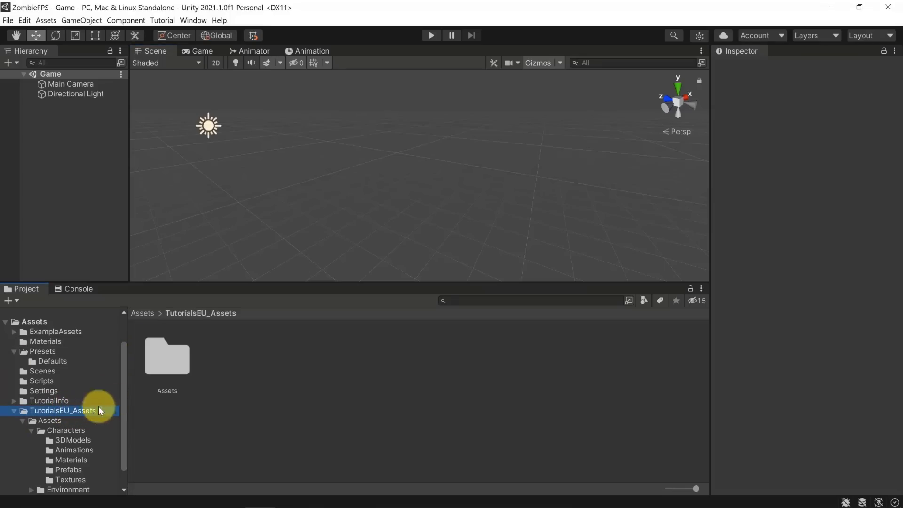
{"action": "double_click", "coordinate": [170, 360]}
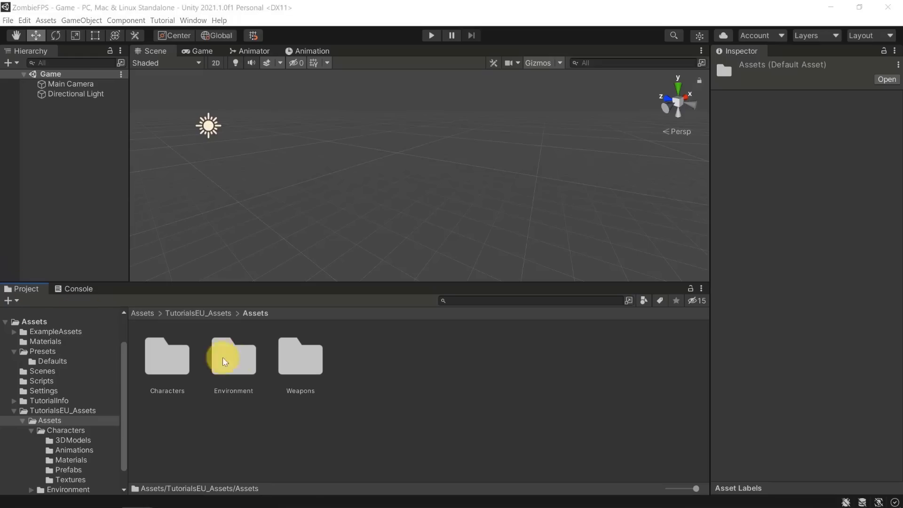
{"action": "double_click", "coordinate": [169, 361]}
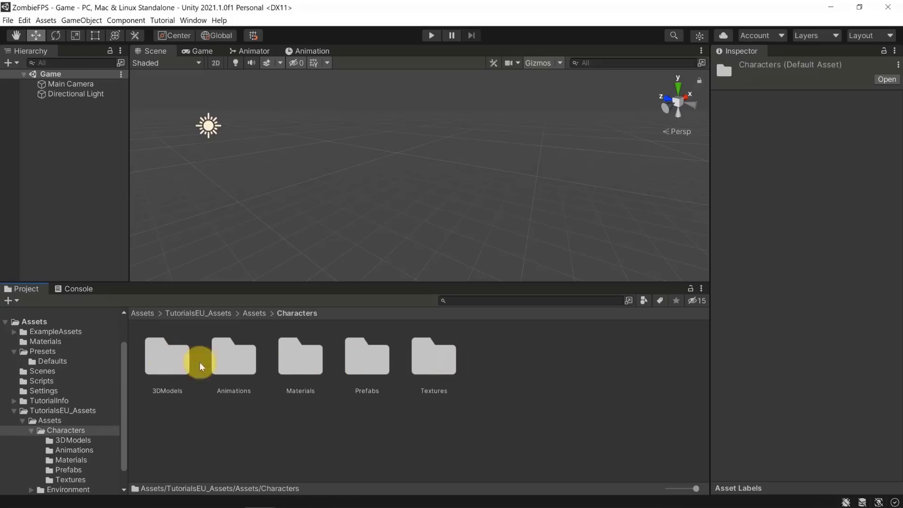
{"action": "double_click", "coordinate": [169, 361]}
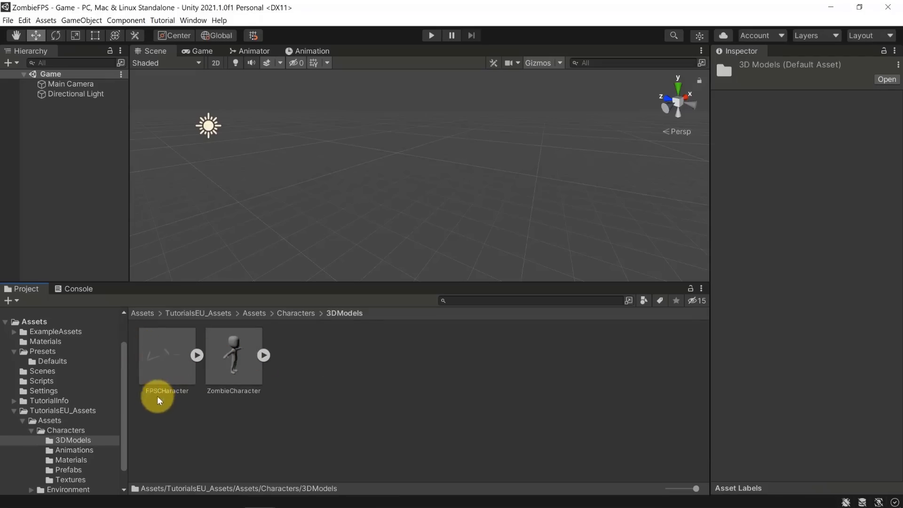
{"action": "left_click", "coordinate": [277, 313]}
{"action": "double_click", "coordinate": [228, 361]}
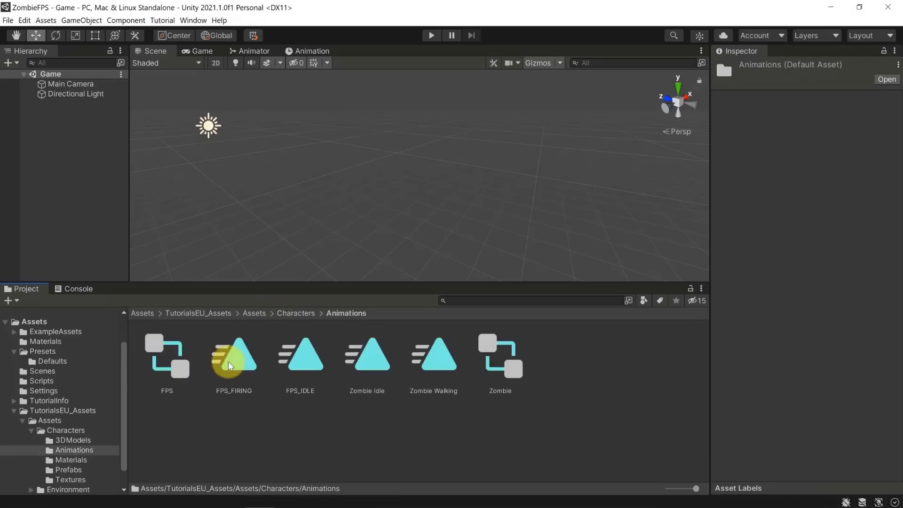
{"action": "left_click", "coordinate": [293, 315]}
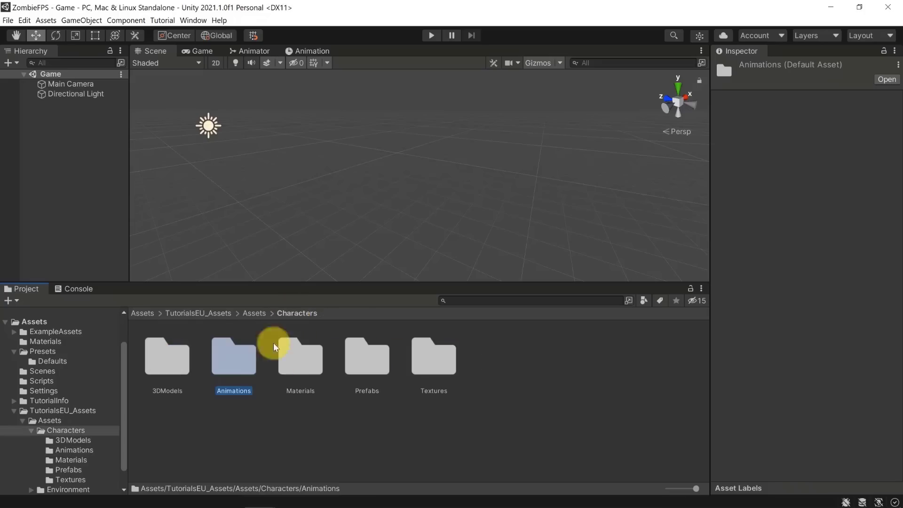
{"action": "double_click", "coordinate": [295, 356]}
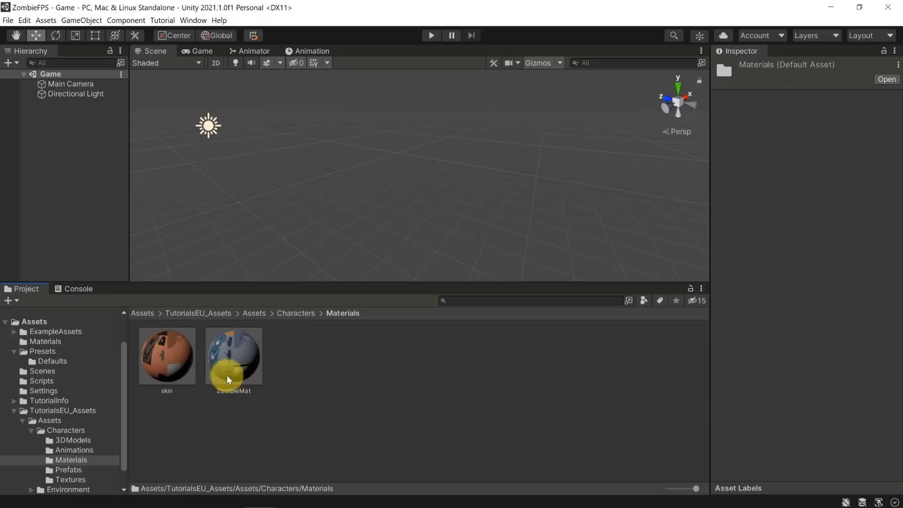
{"action": "left_click", "coordinate": [295, 314]}
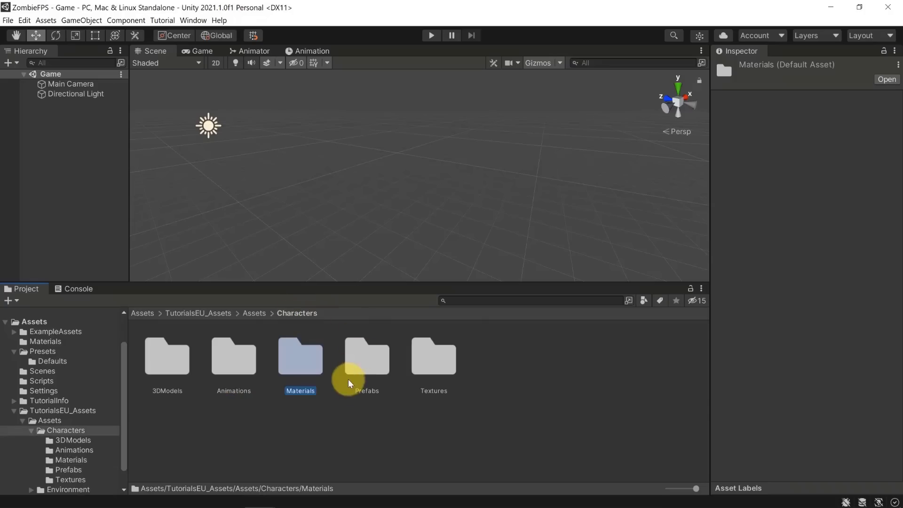
{"action": "double_click", "coordinate": [367, 357]}
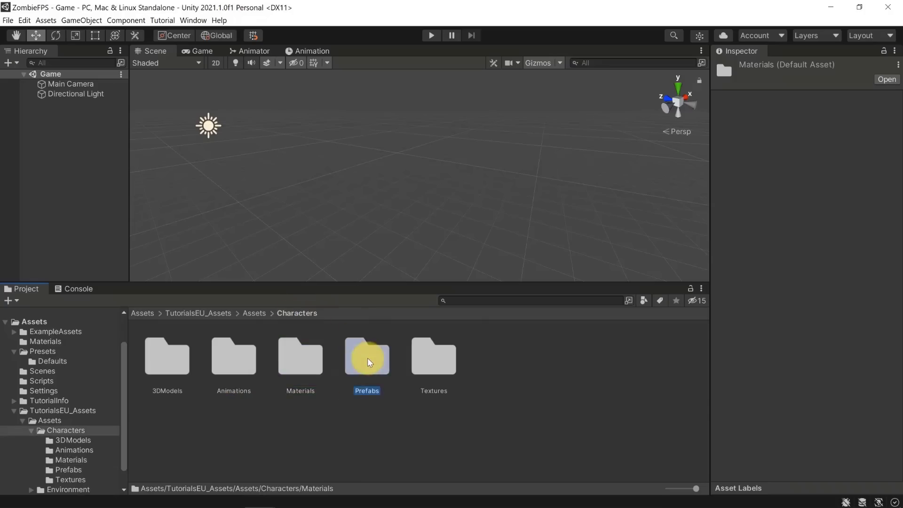
{"action": "left_click", "coordinate": [301, 312]}
{"action": "double_click", "coordinate": [428, 347]}
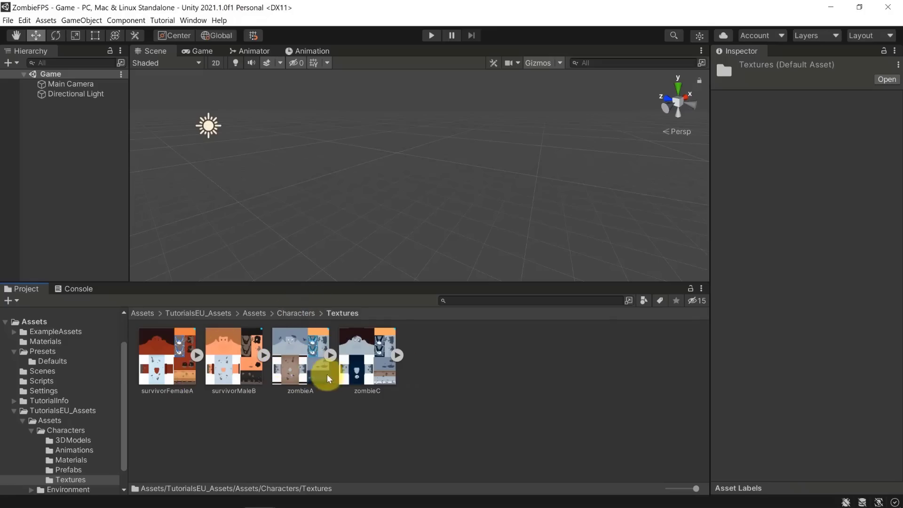
{"action": "left_click", "coordinate": [297, 314]}
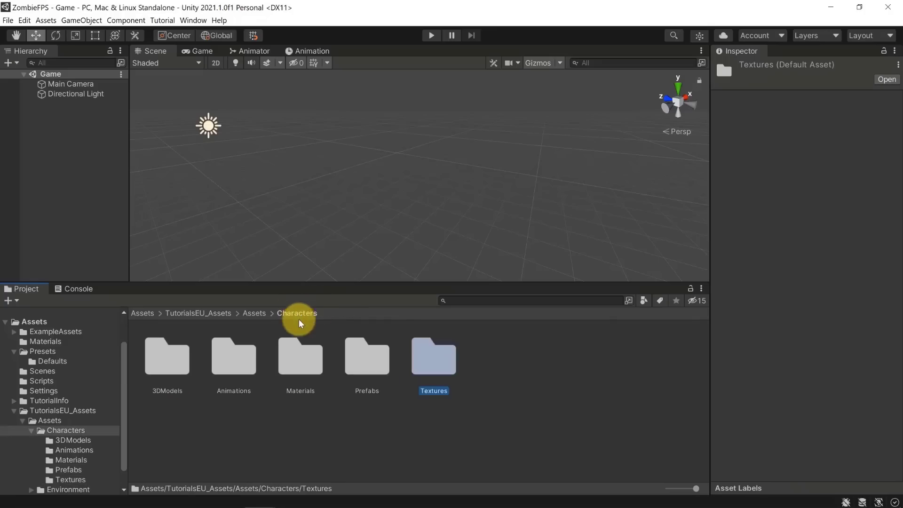
- Examine the 3D models, materials and prefabs in the Weapons folder of TutorialsEU_Assets
{"action": "left_click", "coordinate": [253, 316]}
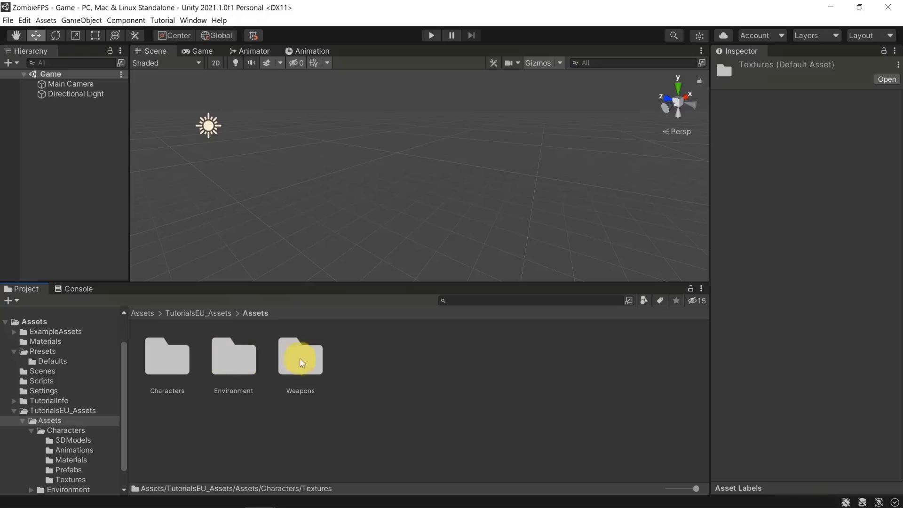
{"action": "double_click", "coordinate": [301, 362]}
{"action": "left_click", "coordinate": [170, 362]}
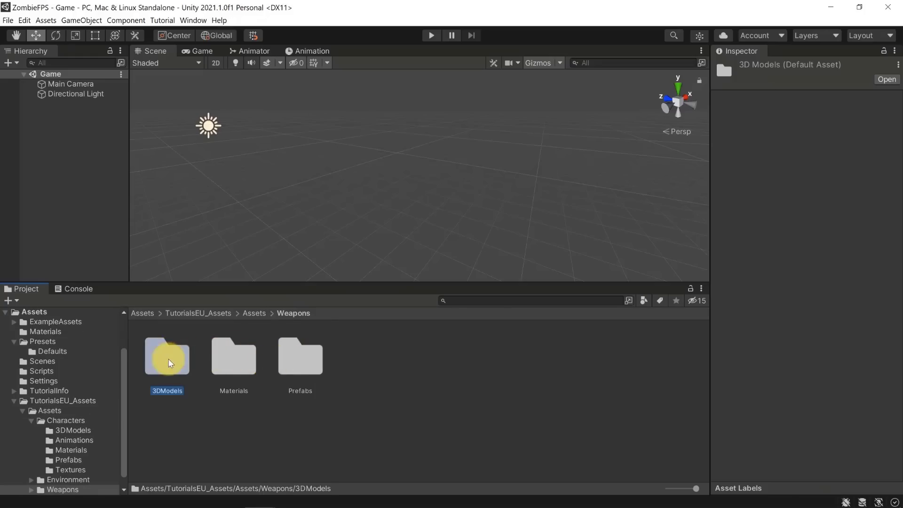
{"action": "double_click", "coordinate": [170, 362]}
{"action": "left_click", "coordinate": [171, 346]}
{"action": "left_click", "coordinate": [292, 313]}
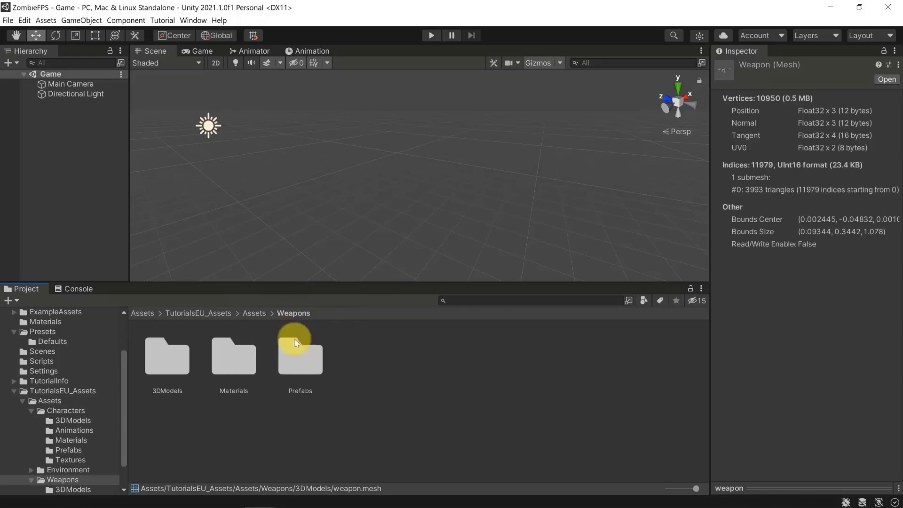
{"action": "double_click", "coordinate": [242, 360]}
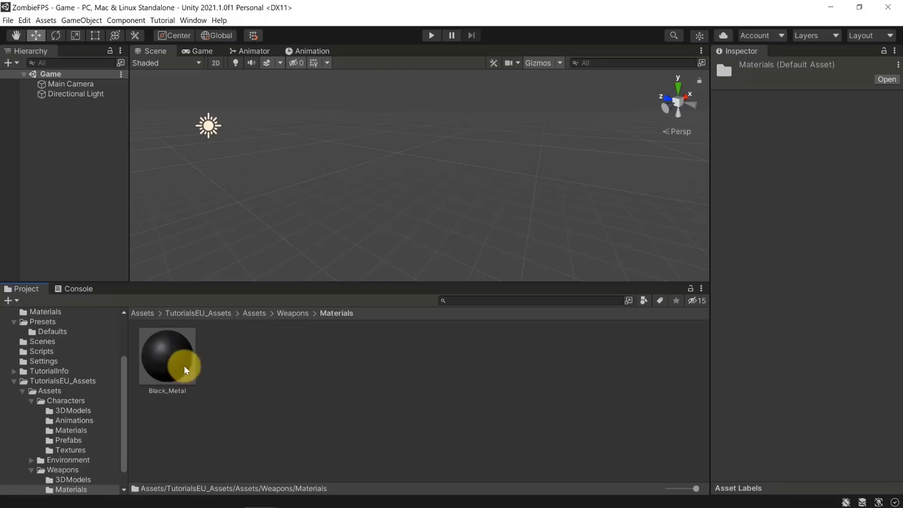
{"action": "left_click", "coordinate": [289, 313]}
{"action": "double_click", "coordinate": [295, 358]}
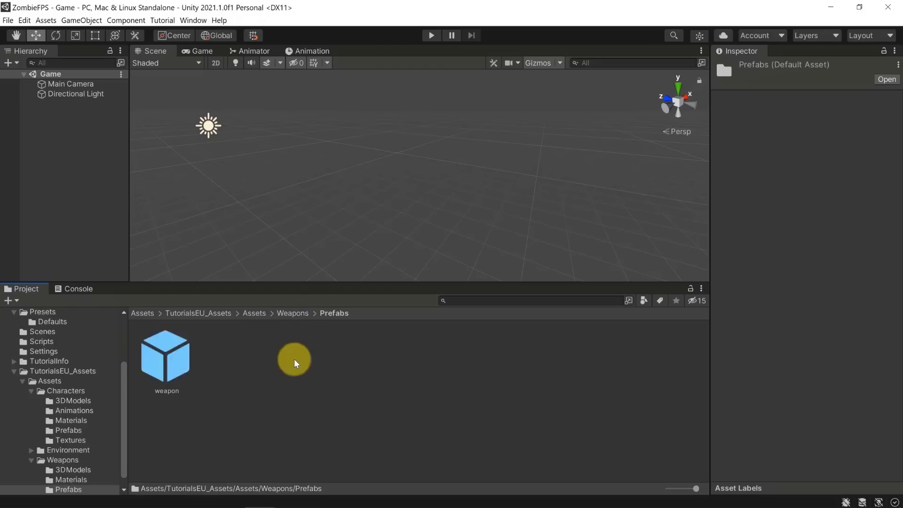
- Place an instance of the weapon prefab in the scene
{"action": "left_click", "coordinate": [167, 356]}
{"action": "left_click_drag", "start_coordinate": [166, 357], "coordinate": [349, 232]}
{"action": "right_click_drag", "start_coordinate": [348, 232], "coordinate": [358, 207]}
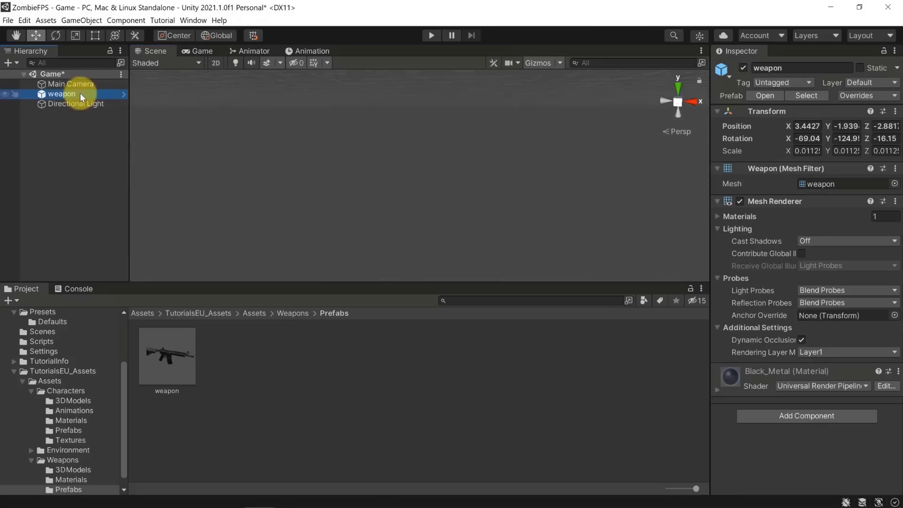
{"action": "left_click", "coordinate": [332, 151]}
{"action": "right_click_drag", "start_coordinate": [278, 107], "coordinate": [192, 73]}
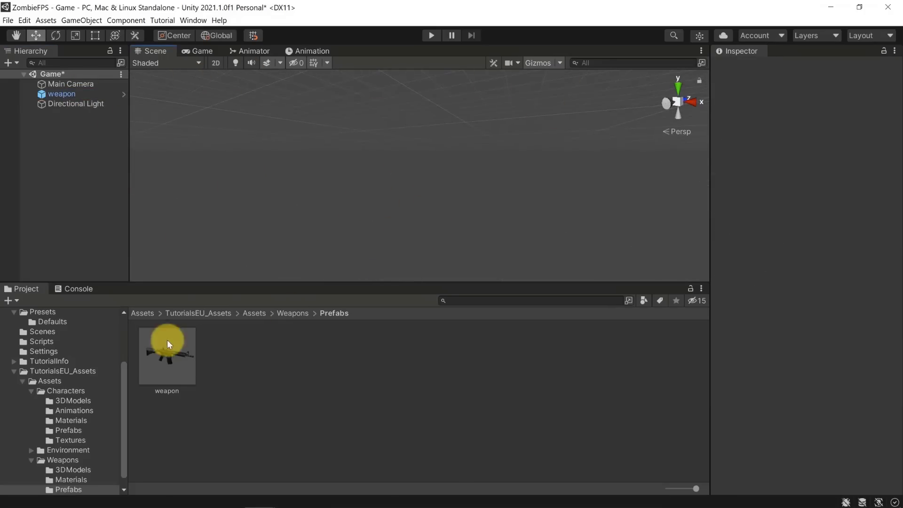
- Set the weapon prefab asset's scale to 1 on X, Y and Z
{"action": "left_click", "coordinate": [167, 356]}
{"action": "left_click", "coordinate": [807, 255]}
{"action": "type", "text": "1"}
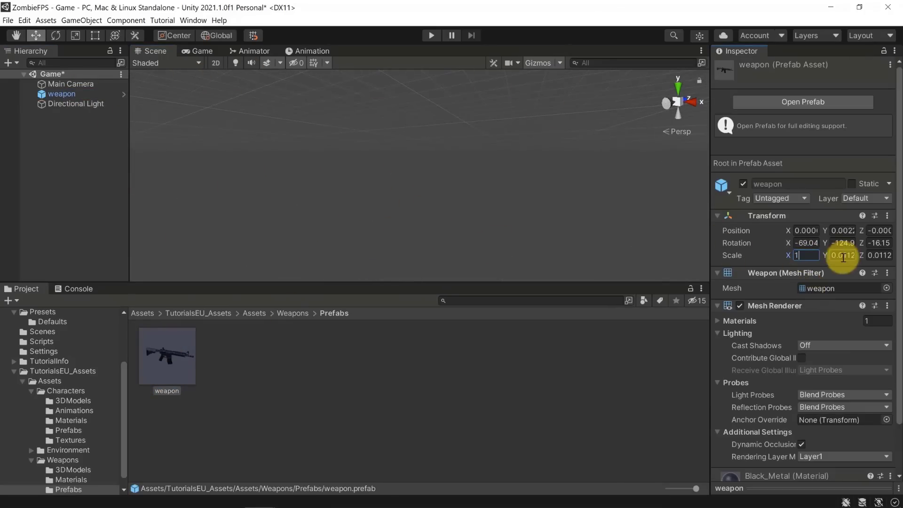
{"action": "left_click", "coordinate": [842, 257]}
{"action": "type", "text": "1"}
{"action": "left_click", "coordinate": [876, 257]}
{"action": "type", "text": "1"}
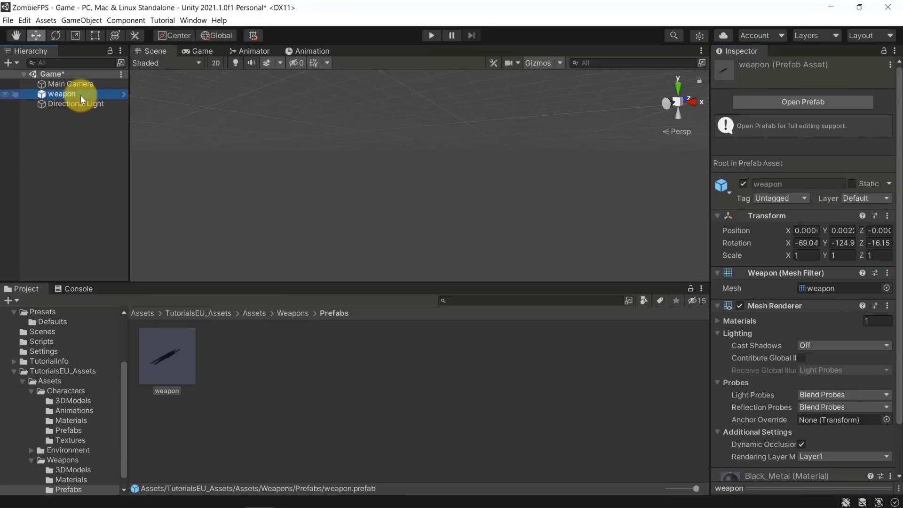
- Focus on the weapon in the scene and inspect it from several sides
{"action": "double_click", "coordinate": [66, 94]}
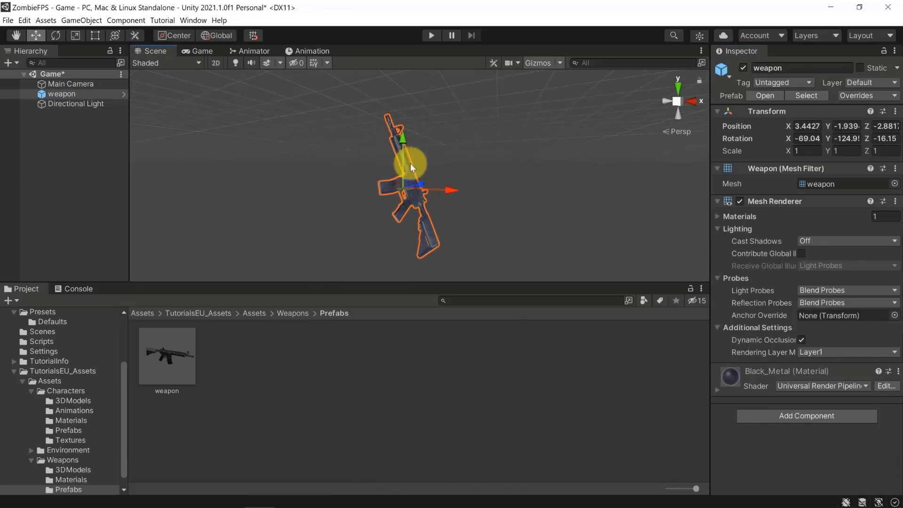
{"action": "scroll", "coordinate": [426, 169], "scroll_direction": "up", "scroll_amount": 8}
{"action": "right_click_drag", "start_coordinate": [455, 166], "coordinate": [475, 270]}
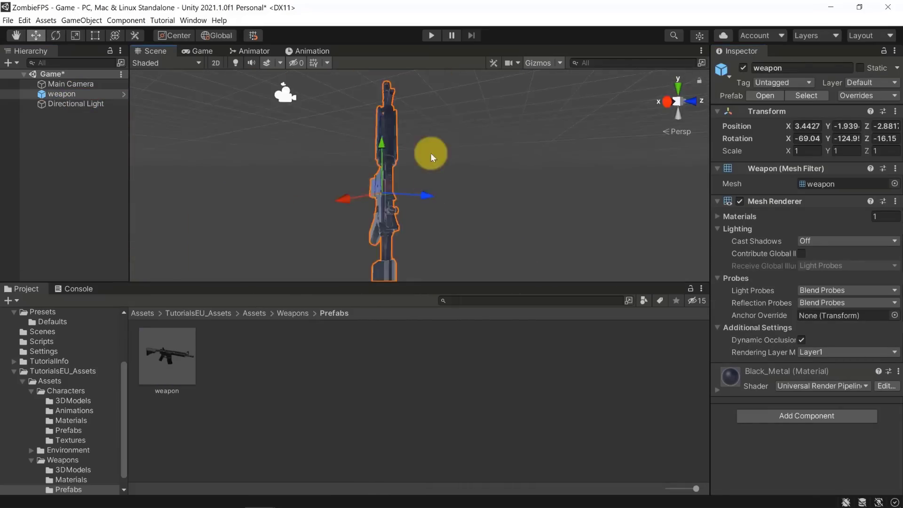
{"action": "right_click_drag", "start_coordinate": [432, 155], "coordinate": [537, 141]}
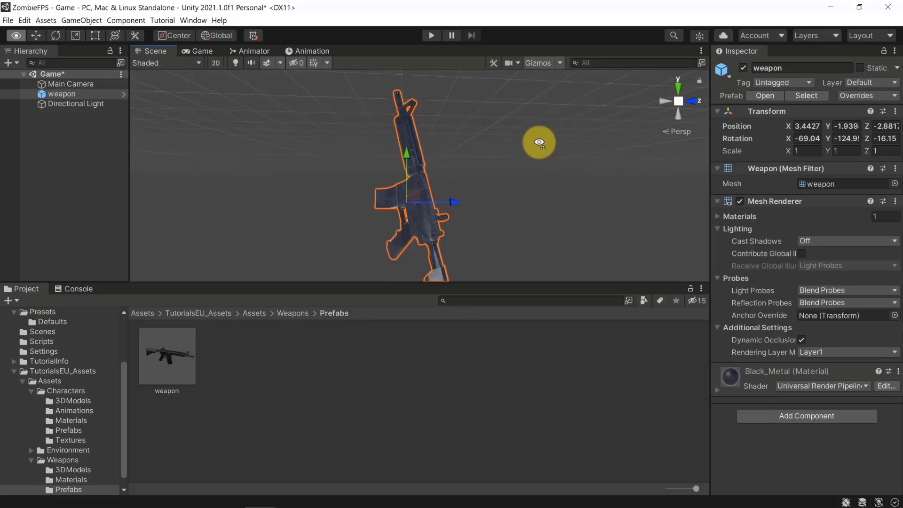
- Return to the TutorialsEU Assets folder and delete the weapon from the scene
{"action": "left_click", "coordinate": [251, 312]}
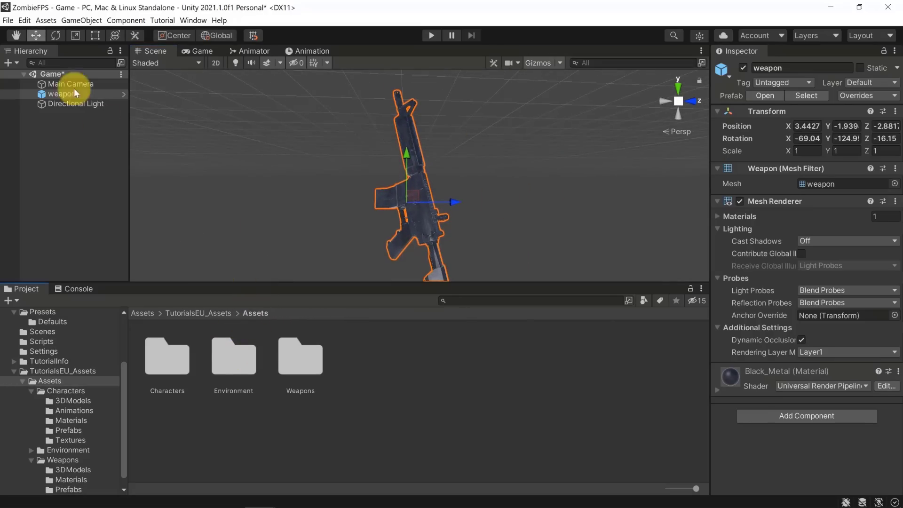
{"action": "left_click", "coordinate": [70, 95]}
{"action": "key", "text": "Delete"}
- Browse the 3D models in the Environment folder, including the road, truck, wall and roof pieces
{"action": "double_click", "coordinate": [245, 352]}
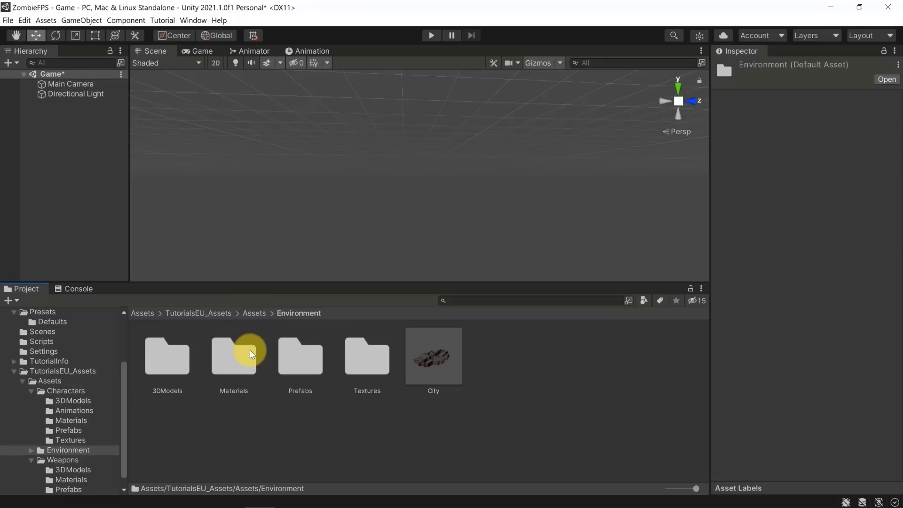
{"action": "double_click", "coordinate": [153, 360]}
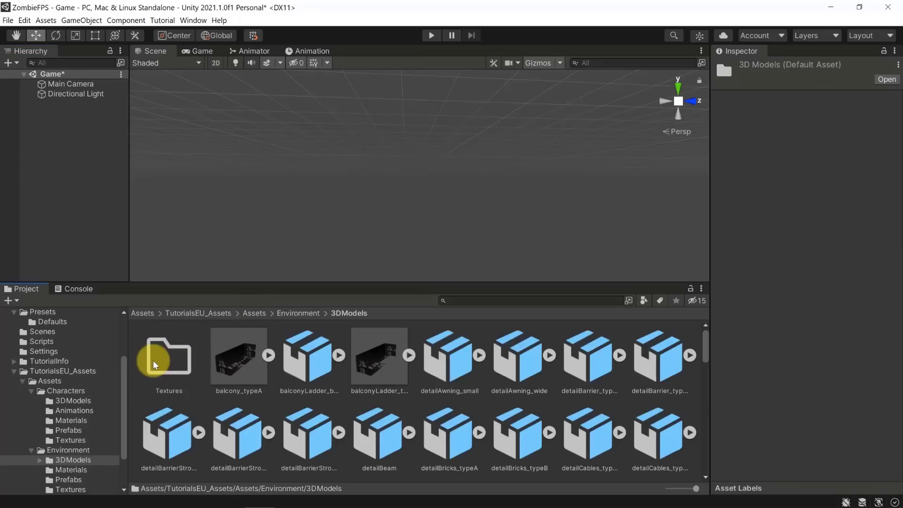
{"action": "scroll", "coordinate": [301, 405], "scroll_direction": "down", "scroll_amount": 5}
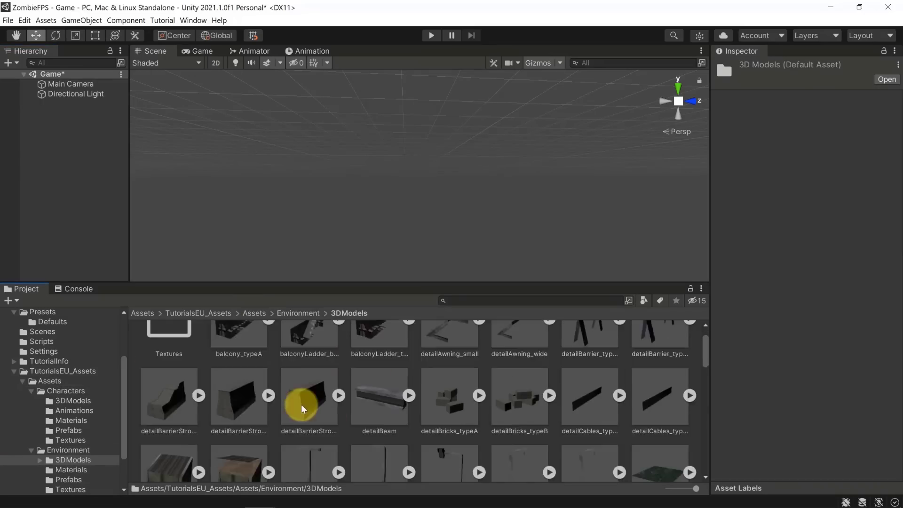
{"action": "scroll", "coordinate": [254, 400], "scroll_direction": "down", "scroll_amount": 5}
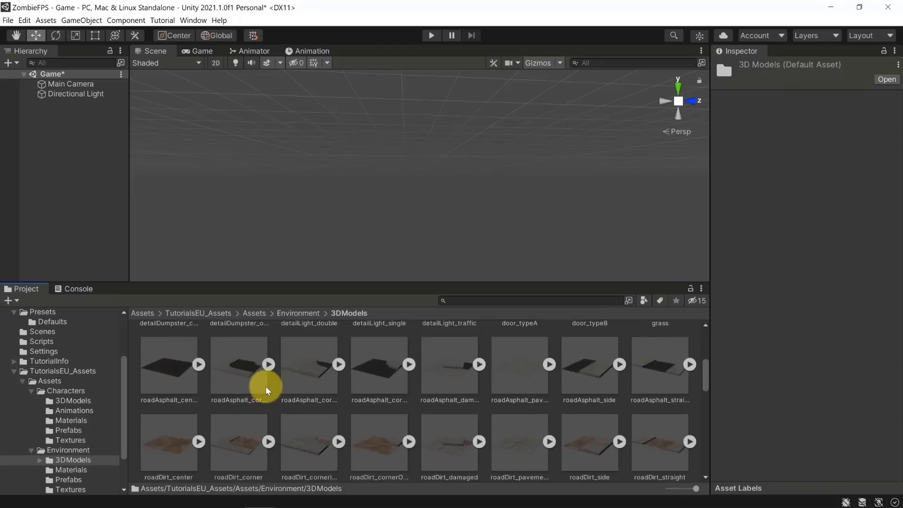
{"action": "scroll", "coordinate": [320, 382], "scroll_direction": "down", "scroll_amount": 5}
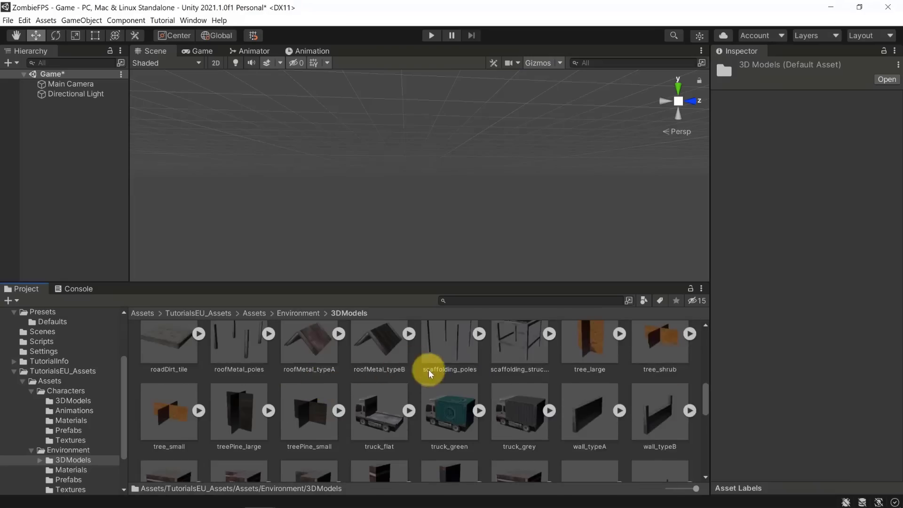
{"action": "scroll", "coordinate": [400, 342], "scroll_direction": "down", "scroll_amount": 5}
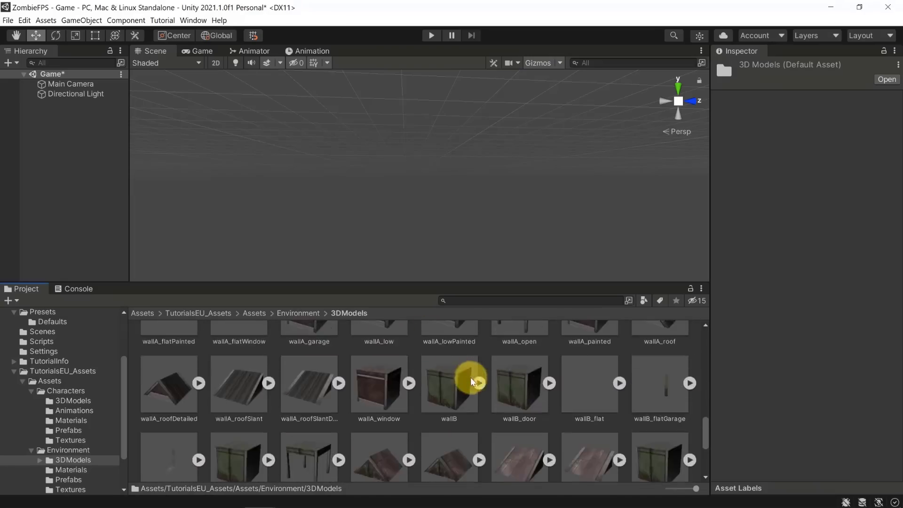
{"action": "scroll", "coordinate": [403, 391], "scroll_direction": "up", "scroll_amount": 5}
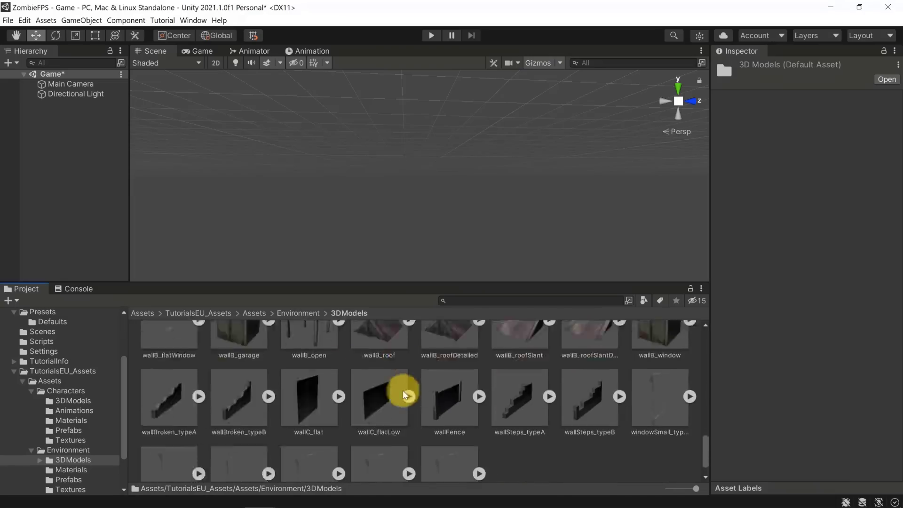
{"action": "scroll", "coordinate": [405, 391], "scroll_direction": "up", "scroll_amount": 5}
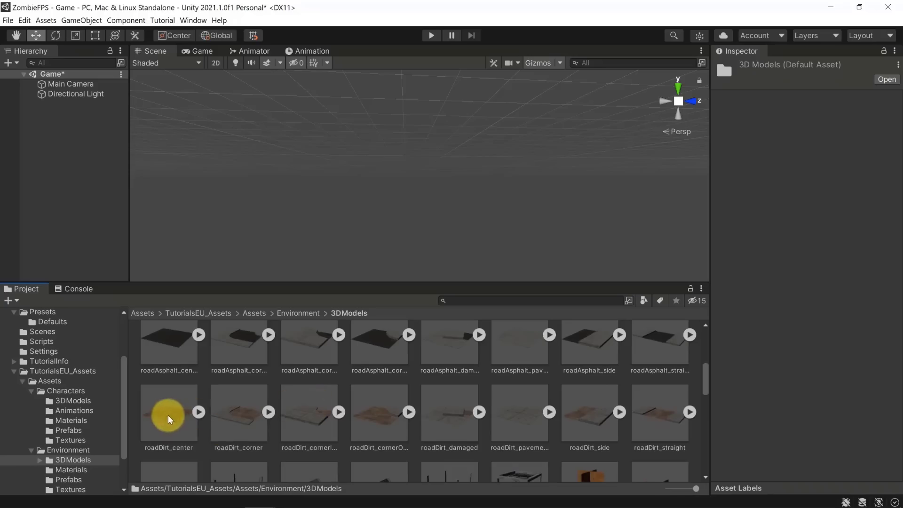
- Try placing the roadDirt_center model in the scene
{"action": "left_click_drag", "start_coordinate": [168, 415], "coordinate": [385, 221]}
{"action": "left_click_drag", "start_coordinate": [306, 227], "coordinate": [302, 229], "text": "alt"}
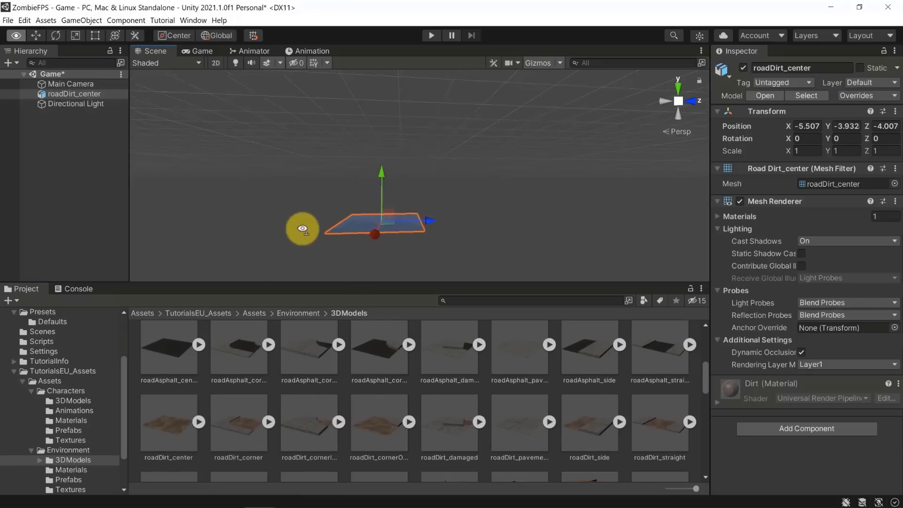
{"action": "right_click_drag", "start_coordinate": [302, 229], "coordinate": [324, 233]}
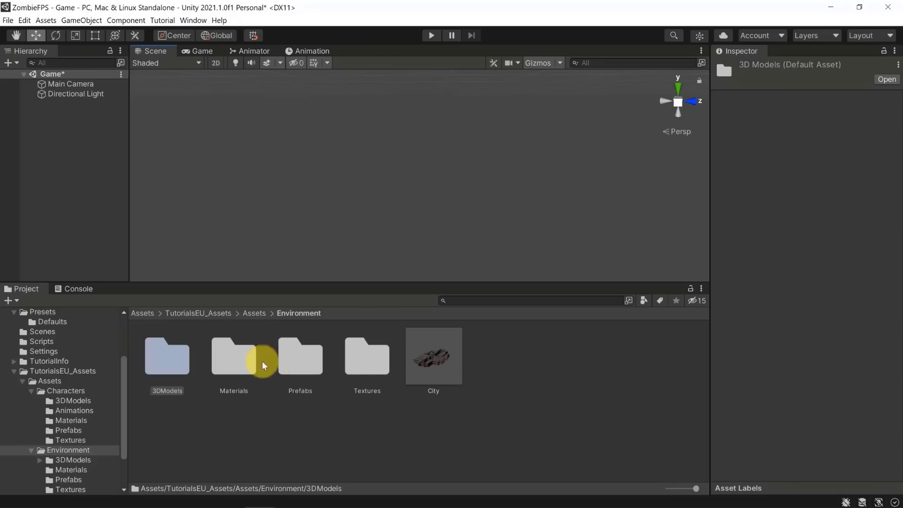
- Examine the materials in the Environment folder
{"action": "double_click", "coordinate": [235, 353]}
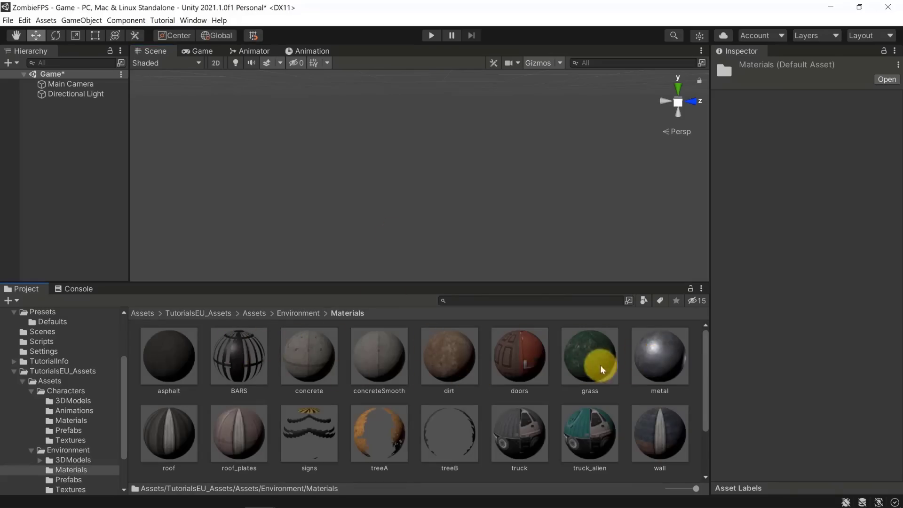
{"action": "scroll", "coordinate": [339, 395], "scroll_direction": "down", "scroll_amount": 2}
{"action": "scroll", "coordinate": [375, 392], "scroll_direction": "up", "scroll_amount": 2}
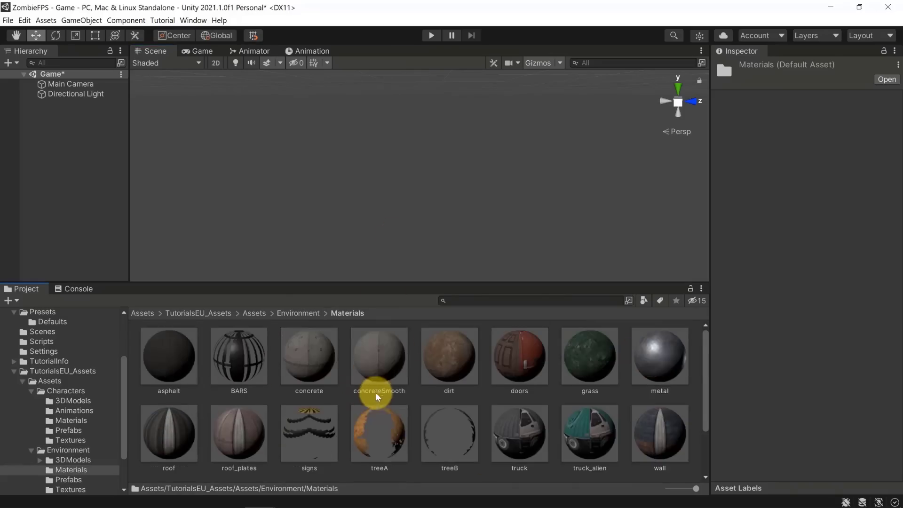
{"action": "left_click", "coordinate": [297, 313]}
- Try placing the roadDirt_corner and roadDirt_cornerOuter prefabs from the Environment folder in the scene, and undo both placements
{"action": "double_click", "coordinate": [293, 362]}
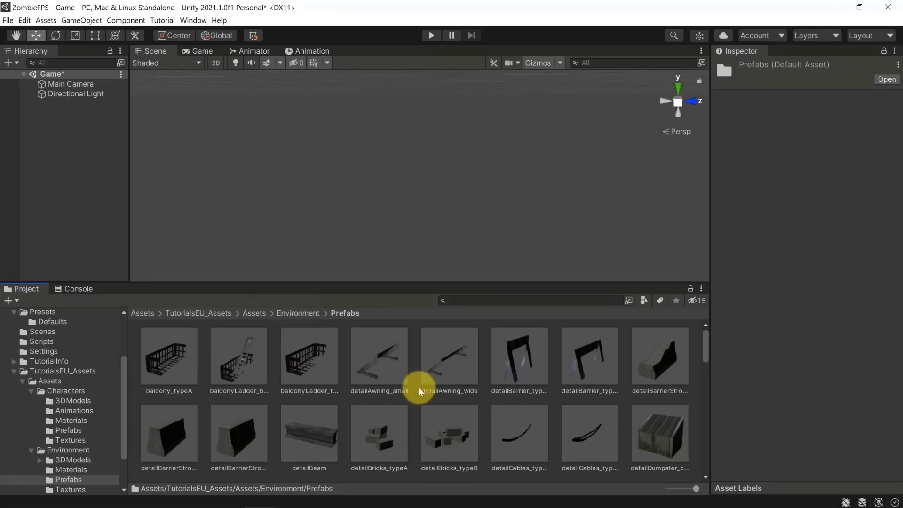
{"action": "scroll", "coordinate": [501, 375], "scroll_direction": "down", "scroll_amount": 10}
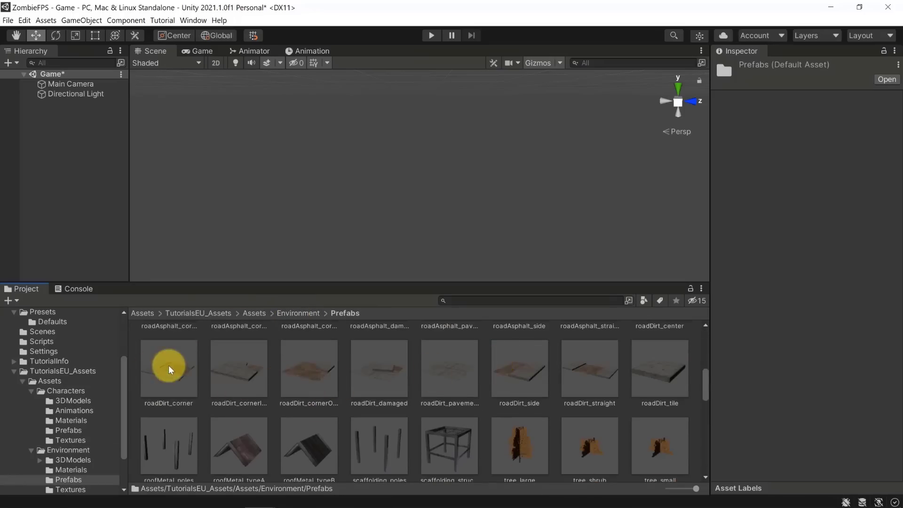
{"action": "left_click_drag", "start_coordinate": [168, 365], "coordinate": [357, 200]}
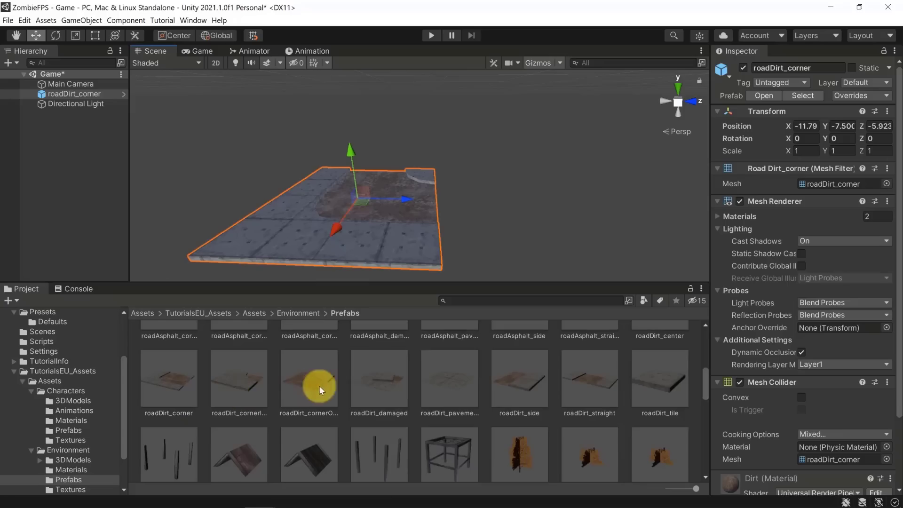
{"action": "left_click_drag", "start_coordinate": [320, 385], "coordinate": [506, 233]}
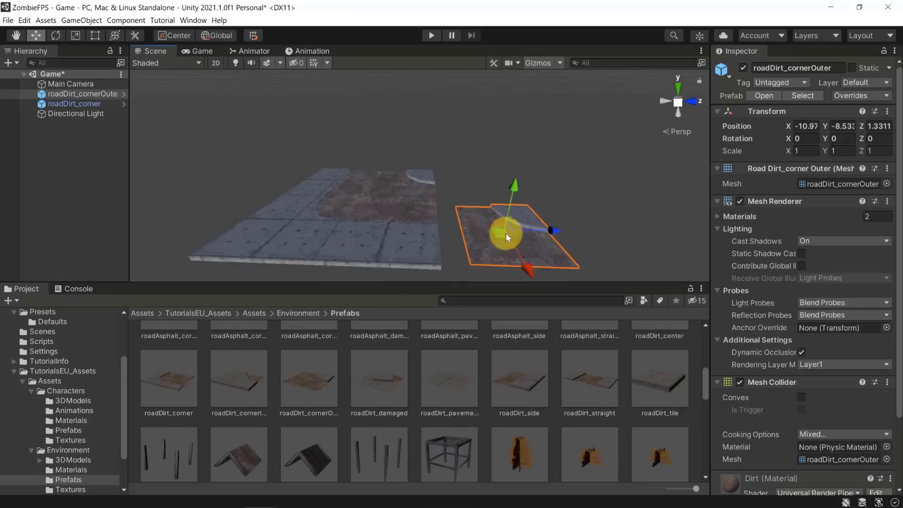
{"action": "key", "text": "ctrl+z"}
{"action": "key", "text": "ctrl+z"}
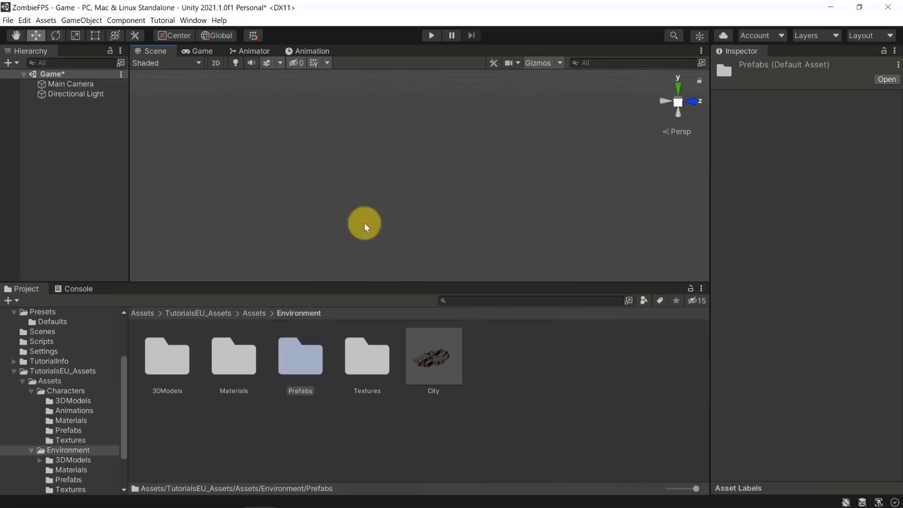
- Examine the textures in the Environment folder
{"action": "double_click", "coordinate": [372, 367]}
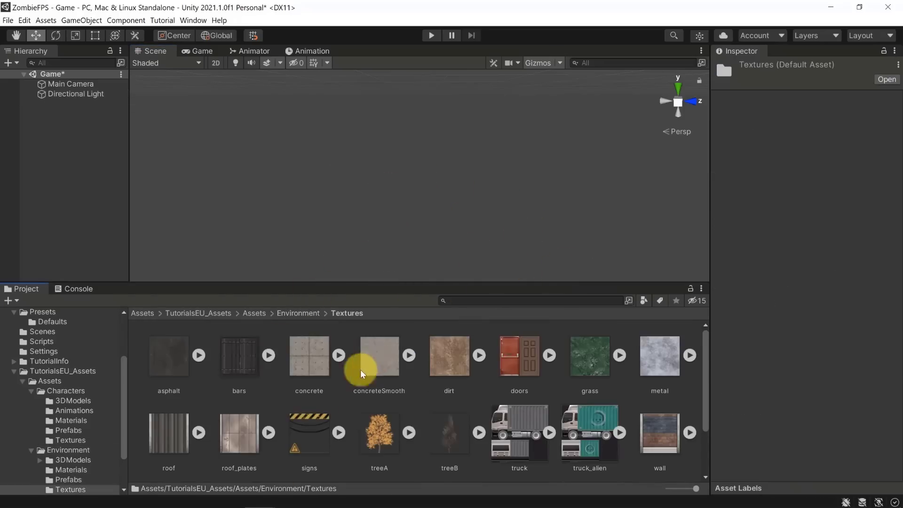
{"action": "scroll", "coordinate": [581, 349], "scroll_direction": "down", "scroll_amount": 3}
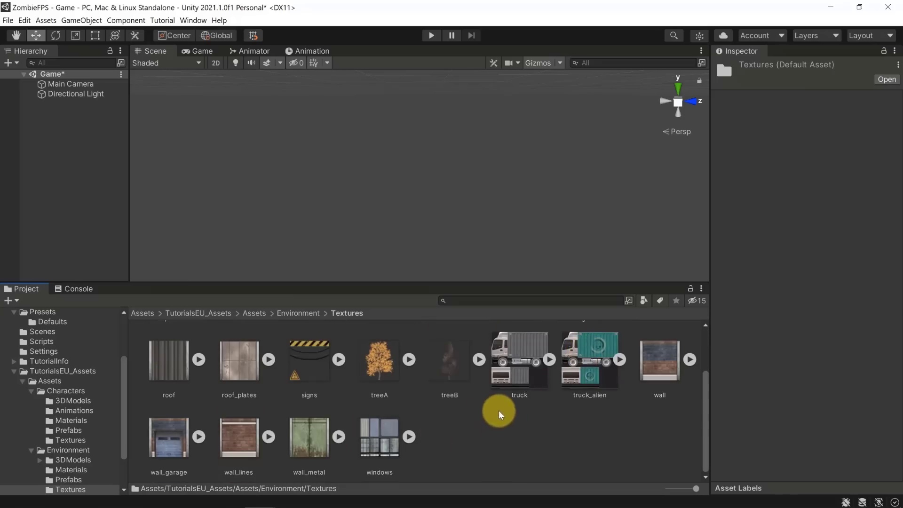
{"action": "scroll", "coordinate": [488, 403], "scroll_direction": "up", "scroll_amount": 3}
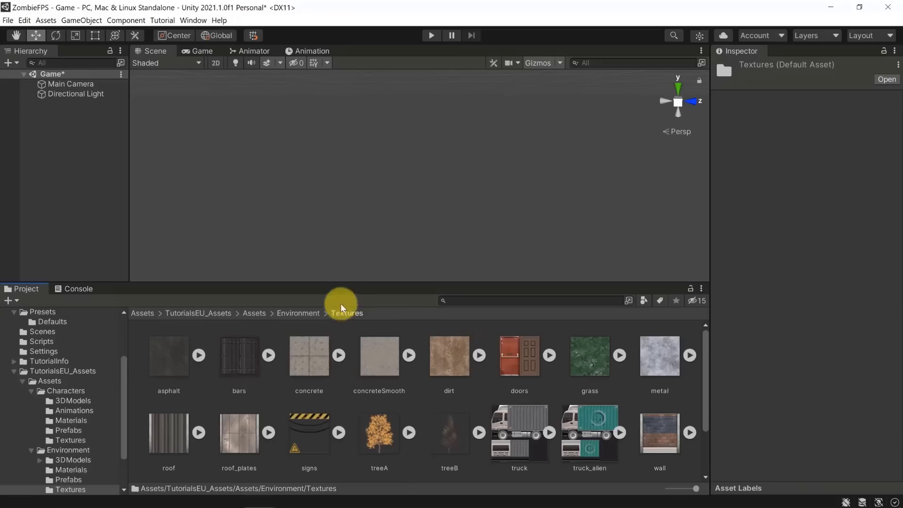
- Place the City prefab from the Environment folder in the scene and reset its transform to the origin
{"action": "left_click", "coordinate": [295, 314]}
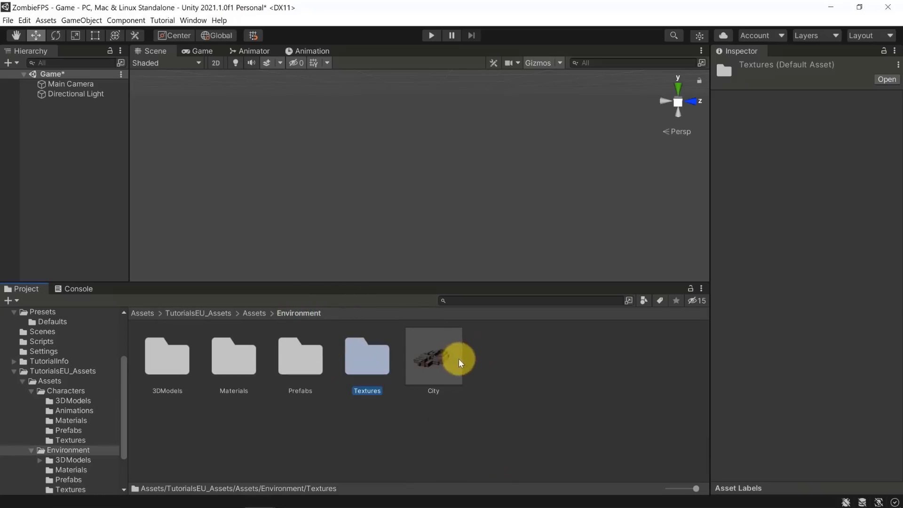
{"action": "left_click", "coordinate": [428, 360]}
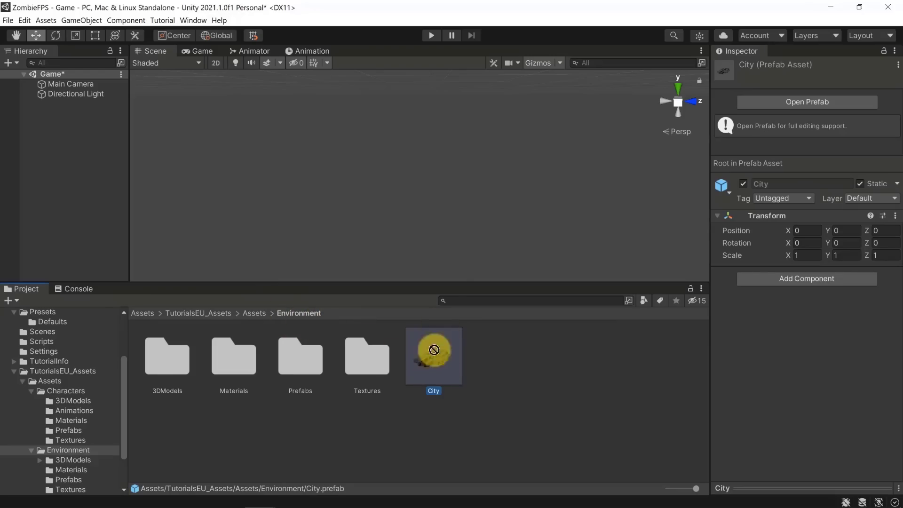
{"action": "left_click_drag", "start_coordinate": [434, 350], "coordinate": [482, 131]}
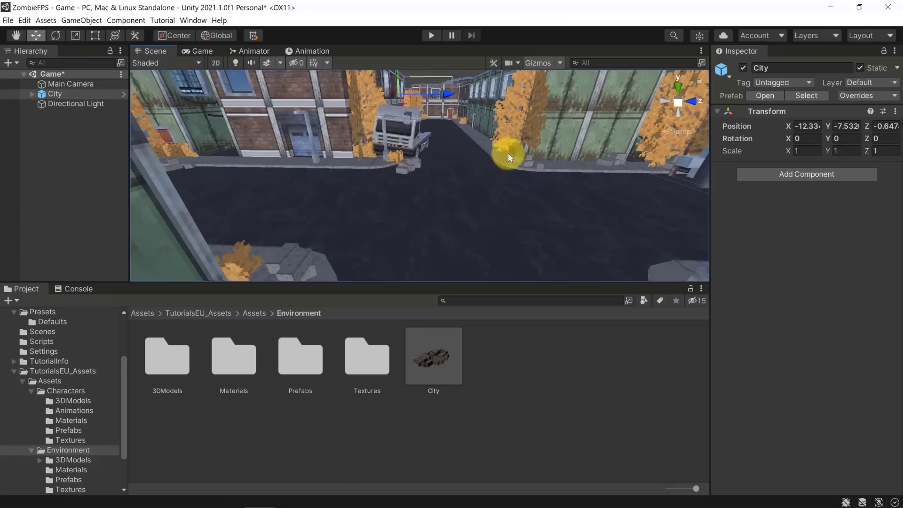
{"action": "left_click", "coordinate": [894, 112]}
{"action": "left_click", "coordinate": [855, 123]}
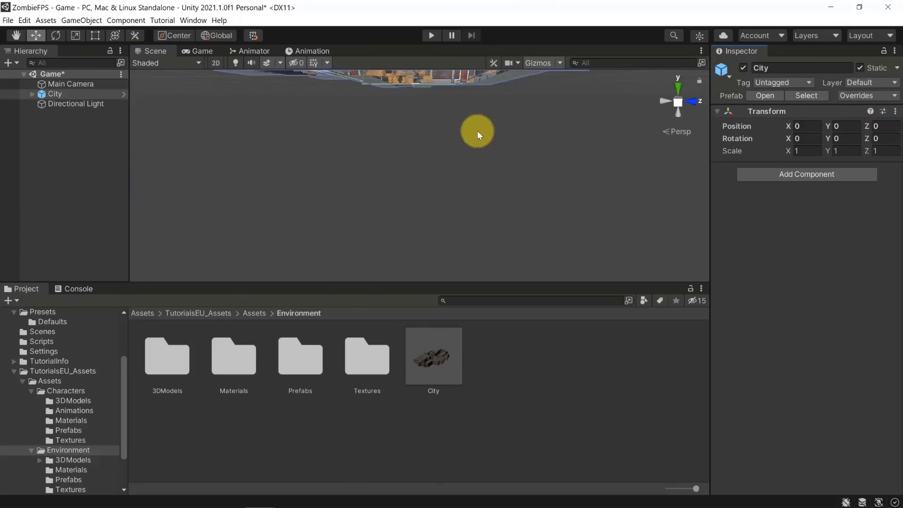
- Look around the streets and buildings of the placed City
{"action": "right_click_drag", "start_coordinate": [467, 61], "coordinate": [466, 162]}
{"action": "left_click", "coordinate": [467, 161]}
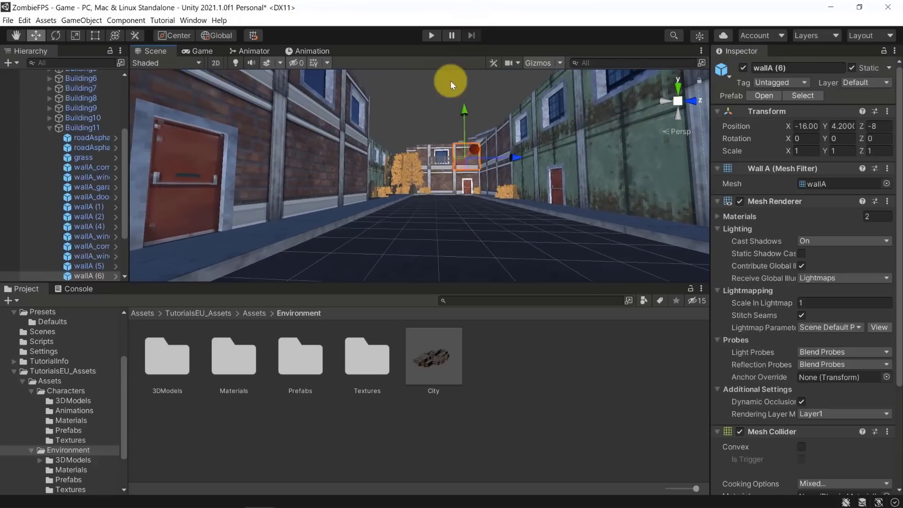
{"action": "left_click", "coordinate": [463, 115]}
{"action": "right_click_drag", "start_coordinate": [463, 116], "coordinate": [49, 142]}
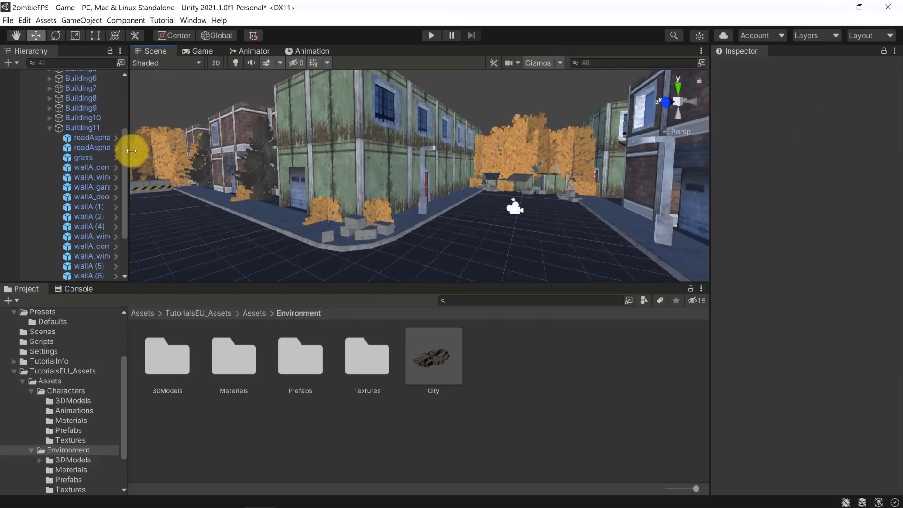
- Widen the Hierarchy and collapse Building11 within the City's Buildings group
{"action": "left_click_drag", "start_coordinate": [129, 148], "coordinate": [204, 149]}
{"action": "scroll", "coordinate": [118, 146], "scroll_direction": "up", "scroll_amount": 5}
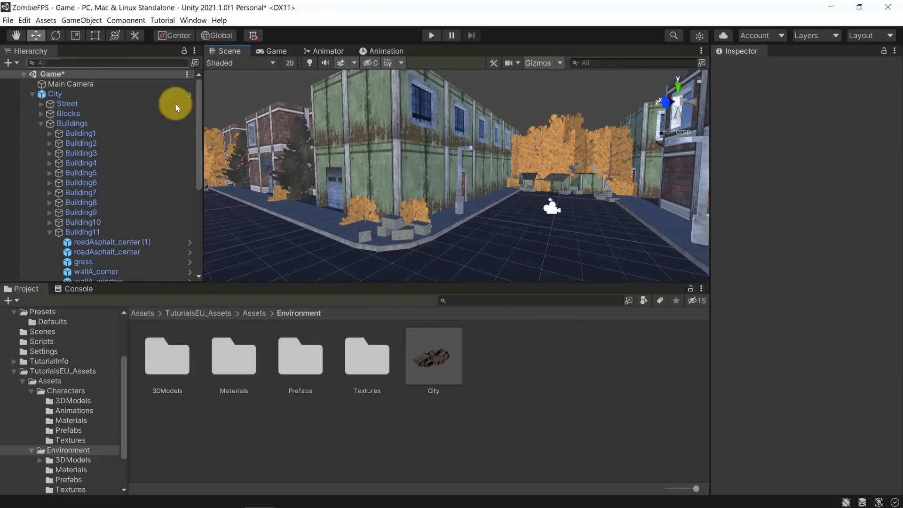
{"action": "left_click", "coordinate": [49, 232]}
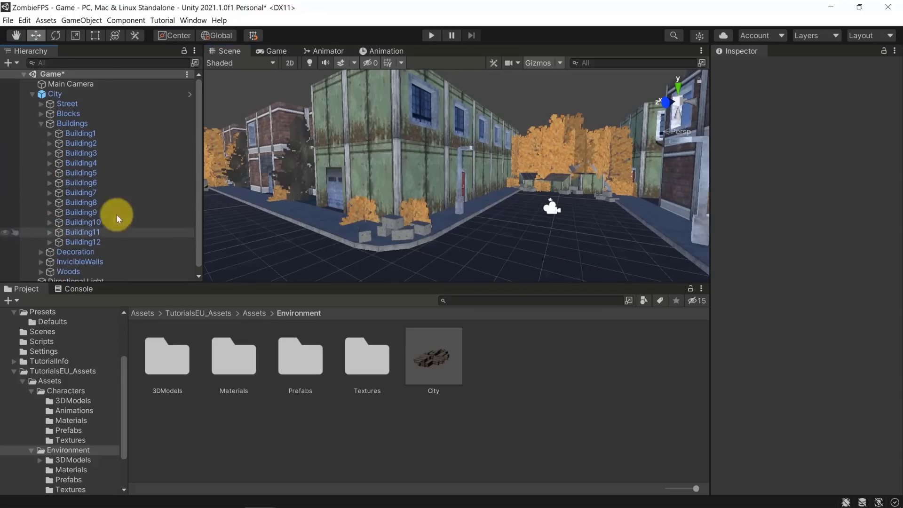
- Try moving Building1 by about -1.37 on the Z axis, undo the move and collapse the City object
{"action": "left_click", "coordinate": [412, 176]}
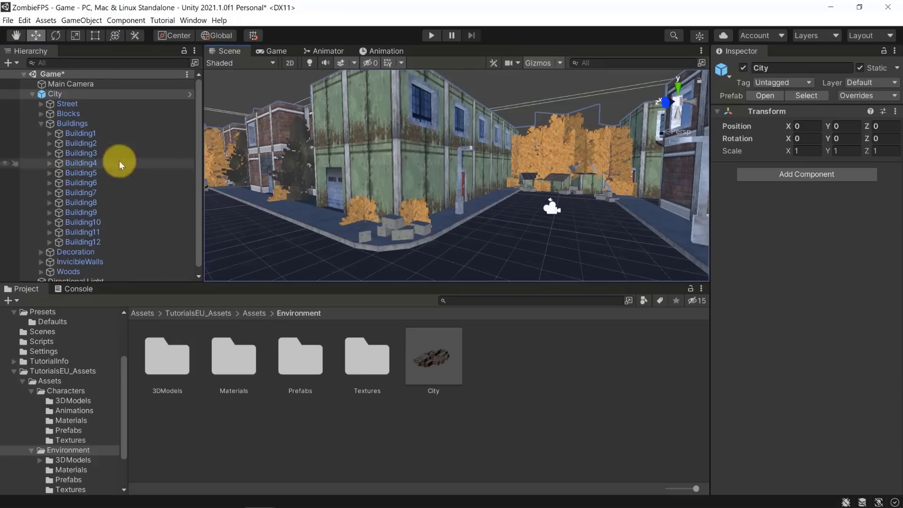
{"action": "left_click", "coordinate": [88, 133]}
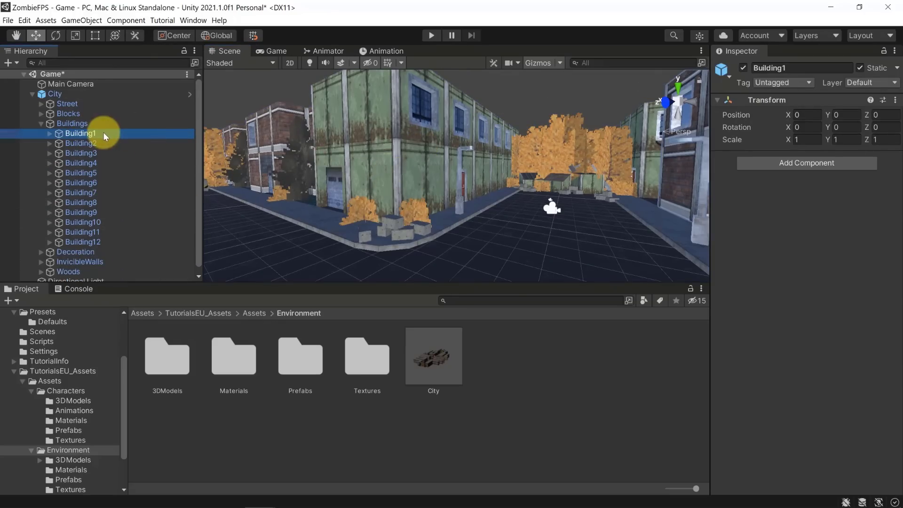
{"action": "double_click", "coordinate": [88, 134]}
{"action": "left_click_drag", "start_coordinate": [602, 152], "coordinate": [514, 153], "text": "alt"}
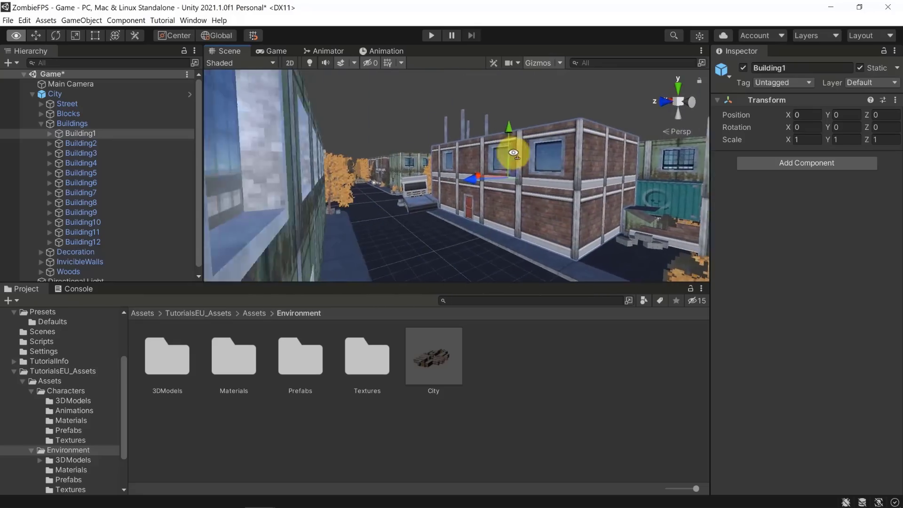
{"action": "left_click_drag", "start_coordinate": [469, 179], "coordinate": [488, 183]}
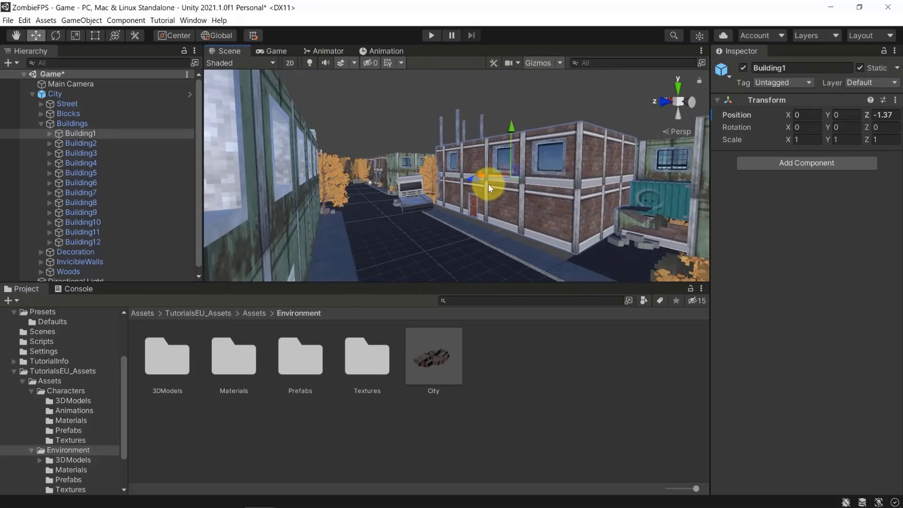
{"action": "key", "text": "ctrl+z"}
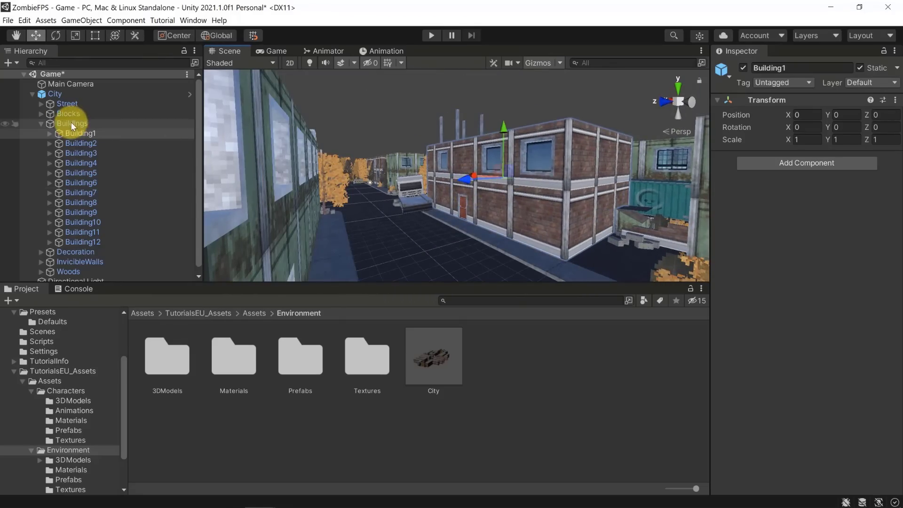
{"action": "left_click", "coordinate": [33, 94]}
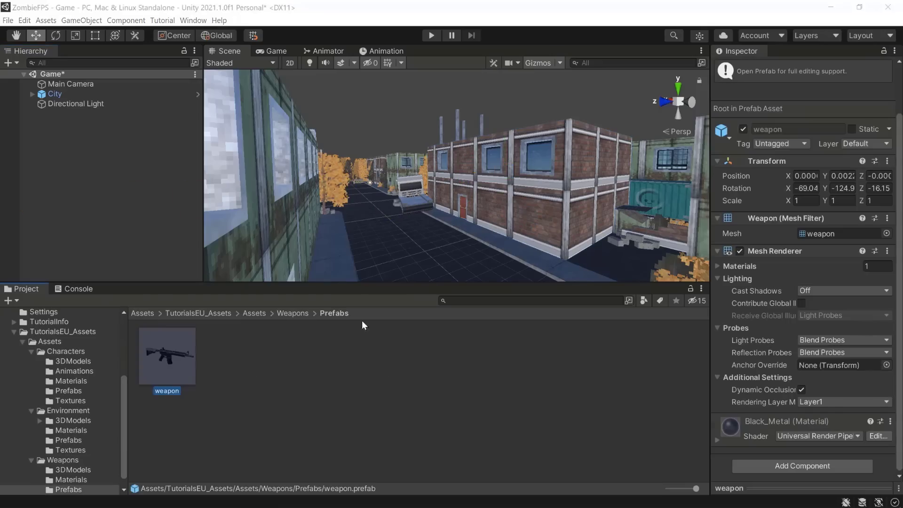
- Inspect the City's road, parked truck and brick building from several angles in the scene
{"action": "left_click", "coordinate": [86, 90]}
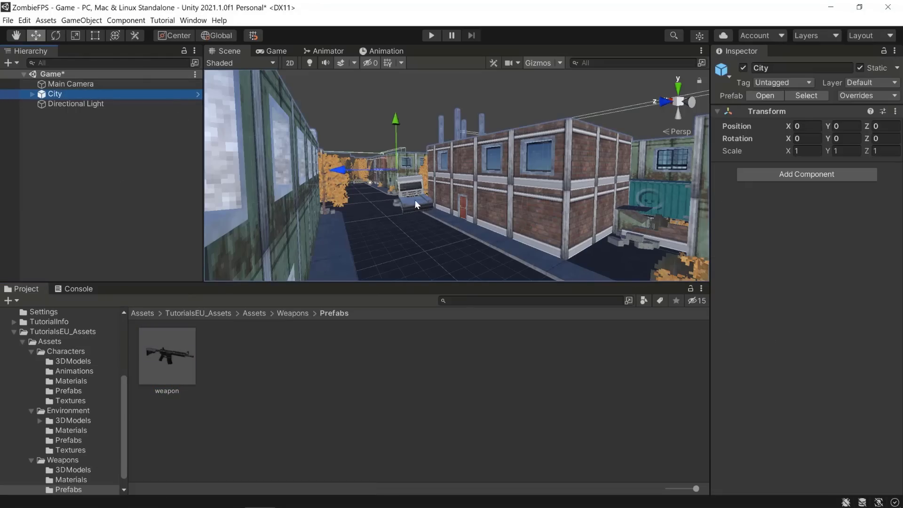
{"action": "left_click", "coordinate": [531, 83]}
{"action": "left_click_drag", "start_coordinate": [473, 216], "coordinate": [485, 241], "text": "alt"}
{"action": "left_click_drag", "start_coordinate": [425, 227], "coordinate": [244, 252], "text": "alt"}
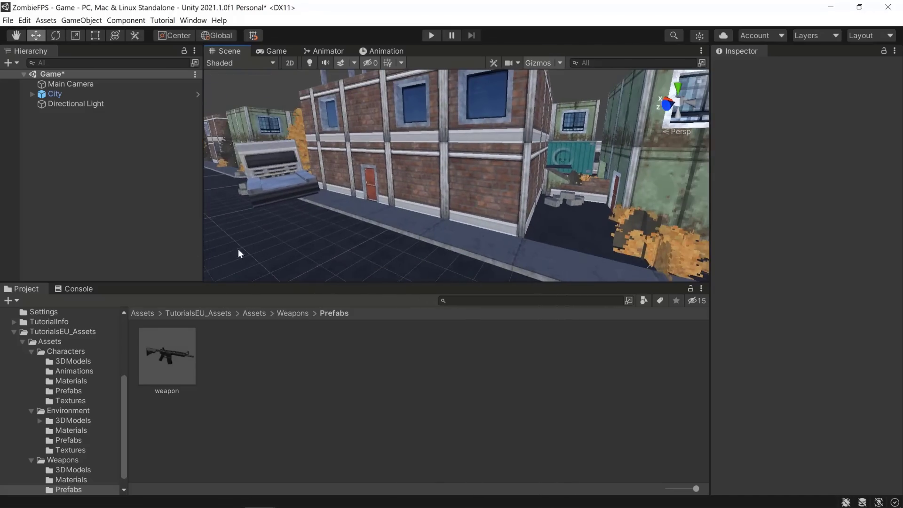
{"action": "left_click_drag", "start_coordinate": [385, 216], "coordinate": [284, 213], "text": "alt"}
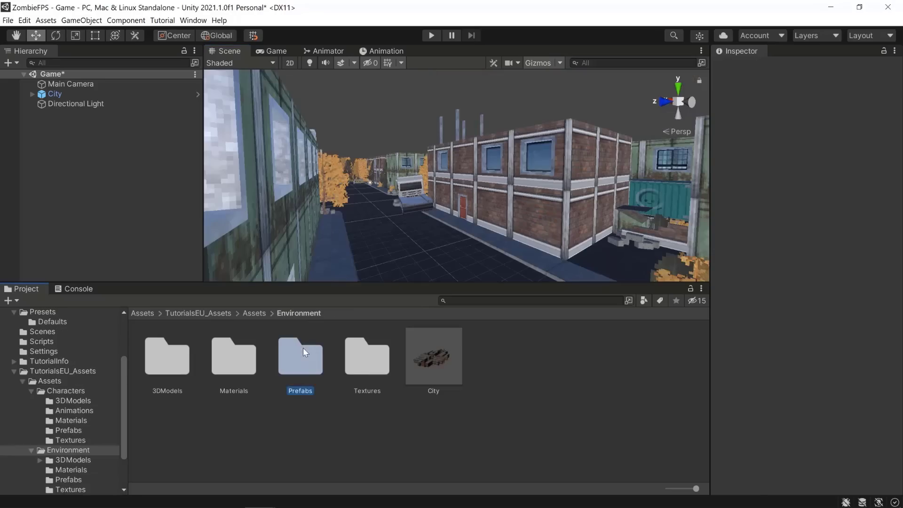
- Examine the Environment prefabs and the components of the weapon prefab in the Weapons folder
{"action": "left_click", "coordinate": [296, 359]}
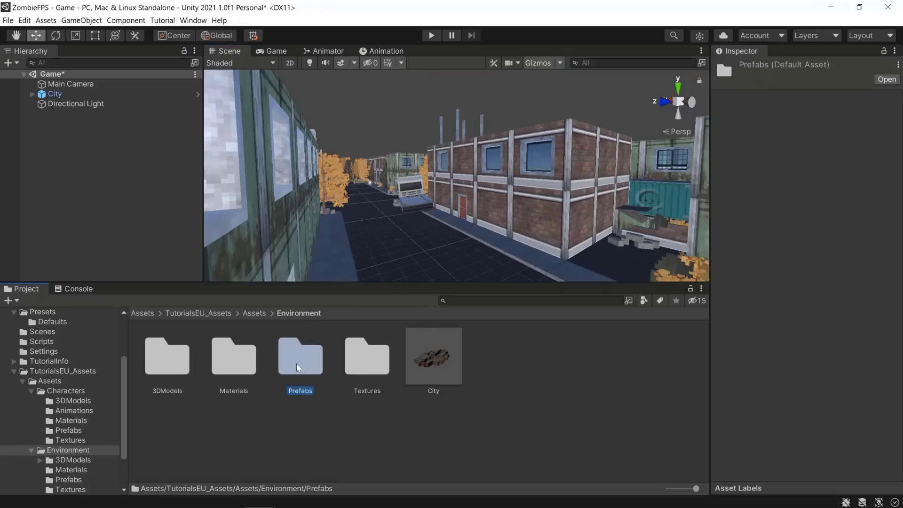
{"action": "double_click", "coordinate": [295, 355]}
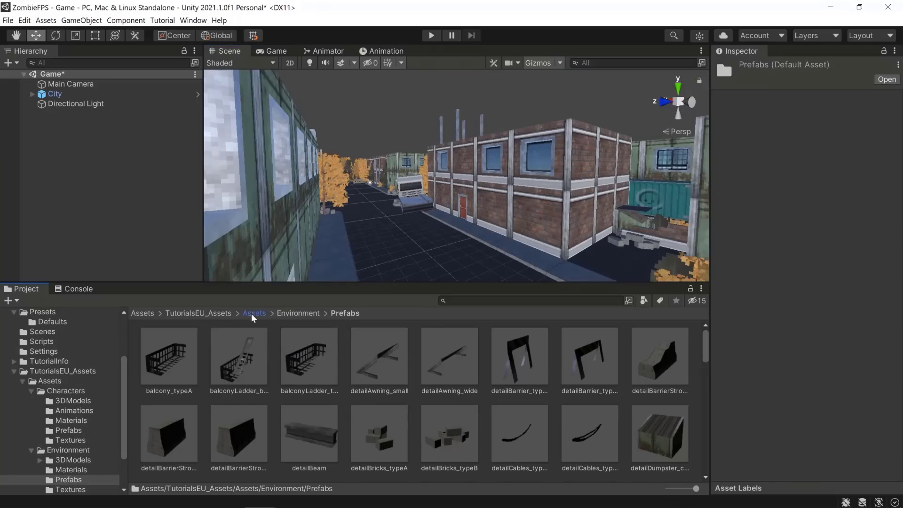
{"action": "left_click", "coordinate": [252, 314]}
{"action": "left_click", "coordinate": [293, 359]}
{"action": "double_click", "coordinate": [292, 360]}
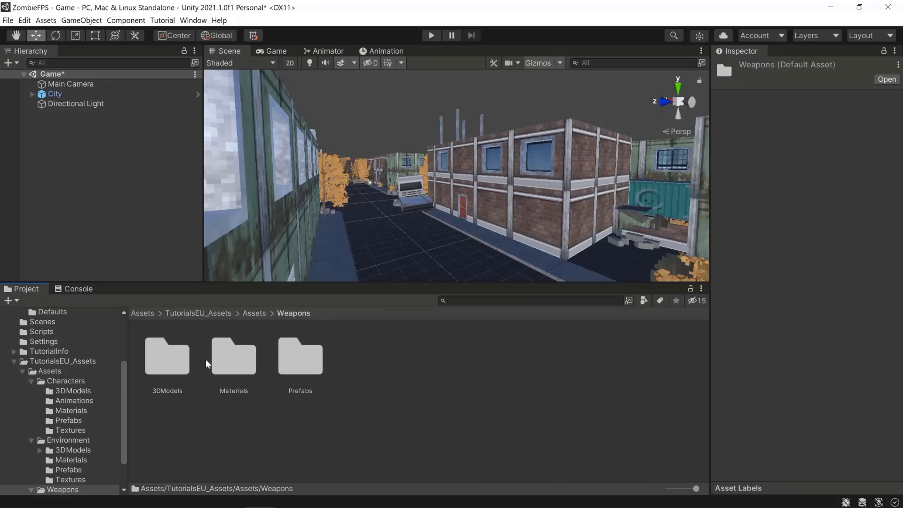
{"action": "left_click", "coordinate": [299, 364]}
{"action": "double_click", "coordinate": [299, 364]}
{"action": "left_click", "coordinate": [157, 360]}
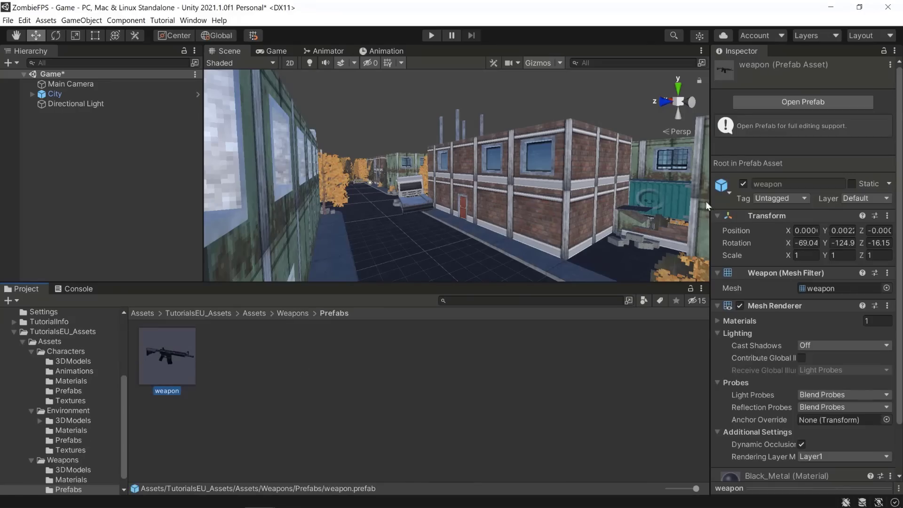
{"action": "left_click", "coordinate": [764, 219]}
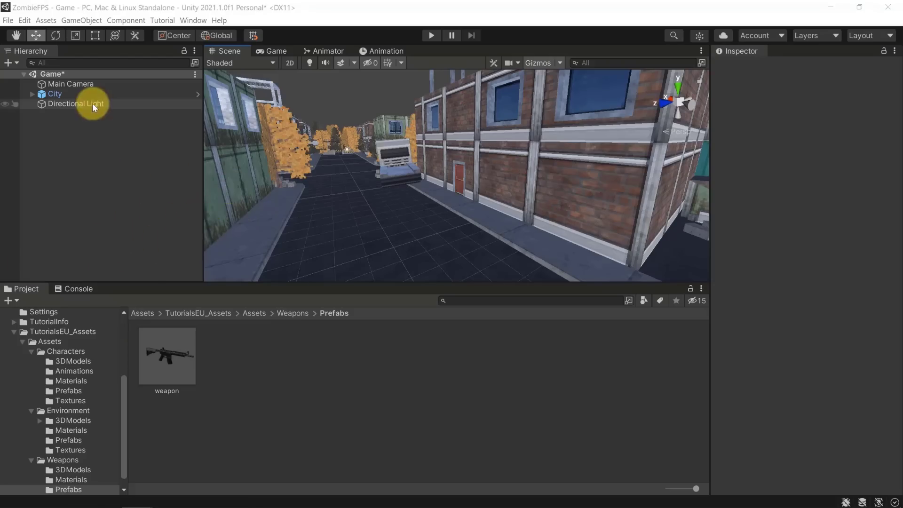
- View the City once more from above and delete it from the scene
{"action": "left_click", "coordinate": [84, 94]}
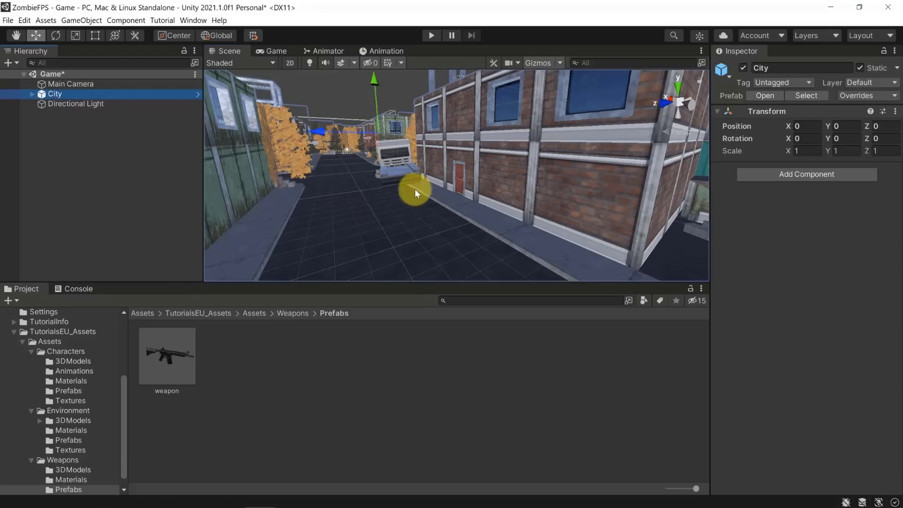
{"action": "right_click_drag", "start_coordinate": [415, 193], "coordinate": [441, 198]}
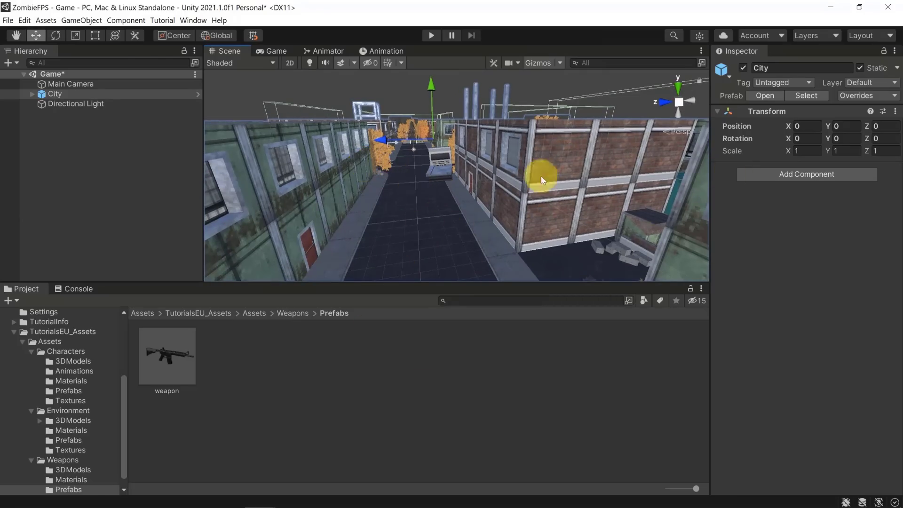
{"action": "left_click", "coordinate": [97, 93]}
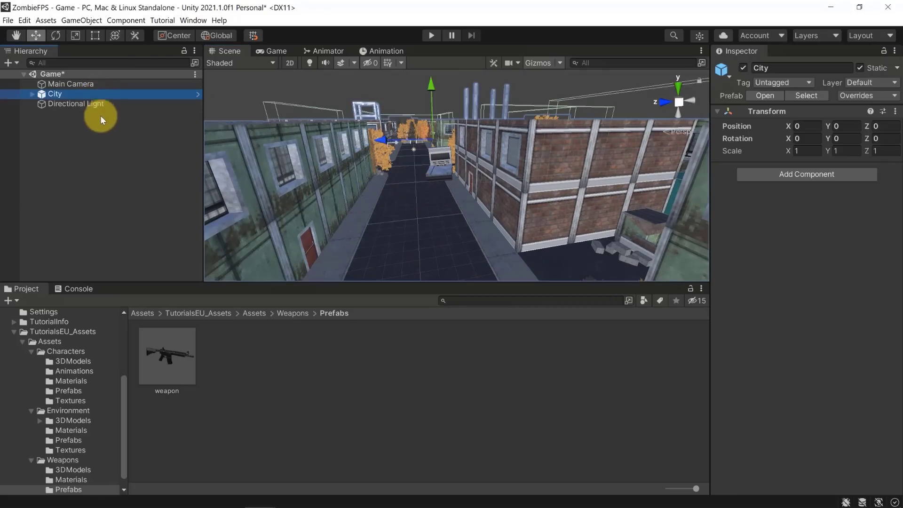
{"action": "key", "text": "Delete"}
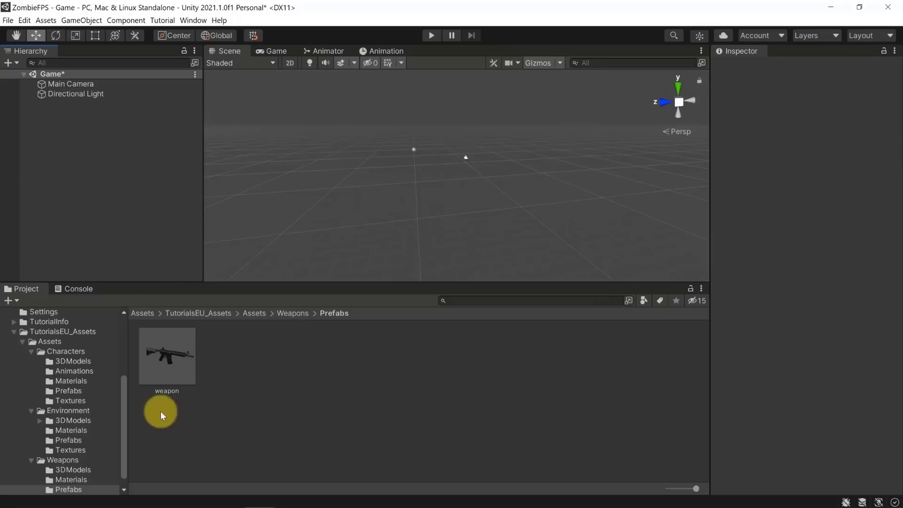
- Place the roadAsphalt_center prefab from the Environment folder's Prefabs in the empty scene
{"action": "left_click", "coordinate": [254, 313]}
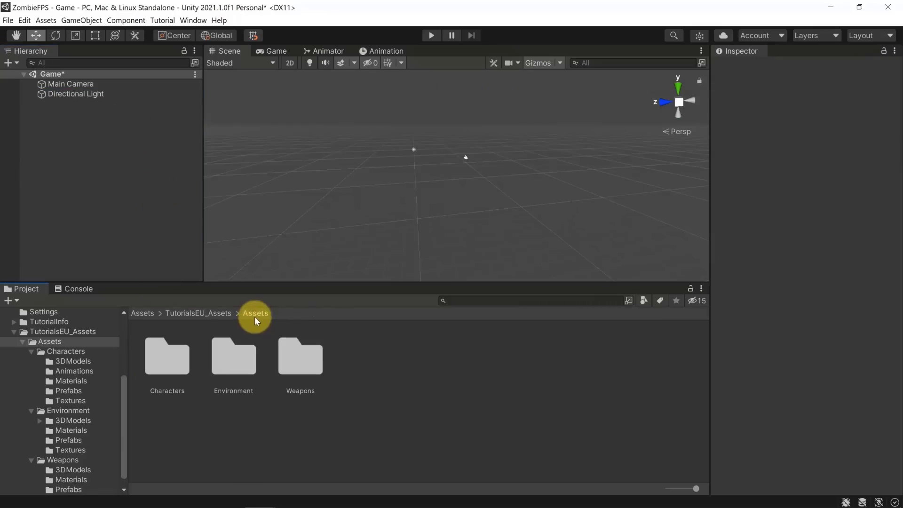
{"action": "double_click", "coordinate": [249, 377]}
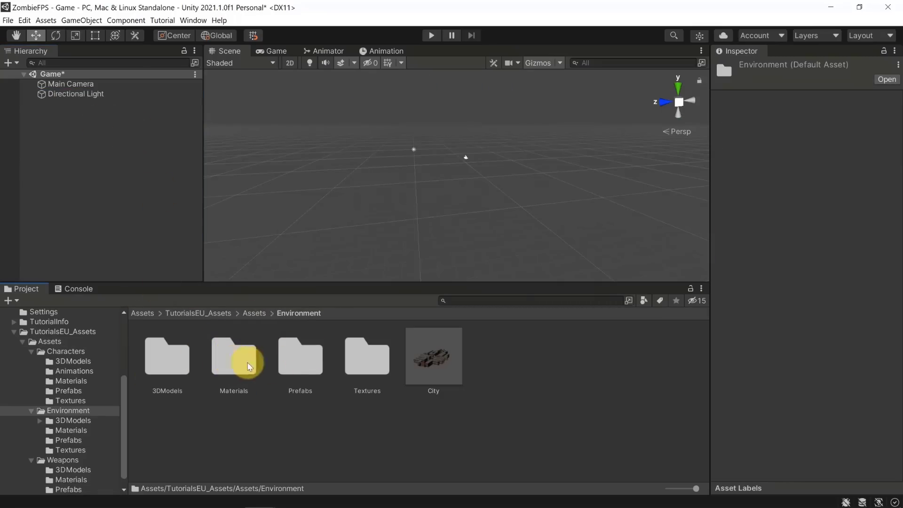
{"action": "double_click", "coordinate": [299, 357]}
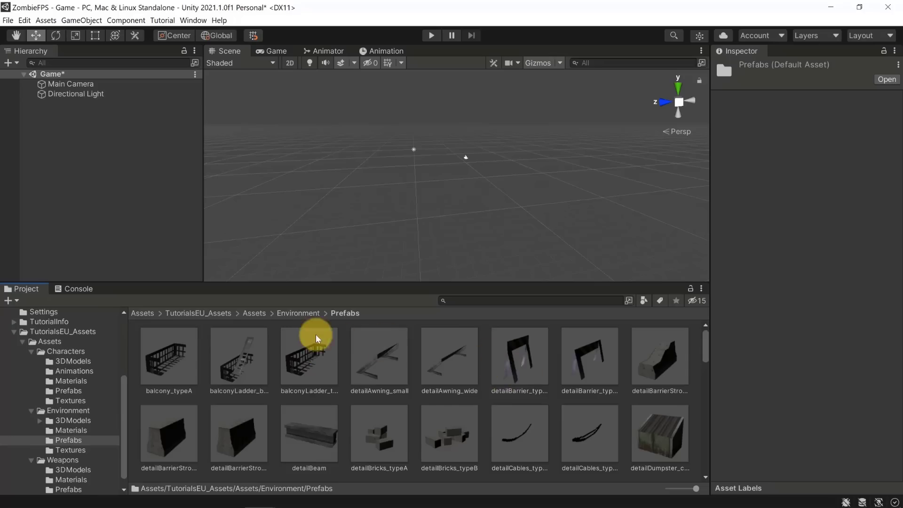
{"action": "scroll", "coordinate": [467, 407], "scroll_direction": "down", "scroll_amount": 3}
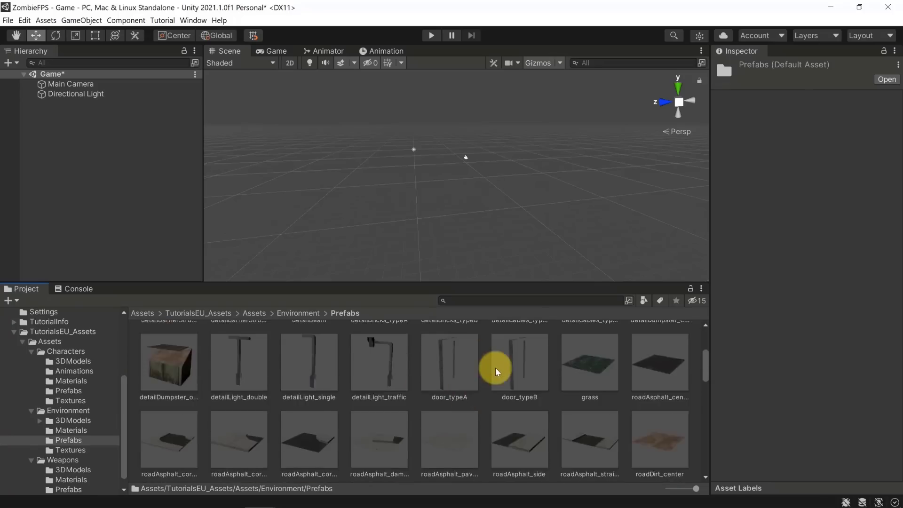
{"action": "scroll", "coordinate": [497, 372], "scroll_direction": "up", "scroll_amount": 1}
{"action": "scroll", "coordinate": [646, 397], "scroll_direction": "down", "scroll_amount": 1}
{"action": "scroll", "coordinate": [640, 398], "scroll_direction": "up", "scroll_amount": 1}
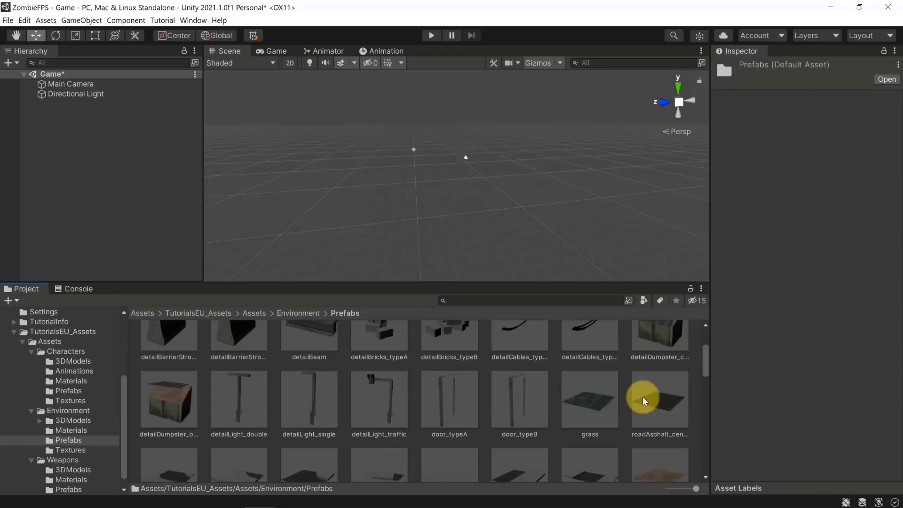
{"action": "left_click", "coordinate": [661, 408]}
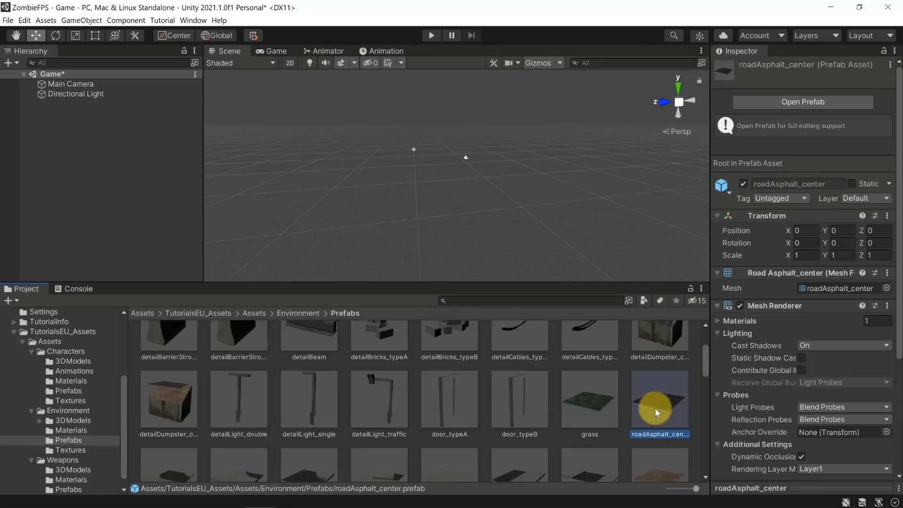
{"action": "left_click_drag", "start_coordinate": [658, 413], "coordinate": [414, 211]}
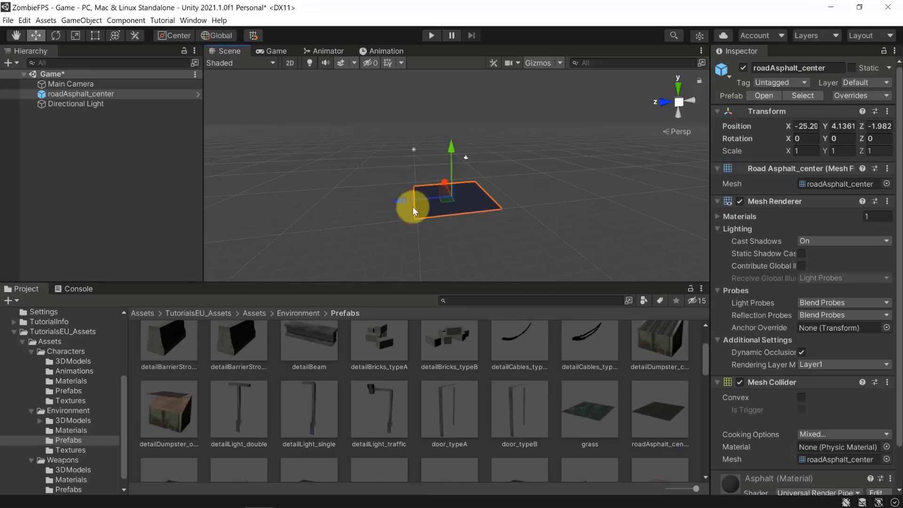
- Reset the transform of roadAsphalt_center to position 0, 0, 0 and frame it in the scene
{"action": "left_click", "coordinate": [887, 111]}
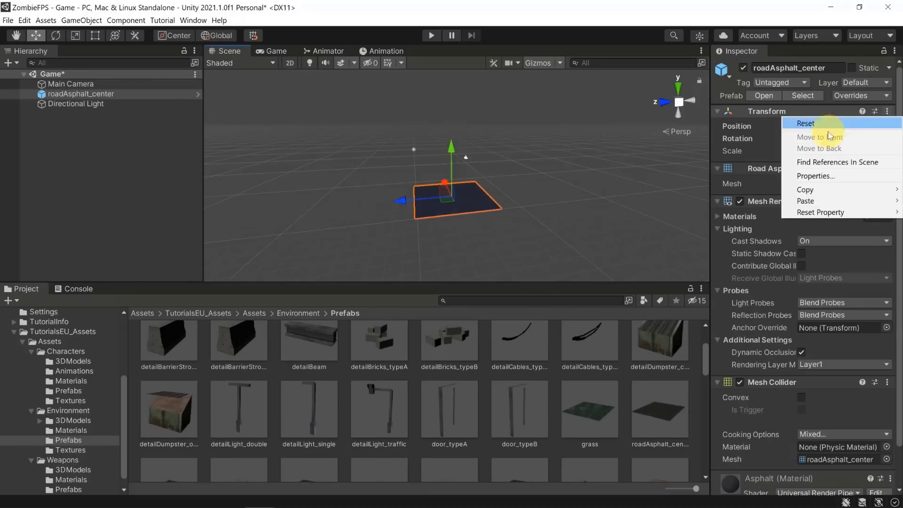
{"action": "left_click", "coordinate": [821, 123]}
{"action": "scroll", "coordinate": [430, 187], "scroll_direction": "up", "scroll_amount": 3}
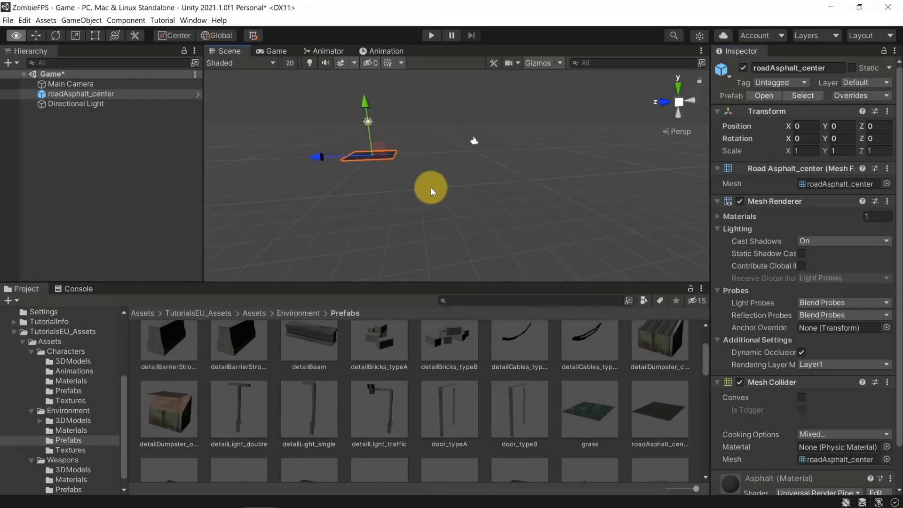
- Enlarge the Scene view and place a second roadAsphalt_center prefab beside the first road tile
{"action": "right_click_drag", "start_coordinate": [431, 187], "coordinate": [403, 177]}
{"action": "left_click_drag", "start_coordinate": [446, 282], "coordinate": [445, 329]}
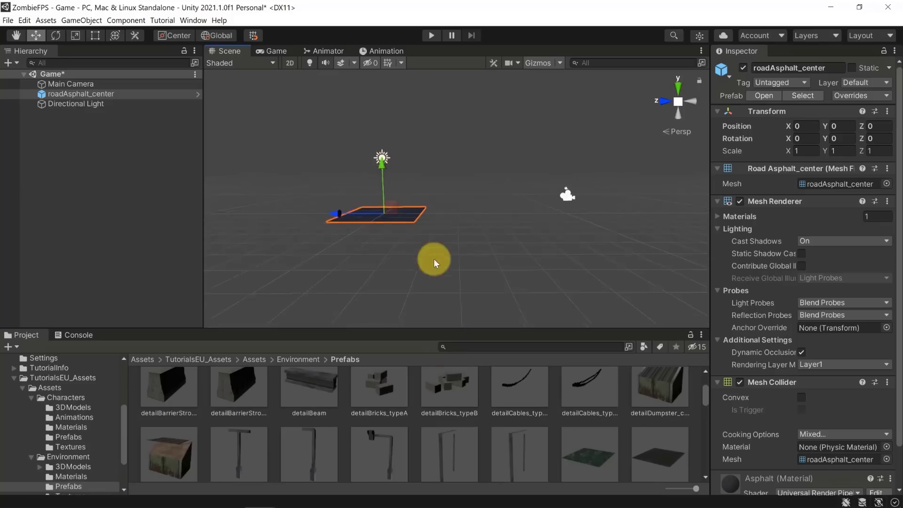
{"action": "scroll", "coordinate": [442, 247], "scroll_direction": "up", "scroll_amount": 2}
{"action": "right_click_drag", "start_coordinate": [455, 225], "coordinate": [171, 291]}
{"action": "key", "text": "w"}
{"action": "key", "text": "d"}
{"action": "right_click_drag", "start_coordinate": [596, 146], "coordinate": [555, 154]}
{"action": "key", "text": "d"}
{"action": "key", "text": "s"}
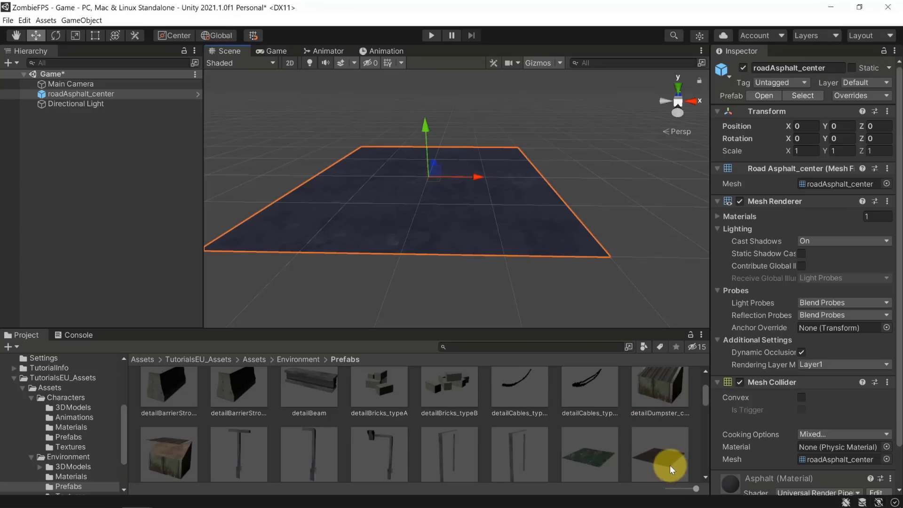
{"action": "left_click_drag", "start_coordinate": [670, 465], "coordinate": [631, 228]}
{"action": "mouse_move", "coordinate": [567, 143]}
{"action": "right_mouse_down"}
{"action": "mouse_move", "coordinate": [585, 133]}
{"action": "mouse_move", "coordinate": [575, 137]}
{"action": "right_mouse_up"}
{"action": "key", "text": "d"}
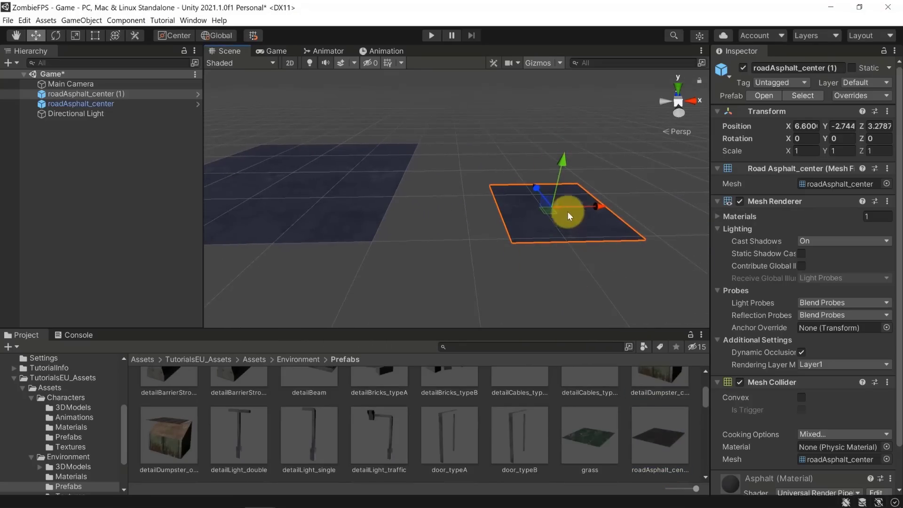
- Reset the second road tile's transform and move it along the X axis to about 4.01
{"action": "left_click", "coordinate": [888, 111]}
{"action": "left_click", "coordinate": [828, 124]}
{"action": "left_click_drag", "start_coordinate": [339, 172], "coordinate": [673, 166]}
{"action": "key", "text": "d"}
{"action": "right_click_drag", "start_coordinate": [508, 143], "coordinate": [508, 132]}
{"action": "key", "text": "w"}
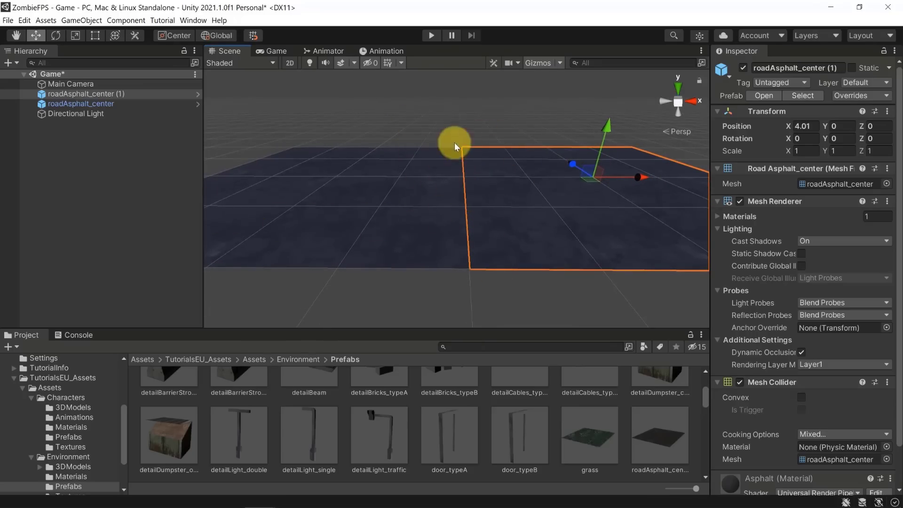
- Vertex-snap the second road tile's near corner to the first tile's corner, at X position 4
{"action": "left_click", "coordinate": [459, 107]}
{"action": "left_click", "coordinate": [497, 216]}
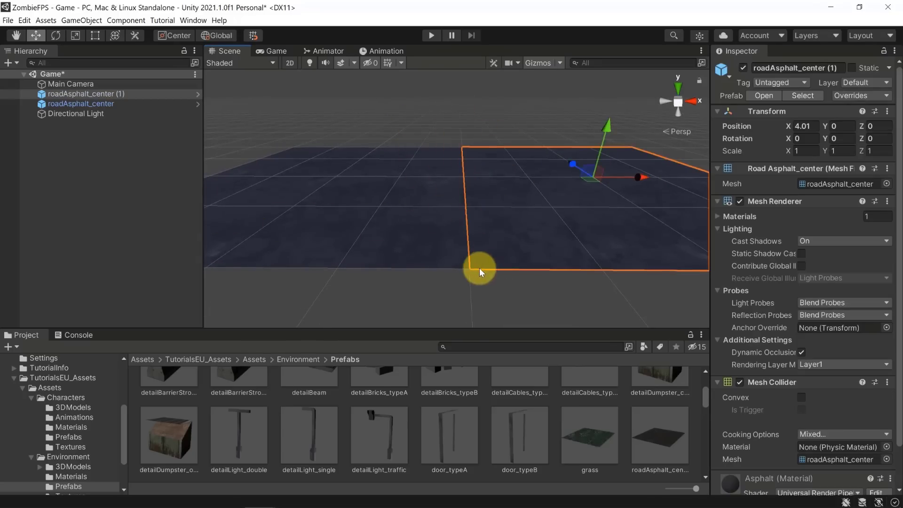
{"action": "key", "text": "v"}
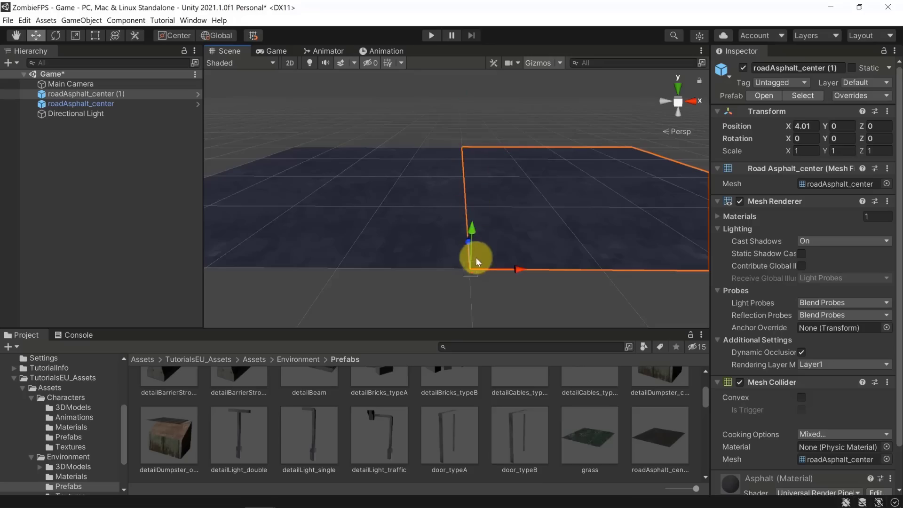
{"action": "mouse_move", "coordinate": [478, 270]}
{"action": "left_mouse_down"}
{"action": "mouse_move", "coordinate": [501, 269]}
{"action": "mouse_move", "coordinate": [477, 270]}
{"action": "left_mouse_up"}
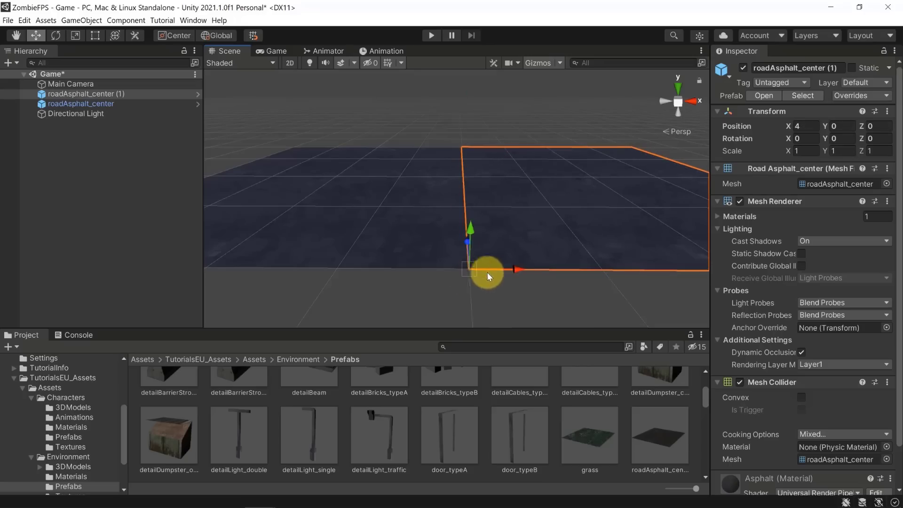
- Try vertex-snapping the second tile to the first tile's far corner and return it to position 4, 0, 0
{"action": "scroll", "coordinate": [469, 273], "scroll_direction": "up", "scroll_amount": 2}
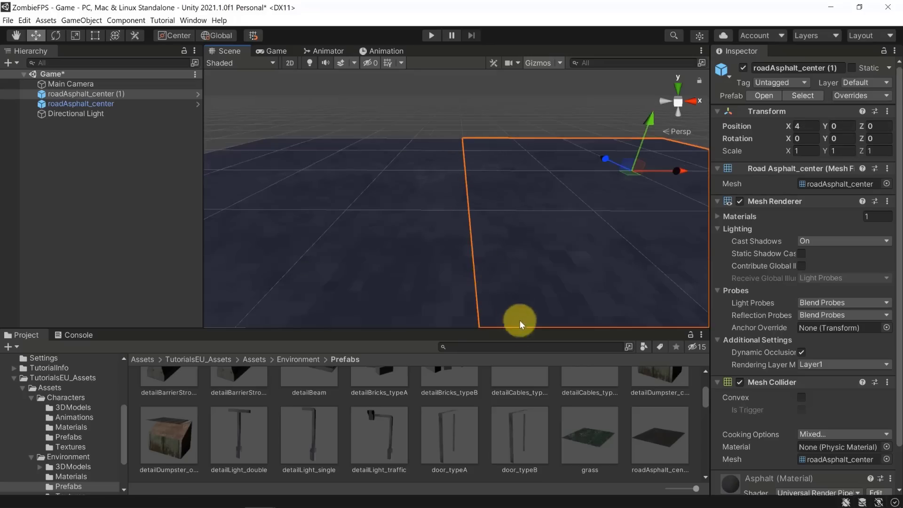
{"action": "scroll", "coordinate": [510, 246], "scroll_direction": "down", "scroll_amount": 2}
{"action": "left_click_drag", "start_coordinate": [510, 246], "coordinate": [460, 145], "text": "alt"}
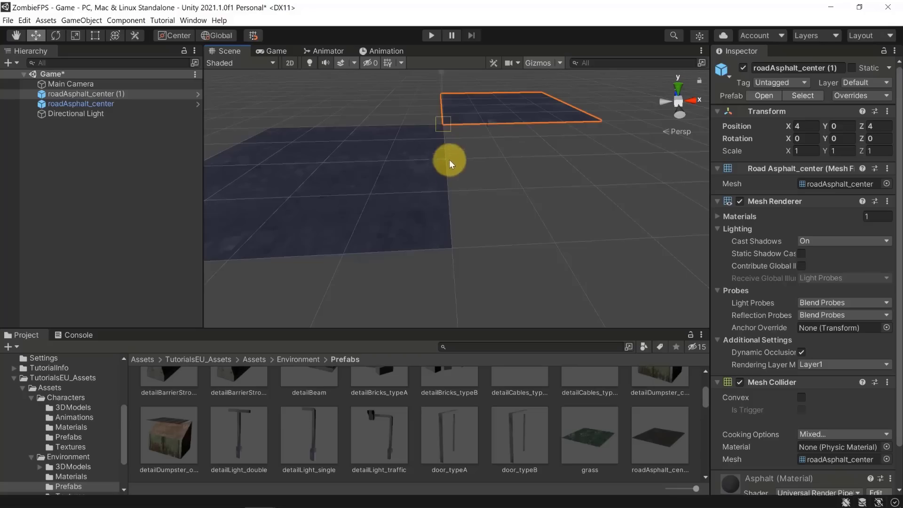
{"action": "left_click_drag", "start_coordinate": [452, 140], "coordinate": [451, 246]}
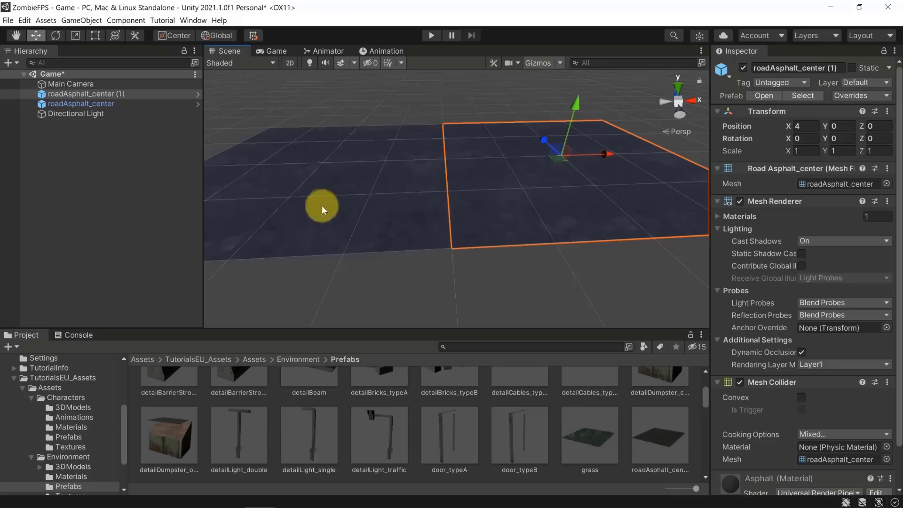
- Duplicate the second road tile and vertex-snap the copy to position 0, 0, 4
{"action": "key", "text": "ctrl+d"}
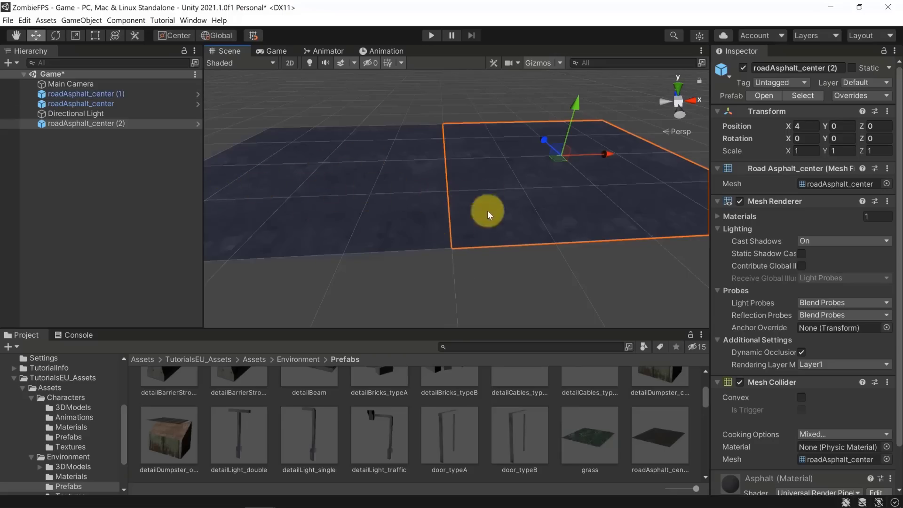
{"action": "key", "text": "v"}
{"action": "left_click_drag", "start_coordinate": [464, 241], "coordinate": [407, 282]}
{"action": "left_click", "coordinate": [515, 195]}
{"action": "key", "text": "v"}
{"action": "left_click_drag", "start_coordinate": [448, 257], "coordinate": [299, 111]}
{"action": "left_click_drag", "start_coordinate": [424, 105], "coordinate": [526, 300], "text": "alt"}
{"action": "left_click", "coordinate": [404, 266]}
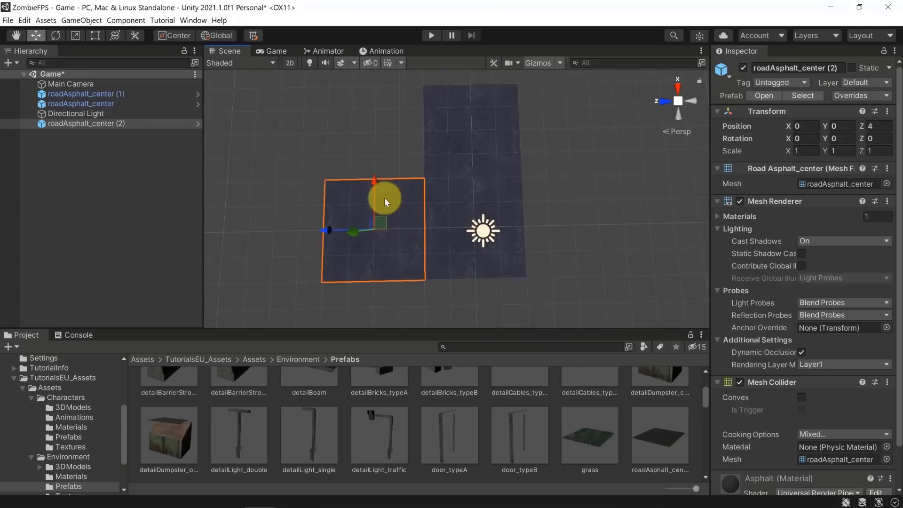
- Complete the road cross by duplicating the tile twice and vertex-snapping the copies to positions -4, 0, 0 and 0, 0, -4
{"action": "key", "text": "ctrl+d"}
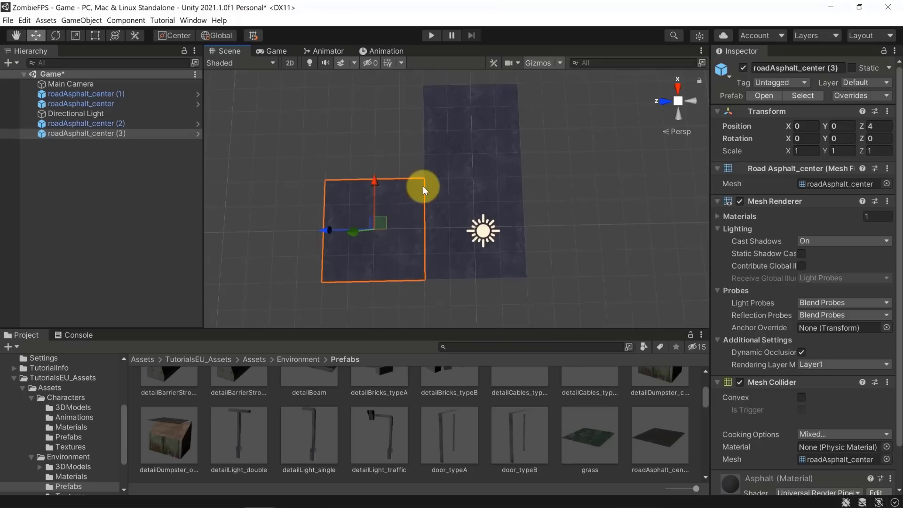
{"action": "left_click_drag", "start_coordinate": [422, 178], "coordinate": [505, 286]}
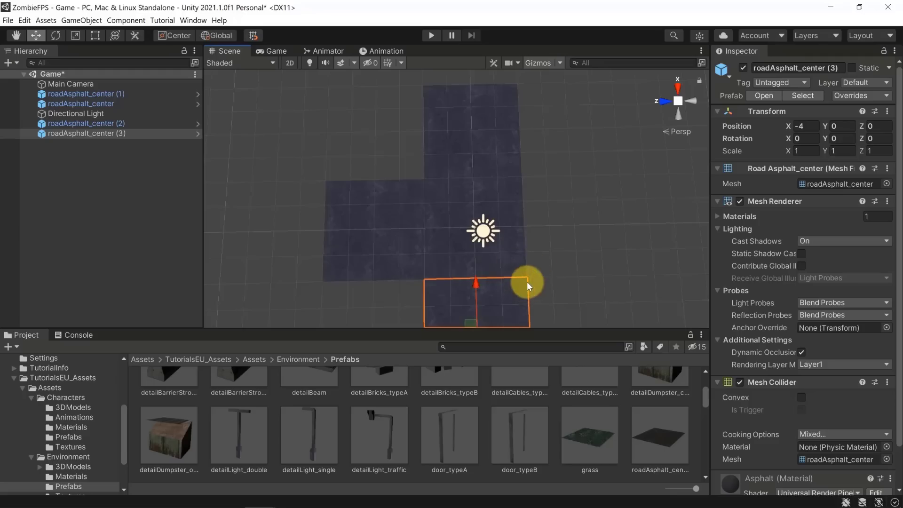
{"action": "key", "text": "ctrl+d"}
{"action": "key", "text": "v"}
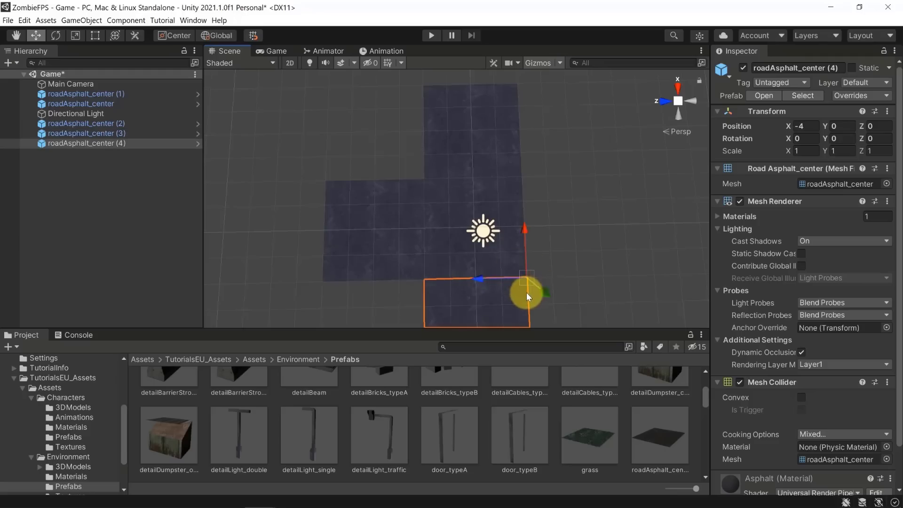
{"action": "mouse_move", "coordinate": [527, 292]}
{"action": "left_mouse_down"}
{"action": "mouse_move", "coordinate": [589, 203]}
{"action": "mouse_move", "coordinate": [631, 178]}
{"action": "mouse_move", "coordinate": [548, 188]}
{"action": "mouse_move", "coordinate": [611, 236]}
{"action": "mouse_move", "coordinate": [512, 285]}
{"action": "mouse_move", "coordinate": [537, 190]}
{"action": "mouse_move", "coordinate": [495, 177]}
{"action": "left_mouse_up"}
{"action": "left_click", "coordinate": [550, 144]}
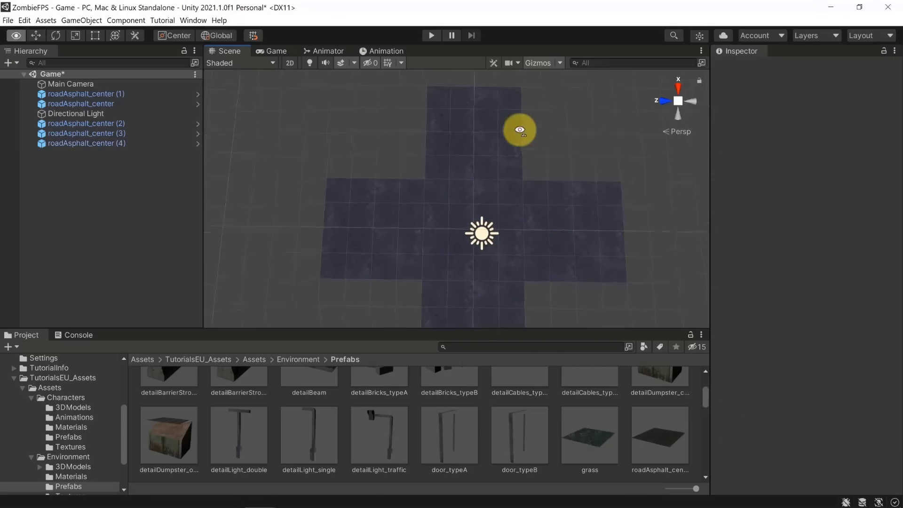
- Inspect the cross-shaped road layout from several angles, checking the tiles and the empty corners between them
{"action": "left_click_drag", "start_coordinate": [521, 131], "coordinate": [529, 369], "text": "alt"}
{"action": "left_click", "coordinate": [478, 309]}
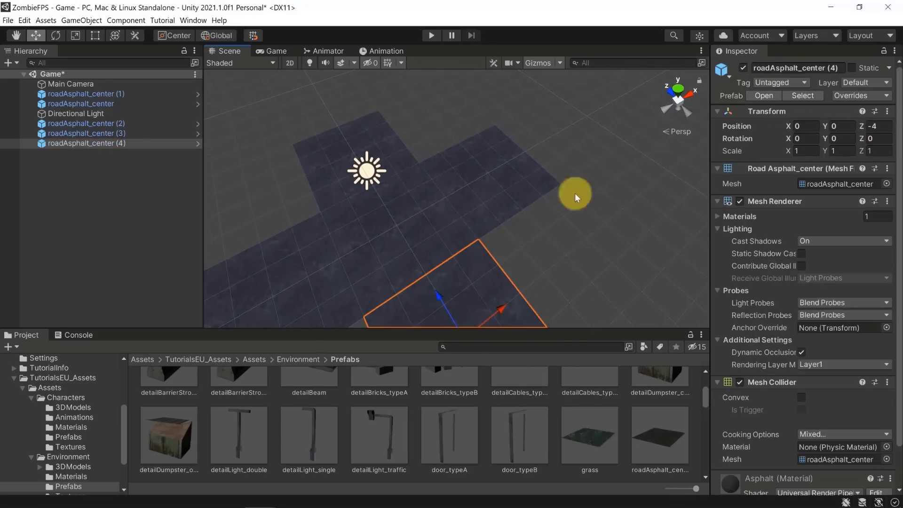
{"action": "left_click", "coordinate": [544, 250]}
{"action": "left_click", "coordinate": [424, 220]}
{"action": "left_click", "coordinate": [375, 226]}
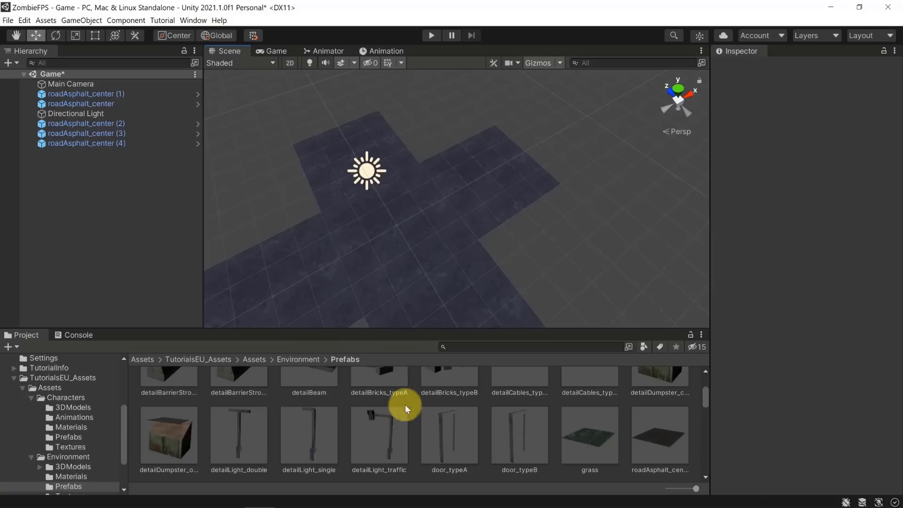
{"action": "left_click_drag", "start_coordinate": [585, 249], "coordinate": [503, 275], "text": "alt"}
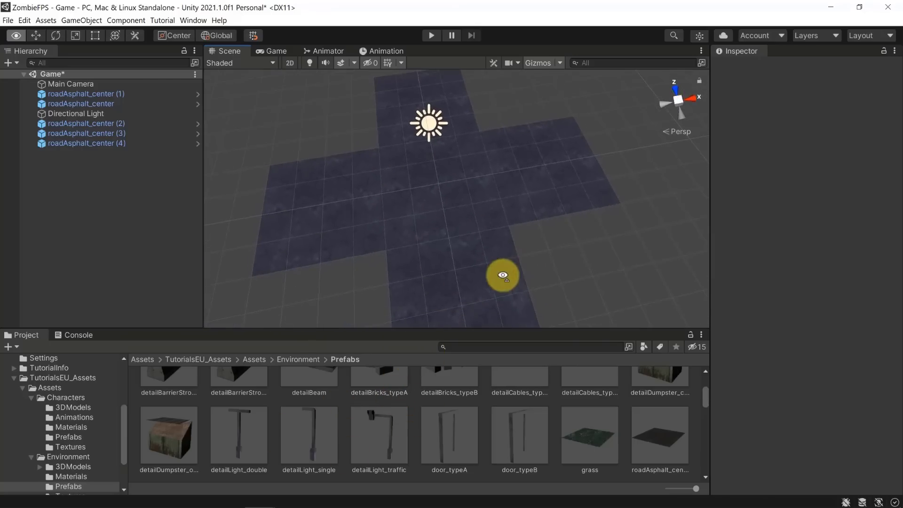
{"action": "scroll", "coordinate": [457, 198], "scroll_direction": "down", "scroll_amount": 1}
{"action": "scroll", "coordinate": [457, 198], "scroll_direction": "up", "scroll_amount": 5}
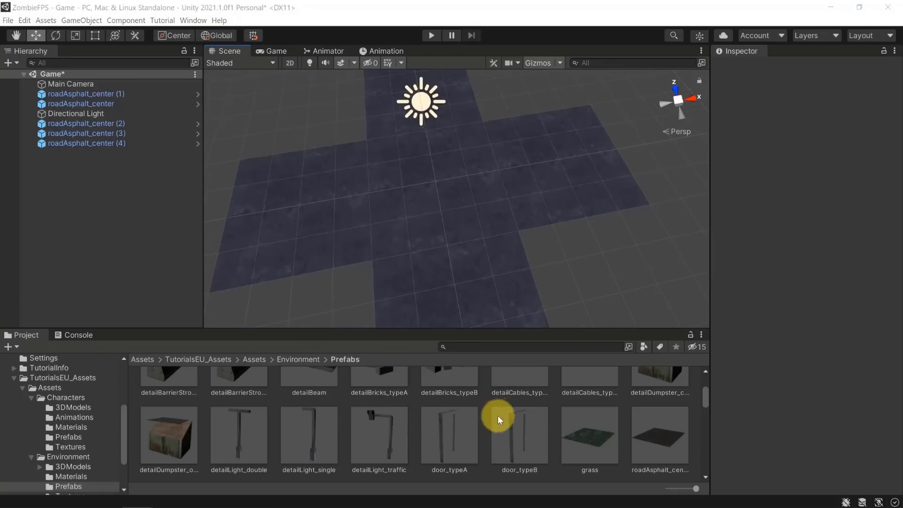
- Place the roadAsphalt_cornerOuter prefab in an empty corner of the cross and vertex-snap it to position -4, 0, 4
{"action": "mouse_move", "coordinate": [706, 400]}
{"action": "left_mouse_down"}
{"action": "mouse_move", "coordinate": [703, 383]}
{"action": "mouse_move", "coordinate": [697, 411]}
{"action": "left_mouse_up"}
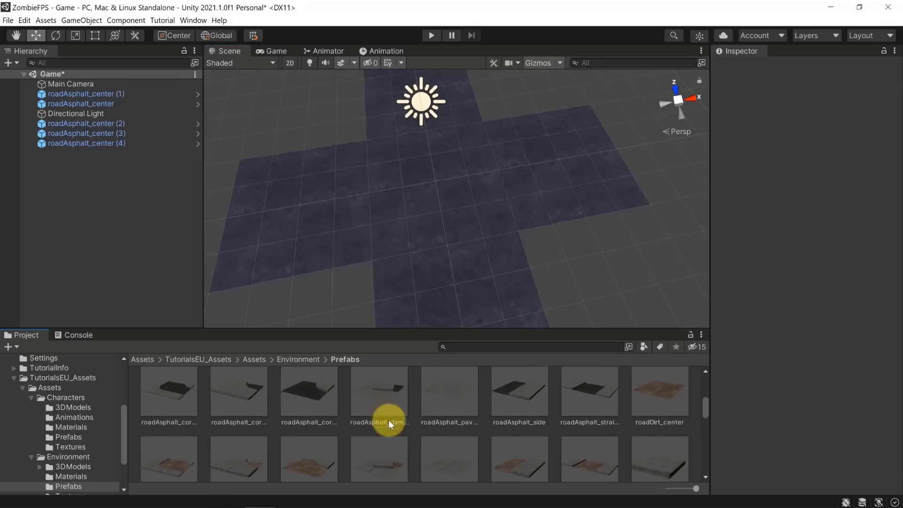
{"action": "left_click", "coordinate": [304, 403]}
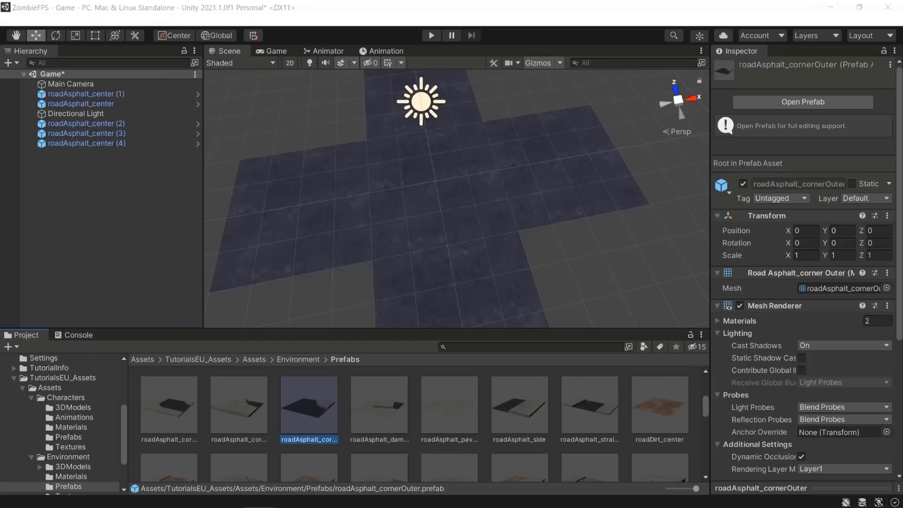
{"action": "left_click_drag", "start_coordinate": [312, 413], "coordinate": [309, 108]}
{"action": "left_click_drag", "start_coordinate": [405, 146], "coordinate": [433, 174], "text": "alt"}
{"action": "key", "text": "v"}
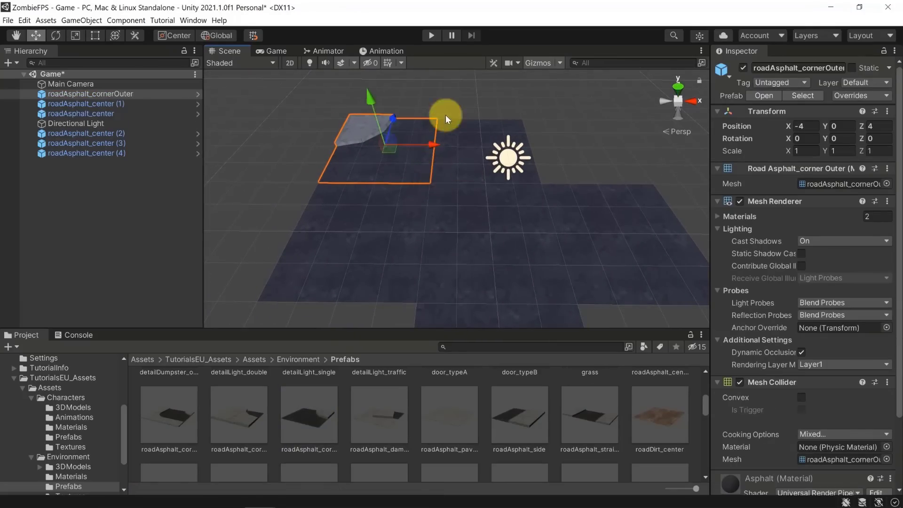
{"action": "left_click", "coordinate": [446, 115]}
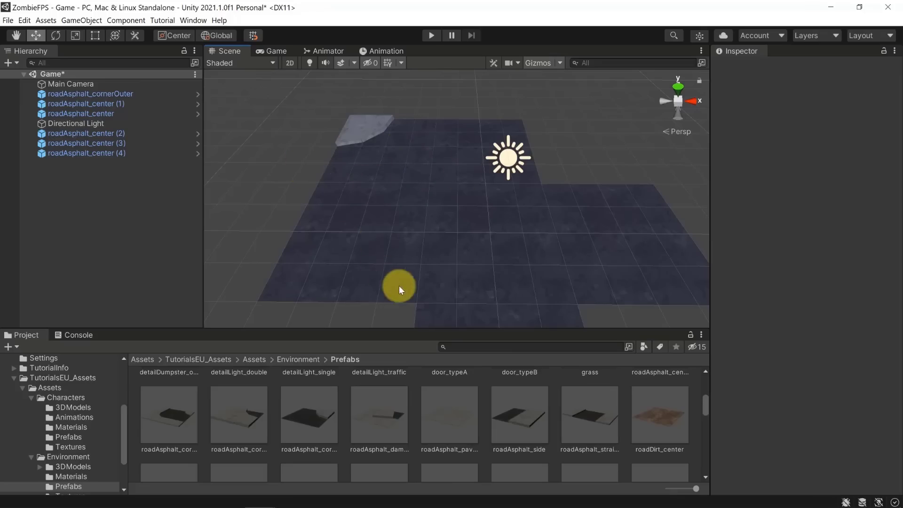
- Duplicate the roadAsphalt_cornerOuter tile and vertex-snap the copy into the opposite corner at position 4, 0, 4
{"action": "left_click_drag", "start_coordinate": [399, 287], "coordinate": [409, 225], "text": "alt"}
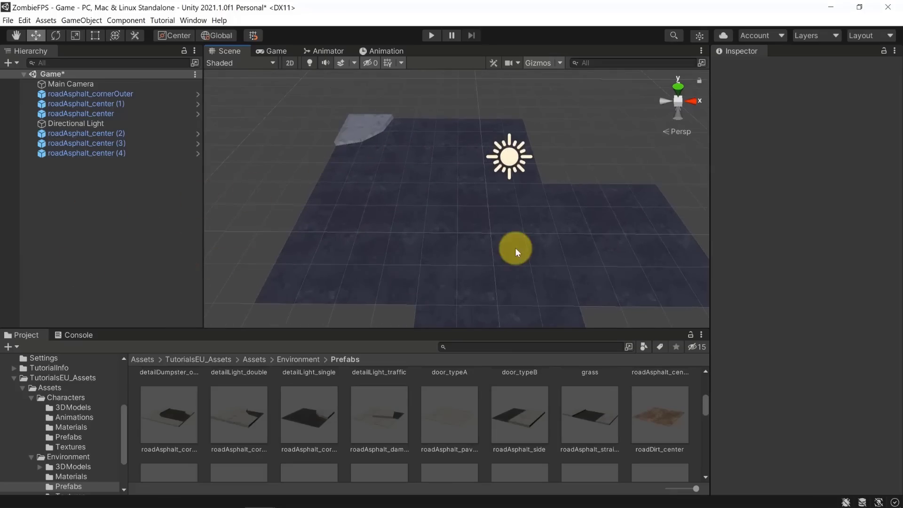
{"action": "left_click_drag", "start_coordinate": [516, 248], "coordinate": [538, 154], "text": "alt"}
{"action": "left_click", "coordinate": [395, 155]}
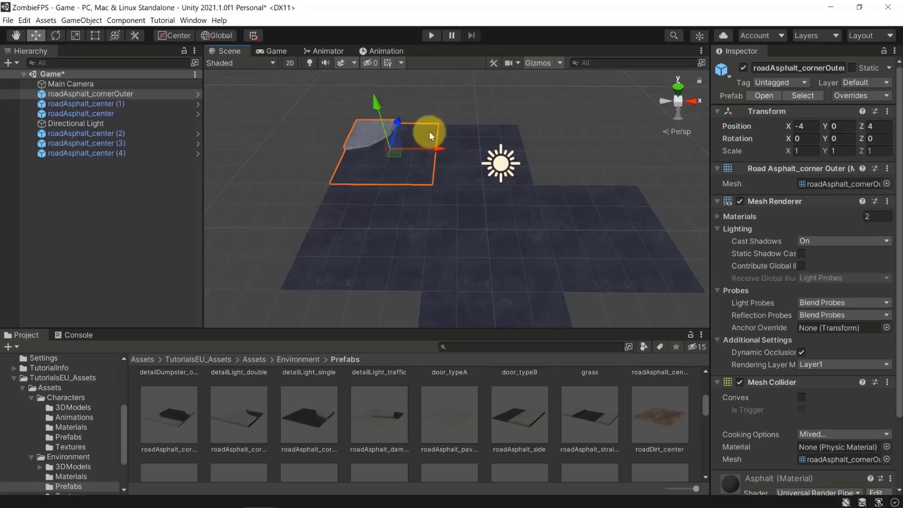
{"action": "key", "text": "ctrl+d"}
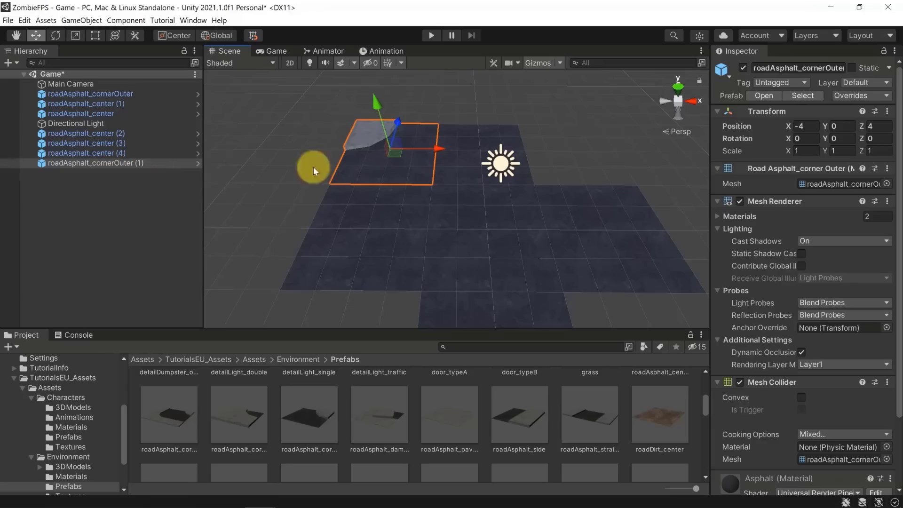
{"action": "key", "text": "v"}
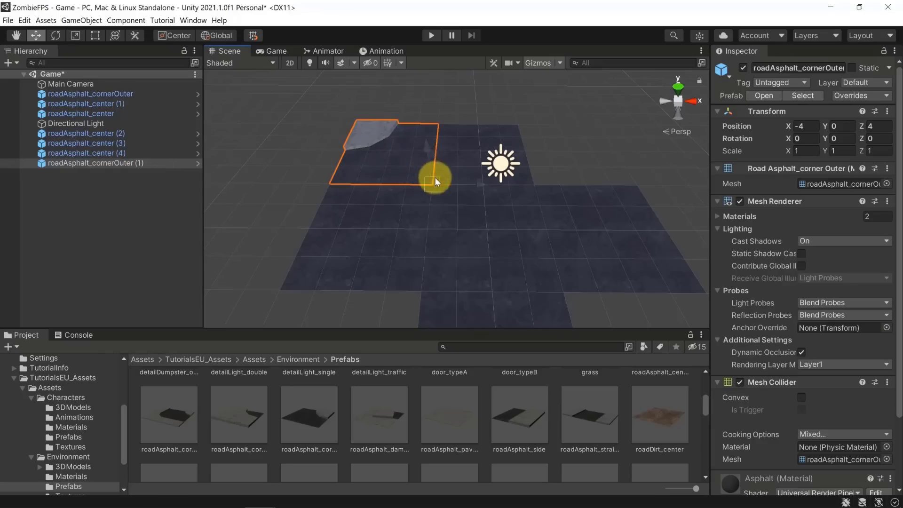
{"action": "left_click_drag", "start_coordinate": [436, 177], "coordinate": [617, 177]}
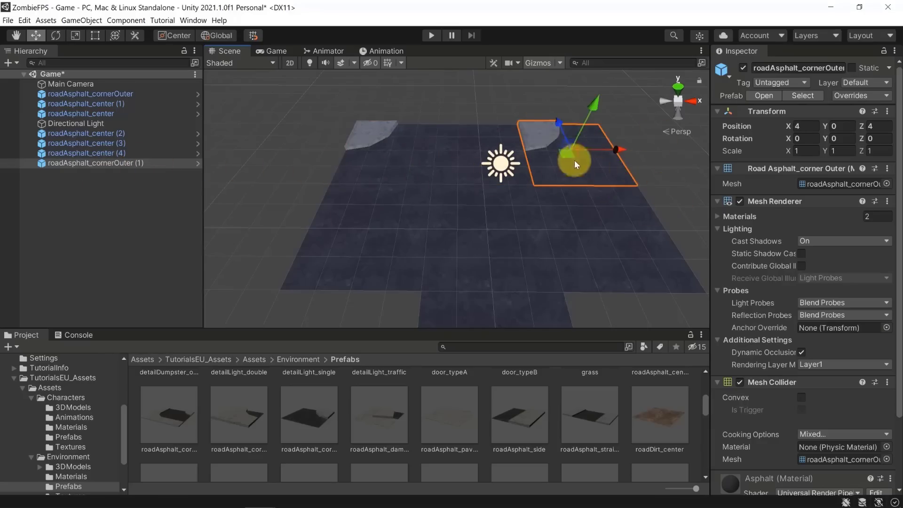
- Rotate the duplicated corner tile to 90 degrees around Y with the Rotate tool and return to the Move tool
{"action": "right_click_drag", "start_coordinate": [521, 235], "coordinate": [617, 196]}
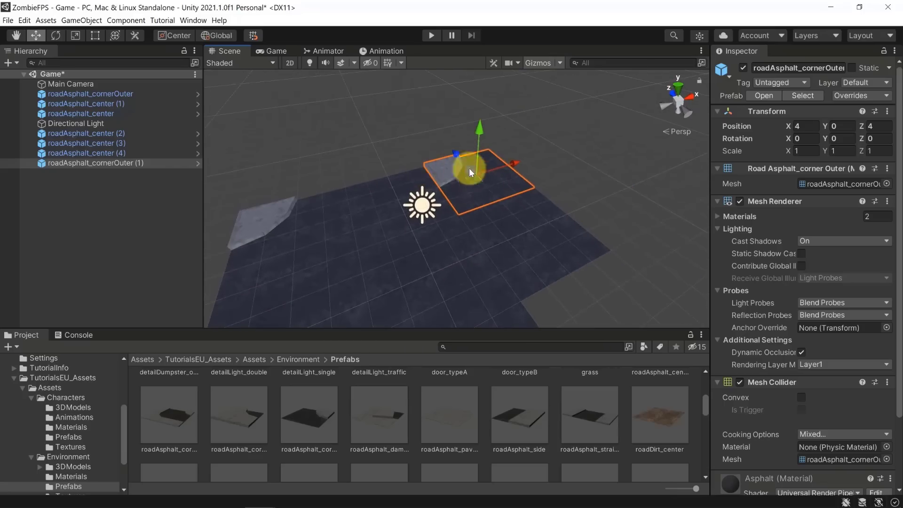
{"action": "right_click_drag", "start_coordinate": [511, 219], "coordinate": [492, 220]}
{"action": "key", "text": "w"}
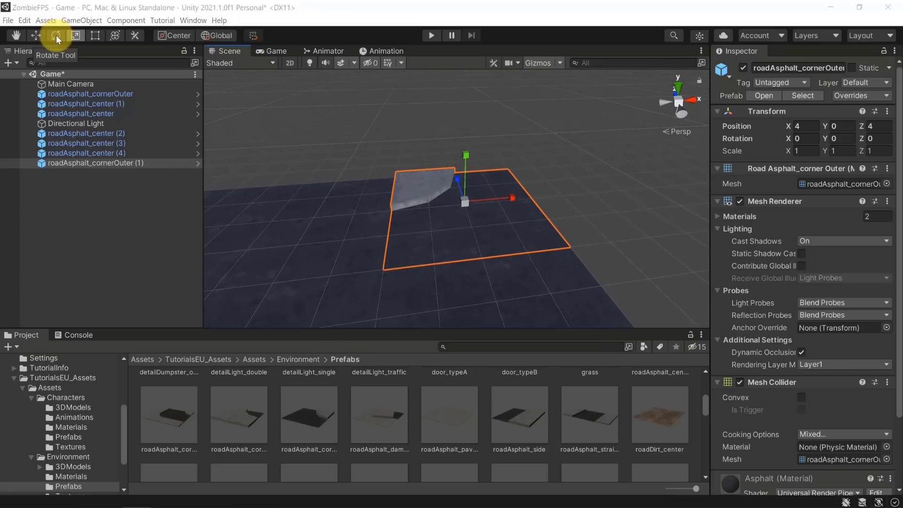
{"action": "left_click", "coordinate": [55, 36]}
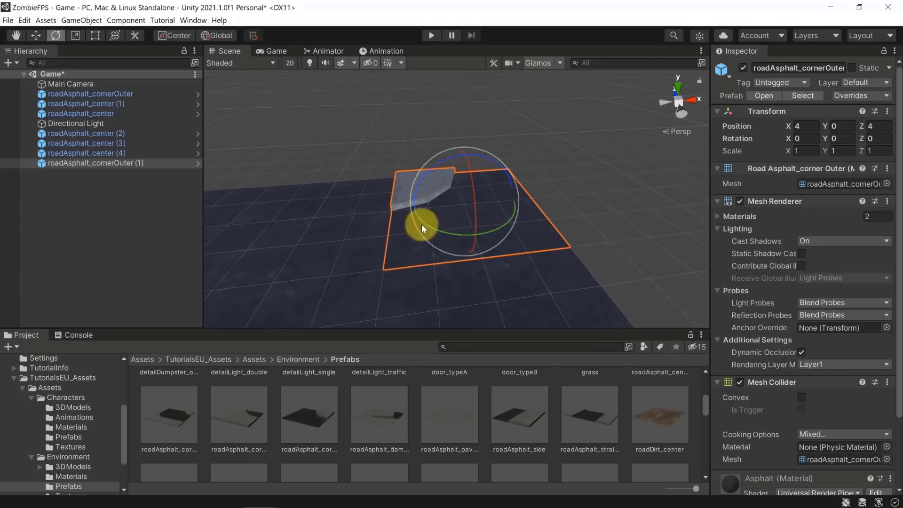
{"action": "left_click_drag", "start_coordinate": [512, 219], "coordinate": [393, 222]}
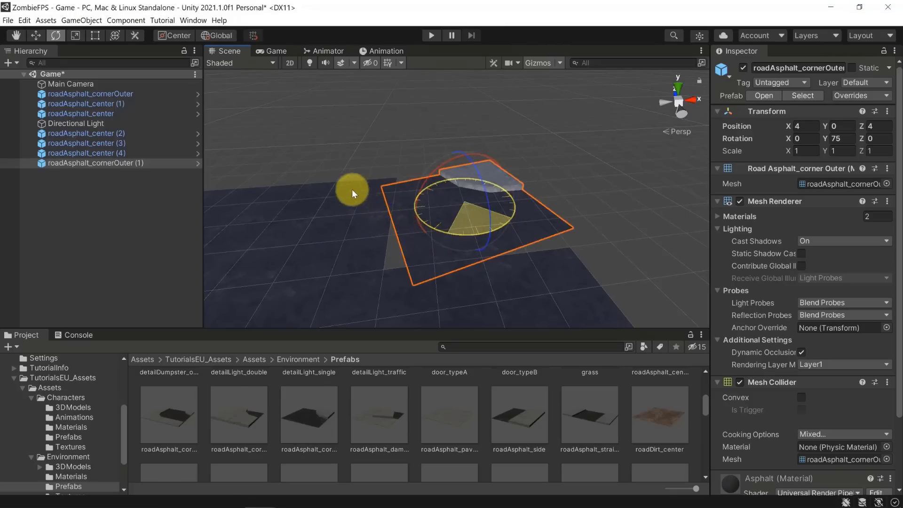
{"action": "left_click_drag", "start_coordinate": [352, 190], "coordinate": [373, 242]}
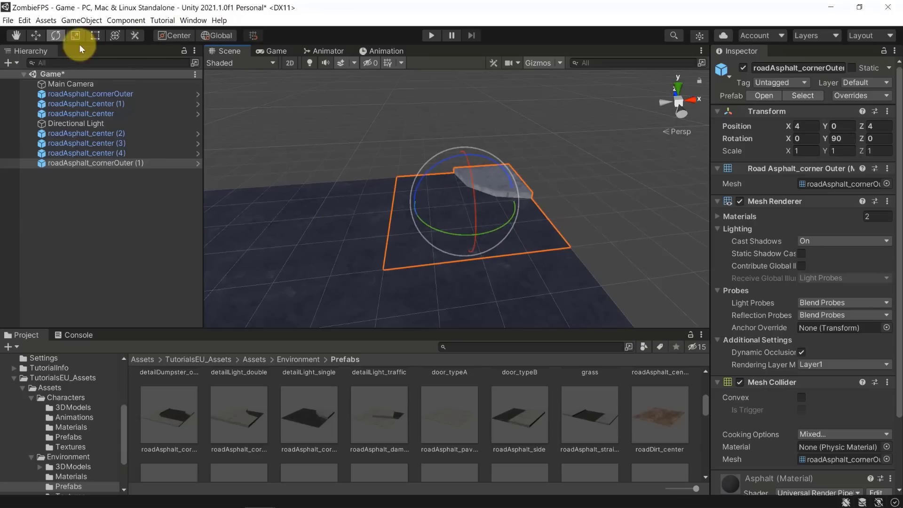
{"action": "left_click", "coordinate": [36, 34]}
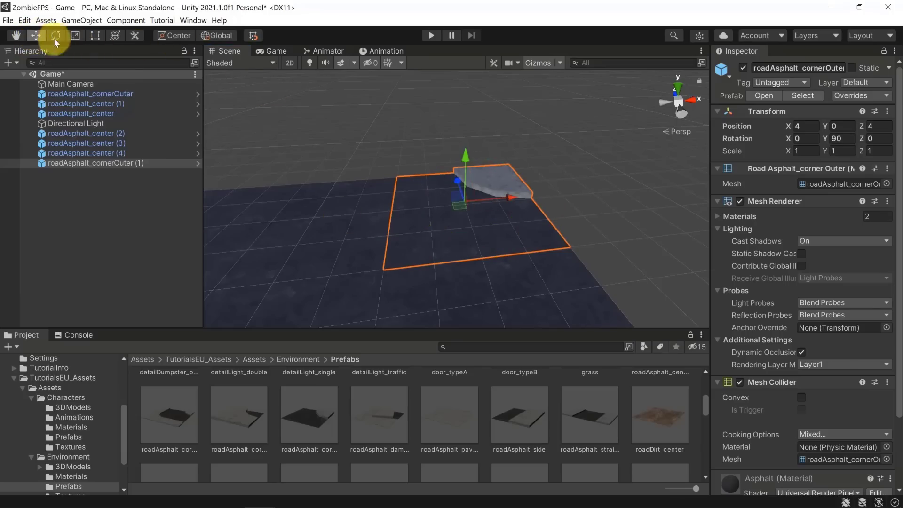
{"action": "left_click", "coordinate": [552, 219]}
{"action": "left_click", "coordinate": [476, 242]}
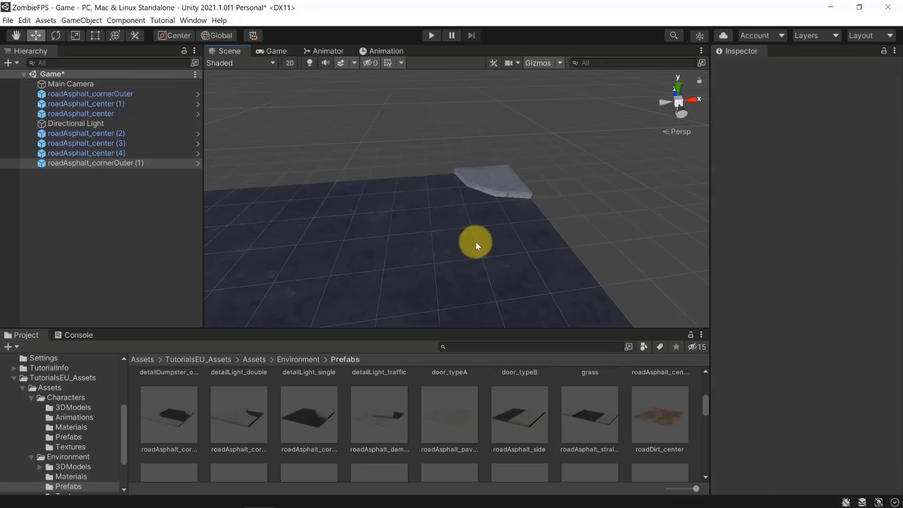
{"action": "left_click_drag", "start_coordinate": [562, 186], "coordinate": [423, 212], "text": "alt"}
{"action": "scroll", "coordinate": [467, 220], "scroll_direction": "down", "scroll_amount": 3}
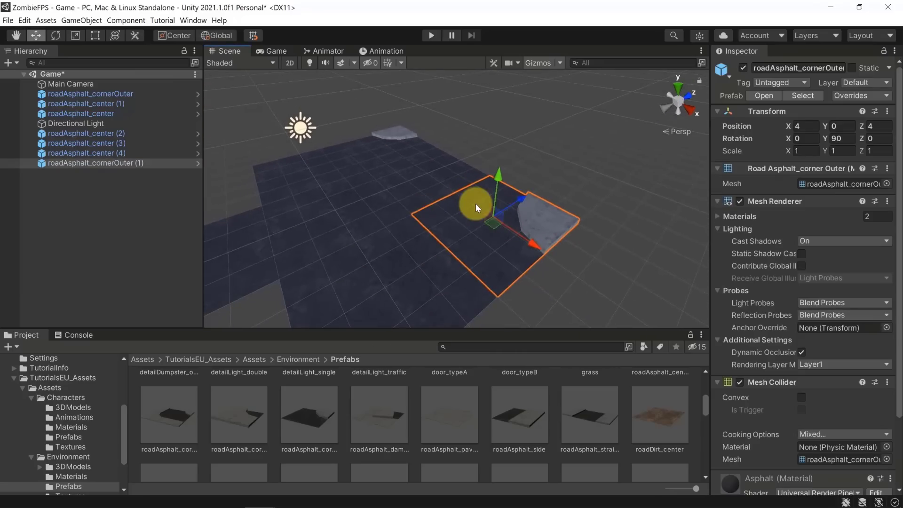
{"action": "left_click", "coordinate": [57, 37]}
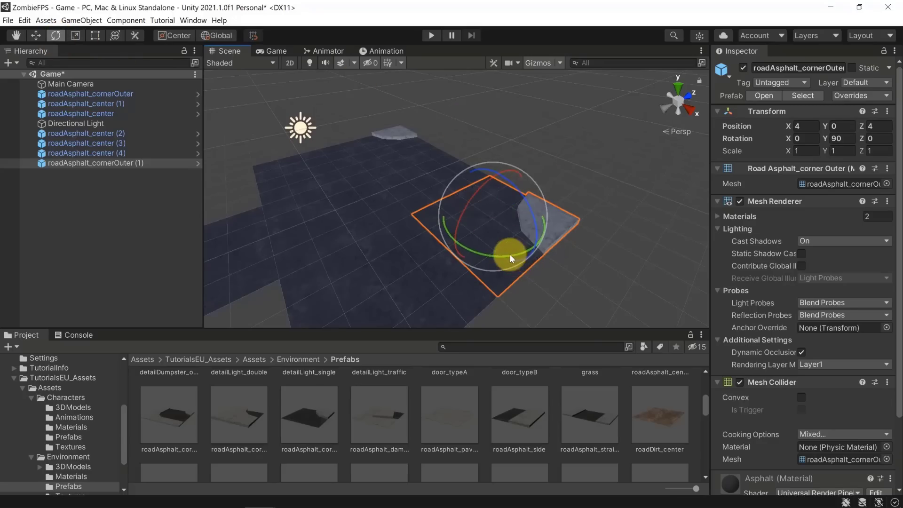
{"action": "mouse_move", "coordinate": [509, 254]}
{"action": "left_mouse_down"}
{"action": "mouse_move", "coordinate": [433, 226]}
{"action": "mouse_move", "coordinate": [403, 160]}
{"action": "mouse_move", "coordinate": [555, 224]}
{"action": "mouse_move", "coordinate": [504, 239]}
{"action": "left_mouse_up"}
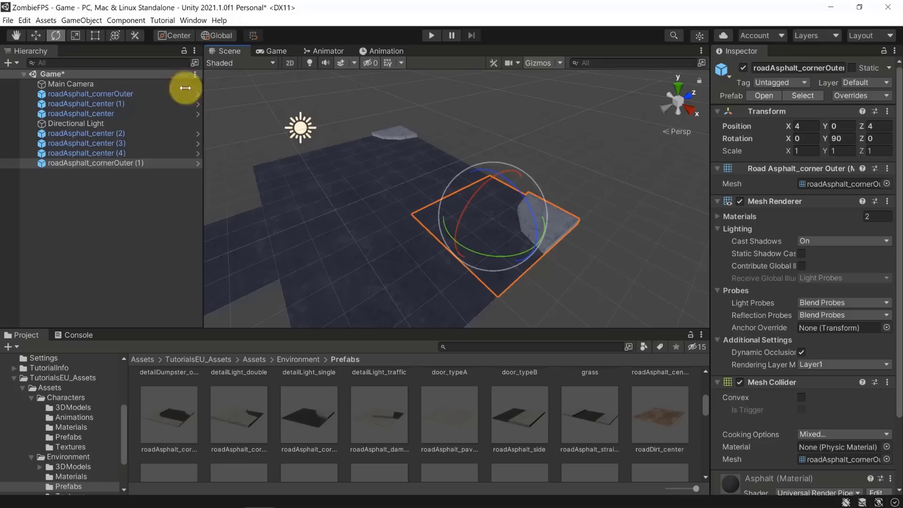
- Duplicate the roadAsphalt_cornerOuter tile at 4, 0, 4 and move the copy along Z to about -4.07, into the next empty corner
{"action": "key", "text": "w"}
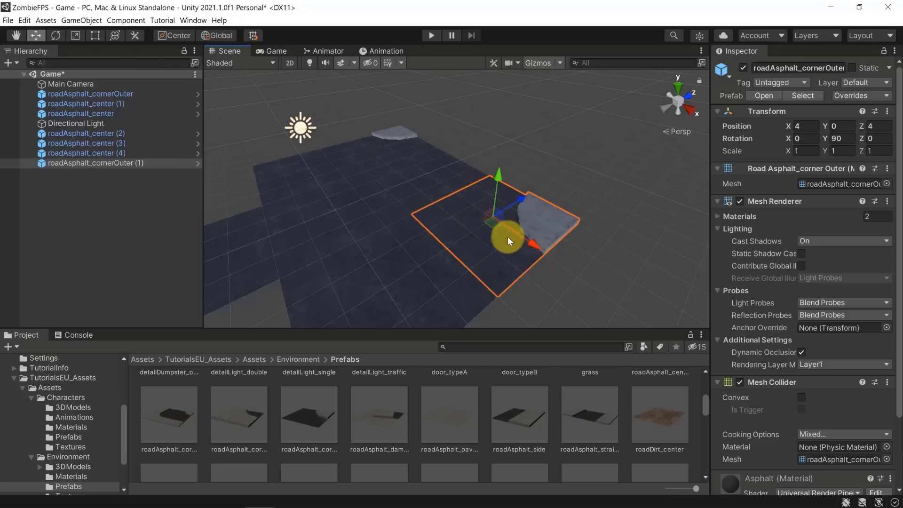
{"action": "key", "text": "ctrl+d"}
{"action": "left_click_drag", "start_coordinate": [518, 199], "coordinate": [267, 298]}
{"action": "right_click_drag", "start_coordinate": [426, 216], "coordinate": [296, 264]}
{"action": "left_click_drag", "start_coordinate": [389, 225], "coordinate": [364, 226]}
- Vertex-snap the copied corner tile to the adjacent road tiles at position 4, 0, -4
{"action": "key", "text": "v"}
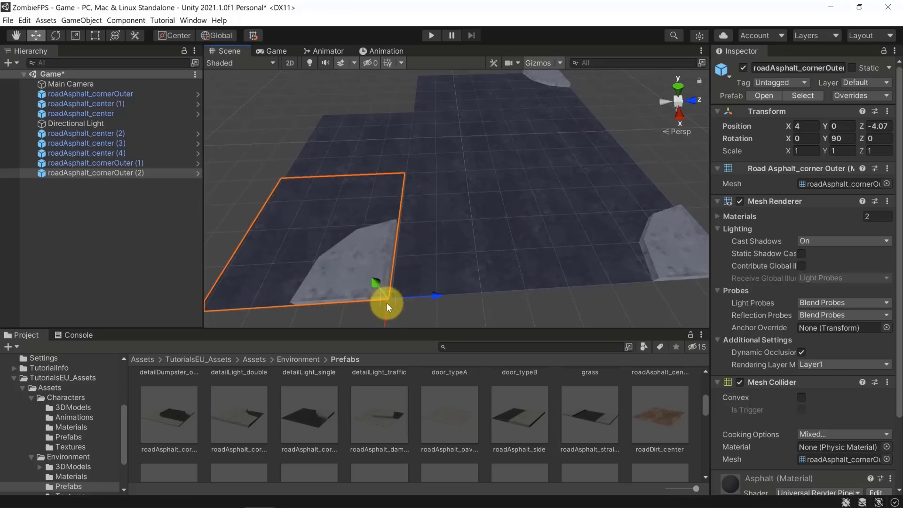
{"action": "left_click_drag", "start_coordinate": [384, 296], "coordinate": [378, 294]}
{"action": "mouse_move", "coordinate": [384, 294]}
{"action": "left_mouse_down"}
{"action": "mouse_move", "coordinate": [376, 275]}
{"action": "mouse_move", "coordinate": [391, 295]}
{"action": "mouse_move", "coordinate": [389, 287]}
{"action": "left_mouse_up"}
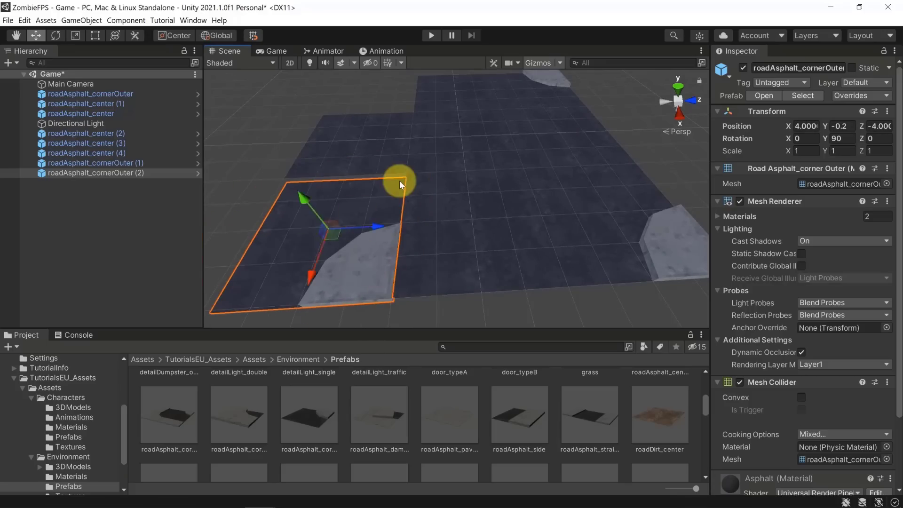
{"action": "key", "text": "v"}
{"action": "left_click_drag", "start_coordinate": [400, 180], "coordinate": [549, 218]}
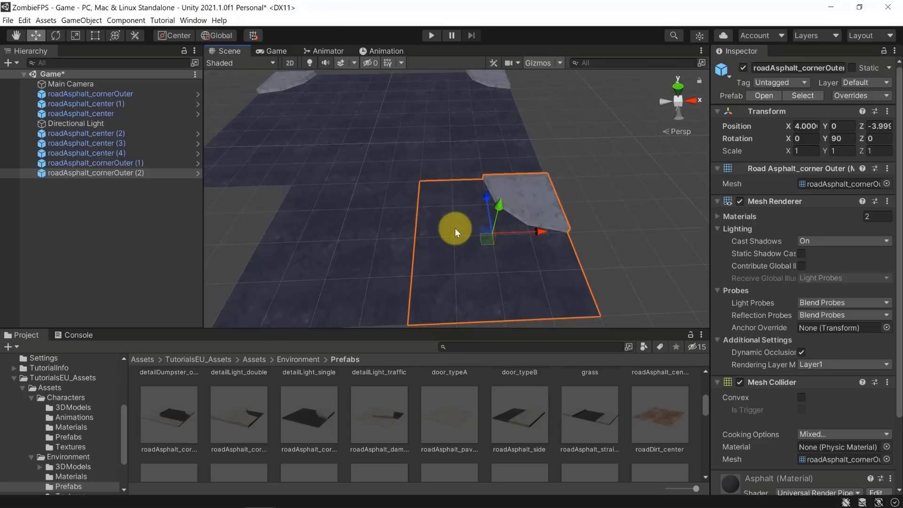
- Rotate the corner tile at 4, 0, -4 to 180 degrees around Y so its pavement faces outward
{"action": "key", "text": "e"}
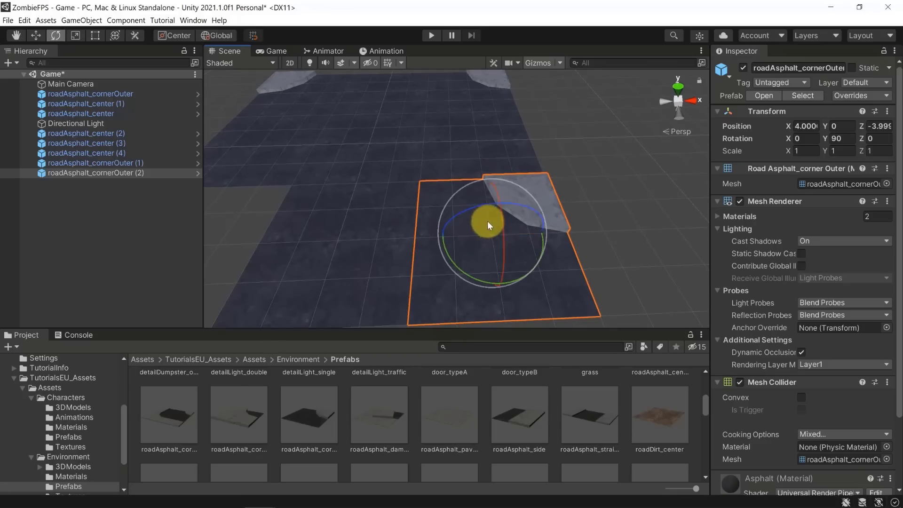
{"action": "left_click_drag", "start_coordinate": [539, 256], "coordinate": [481, 265]}
{"action": "left_click_drag", "start_coordinate": [425, 216], "coordinate": [381, 250]}
{"action": "left_click_drag", "start_coordinate": [540, 250], "coordinate": [411, 262]}
- Duplicate the 180-degree corner tile and move the copy along X into the last empty corner at position -4, 0, -4
{"action": "left_click_drag", "start_coordinate": [425, 121], "coordinate": [665, 362], "text": "alt"}
{"action": "key", "text": "s"}
{"action": "right_click_drag", "start_coordinate": [664, 363], "coordinate": [606, 362]}
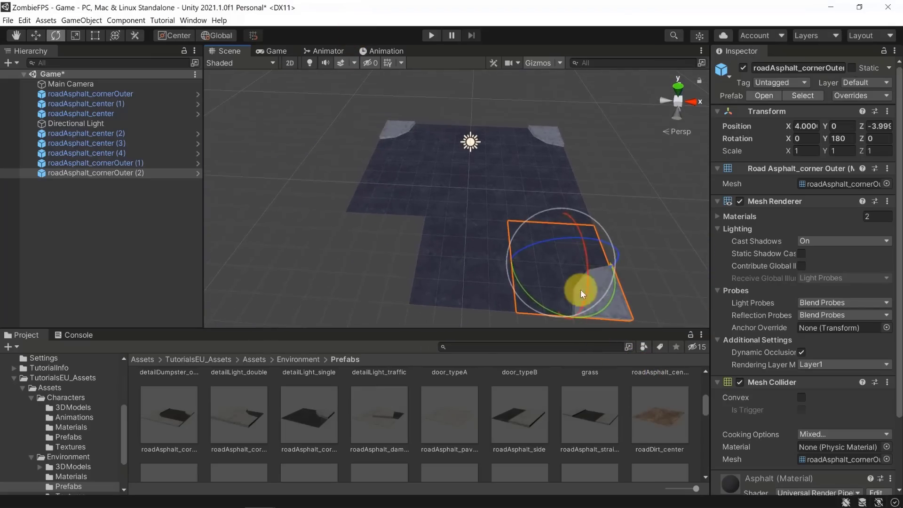
{"action": "key", "text": "ctrl+d"}
{"action": "key", "text": "w"}
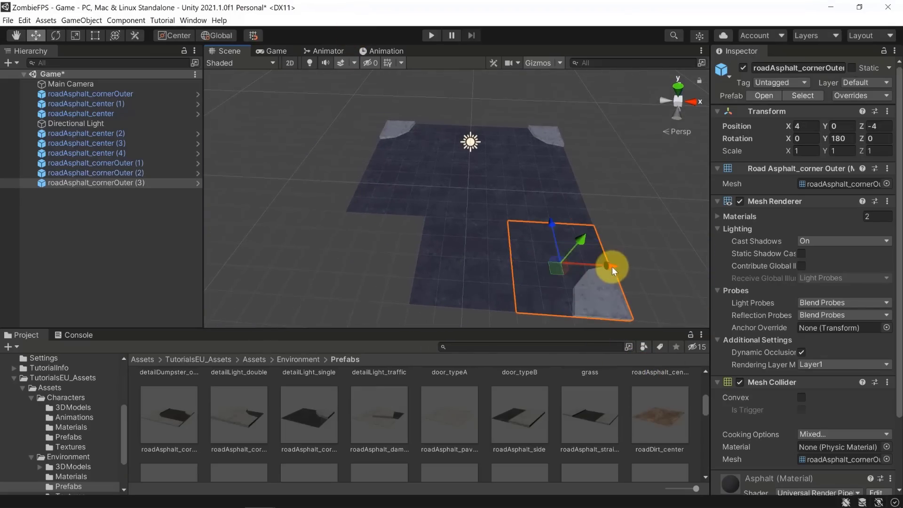
{"action": "left_click_drag", "start_coordinate": [611, 266], "coordinate": [421, 273]}
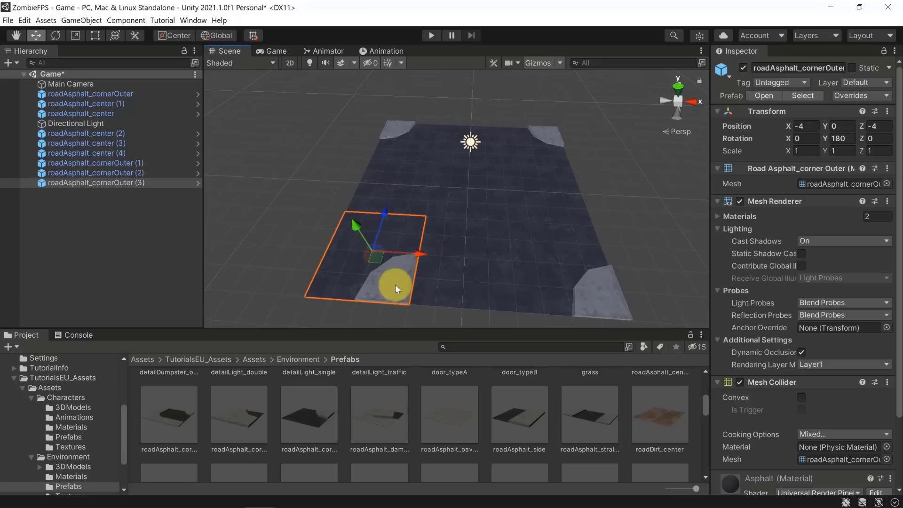
{"action": "mouse_move", "coordinate": [426, 257]}
{"action": "left_mouse_down"}
{"action": "mouse_move", "coordinate": [431, 252]}
{"action": "mouse_move", "coordinate": [388, 252]}
{"action": "mouse_move", "coordinate": [437, 254]}
{"action": "mouse_move", "coordinate": [424, 254]}
{"action": "left_mouse_up"}
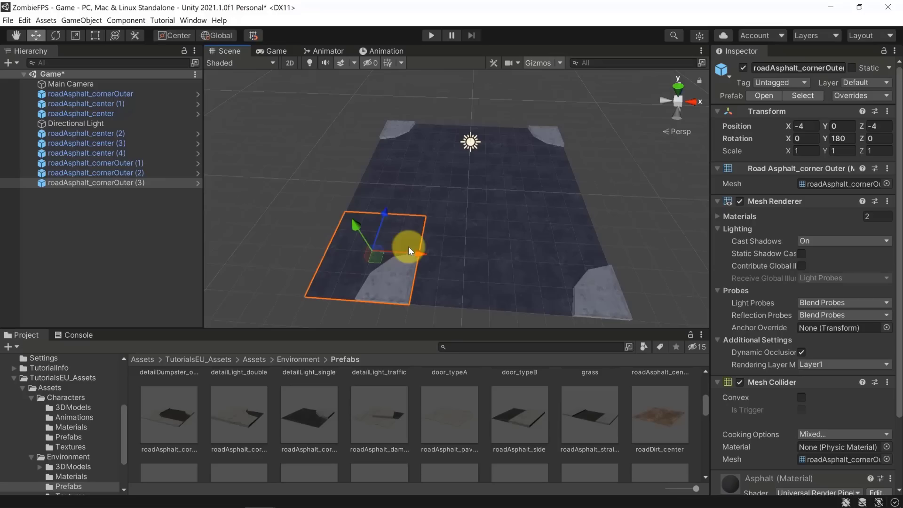
- Rotate the corner tile at -4, 0, -4 to about 270 degrees around Y and deselect it
{"action": "key", "text": "e"}
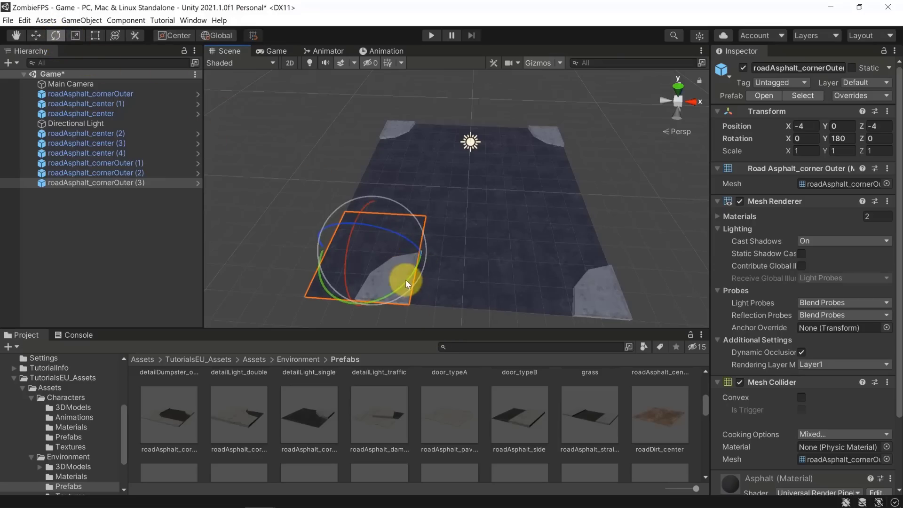
{"action": "left_click_drag", "start_coordinate": [402, 283], "coordinate": [256, 235]}
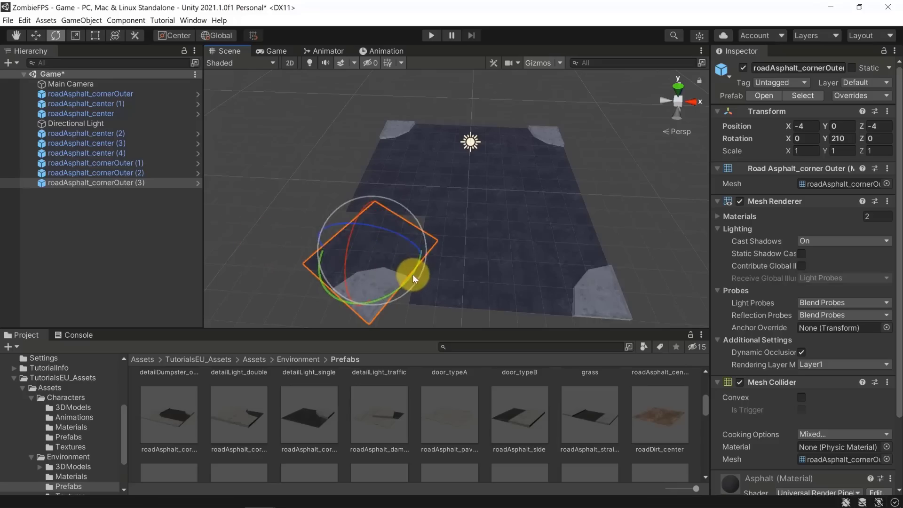
{"action": "left_click_drag", "start_coordinate": [413, 276], "coordinate": [297, 299]}
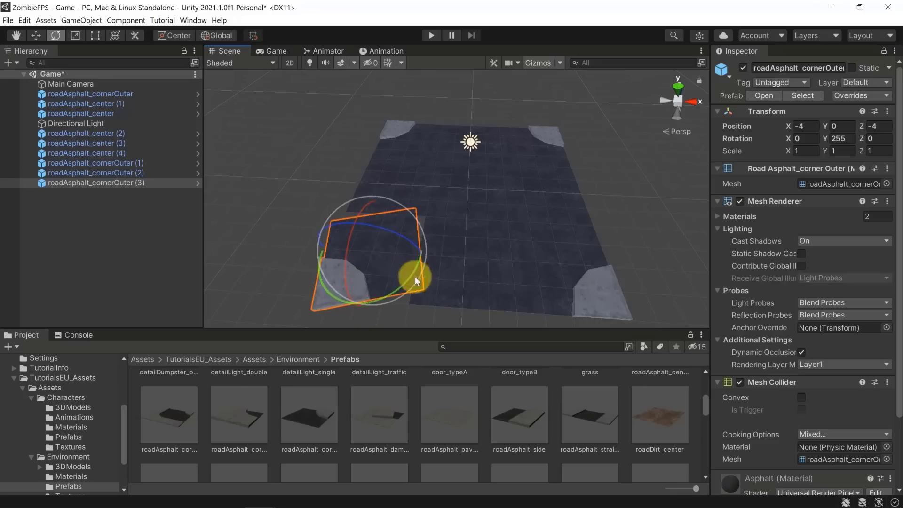
{"action": "left_click_drag", "start_coordinate": [416, 270], "coordinate": [386, 291]}
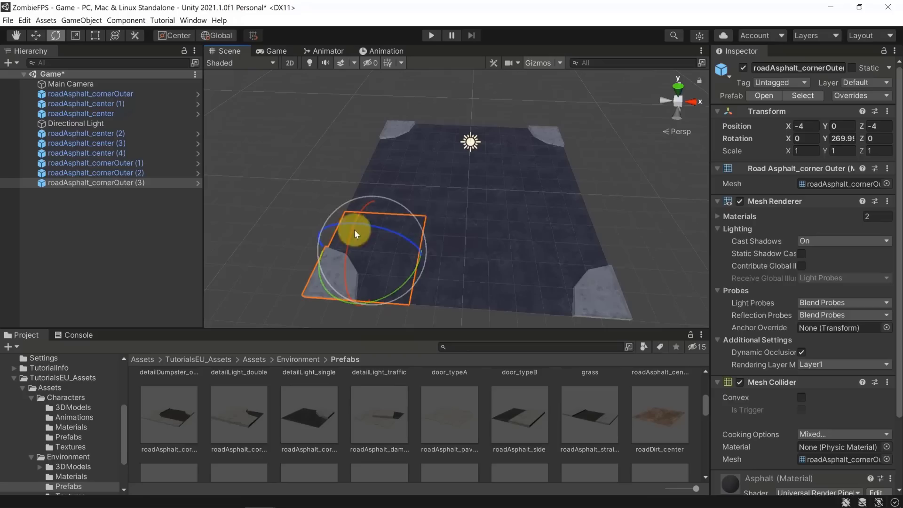
{"action": "left_click", "coordinate": [309, 119]}
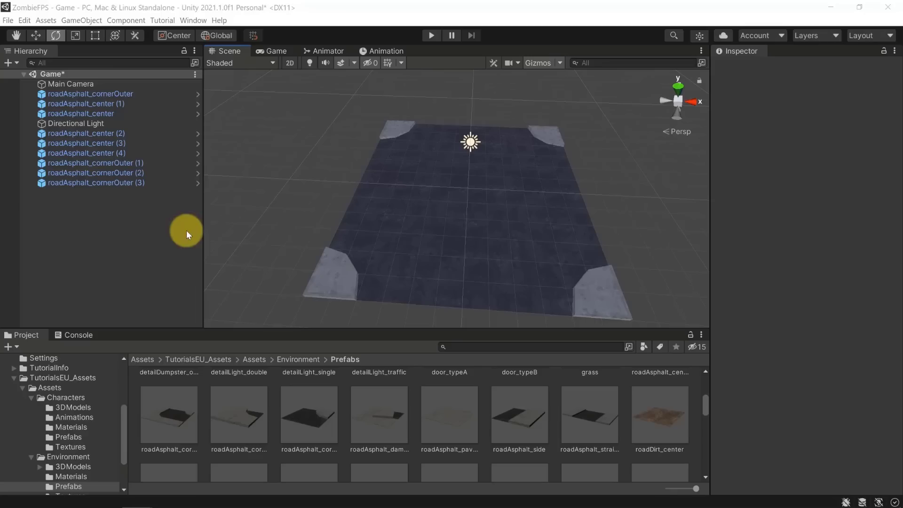
- Create an empty GameObject named Streets and reset its transform to the origin
{"action": "right_click", "coordinate": [89, 234]}
{"action": "left_click", "coordinate": [142, 348]}
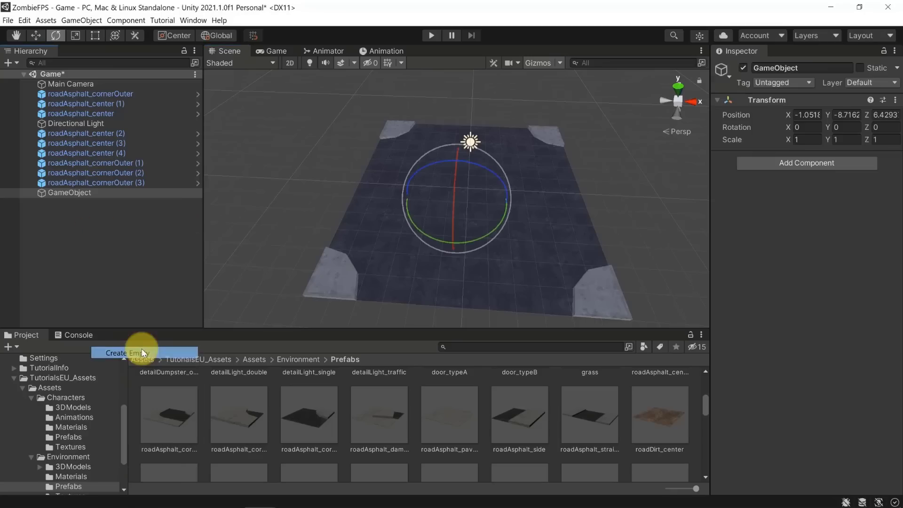
{"action": "left_click", "coordinate": [76, 193]}
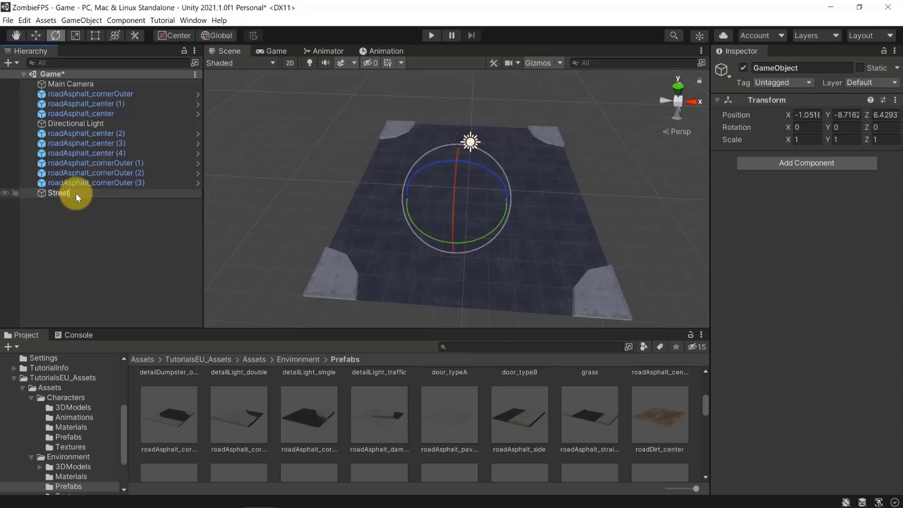
{"action": "key", "text": "Return"}
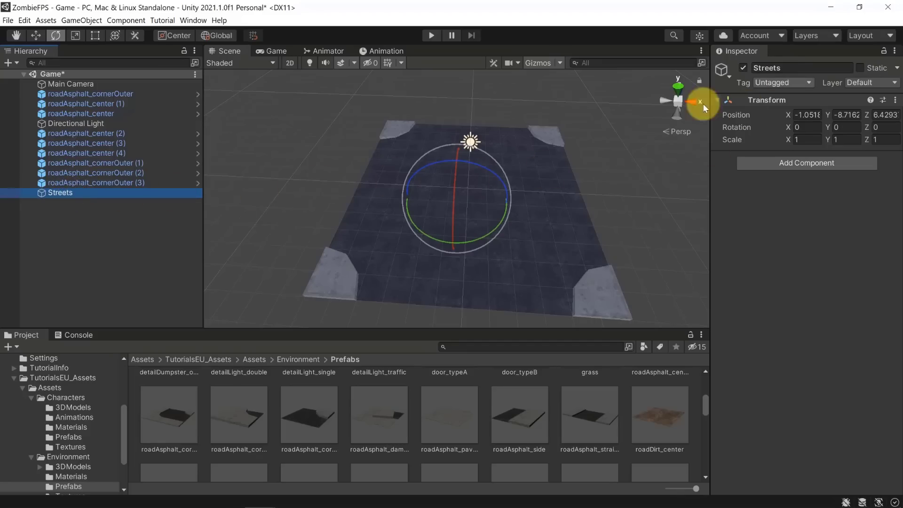
{"action": "left_click", "coordinate": [895, 99]}
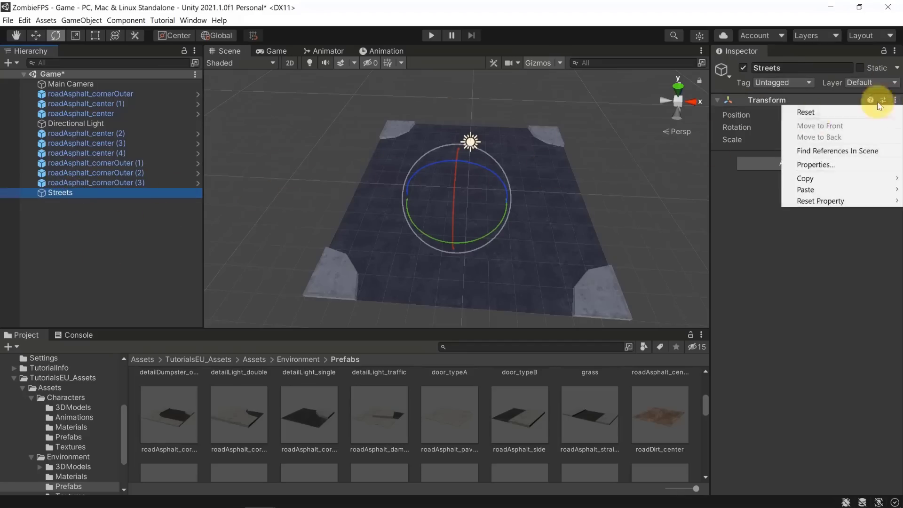
{"action": "left_click", "coordinate": [804, 112]}
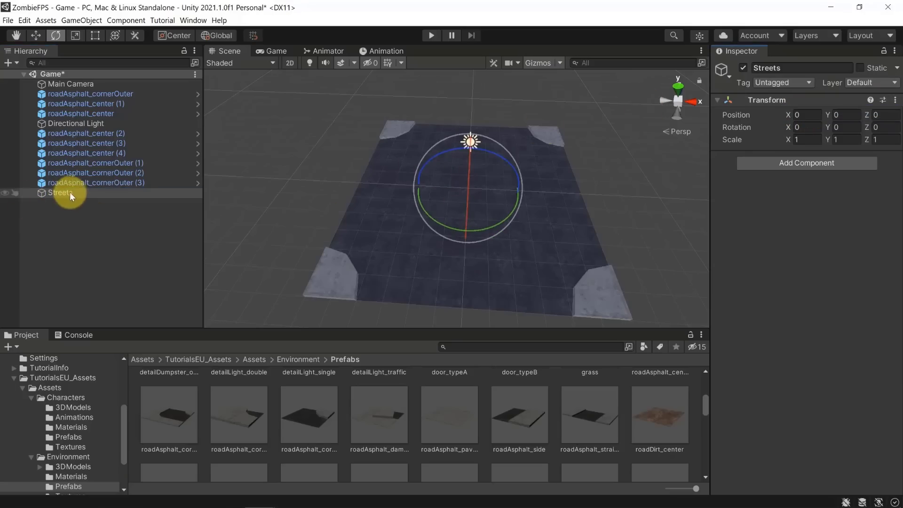
- Parent all nine roadAsphalt tiles to the Streets object, leaving out the Directional Light, and keep the group expanded
{"action": "left_click", "coordinate": [79, 94]}
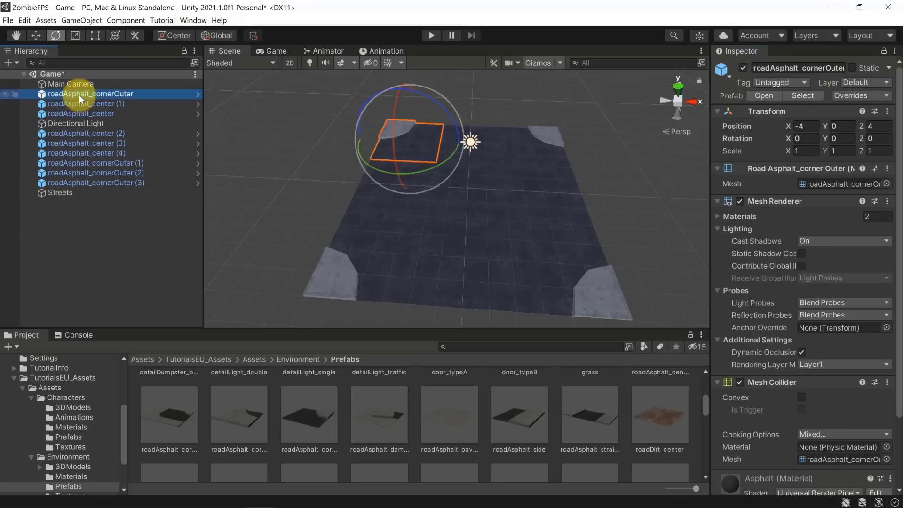
{"action": "left_click", "coordinate": [87, 182], "text": "shift"}
{"action": "left_click", "coordinate": [75, 123], "text": "ctrl"}
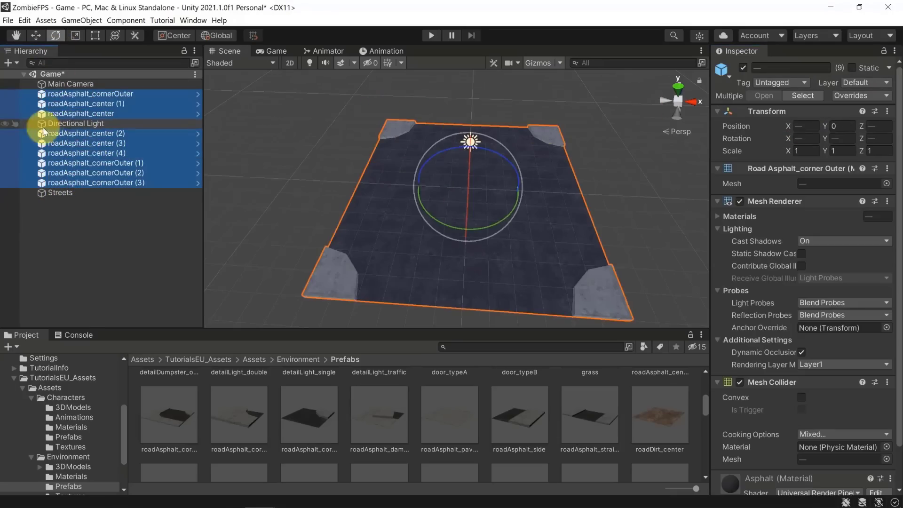
{"action": "left_click_drag", "start_coordinate": [81, 162], "coordinate": [61, 194]}
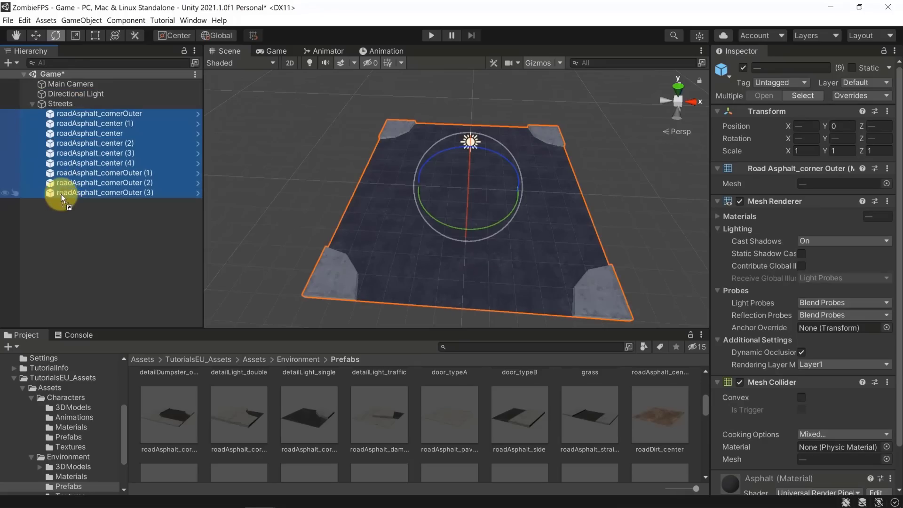
{"action": "left_click", "coordinate": [53, 104]}
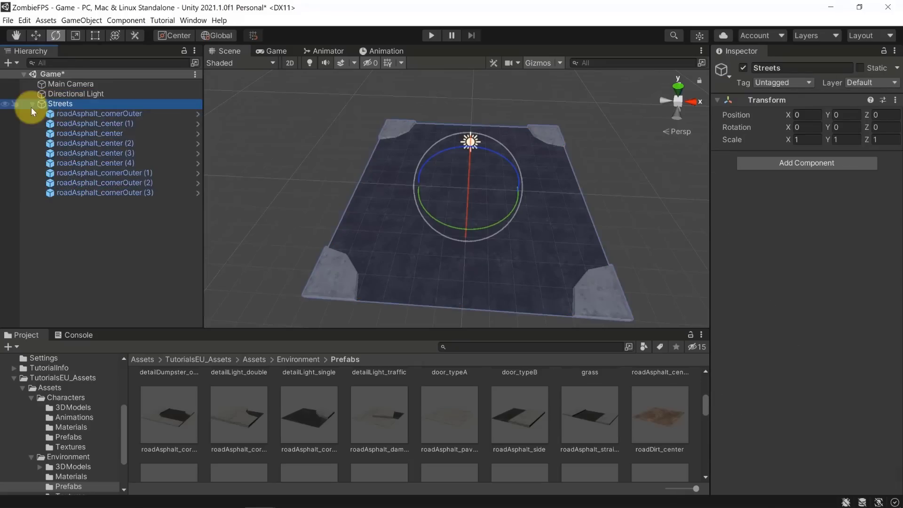
{"action": "left_click", "coordinate": [32, 104]}
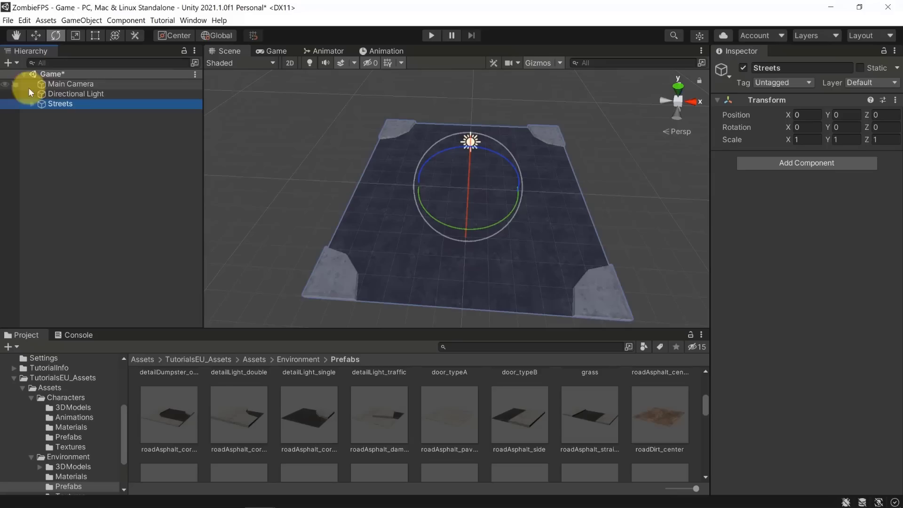
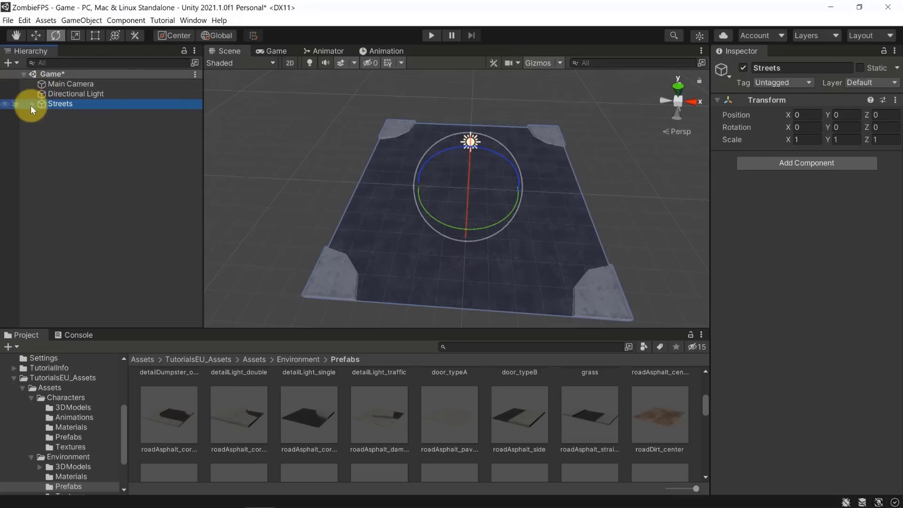
{"action": "left_click", "coordinate": [30, 106]}
{"action": "left_click", "coordinate": [117, 237]}
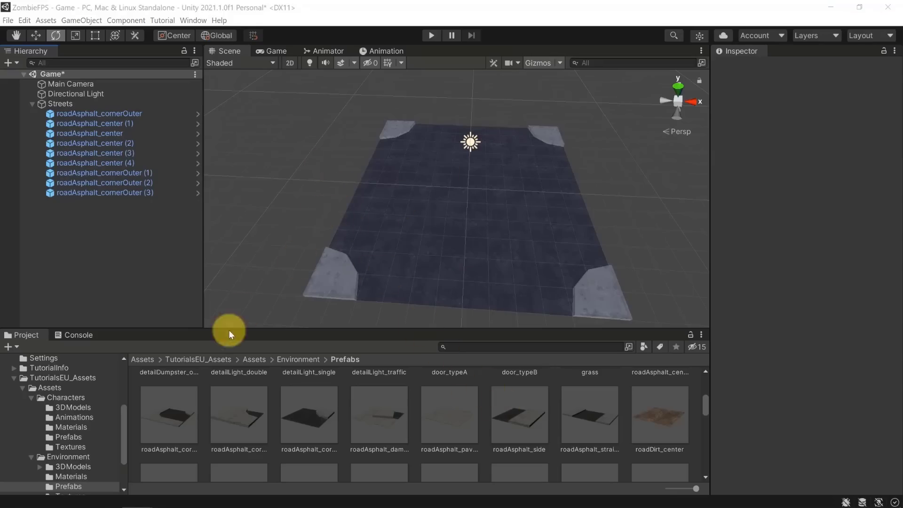
- Find the roadAsphalt_side prefab and place it in the scene beyond the 4, 0, -4 corner, at about 4.27, -1.81, -7.11
{"action": "left_click_drag", "start_coordinate": [705, 406], "coordinate": [705, 410]}
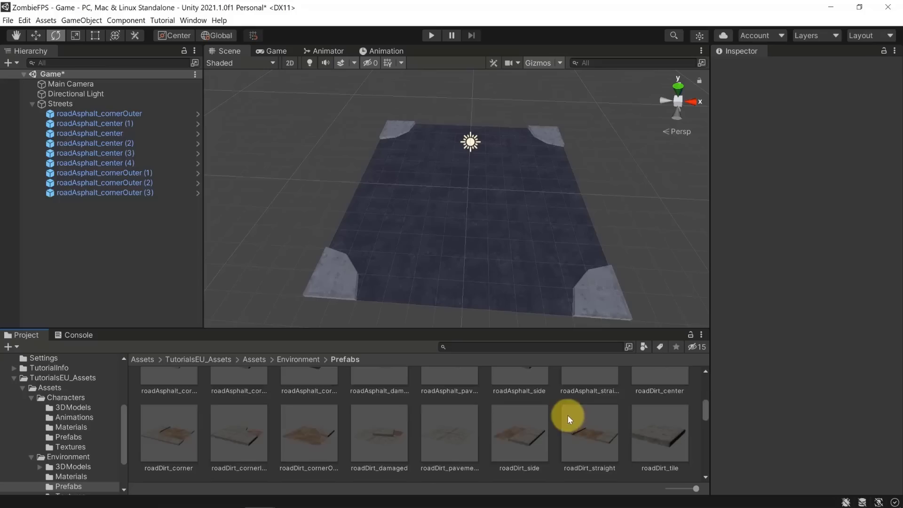
{"action": "scroll", "coordinate": [567, 415], "scroll_direction": "up", "scroll_amount": 2}
{"action": "scroll", "coordinate": [523, 414], "scroll_direction": "down", "scroll_amount": 1}
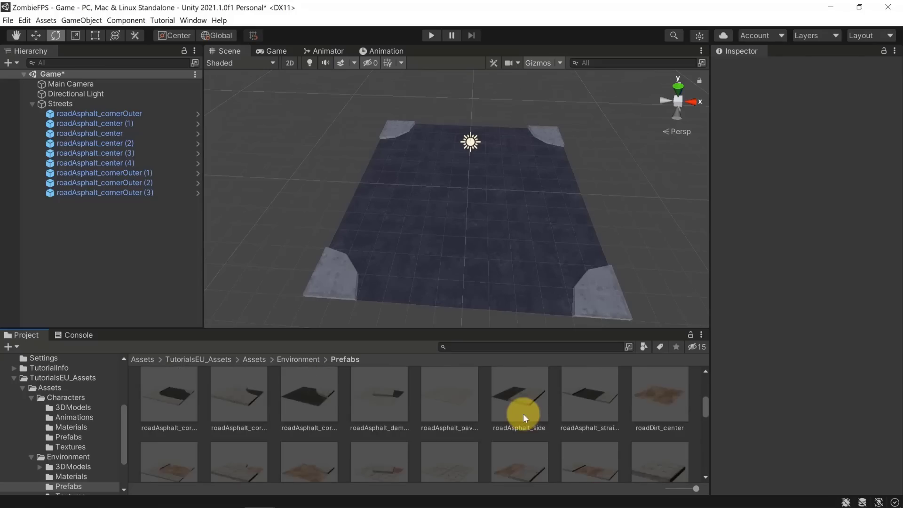
{"action": "scroll", "coordinate": [524, 414], "scroll_direction": "up", "scroll_amount": 2}
{"action": "scroll", "coordinate": [523, 414], "scroll_direction": "down", "scroll_amount": 2}
{"action": "left_click", "coordinate": [530, 407]}
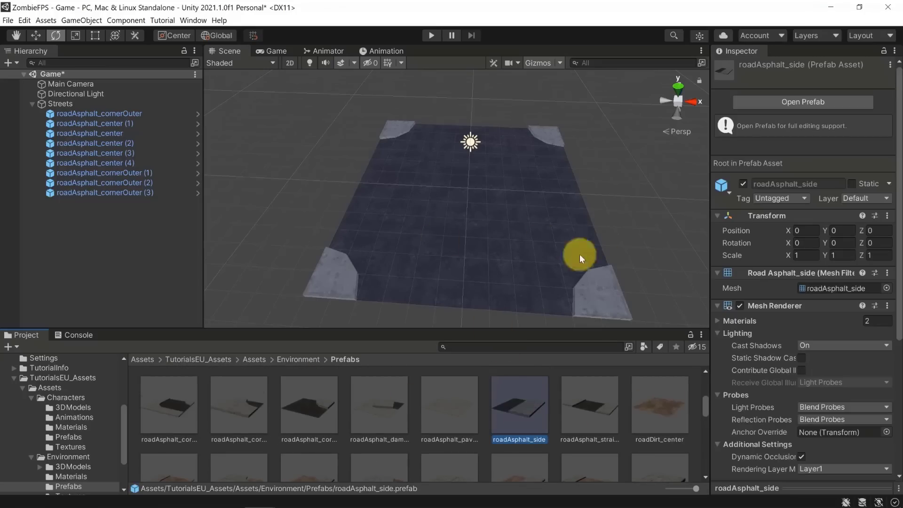
{"action": "right_click_drag", "start_coordinate": [579, 254], "coordinate": [546, 371]}
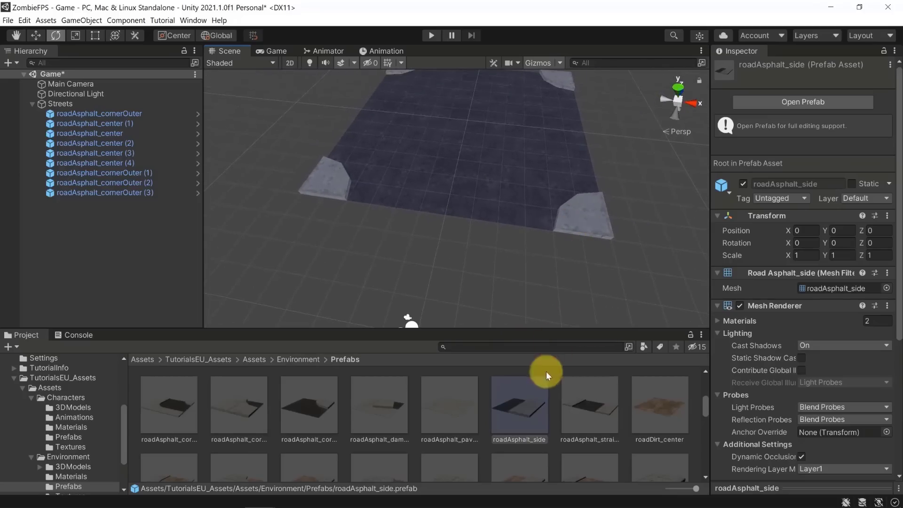
{"action": "left_click_drag", "start_coordinate": [547, 374], "coordinate": [546, 279]}
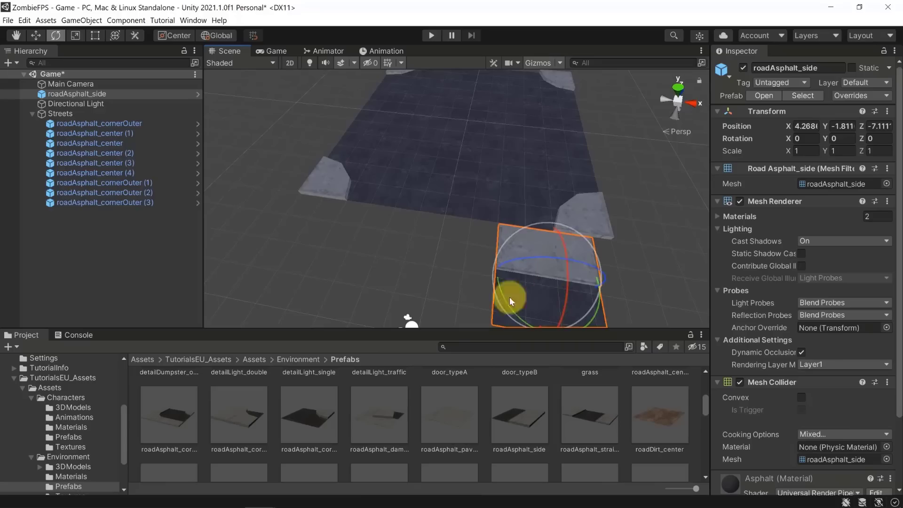
- Rotate the roadAsphalt_side tile to 90 degrees around Y and vertex-snap it flush against the intersection's corner tile at 4, 0, -8
{"action": "right_click_drag", "start_coordinate": [472, 145], "coordinate": [592, 203]}
{"action": "left_click_drag", "start_coordinate": [537, 191], "coordinate": [486, 226]}
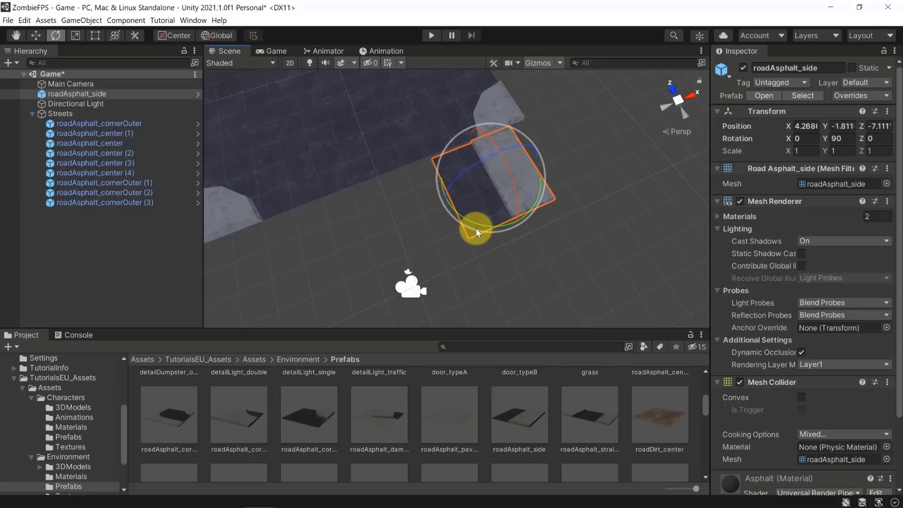
{"action": "key", "text": "w"}
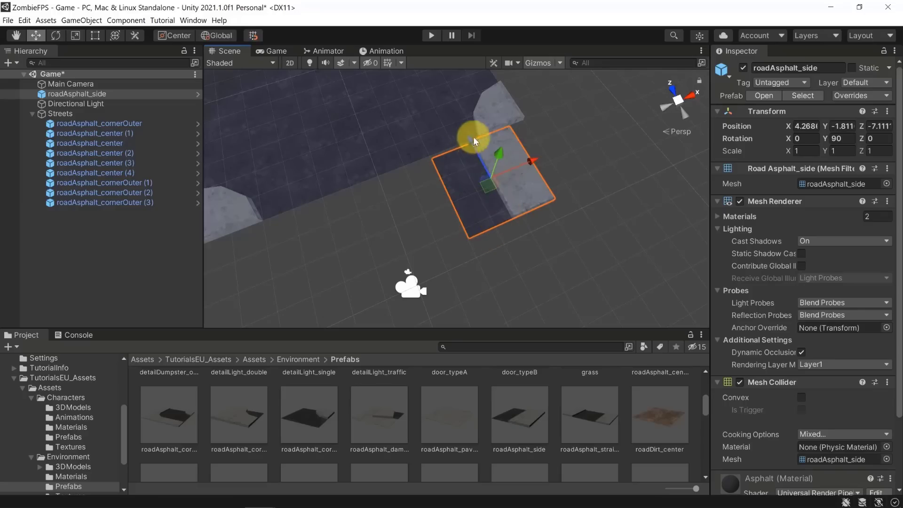
{"action": "key", "text": "v"}
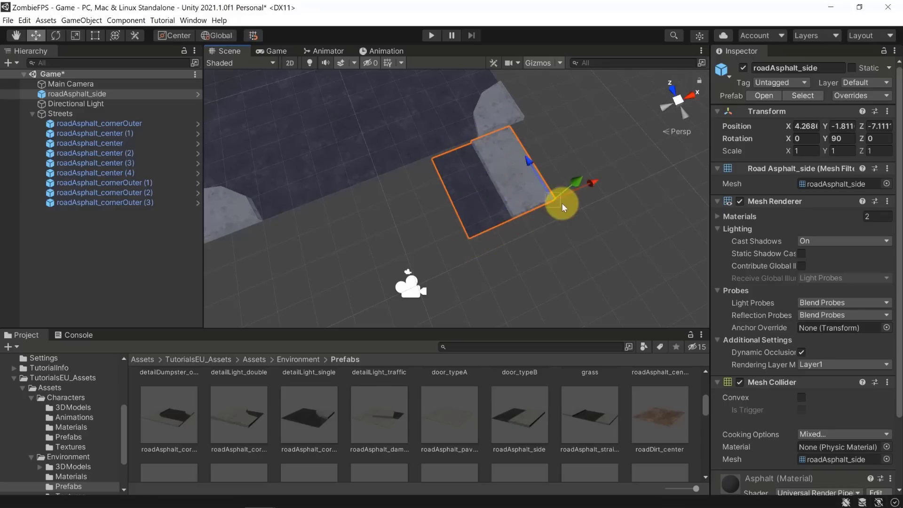
{"action": "left_click_drag", "start_coordinate": [506, 126], "coordinate": [521, 119]}
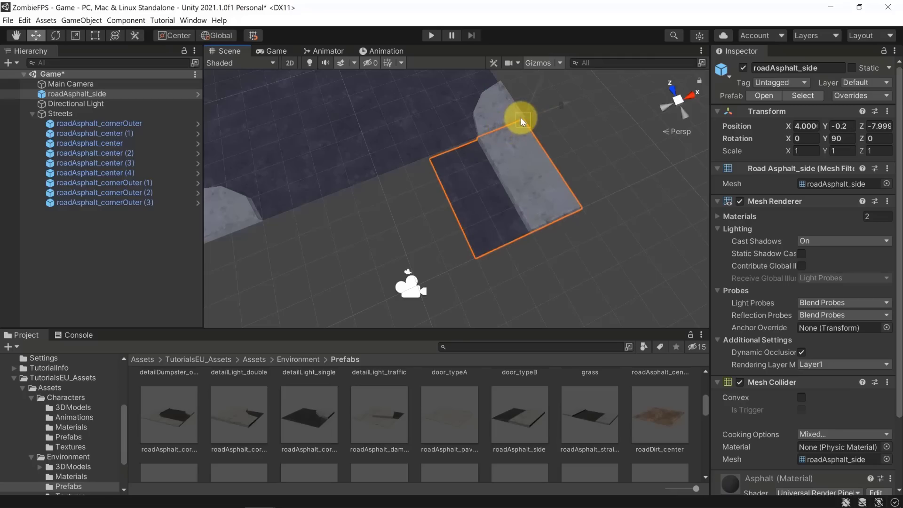
{"action": "left_click_drag", "start_coordinate": [442, 162], "coordinate": [455, 139]}
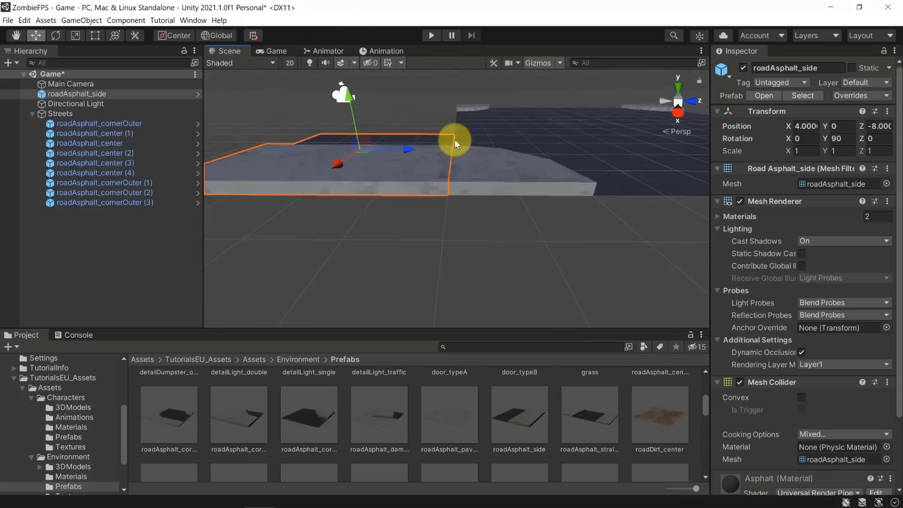
{"action": "left_click_drag", "start_coordinate": [352, 119], "coordinate": [330, 138]}
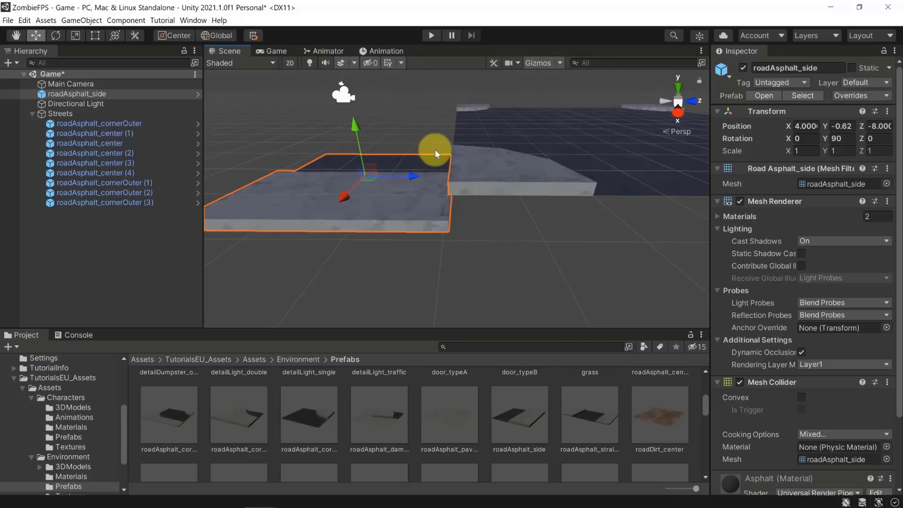
{"action": "key", "text": "ctrl+z"}
- Duplicate the side tile and move the copy along X to the opposite side of the street, at -4, 0, -8
{"action": "left_click_drag", "start_coordinate": [437, 259], "coordinate": [540, 188], "text": "alt"}
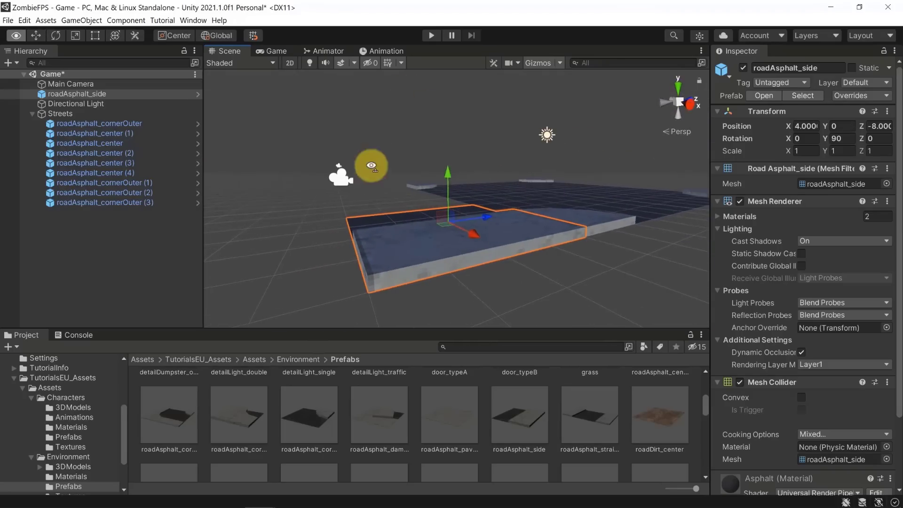
{"action": "left_click_drag", "start_coordinate": [371, 166], "coordinate": [551, 262], "text": "alt"}
{"action": "key", "text": "ctrl+d"}
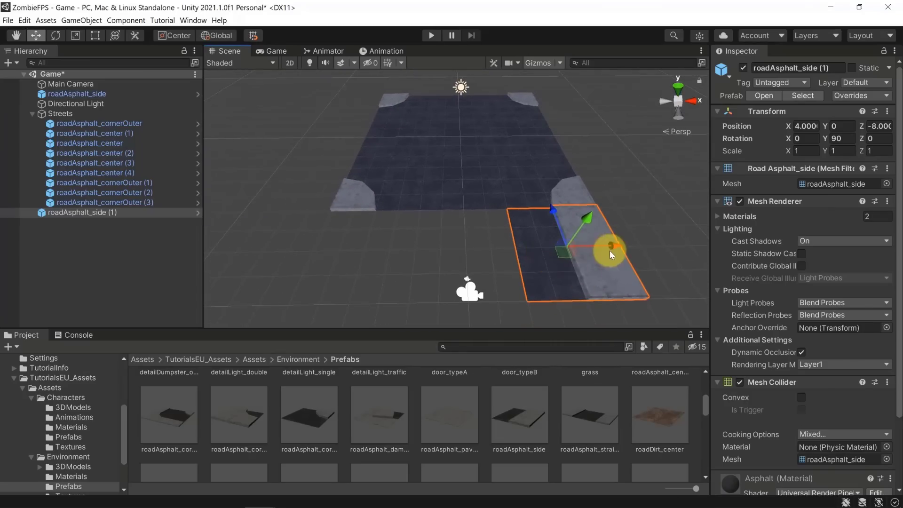
{"action": "left_click_drag", "start_coordinate": [614, 250], "coordinate": [411, 258]}
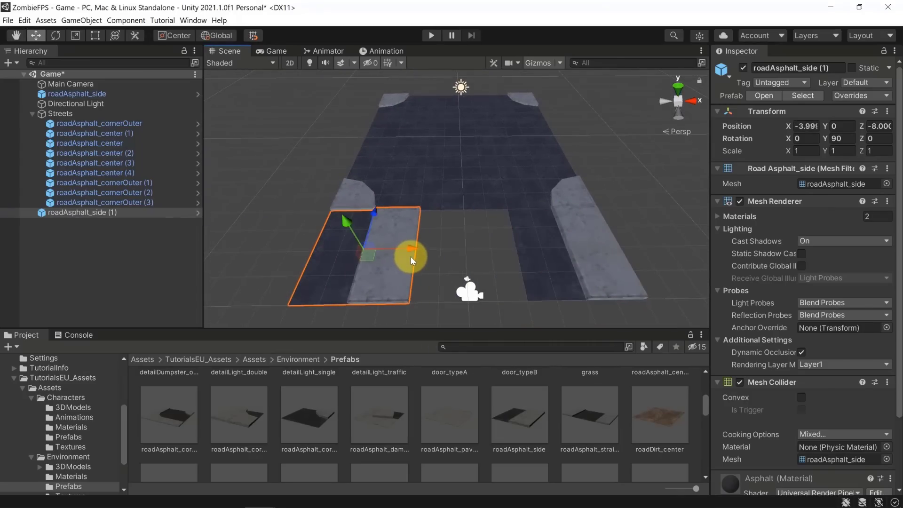
- Rotate the copied side tile to about 270 degrees around Y so its sidewalk faces outward
{"action": "key", "text": "e"}
{"action": "key", "text": "z"}
{"action": "key", "text": "z"}
{"action": "key", "text": "z"}
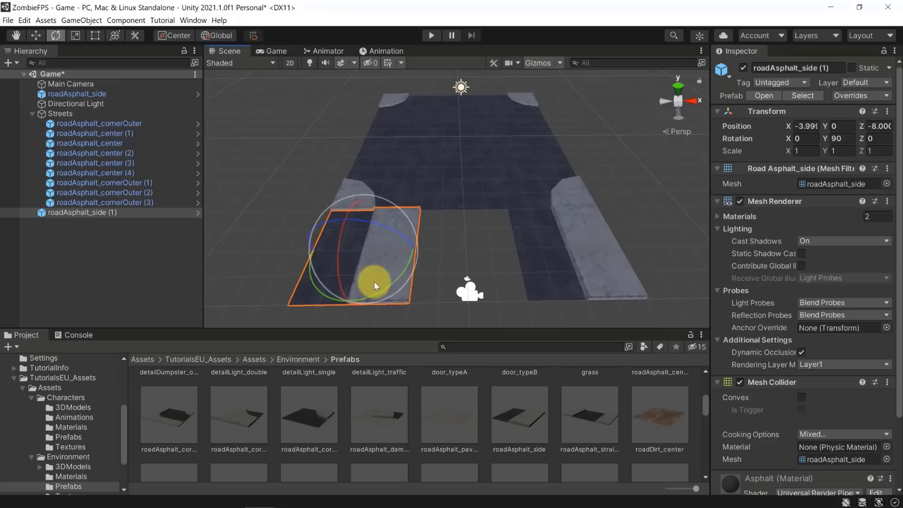
{"action": "left_click_drag", "start_coordinate": [406, 268], "coordinate": [366, 290]}
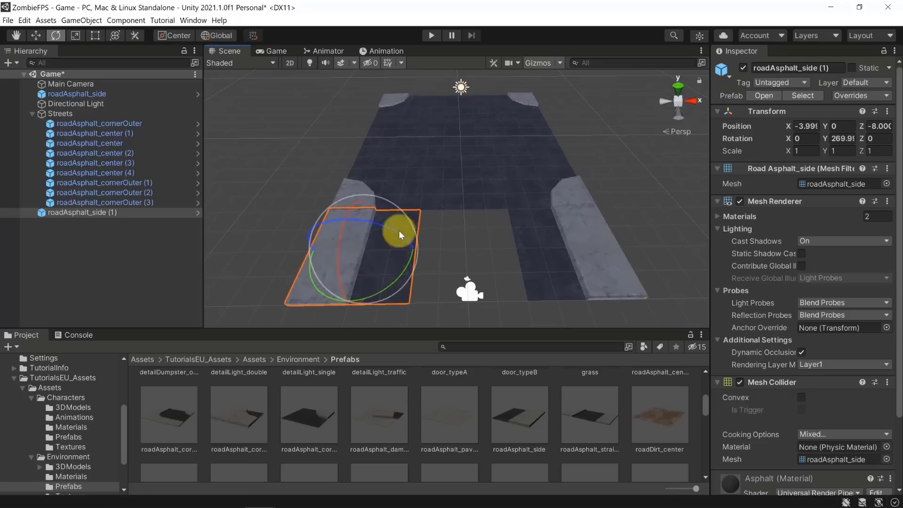
- Duplicate roadAsphalt_center (4), move the copy to 0, 0, -8 between the two side tiles, and deselect it
{"action": "left_click", "coordinate": [445, 170]}
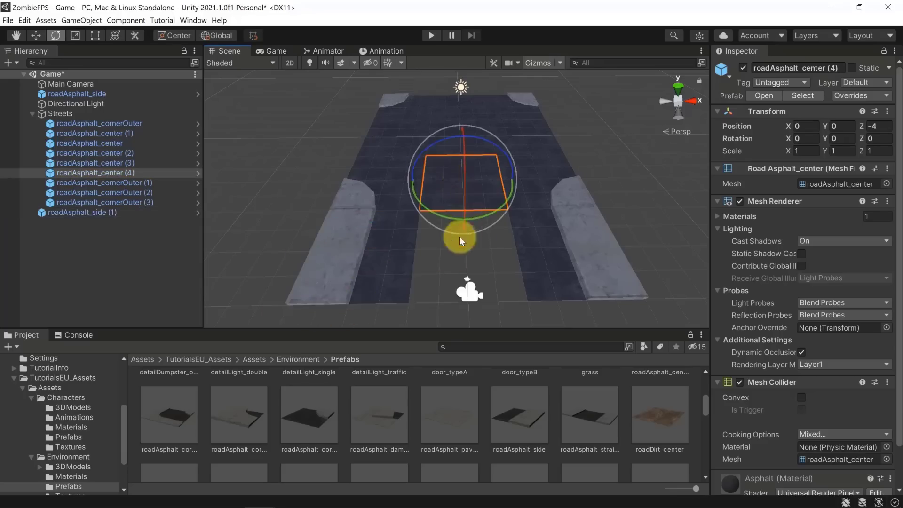
{"action": "left_click", "coordinate": [406, 226]}
{"action": "left_click", "coordinate": [442, 184]}
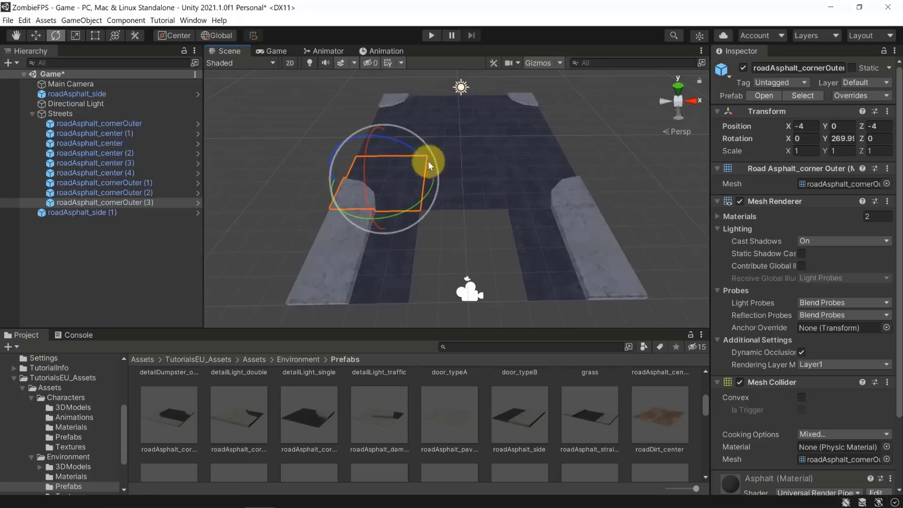
{"action": "left_click", "coordinate": [479, 159]}
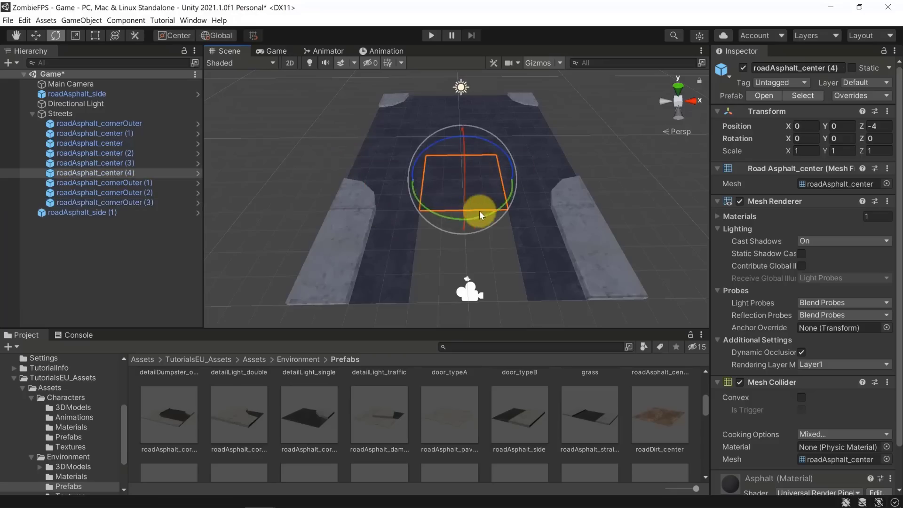
{"action": "left_click", "coordinate": [35, 35]}
{"action": "key", "text": "ctrl+d"}
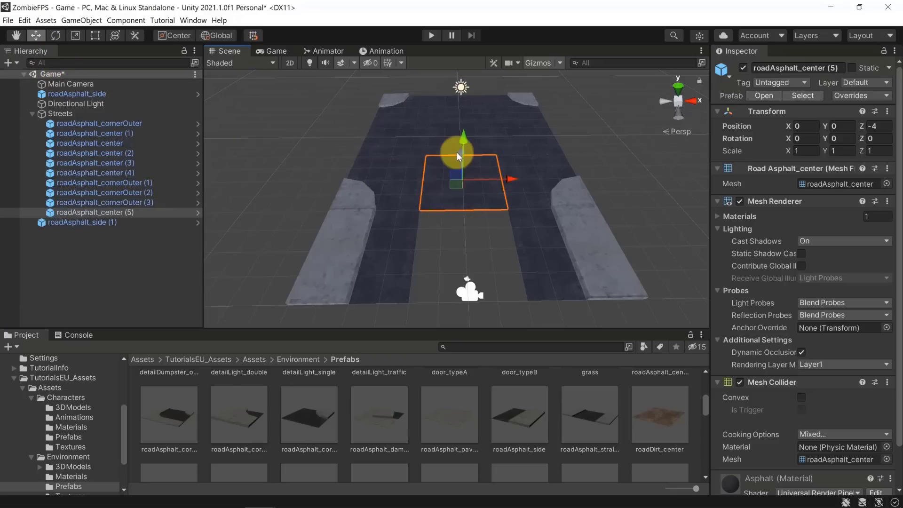
{"action": "left_click_drag", "start_coordinate": [456, 152], "coordinate": [452, 213]}
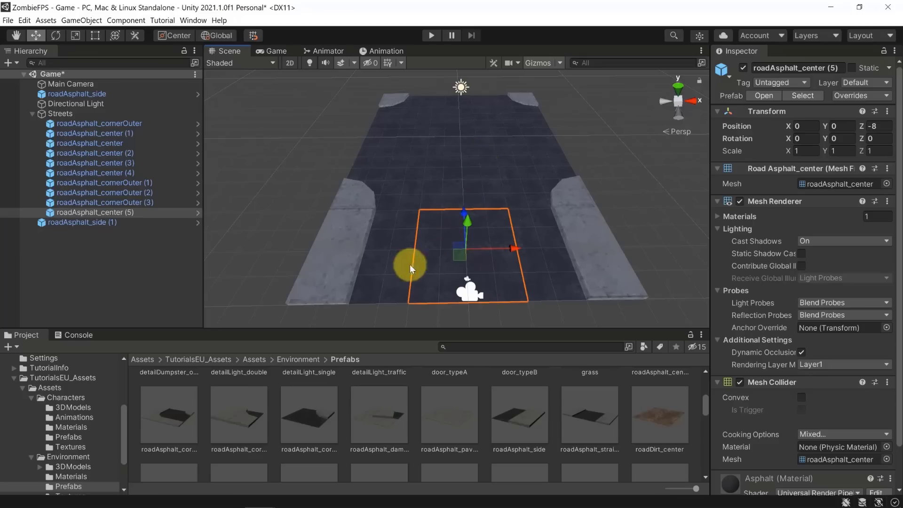
{"action": "left_click", "coordinate": [647, 182]}
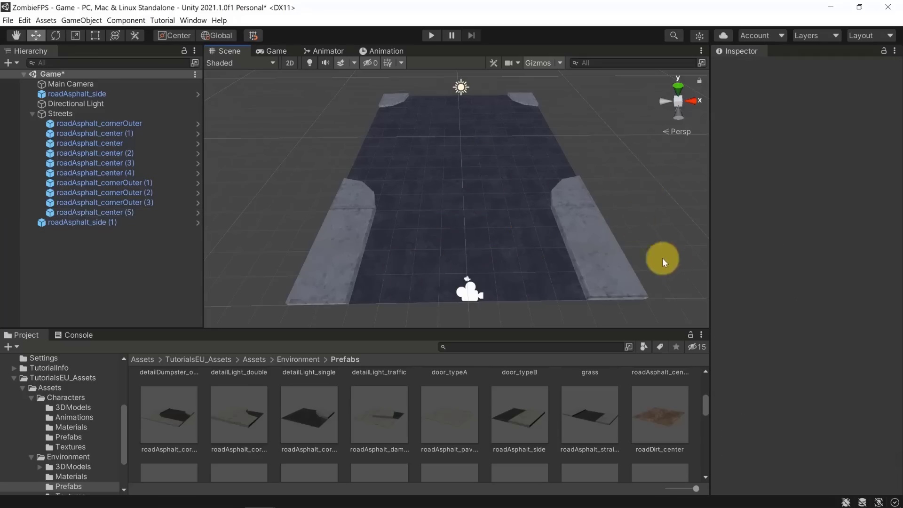
- Duplicate the row of two side tiles and one center tile three times, placing the copies end to end away from the intersection
{"action": "left_click", "coordinate": [315, 261]}
{"action": "left_click", "coordinate": [508, 263], "text": "ctrl"}
{"action": "left_click", "coordinate": [564, 234], "text": "ctrl"}
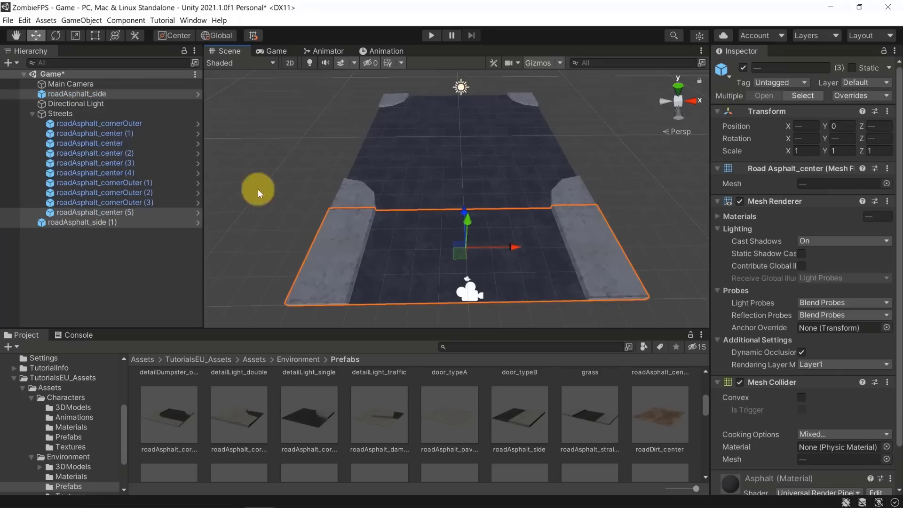
{"action": "left_click_drag", "start_coordinate": [285, 148], "coordinate": [541, 202], "text": "alt"}
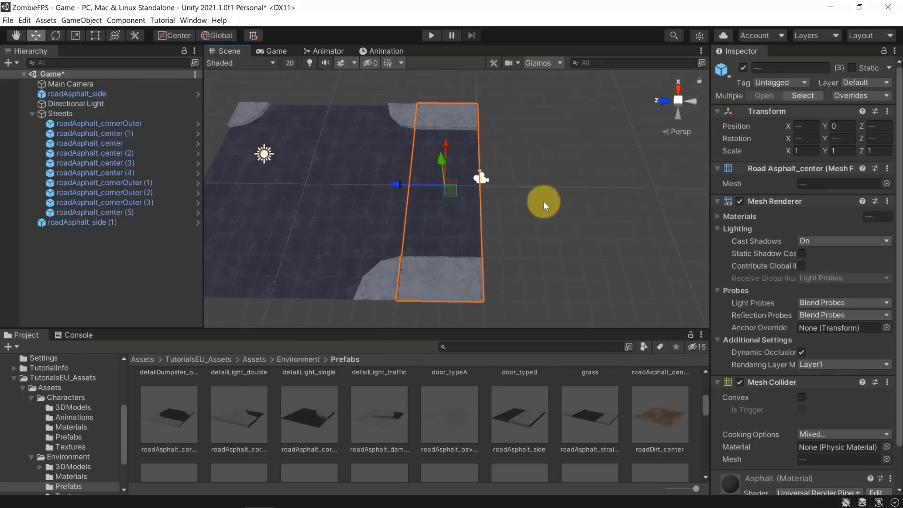
{"action": "key", "text": "ctrl+d"}
{"action": "left_click_drag", "start_coordinate": [401, 184], "coordinate": [535, 190]}
{"action": "key", "text": "ctrl+d"}
{"action": "left_click_drag", "start_coordinate": [538, 184], "coordinate": [605, 188]}
{"action": "key", "text": "ctrl+d"}
{"action": "left_click", "coordinate": [549, 95]}
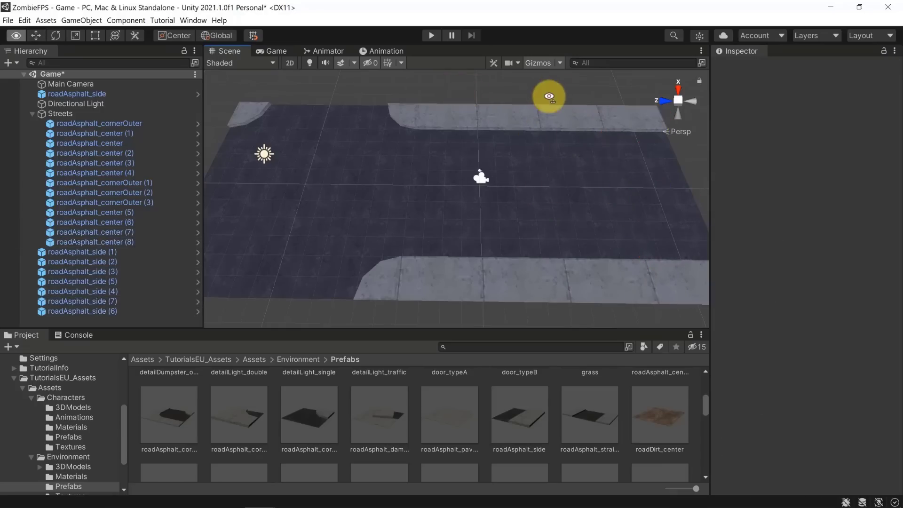
- Duplicate the nine tiles of the three outermost street rows and move the copies to continue the street beyond its end
{"action": "left_click_drag", "start_coordinate": [549, 95], "coordinate": [417, 288], "text": "alt"}
{"action": "left_click", "coordinate": [565, 122]}
{"action": "left_click", "coordinate": [565, 188], "text": "shift"}
{"action": "left_click", "coordinate": [563, 262], "text": "shift"}
{"action": "left_click", "coordinate": [498, 250], "text": "shift"}
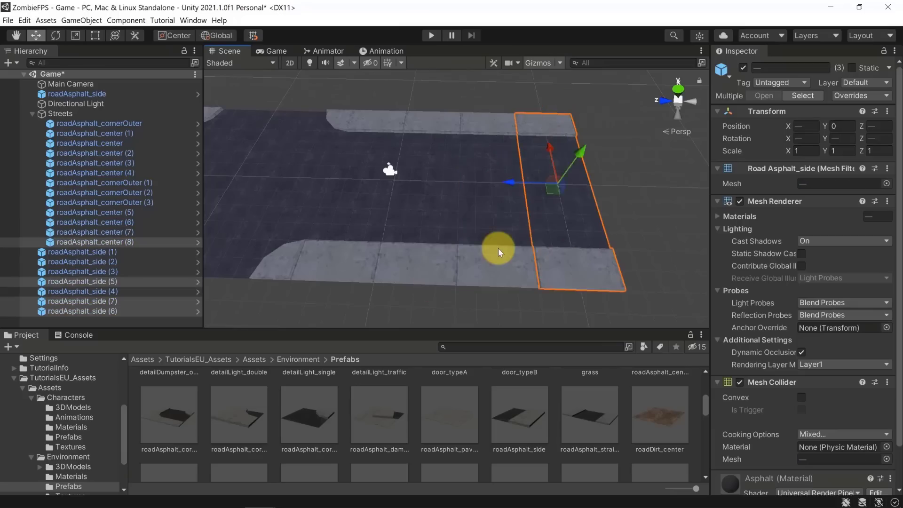
{"action": "left_click", "coordinate": [486, 137], "text": "shift"}
{"action": "left_click", "coordinate": [441, 137], "text": "shift"}
{"action": "left_click", "coordinate": [438, 144], "text": "shift"}
{"action": "left_click", "coordinate": [426, 198], "text": "shift"}
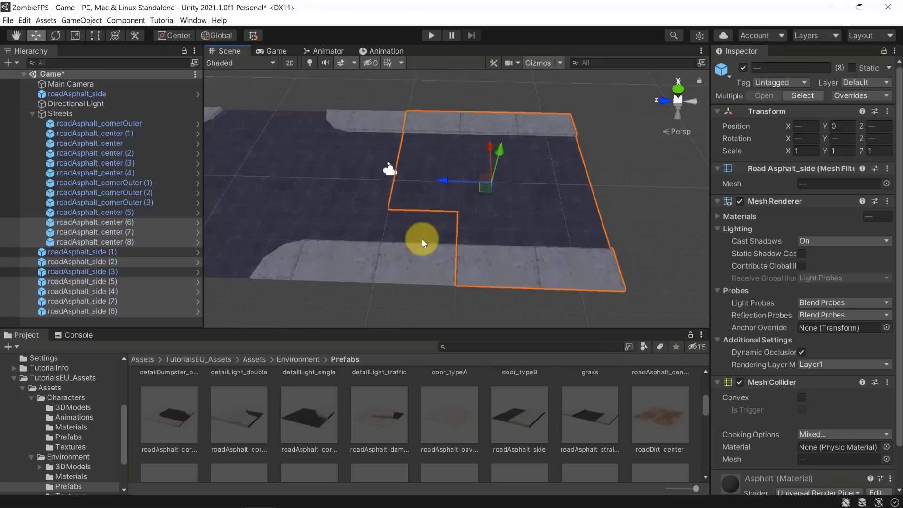
{"action": "left_click", "coordinate": [421, 239], "text": "shift"}
{"action": "key", "text": "ctrl+d"}
{"action": "left_click_drag", "start_coordinate": [445, 176], "coordinate": [644, 180]}
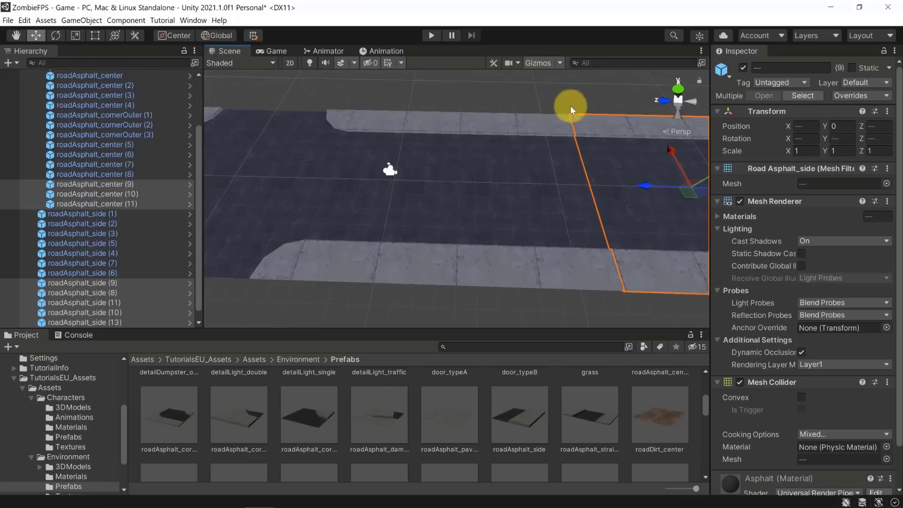
{"action": "left_click", "coordinate": [564, 104]}
- Parent roadAsphalt_side (1) through the last numbered copy to the Streets object, then collapse the group and clear the selection
{"action": "left_click_drag", "start_coordinate": [547, 98], "coordinate": [402, 196], "text": "alt"}
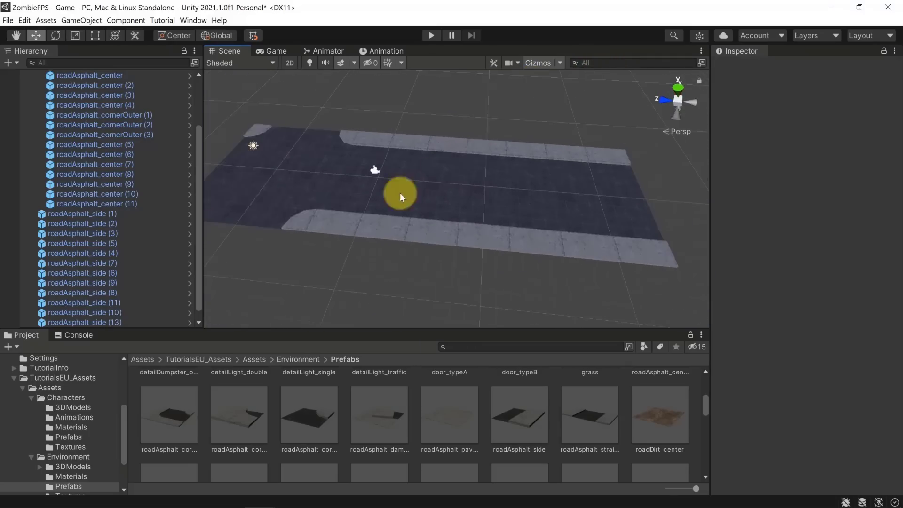
{"action": "left_click", "coordinate": [105, 213]}
{"action": "scroll", "coordinate": [106, 217], "scroll_direction": "down", "scroll_amount": 1}
{"action": "left_click", "coordinate": [103, 322], "text": "shift"}
{"action": "scroll", "coordinate": [104, 278], "scroll_direction": "up", "scroll_amount": 3}
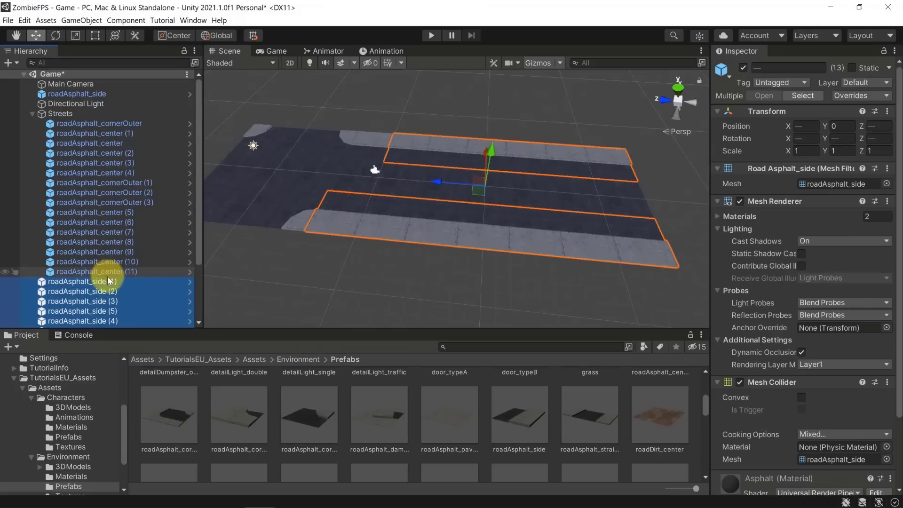
{"action": "left_click_drag", "start_coordinate": [101, 273], "coordinate": [63, 112]}
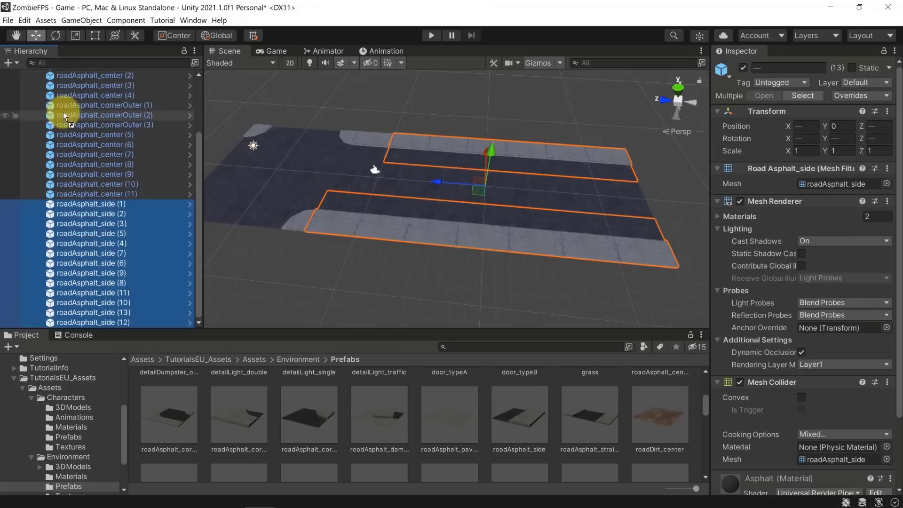
{"action": "scroll", "coordinate": [110, 150], "scroll_direction": "up", "scroll_amount": 3}
{"action": "left_click", "coordinate": [33, 115]}
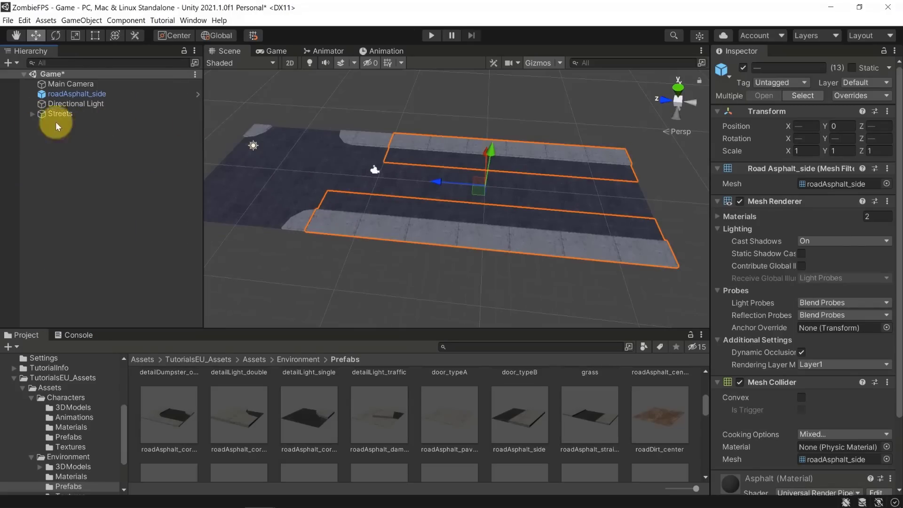
{"action": "left_click", "coordinate": [464, 102]}
- Browse the building prefabs for wallA_garage and place it on the street's sidewalk at about 5.14, 0.2, -14.35
{"action": "right_click_drag", "start_coordinate": [471, 108], "coordinate": [419, 86]}
{"action": "key", "text": "w"}
{"action": "scroll", "coordinate": [513, 424], "scroll_direction": "down", "scroll_amount": 6}
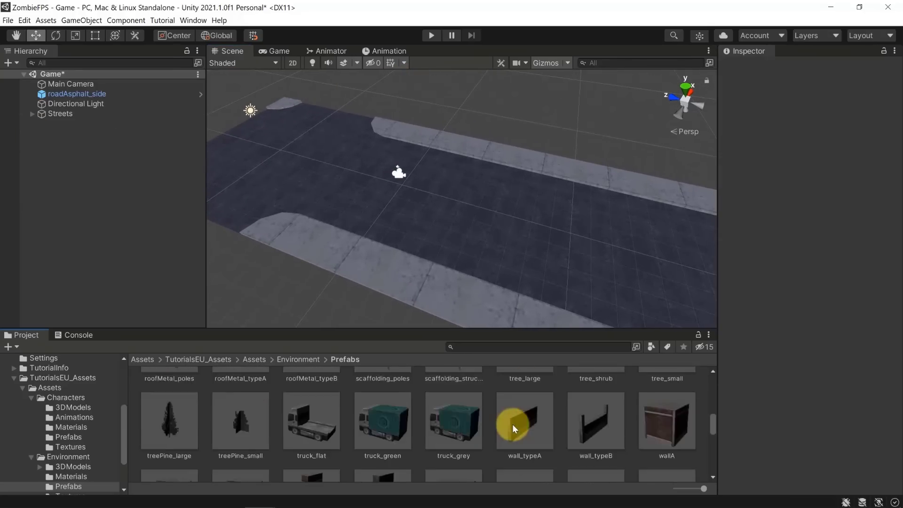
{"action": "scroll", "coordinate": [512, 424], "scroll_direction": "down", "scroll_amount": 3}
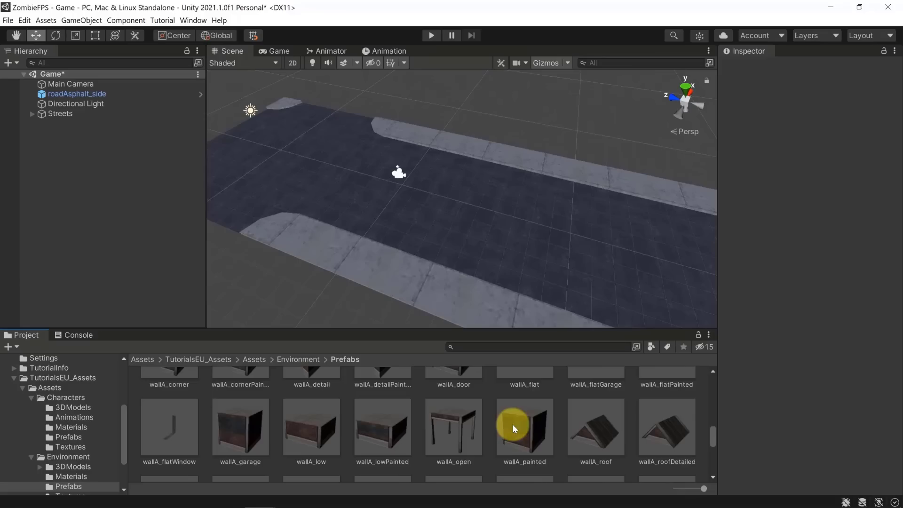
{"action": "scroll", "coordinate": [375, 417], "scroll_direction": "down", "scroll_amount": 2}
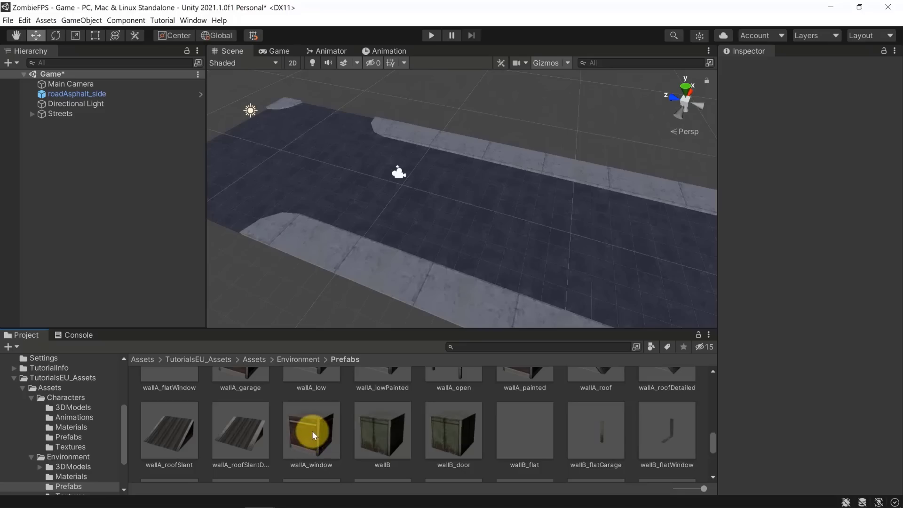
{"action": "scroll", "coordinate": [393, 425], "scroll_direction": "down", "scroll_amount": 3}
{"action": "scroll", "coordinate": [392, 425], "scroll_direction": "down", "scroll_amount": 2}
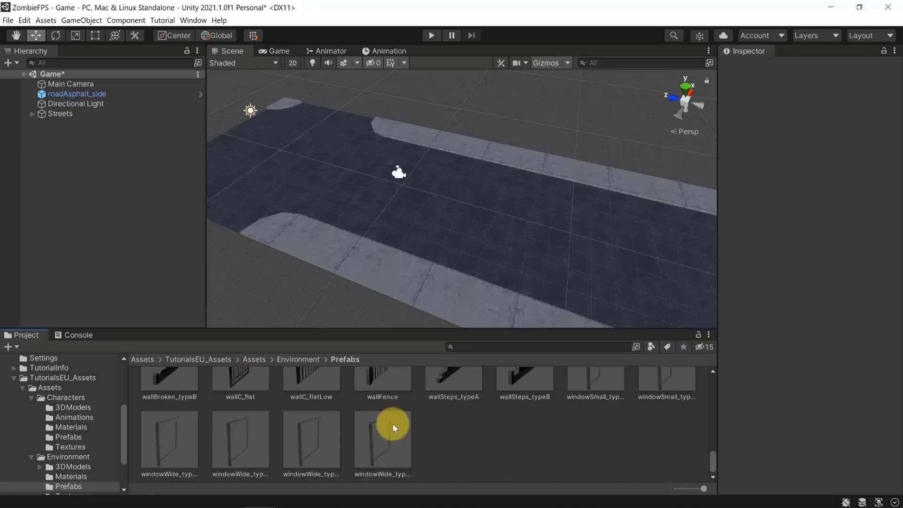
{"action": "scroll", "coordinate": [392, 422], "scroll_direction": "up", "scroll_amount": 5}
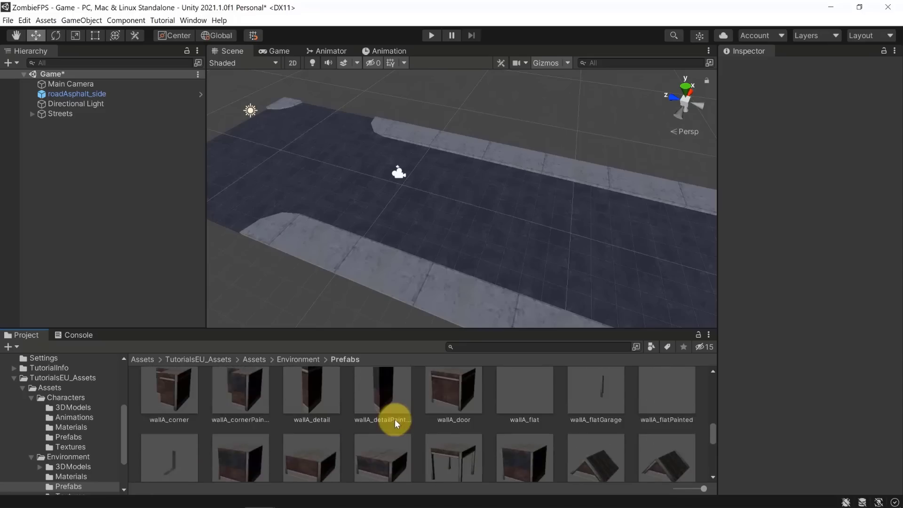
{"action": "scroll", "coordinate": [395, 420], "scroll_direction": "down", "scroll_amount": 1}
{"action": "left_click", "coordinate": [253, 404]}
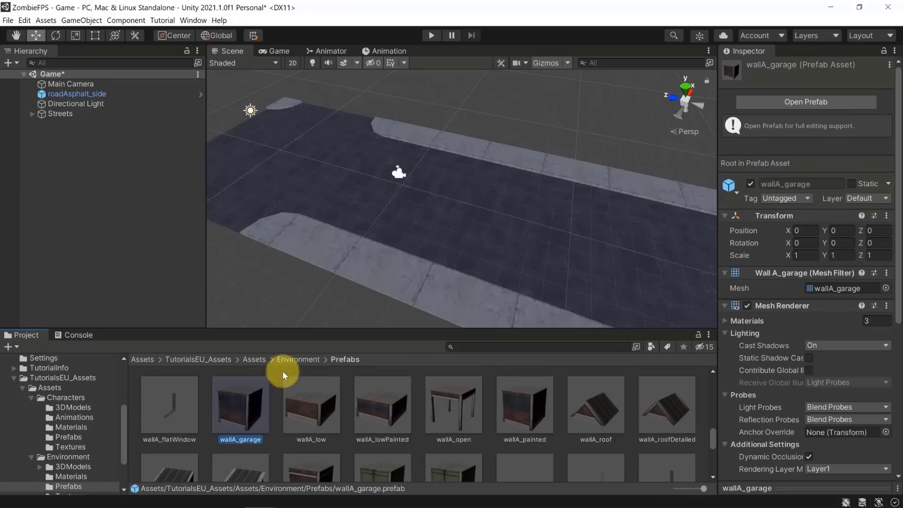
{"action": "left_click_drag", "start_coordinate": [246, 419], "coordinate": [494, 150]}
- Rotate the wallA_garage building to about 90 degrees around Y so its garage door faces the road
{"action": "left_click_drag", "start_coordinate": [557, 171], "coordinate": [500, 182], "text": "alt"}
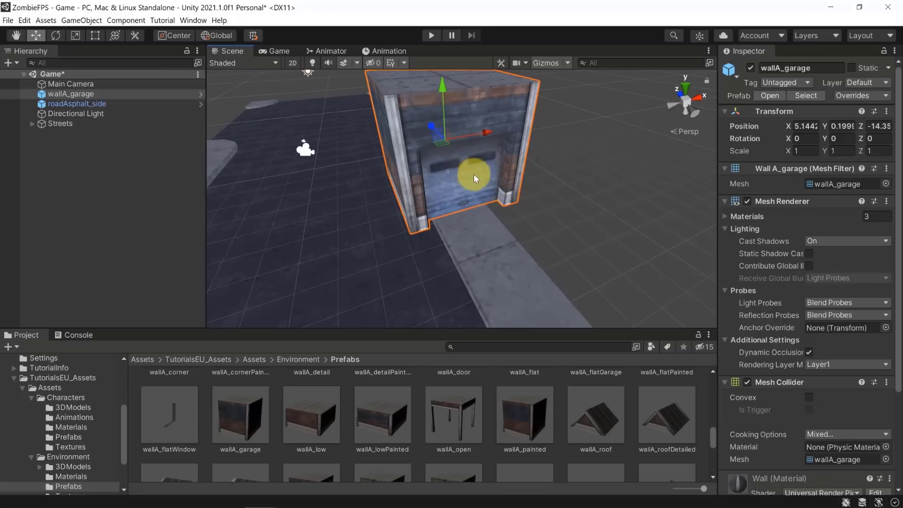
{"action": "key", "text": "e"}
{"action": "left_click_drag", "start_coordinate": [489, 152], "coordinate": [382, 153]}
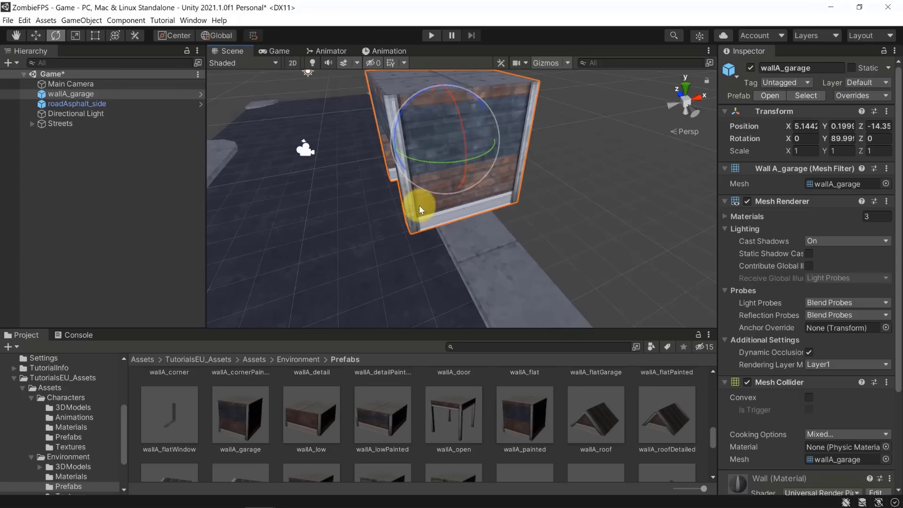
- Move the wallA_garage building off the road and vertex-snap it to the sidewalk's outer edge at about 8, 0, -12.6
{"action": "key", "text": "w"}
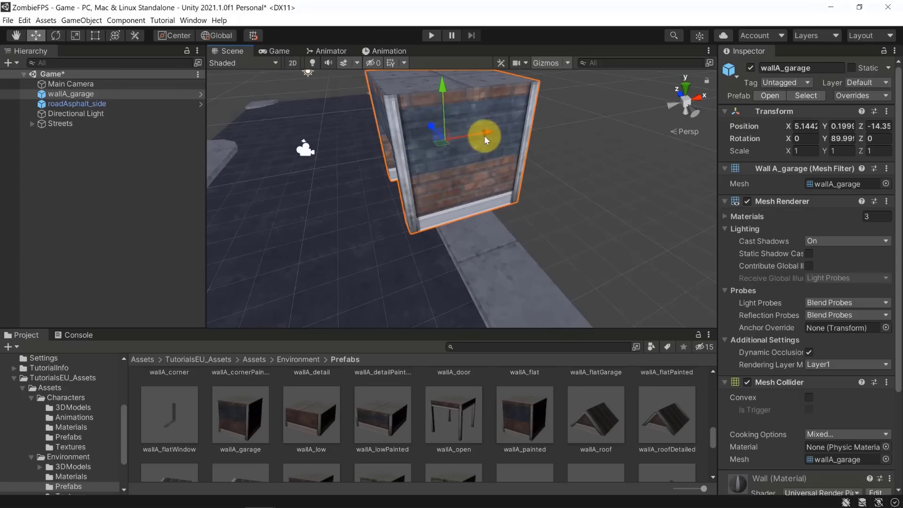
{"action": "left_click_drag", "start_coordinate": [484, 135], "coordinate": [545, 131]}
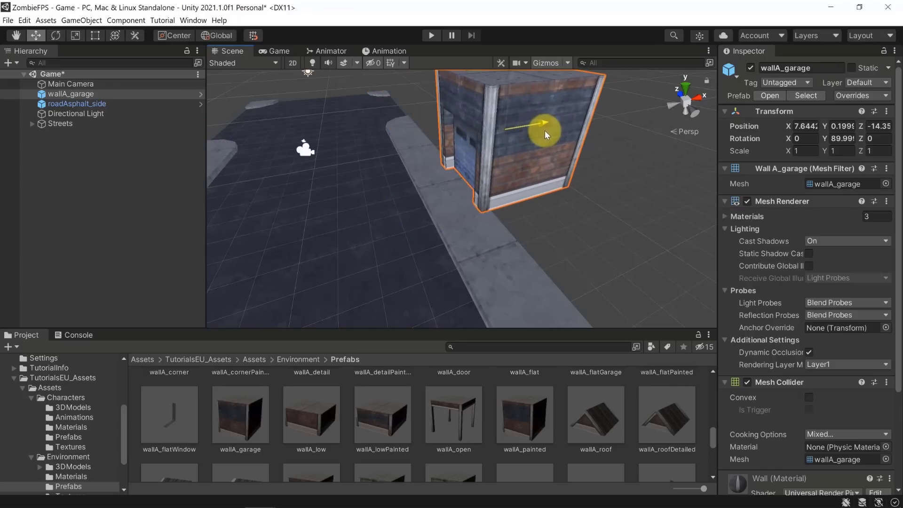
{"action": "key", "text": "v"}
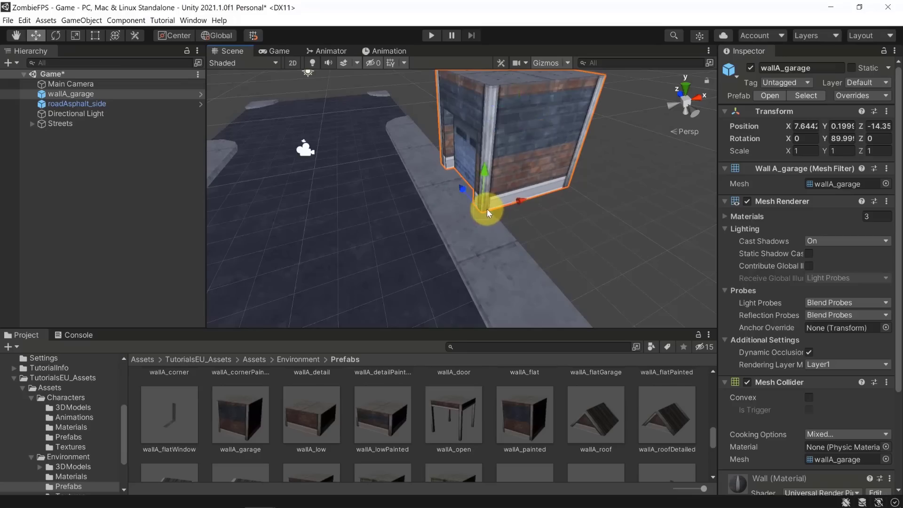
{"action": "mouse_move", "coordinate": [482, 209]}
{"action": "left_mouse_down"}
{"action": "mouse_move", "coordinate": [491, 204]}
{"action": "mouse_move", "coordinate": [488, 193]}
{"action": "left_mouse_up"}
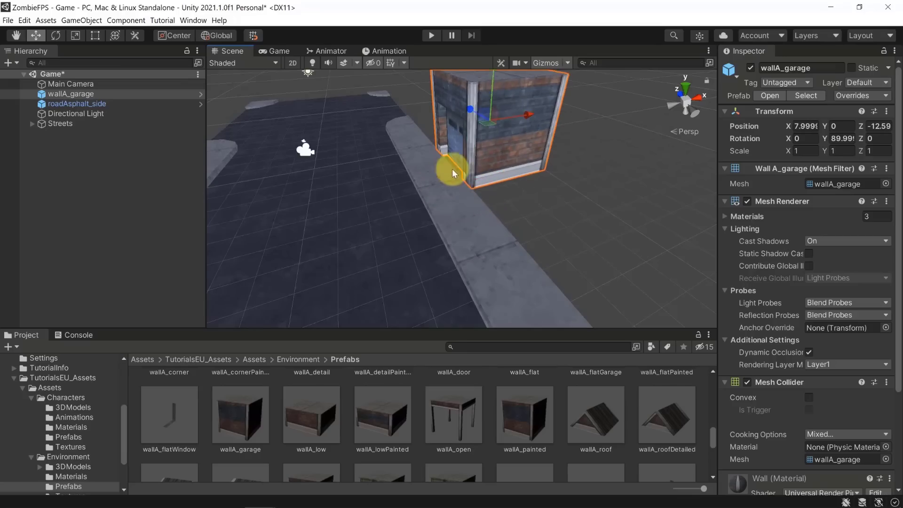
- Vertex-snap the garage's base corner up onto the sidewalk surface, placing the building at about 7.6, 0.2, -12.6
{"action": "left_click_drag", "start_coordinate": [453, 168], "coordinate": [434, 135], "text": "alt"}
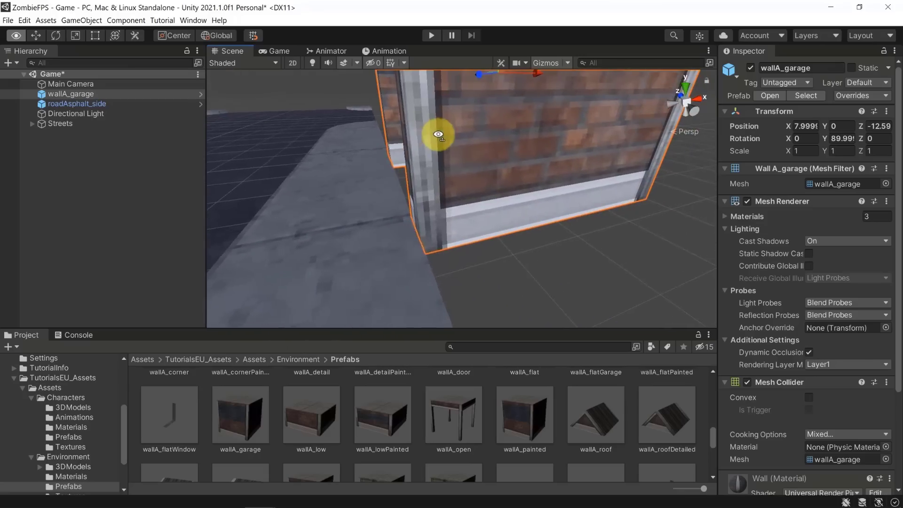
{"action": "left_click_drag", "start_coordinate": [405, 190], "coordinate": [415, 162], "text": "alt"}
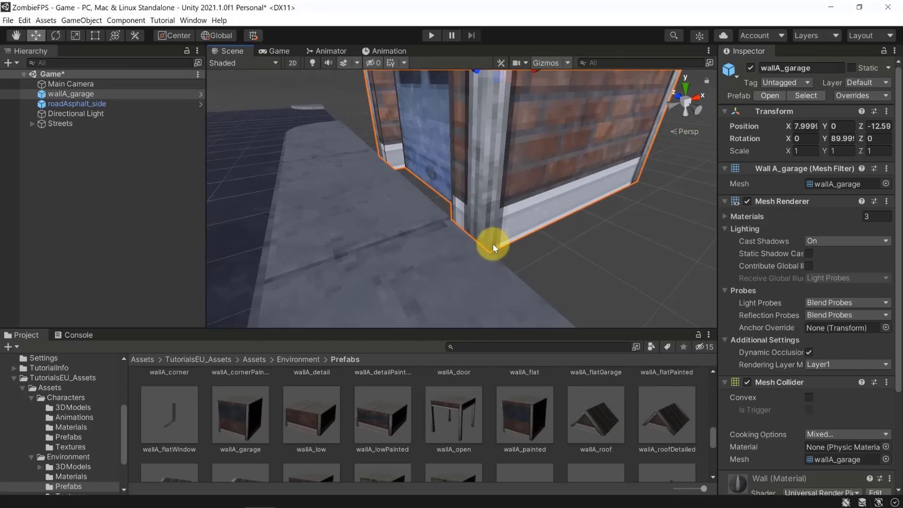
{"action": "left_click", "coordinate": [485, 228]}
{"action": "left_click", "coordinate": [445, 227]}
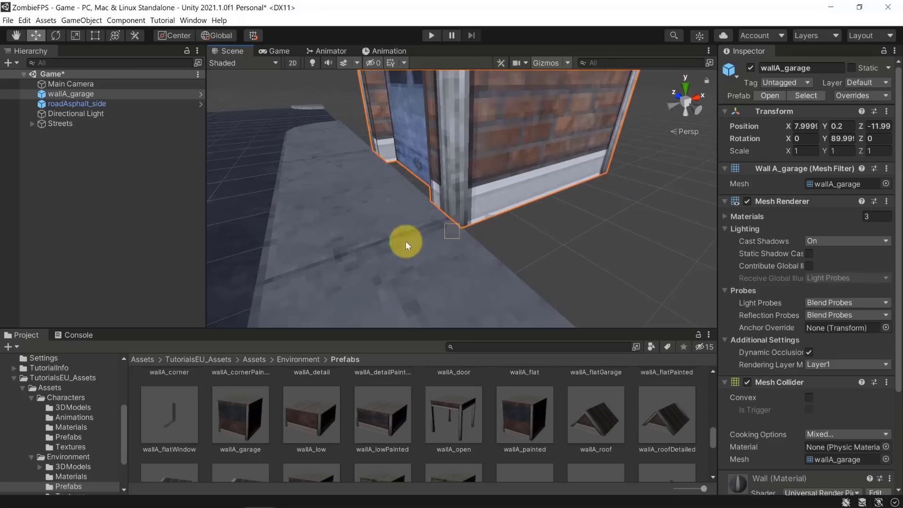
{"action": "left_click_drag", "start_coordinate": [406, 240], "coordinate": [514, 204]}
- Slide the garage along the street until its front aligns with the sidewalk seams, at about Z -11.97
{"action": "left_click_drag", "start_coordinate": [508, 254], "coordinate": [527, 236], "text": "alt"}
{"action": "scroll", "coordinate": [458, 245], "scroll_direction": "down", "scroll_amount": 4}
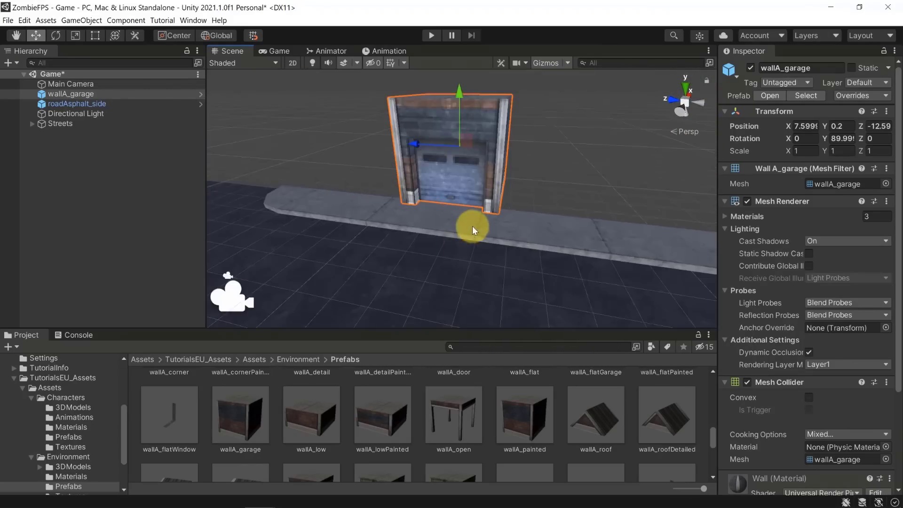
{"action": "left_click_drag", "start_coordinate": [473, 226], "coordinate": [524, 240], "text": "alt"}
{"action": "scroll", "coordinate": [466, 188], "scroll_direction": "up", "scroll_amount": 4}
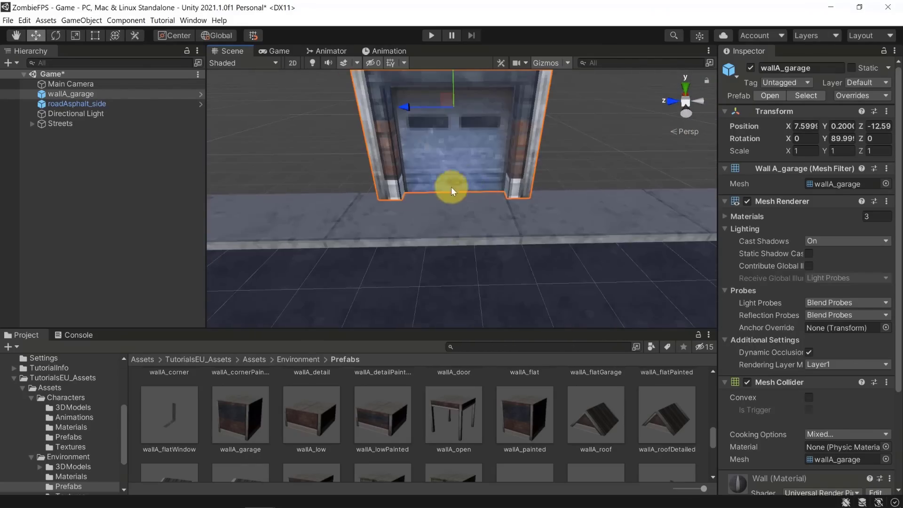
{"action": "scroll", "coordinate": [315, 233], "scroll_direction": "down", "scroll_amount": 10}
{"action": "scroll", "coordinate": [299, 216], "scroll_direction": "up", "scroll_amount": 10}
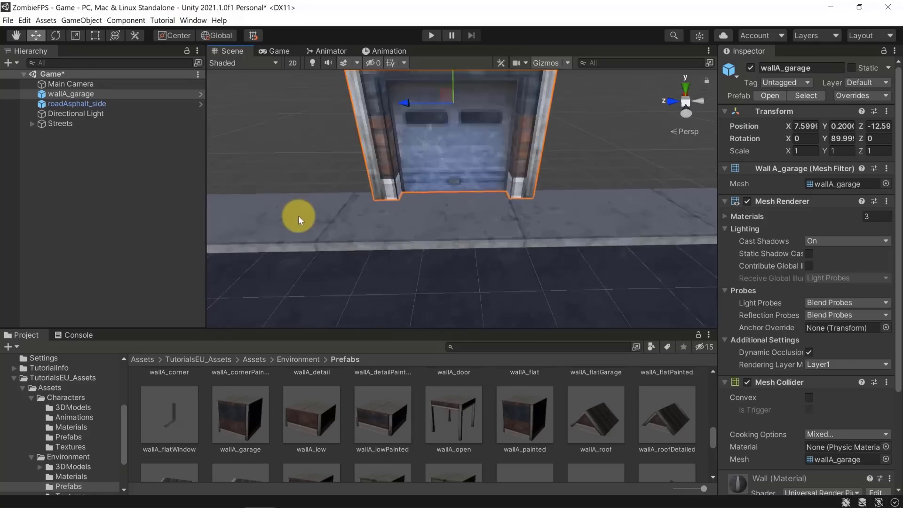
{"action": "scroll", "coordinate": [487, 183], "scroll_direction": "up", "scroll_amount": 3}
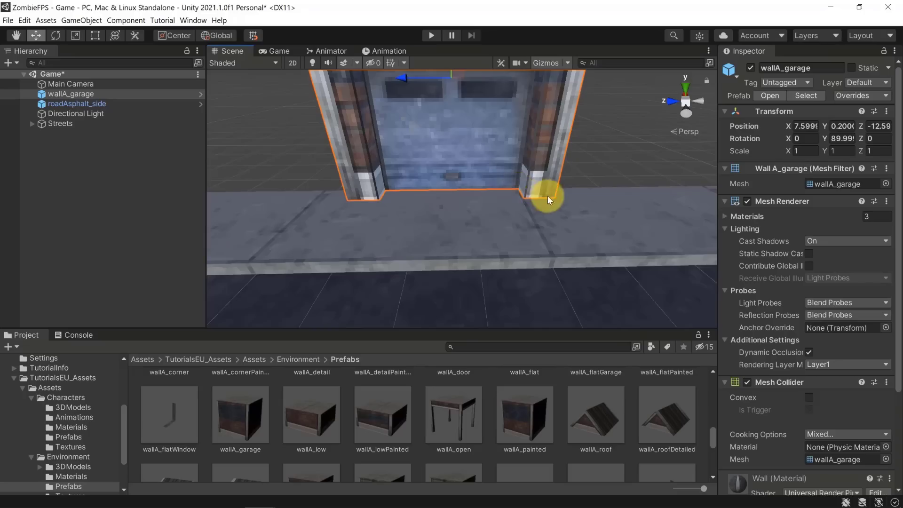
{"action": "left_click_drag", "start_coordinate": [407, 78], "coordinate": [382, 89]}
{"action": "right_click_drag", "start_coordinate": [409, 212], "coordinate": [426, 162]}
{"action": "key", "text": "a"}
{"action": "left_click_drag", "start_coordinate": [398, 131], "coordinate": [388, 134]}
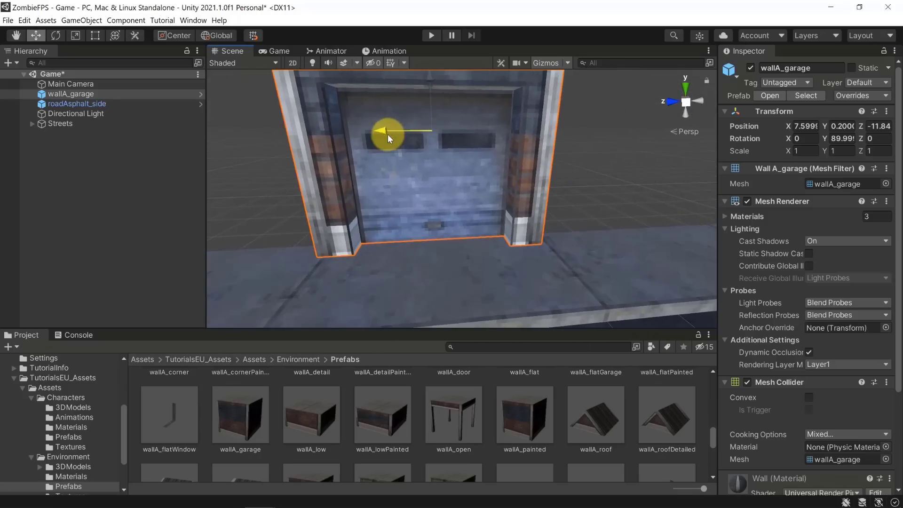
{"action": "right_click_drag", "start_coordinate": [475, 261], "coordinate": [549, 233]}
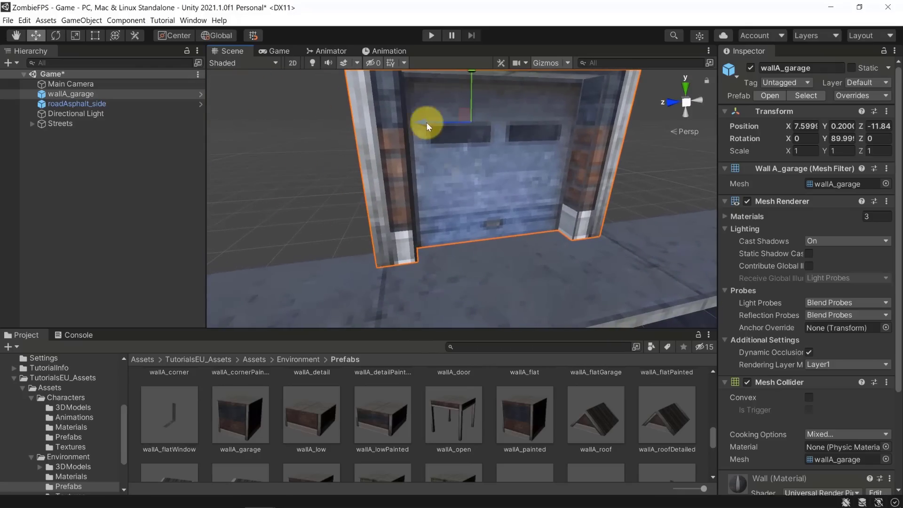
{"action": "left_click_drag", "start_coordinate": [428, 122], "coordinate": [429, 123]}
{"action": "right_click_drag", "start_coordinate": [522, 250], "coordinate": [480, 226]}
- Set the garage's Z position to -12 and its X position to 7.6, then clear the selection
{"action": "left_click", "coordinate": [880, 126]}
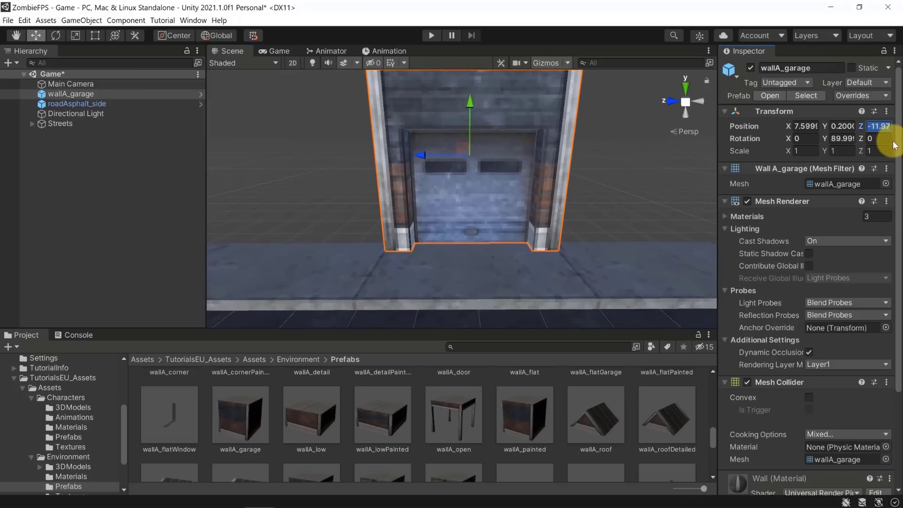
{"action": "type", "text": "-12"}
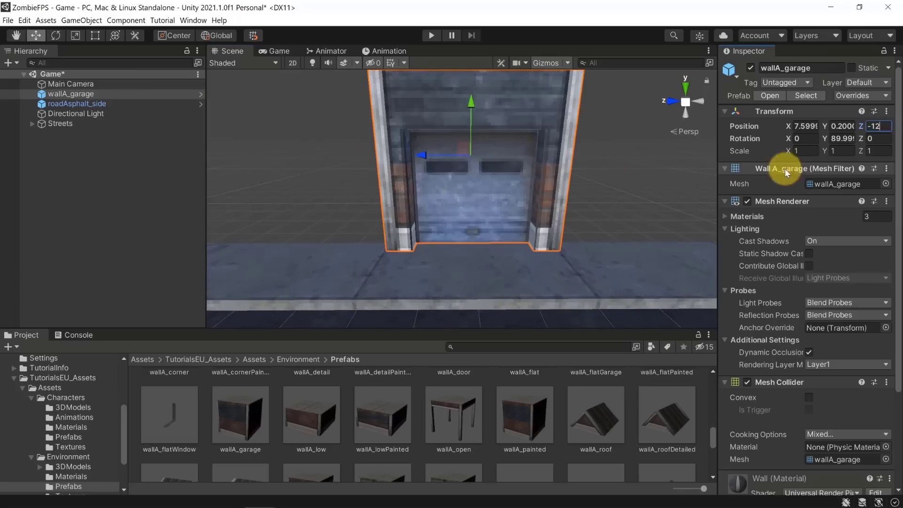
{"action": "left_click", "coordinate": [806, 127]}
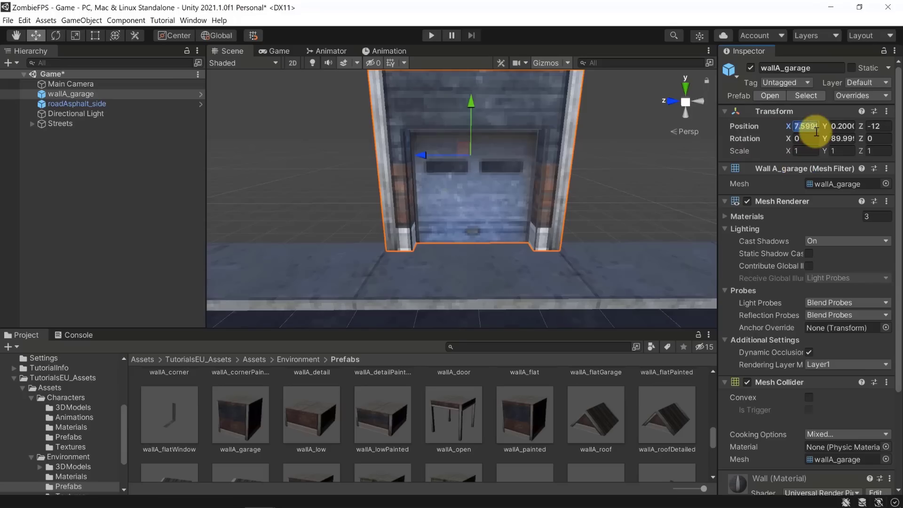
{"action": "type", "text": "7."}
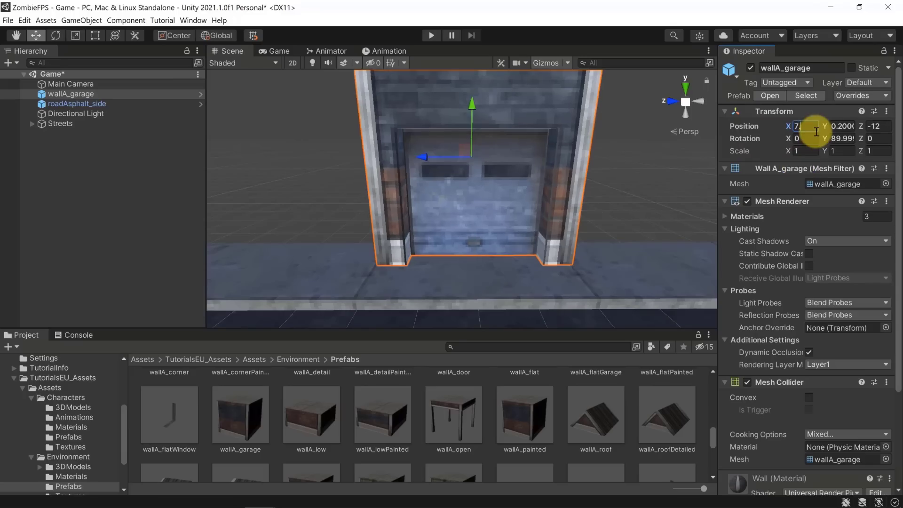
{"action": "type", "text": "6"}
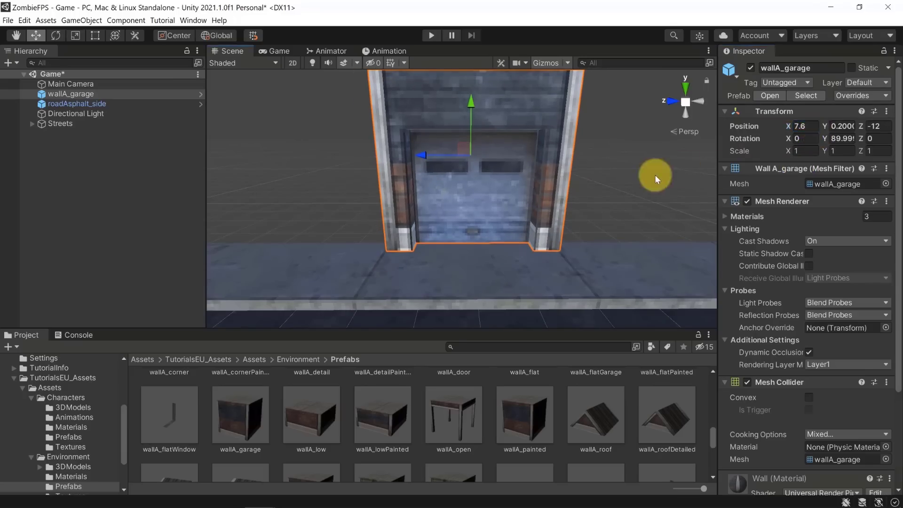
{"action": "left_click", "coordinate": [656, 175]}
- Vertex-snap the garage's front corner to the sidewalk's outer edge at the seam, at about 8, 0.2, -12, and deselect it
{"action": "left_click_drag", "start_coordinate": [656, 176], "coordinate": [418, 213], "text": "alt"}
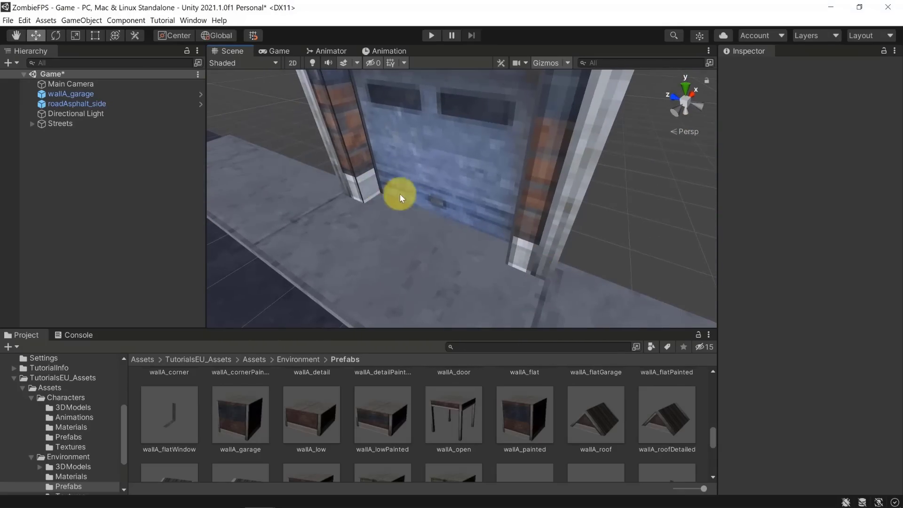
{"action": "left_click", "coordinate": [352, 190]}
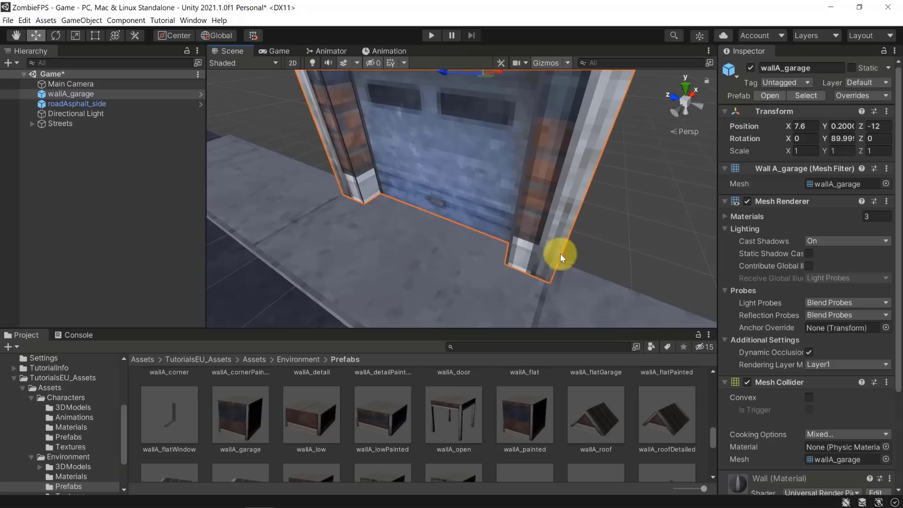
{"action": "key", "text": "v"}
{"action": "mouse_move", "coordinate": [554, 266]}
{"action": "left_mouse_down"}
{"action": "mouse_move", "coordinate": [550, 274]}
{"action": "mouse_move", "coordinate": [554, 261]}
{"action": "left_mouse_up"}
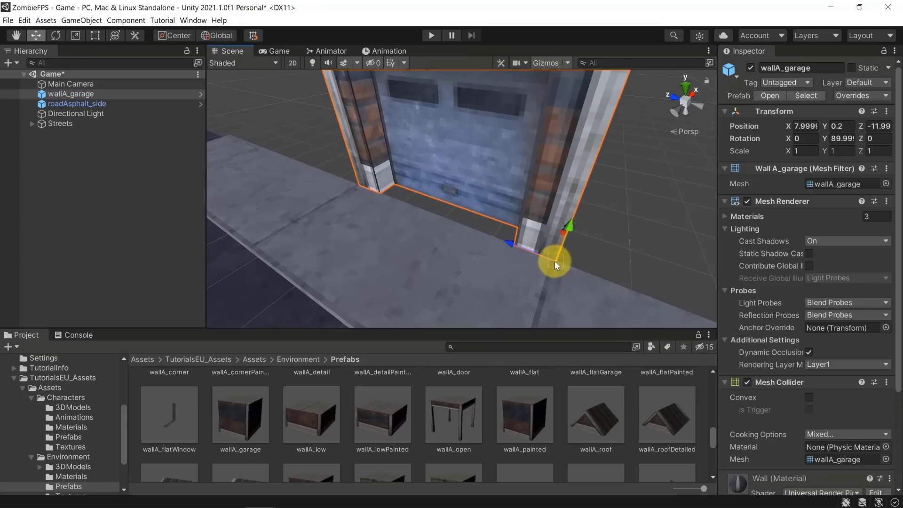
{"action": "left_click", "coordinate": [611, 266]}
- Duplicate the roadAsphalt_center tile and move the copy under the garage to fill the gap at its door, at 7.75, 0, -12
{"action": "right_click_drag", "start_coordinate": [571, 240], "coordinate": [483, 234]}
{"action": "key", "text": "d"}
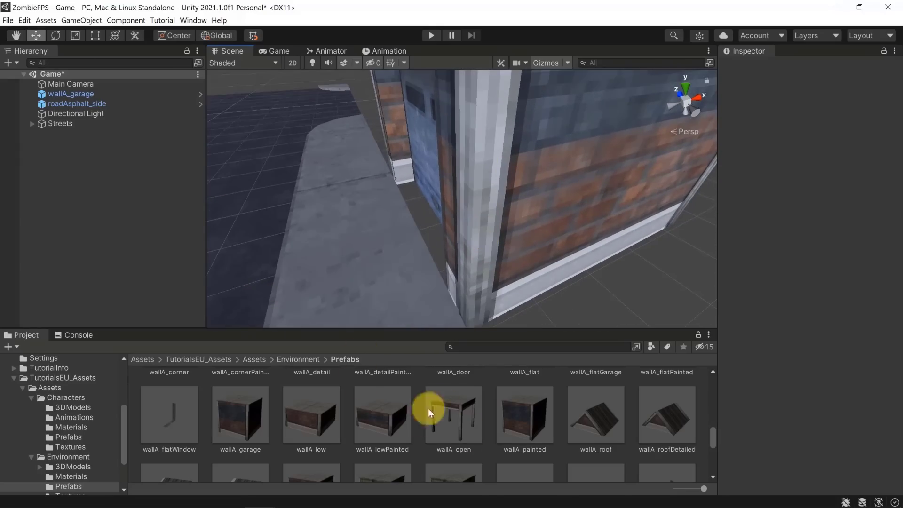
{"action": "left_click", "coordinate": [257, 196]}
{"action": "left_click", "coordinate": [254, 116]}
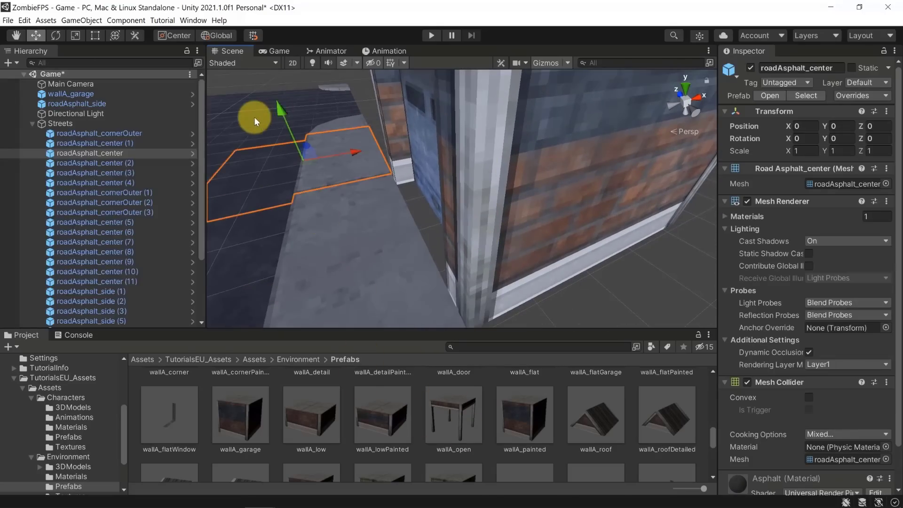
{"action": "left_click", "coordinate": [426, 233]}
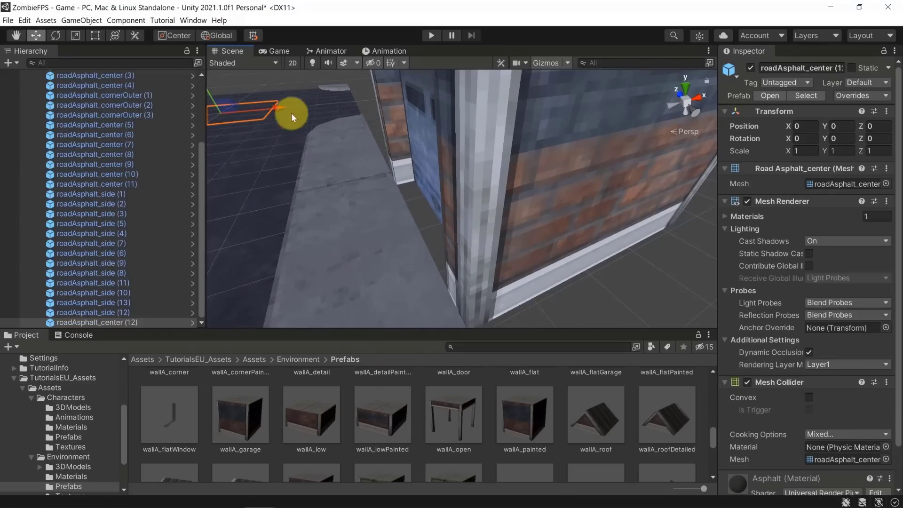
{"action": "left_click_drag", "start_coordinate": [262, 115], "coordinate": [430, 109]}
{"action": "left_click_drag", "start_coordinate": [365, 139], "coordinate": [584, 210], "text": "alt"}
{"action": "left_click_drag", "start_coordinate": [535, 257], "coordinate": [474, 175], "text": "alt"}
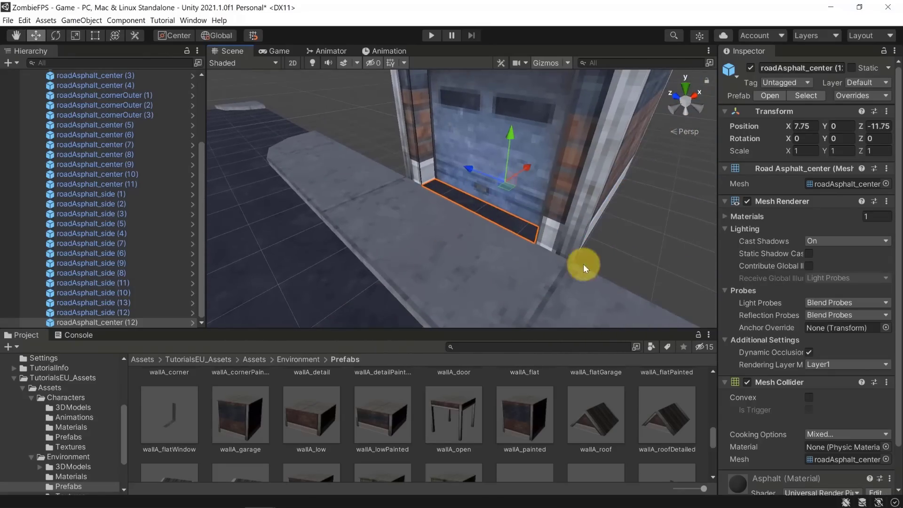
{"action": "left_click", "coordinate": [636, 253]}
{"action": "left_click_drag", "start_coordinate": [637, 253], "coordinate": [353, 301], "text": "alt"}
{"action": "left_click", "coordinate": [357, 297]}
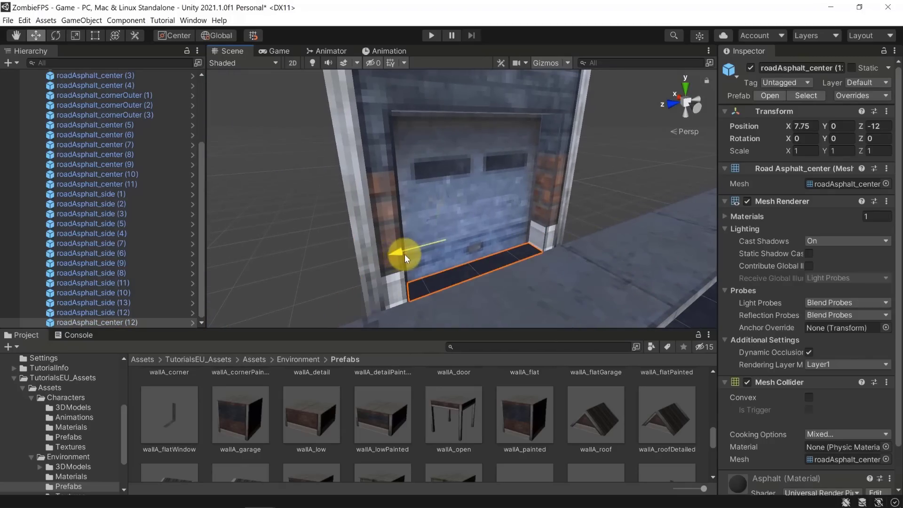
{"action": "left_click", "coordinate": [595, 203]}
- Place a wallA_painted prefab beside the garage and vertex-snap it flush to its wall at about 8, 0.2, -16
{"action": "scroll", "coordinate": [550, 234], "scroll_direction": "down", "scroll_amount": 10}
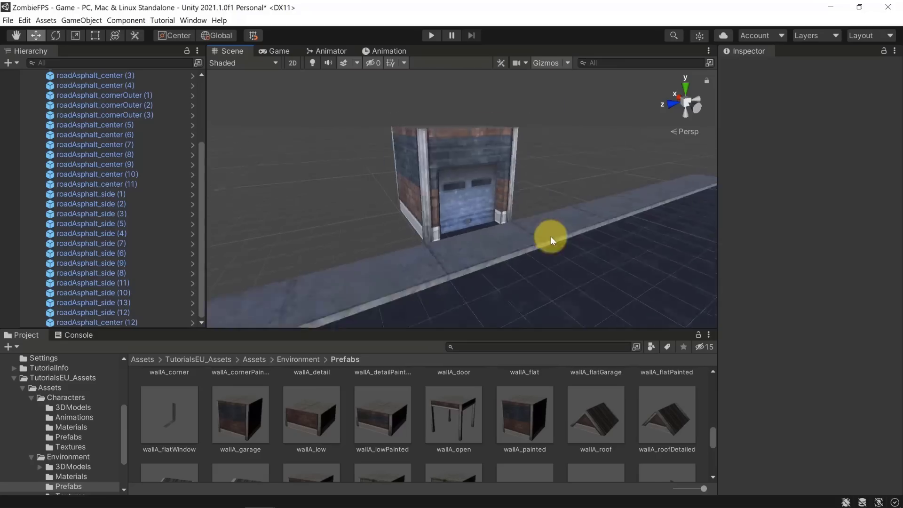
{"action": "scroll", "coordinate": [504, 202], "scroll_direction": "up", "scroll_amount": 4}
{"action": "scroll", "coordinate": [489, 197], "scroll_direction": "down", "scroll_amount": 3}
{"action": "left_click_drag", "start_coordinate": [512, 192], "coordinate": [415, 182], "text": "alt"}
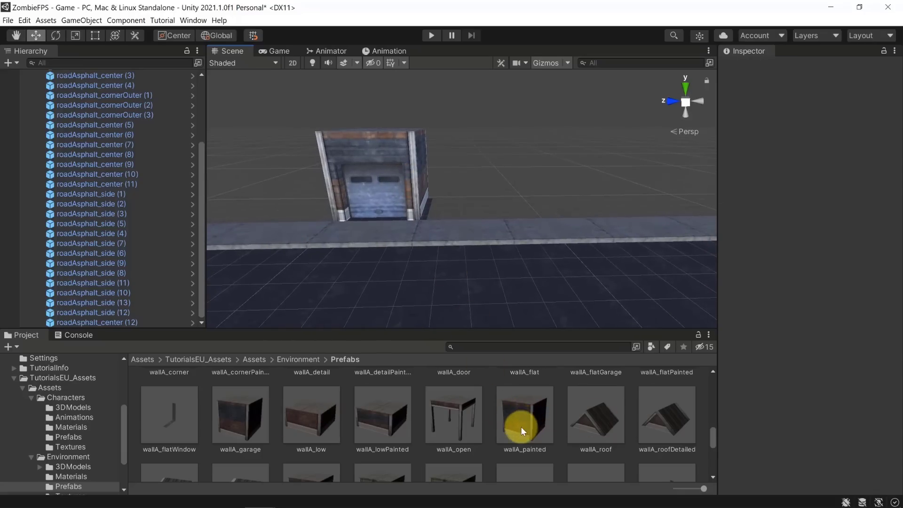
{"action": "left_click_drag", "start_coordinate": [521, 427], "coordinate": [474, 216]}
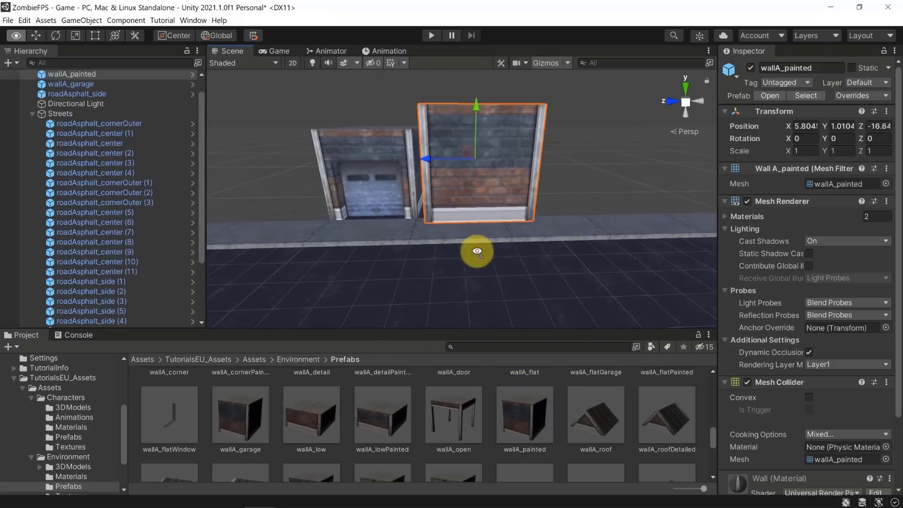
{"action": "left_click_drag", "start_coordinate": [477, 252], "coordinate": [437, 236], "text": "alt"}
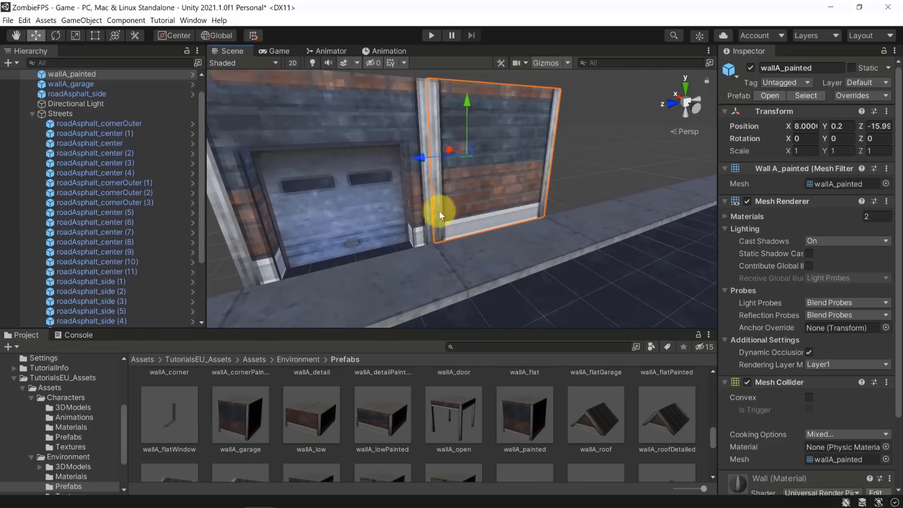
{"action": "left_click", "coordinate": [628, 161]}
- Find the wallA_door prefab and place it on the sidewalk past the painted wall at about 5.04, 0.2, -20.03
{"action": "scroll", "coordinate": [500, 196], "scroll_direction": "down", "scroll_amount": 5}
{"action": "scroll", "coordinate": [538, 190], "scroll_direction": "up", "scroll_amount": 3}
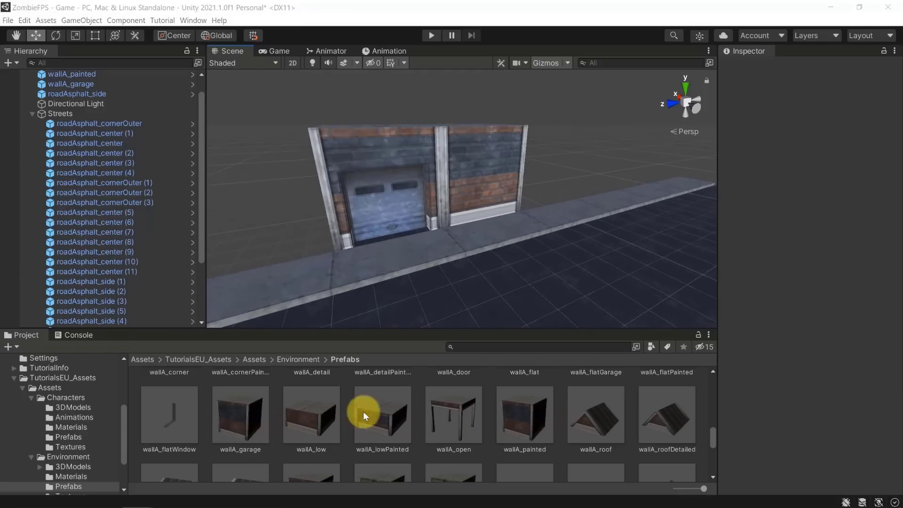
{"action": "left_click", "coordinate": [313, 412]}
{"action": "scroll", "coordinate": [313, 412], "scroll_direction": "up", "scroll_amount": 1}
{"action": "left_click", "coordinate": [451, 402]}
{"action": "scroll", "coordinate": [446, 392], "scroll_direction": "up", "scroll_amount": 1}
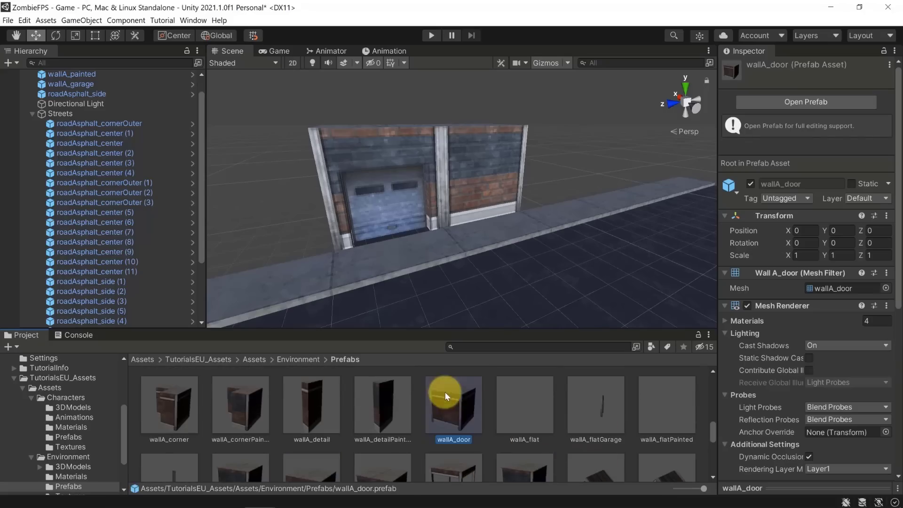
{"action": "left_click_drag", "start_coordinate": [453, 405], "coordinate": [632, 243]}
{"action": "right_click_drag", "start_coordinate": [632, 243], "coordinate": [432, 272]}
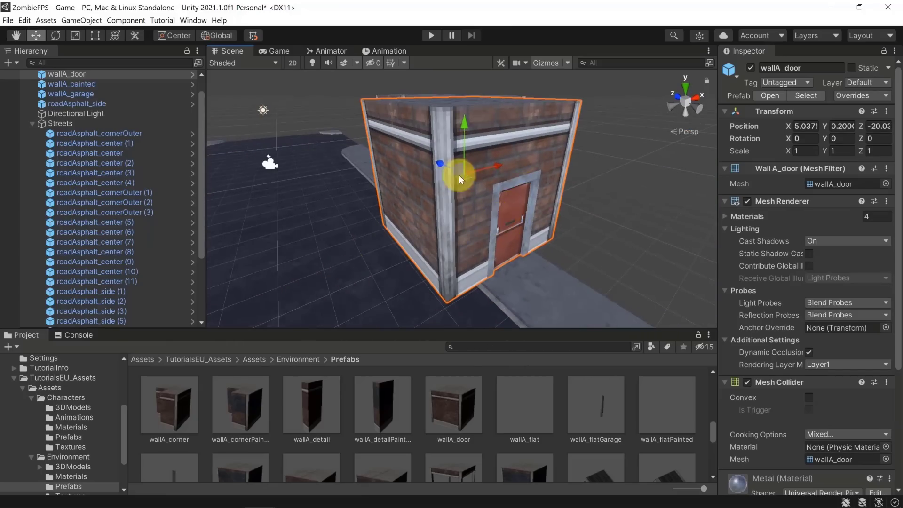
- Rotate wallA_door to 90 degrees around Y and snap it flush beside the painted wall, facing the street
{"action": "key", "text": "e"}
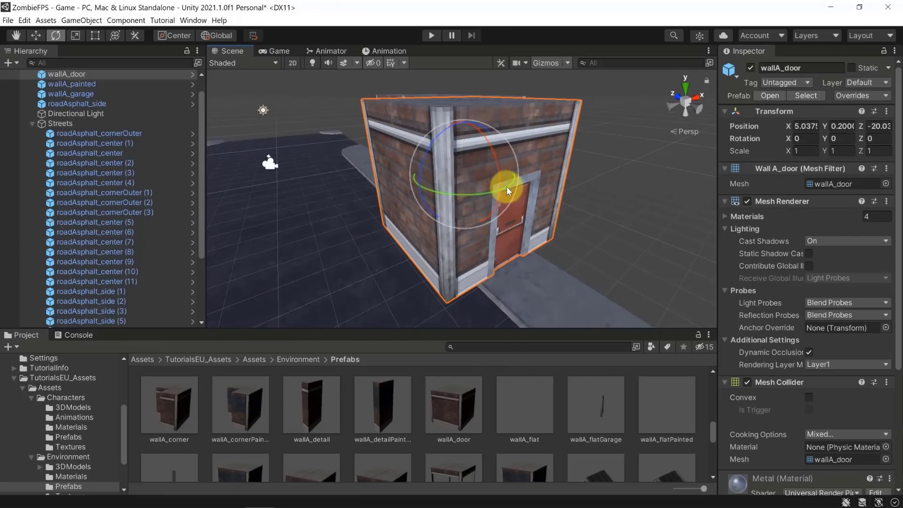
{"action": "left_click_drag", "start_coordinate": [507, 186], "coordinate": [420, 204]}
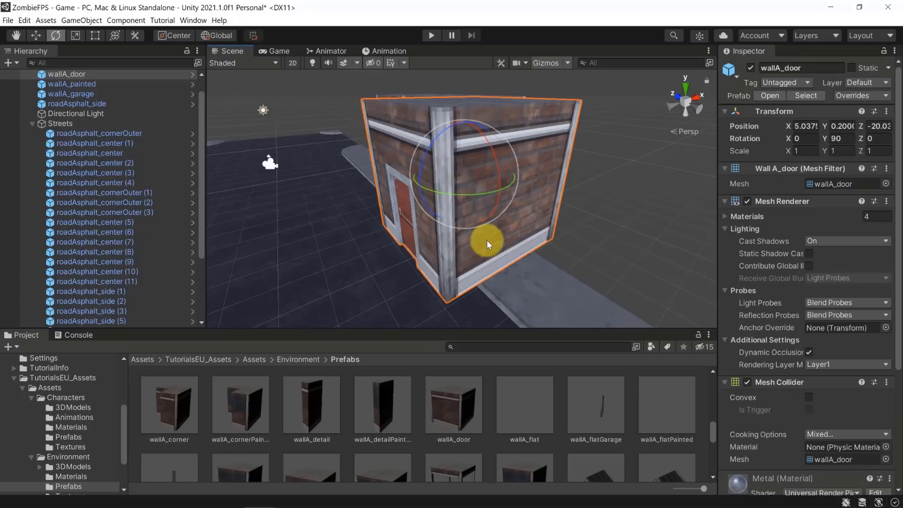
{"action": "key", "text": "w"}
{"action": "left_click_drag", "start_coordinate": [500, 166], "coordinate": [555, 160]}
{"action": "left_click_drag", "start_coordinate": [416, 220], "coordinate": [559, 216], "text": "alt"}
{"action": "left_click_drag", "start_coordinate": [466, 231], "coordinate": [479, 229]}
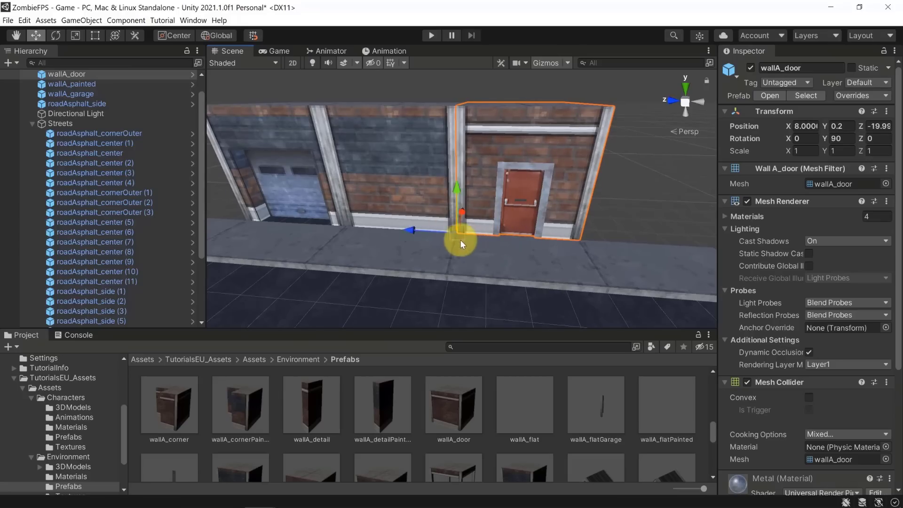
{"action": "mouse_move", "coordinate": [451, 114]}
{"action": "left_mouse_down"}
{"action": "mouse_move", "coordinate": [472, 113]}
{"action": "mouse_move", "coordinate": [465, 121]}
{"action": "left_mouse_up"}
{"action": "left_click", "coordinate": [643, 166]}
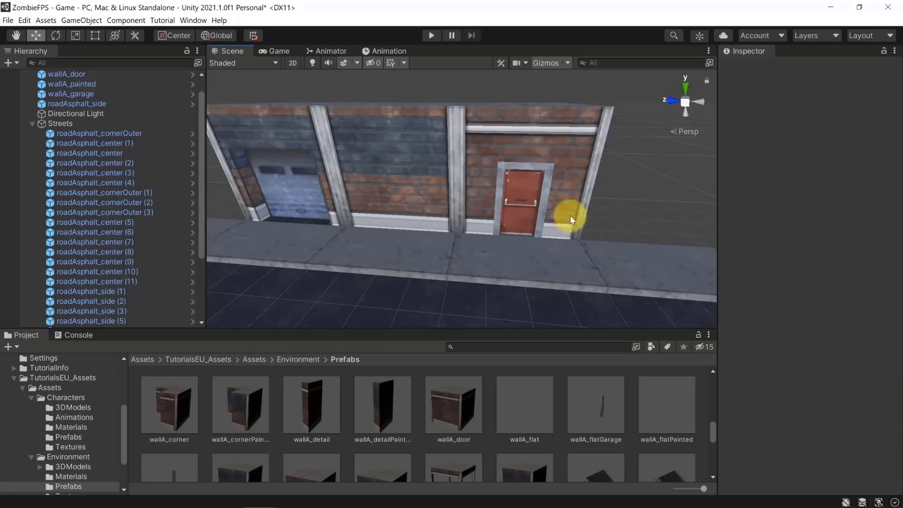
- Add the wallA_window prefab to the scene on the sidewalk beyond the door wall
{"action": "right_click_drag", "start_coordinate": [577, 218], "coordinate": [600, 178]}
{"action": "scroll", "coordinate": [481, 219], "scroll_direction": "down", "scroll_amount": 6}
{"action": "scroll", "coordinate": [481, 220], "scroll_direction": "up", "scroll_amount": 3}
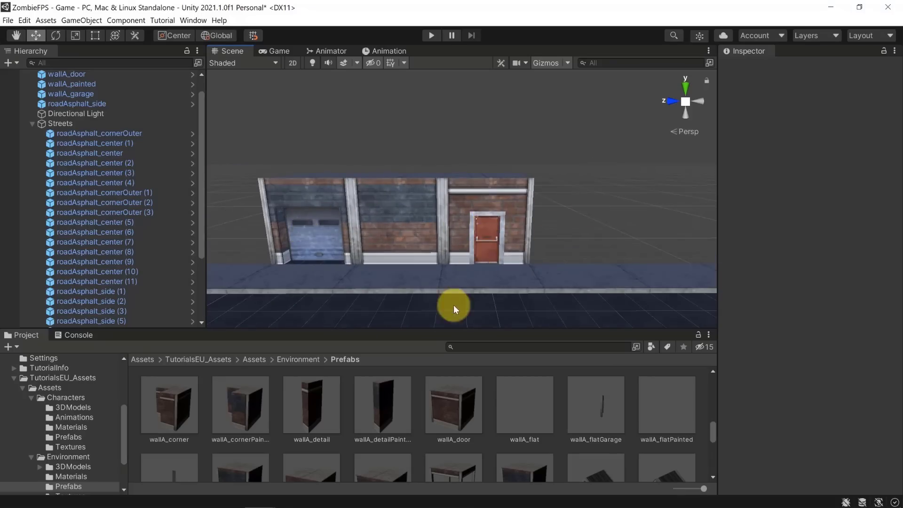
{"action": "scroll", "coordinate": [454, 305], "scroll_direction": "down", "scroll_amount": 1}
{"action": "scroll", "coordinate": [330, 437], "scroll_direction": "down", "scroll_amount": 2}
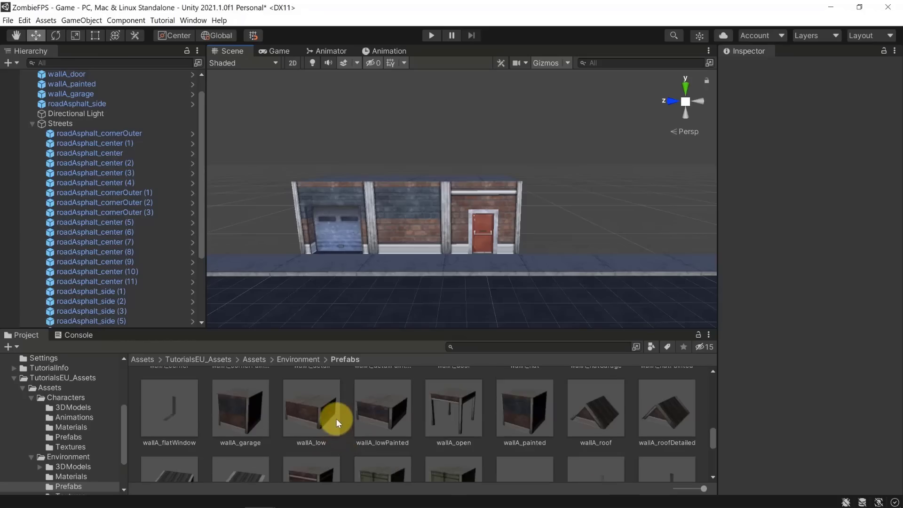
{"action": "scroll", "coordinate": [475, 411], "scroll_direction": "down", "scroll_amount": 4}
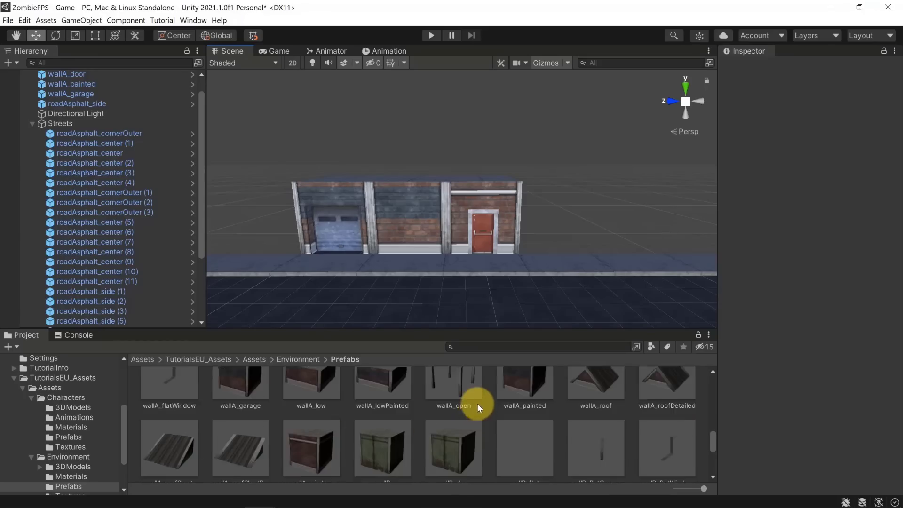
{"action": "scroll", "coordinate": [383, 403], "scroll_direction": "up", "scroll_amount": 2}
{"action": "left_click", "coordinate": [338, 425]}
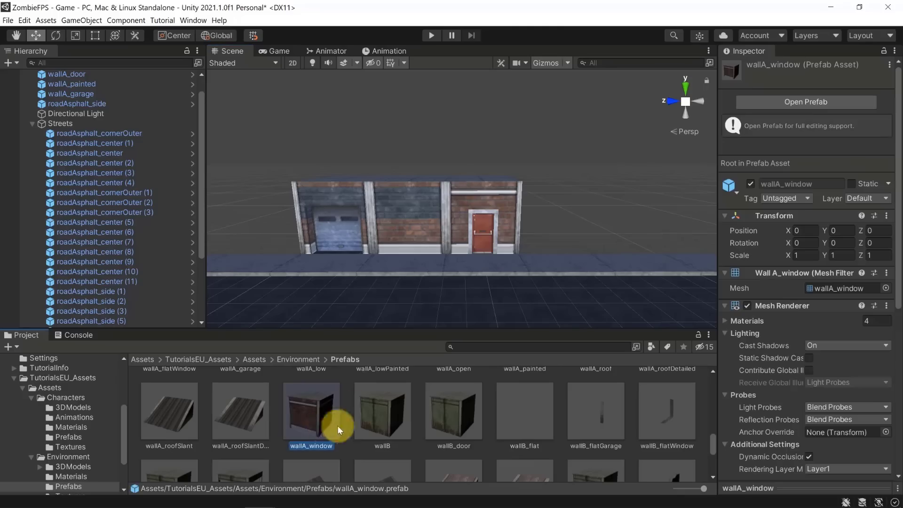
{"action": "left_click_drag", "start_coordinate": [352, 403], "coordinate": [580, 256]}
{"action": "key", "text": "f"}
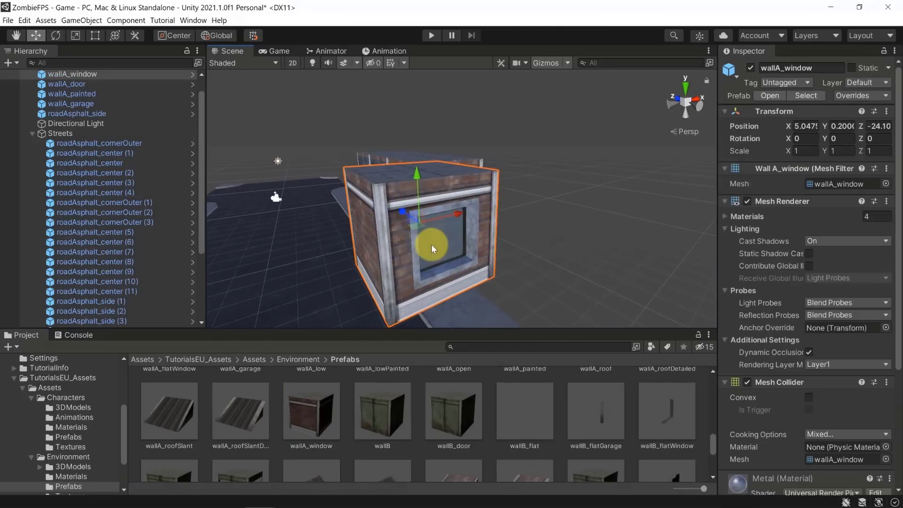
- Rotate wallA_window around Y so its window faces the street and snap it flush against the door wall
{"action": "key", "text": "e"}
{"action": "left_click_drag", "start_coordinate": [458, 227], "coordinate": [383, 275]}
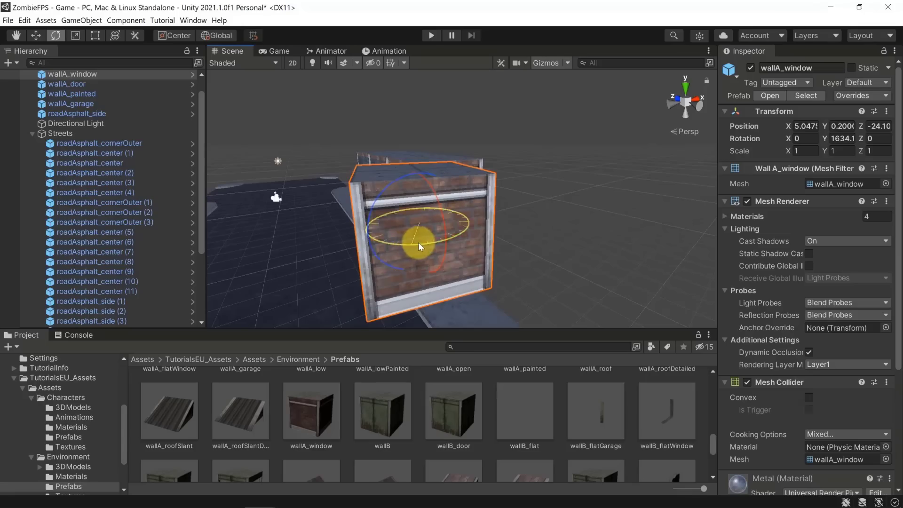
{"action": "left_click_drag", "start_coordinate": [419, 242], "coordinate": [617, 191]}
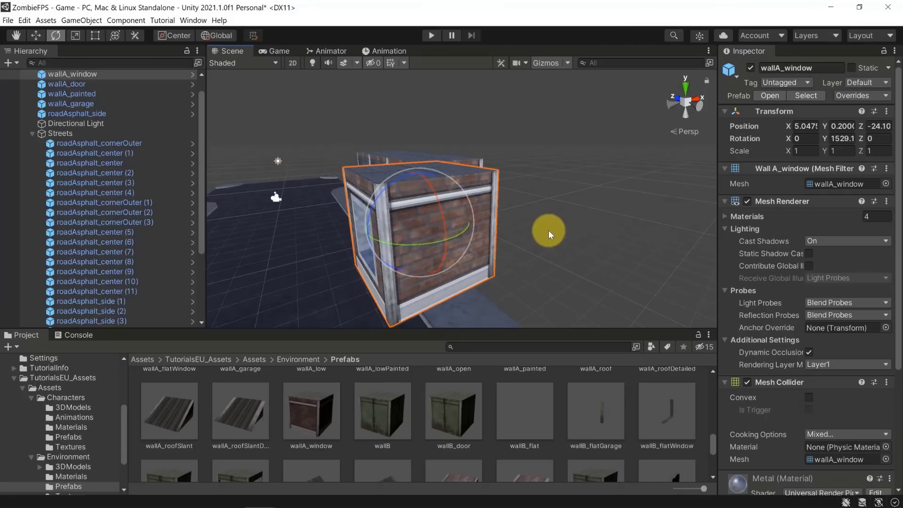
{"action": "key", "text": "w"}
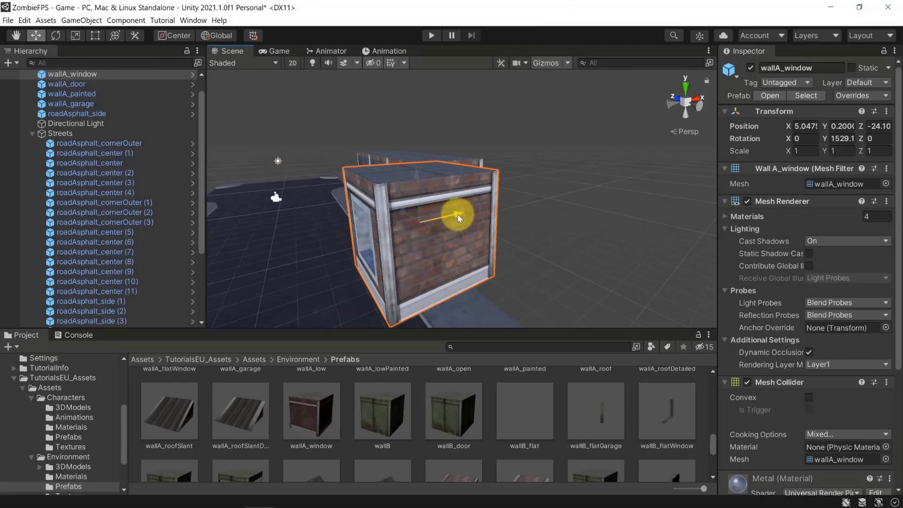
{"action": "left_click_drag", "start_coordinate": [458, 213], "coordinate": [451, 255]}
{"action": "key", "text": "v"}
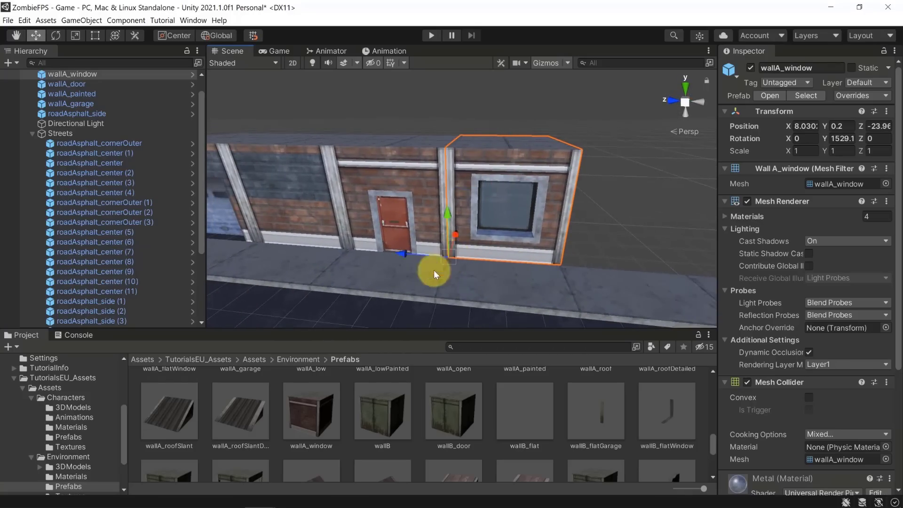
{"action": "left_click", "coordinate": [600, 236]}
{"action": "scroll", "coordinate": [466, 279], "scroll_direction": "down", "scroll_amount": 5}
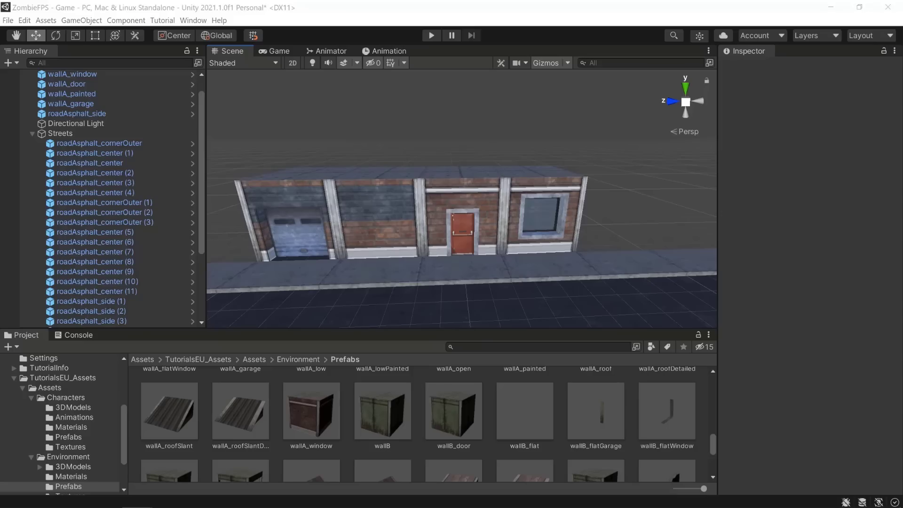
- Add the wallA_roof prefab on top of the building above the door section
{"action": "scroll", "coordinate": [455, 425], "scroll_direction": "up", "scroll_amount": 3}
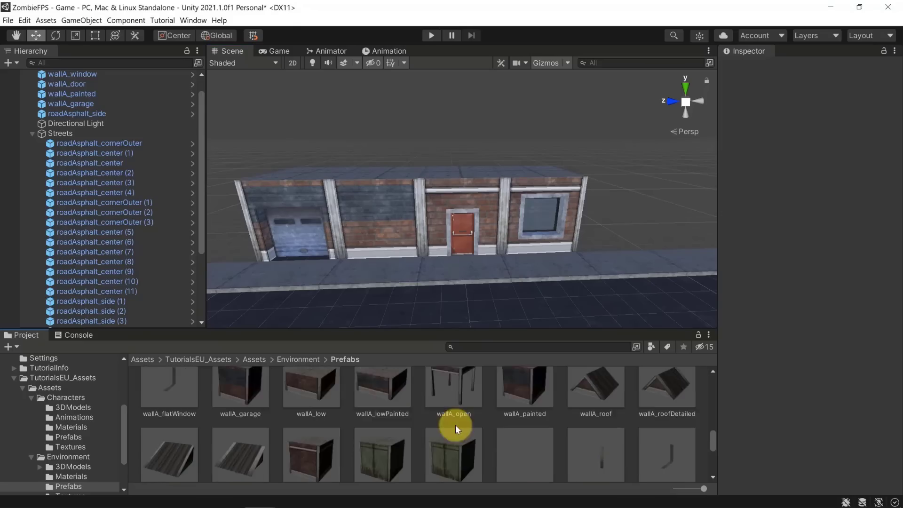
{"action": "left_click", "coordinate": [610, 424]}
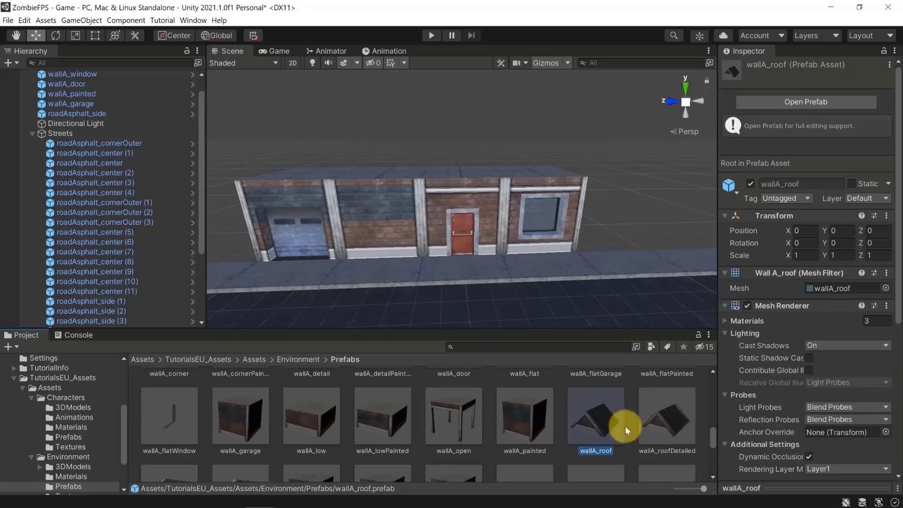
{"action": "left_click", "coordinate": [668, 418]}
{"action": "left_click_drag", "start_coordinate": [605, 420], "coordinate": [440, 172]}
{"action": "key", "text": "w"}
{"action": "right_click_drag", "start_coordinate": [500, 176], "coordinate": [421, 178]}
{"action": "key", "text": "d"}
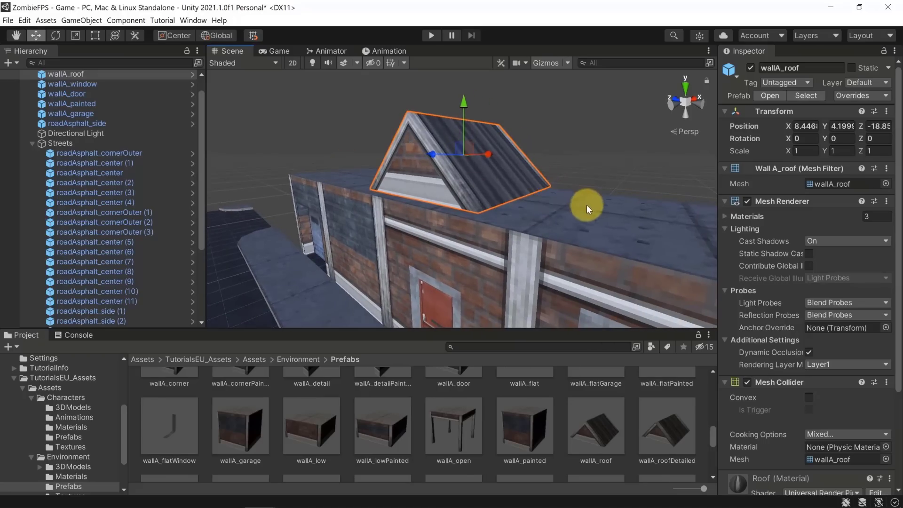
- Rotate wallA_roof to 90 degrees around Y and vertex-snap it onto the top corner of the door section
{"action": "key", "text": "e"}
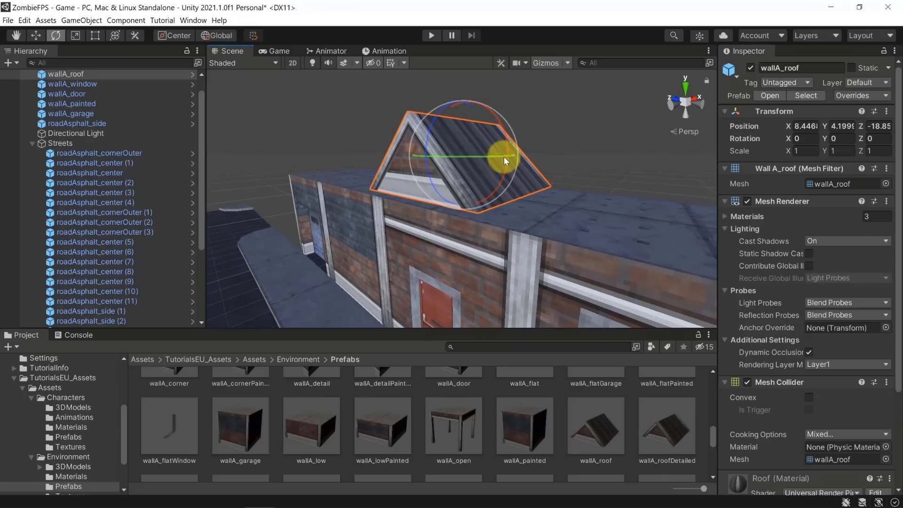
{"action": "left_click_drag", "start_coordinate": [481, 158], "coordinate": [339, 169]}
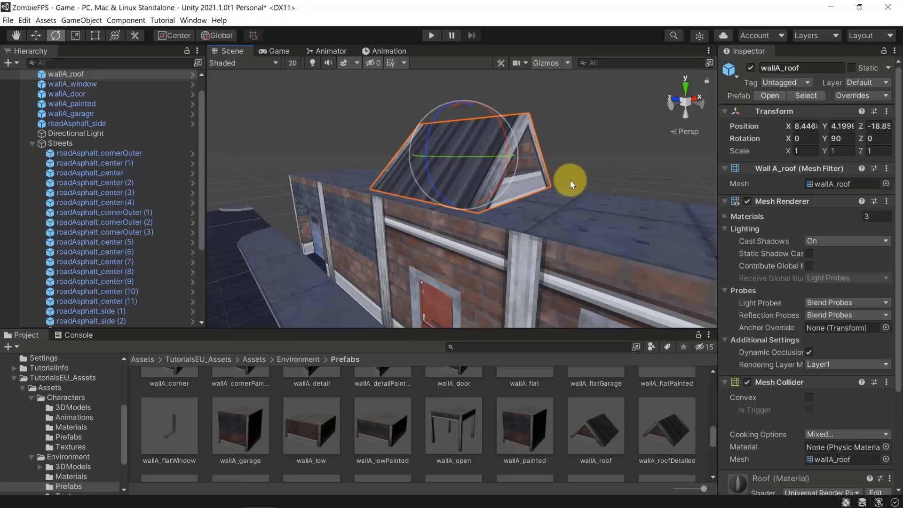
{"action": "left_click_drag", "start_coordinate": [570, 180], "coordinate": [589, 189], "text": "alt"}
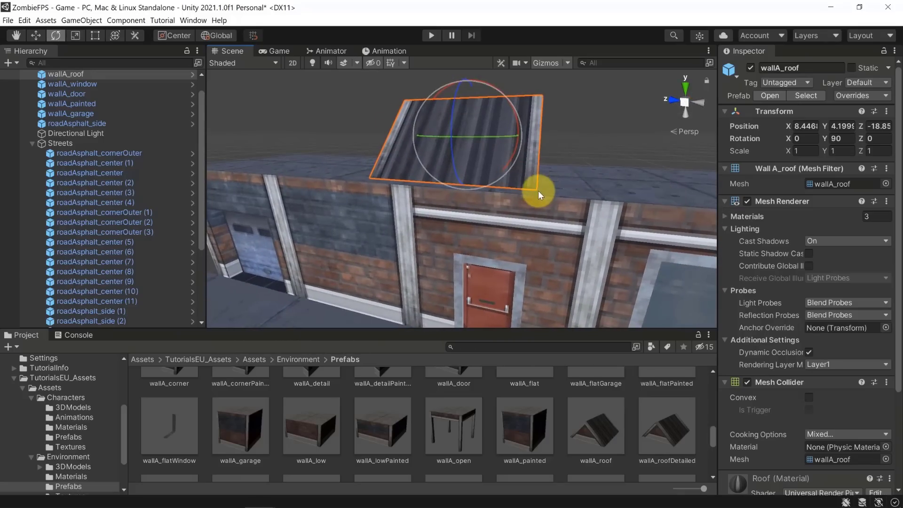
{"action": "key", "text": "v"}
{"action": "key", "text": "v"}
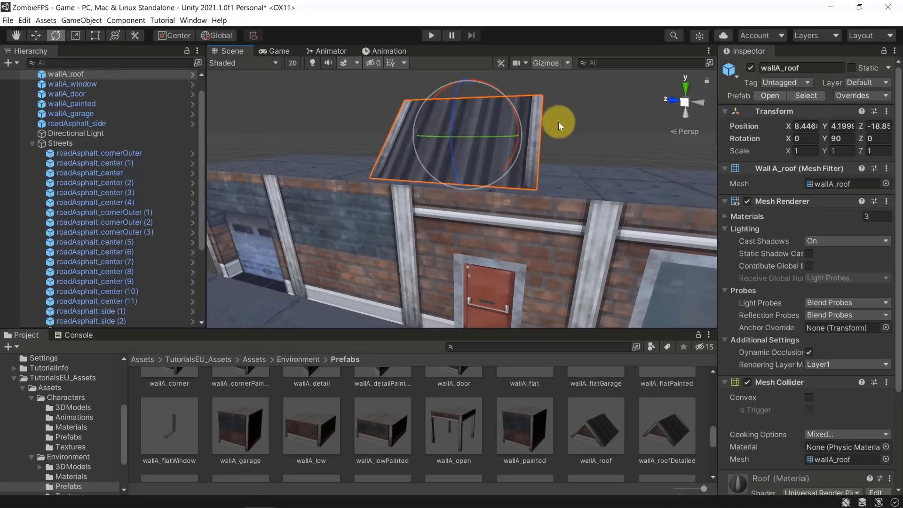
{"action": "key", "text": "w"}
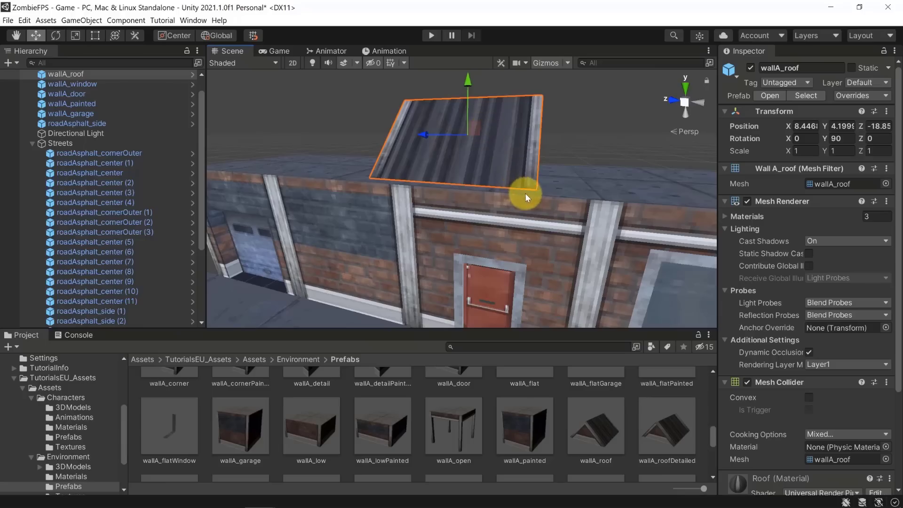
{"action": "key", "text": "v"}
{"action": "left_click_drag", "start_coordinate": [534, 190], "coordinate": [555, 203]}
- Duplicate the roof piece twice and snap the copies over the painted wall and garage sections
{"action": "key", "text": "ctrl+d"}
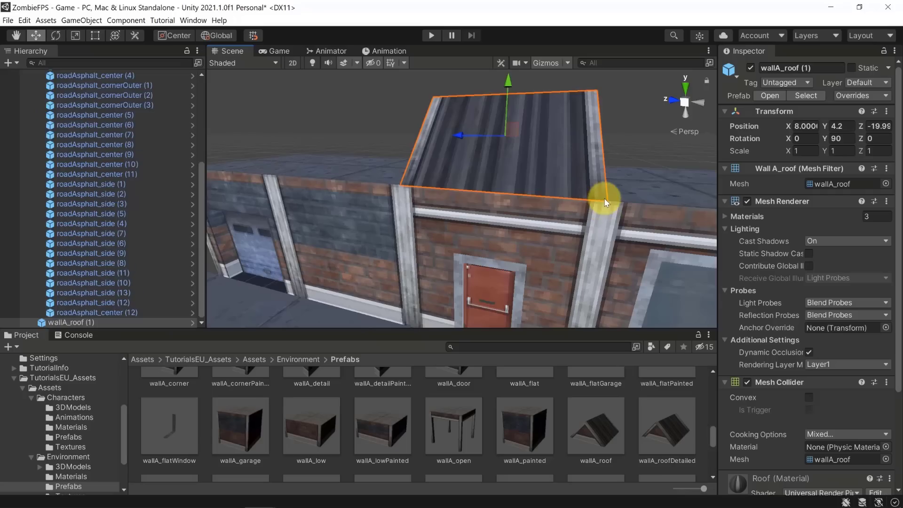
{"action": "left_click_drag", "start_coordinate": [605, 200], "coordinate": [459, 128]}
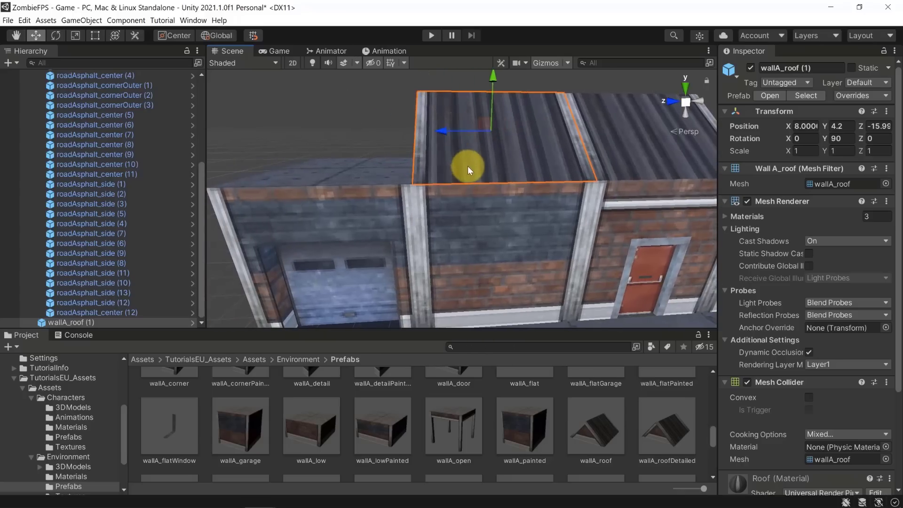
{"action": "key", "text": "ctrl+d"}
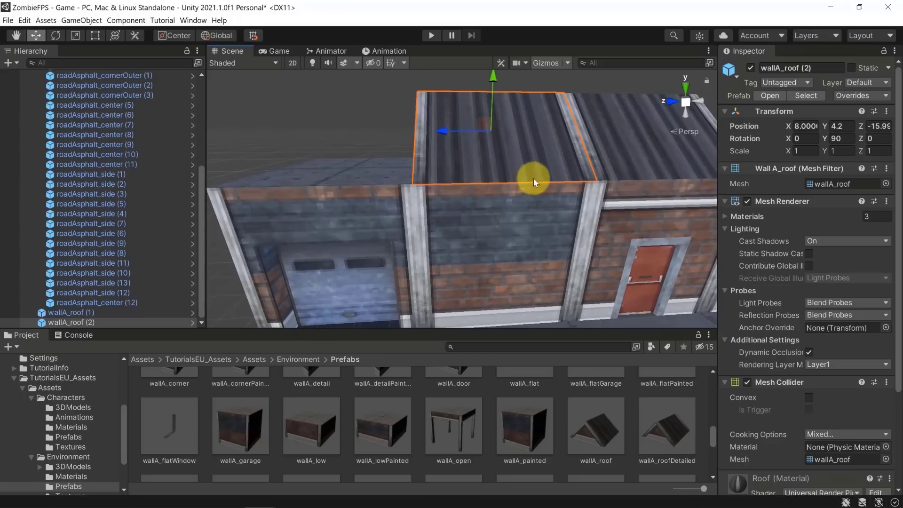
{"action": "key", "text": "v"}
{"action": "left_click_drag", "start_coordinate": [592, 180], "coordinate": [433, 190]}
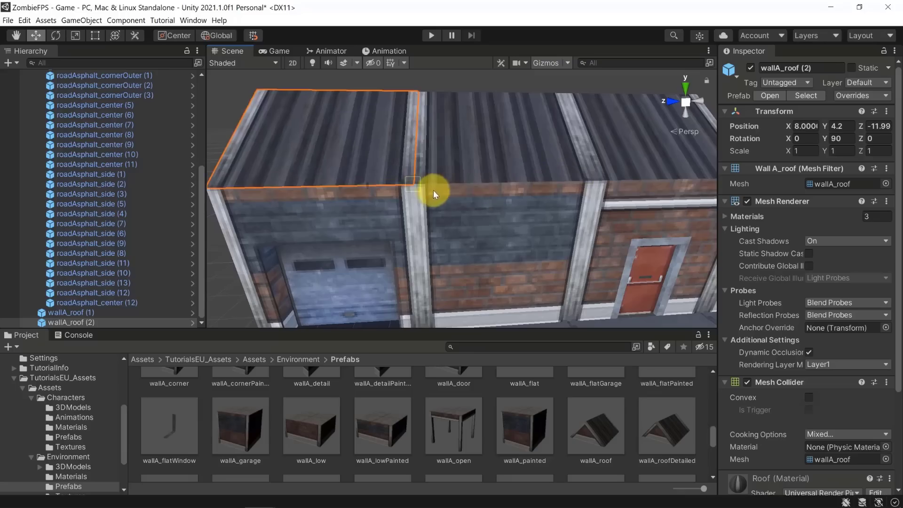
{"action": "left_click_drag", "start_coordinate": [470, 153], "coordinate": [409, 158], "text": "alt"}
- Duplicate the garage roof piece and snap the copy over the window section
{"action": "key", "text": "ctrl+d"}
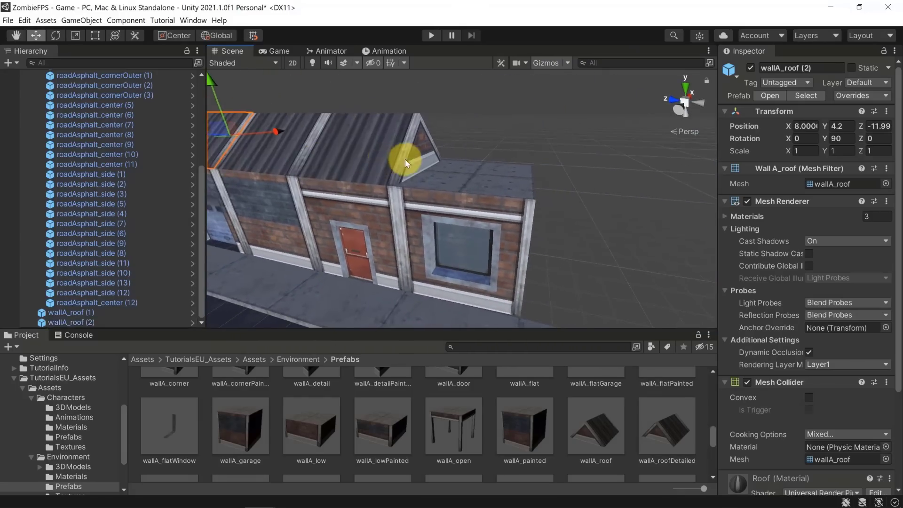
{"action": "left_click_drag", "start_coordinate": [282, 174], "coordinate": [294, 164], "text": "alt"}
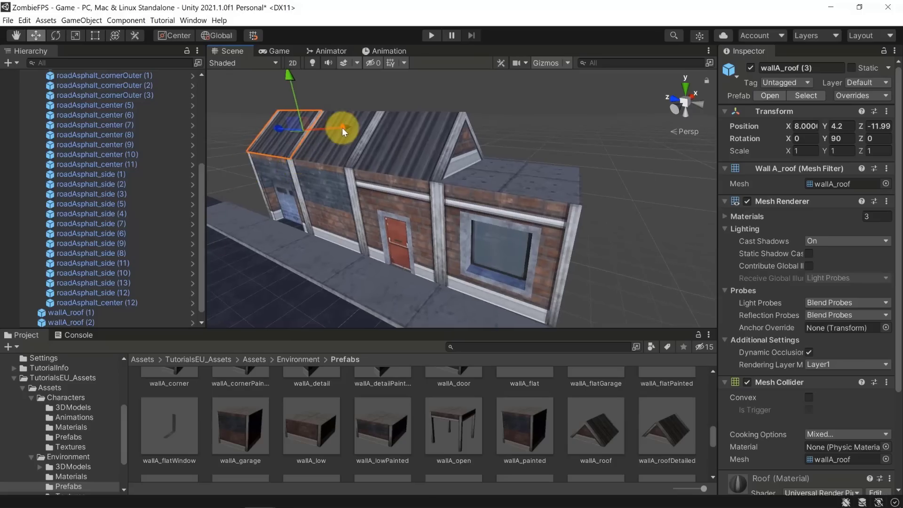
{"action": "left_click_drag", "start_coordinate": [342, 128], "coordinate": [330, 168]}
{"action": "left_click_drag", "start_coordinate": [251, 132], "coordinate": [493, 249]}
{"action": "key", "text": "v"}
- Examine the roofed four-section building from the front and from an angle
{"action": "left_click_drag", "start_coordinate": [331, 214], "coordinate": [492, 207], "text": "alt"}
{"action": "scroll", "coordinate": [502, 208], "scroll_direction": "down", "scroll_amount": 10}
{"action": "scroll", "coordinate": [514, 209], "scroll_direction": "up", "scroll_amount": 5}
{"action": "left_click", "coordinate": [569, 177]}
{"action": "left_click_drag", "start_coordinate": [569, 177], "coordinate": [623, 210], "text": "alt"}
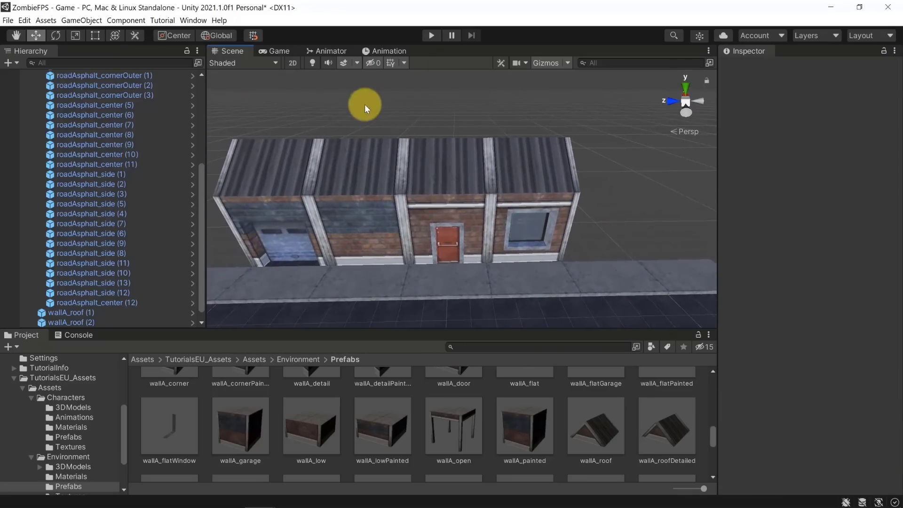
{"action": "left_click_drag", "start_coordinate": [365, 107], "coordinate": [342, 108], "text": "alt"}
{"action": "scroll", "coordinate": [386, 224], "scroll_direction": "down", "scroll_amount": 5}
{"action": "scroll", "coordinate": [443, 216], "scroll_direction": "up", "scroll_amount": 3}
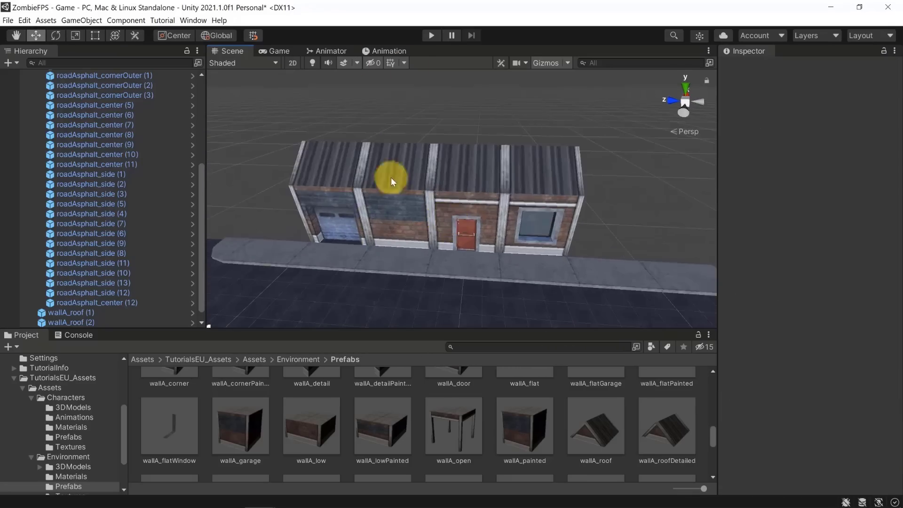
{"action": "left_click_drag", "start_coordinate": [390, 280], "coordinate": [305, 292], "text": "alt"}
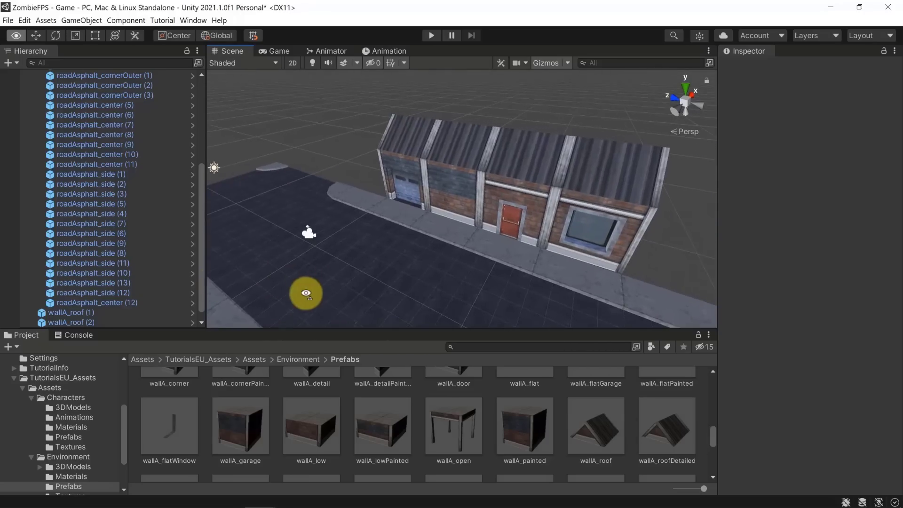
- Place the truck_green prefab at the edge of the asphalt road, near the curved sidewalk corner
{"action": "scroll", "coordinate": [472, 436], "scroll_direction": "down", "scroll_amount": 2}
{"action": "scroll", "coordinate": [472, 436], "scroll_direction": "down", "scroll_amount": 6}
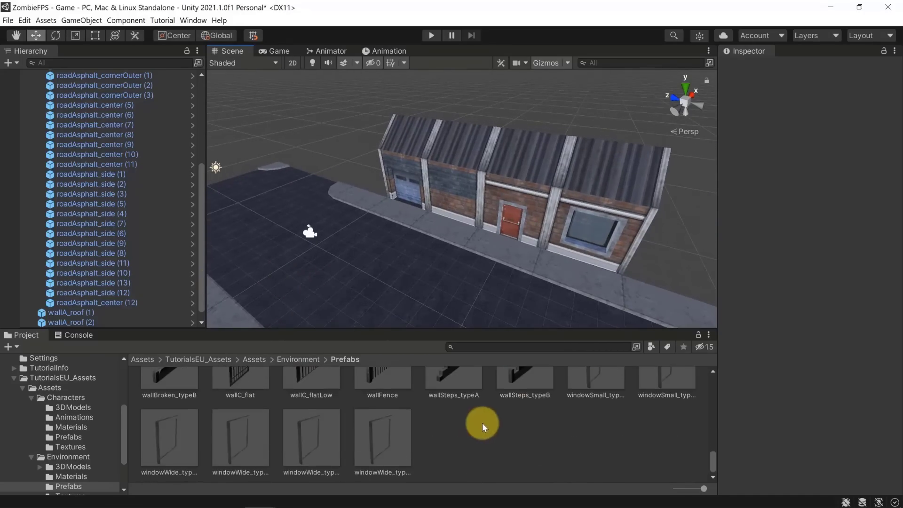
{"action": "scroll", "coordinate": [233, 410], "scroll_direction": "up", "scroll_amount": 8}
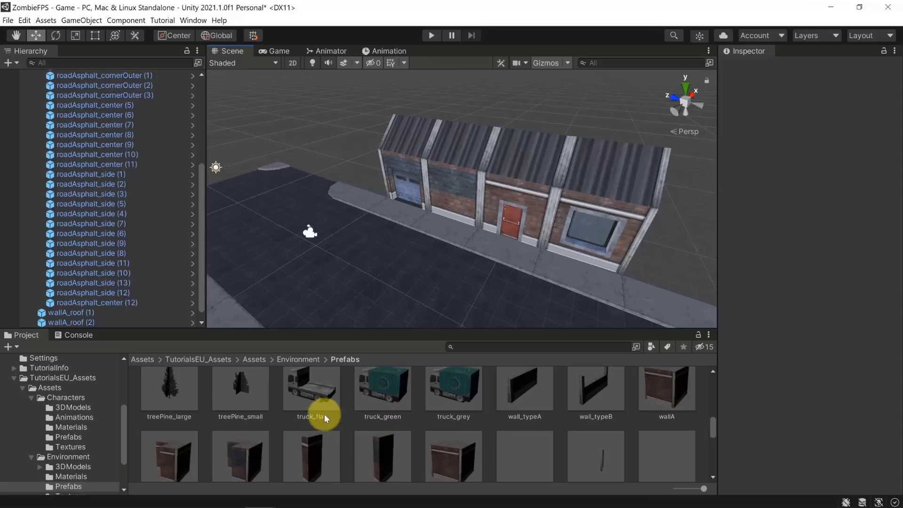
{"action": "left_click_drag", "start_coordinate": [355, 210], "coordinate": [375, 178], "text": "alt"}
{"action": "scroll", "coordinate": [382, 389], "scroll_direction": "up", "scroll_amount": 2}
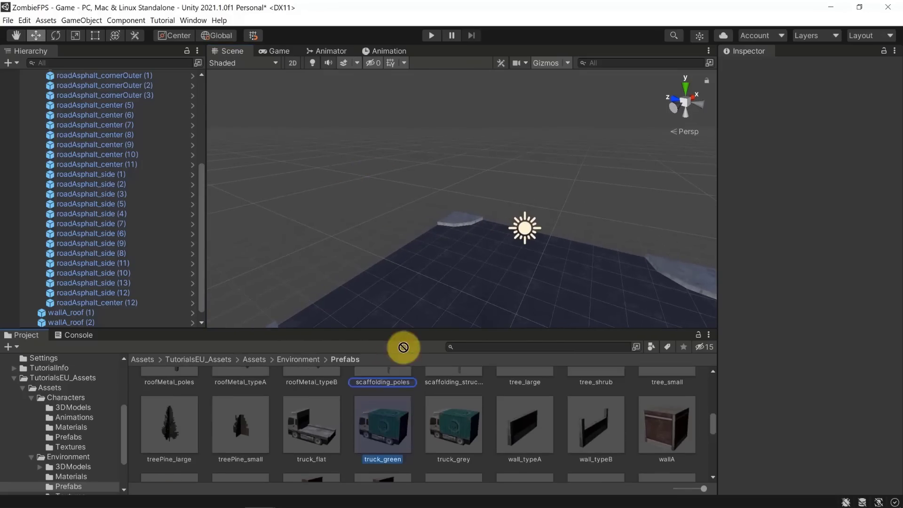
{"action": "left_click_drag", "start_coordinate": [387, 430], "coordinate": [540, 253]}
{"action": "left_click_drag", "start_coordinate": [603, 309], "coordinate": [552, 219], "text": "alt"}
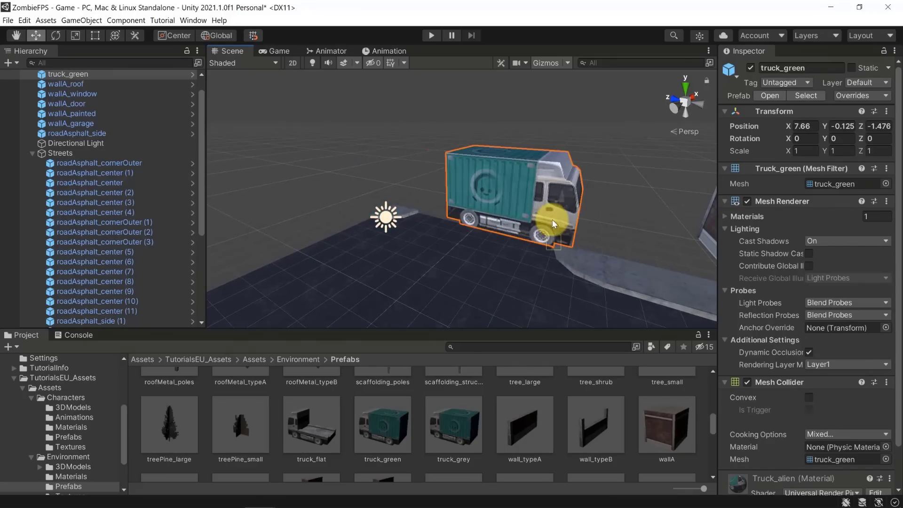
- Examine the placed green truck up close and the whole street with the roofed building
{"action": "left_click_drag", "start_coordinate": [540, 278], "coordinate": [506, 278], "text": "alt"}
{"action": "scroll", "coordinate": [507, 278], "scroll_direction": "up", "scroll_amount": 2, "text": "alt"}
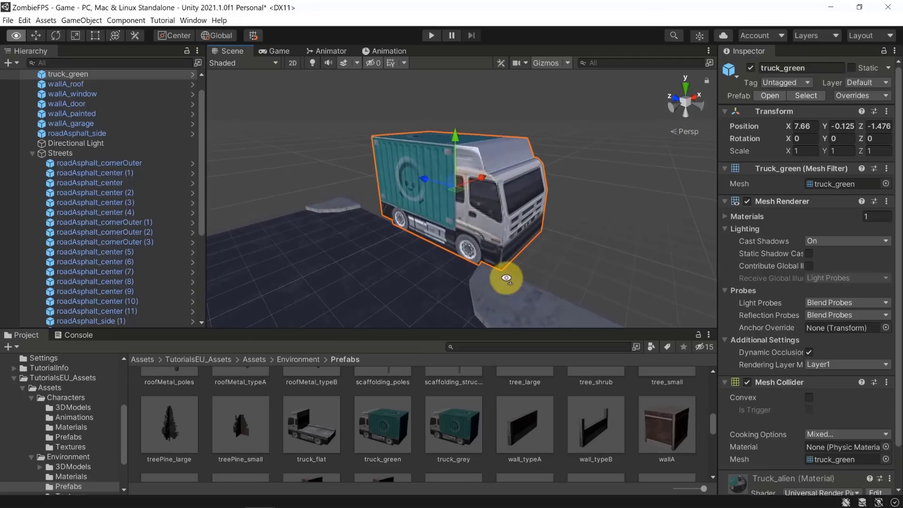
{"action": "left_click", "coordinate": [579, 253]}
{"action": "scroll", "coordinate": [578, 252], "scroll_direction": "down", "scroll_amount": 8}
{"action": "left_click_drag", "start_coordinate": [484, 204], "coordinate": [527, 188], "text": "alt"}
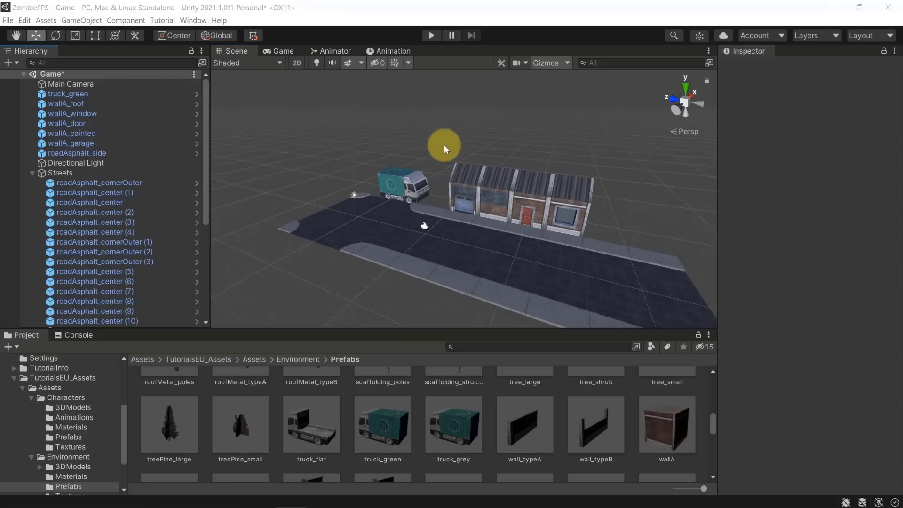
{"action": "left_click", "coordinate": [482, 123]}
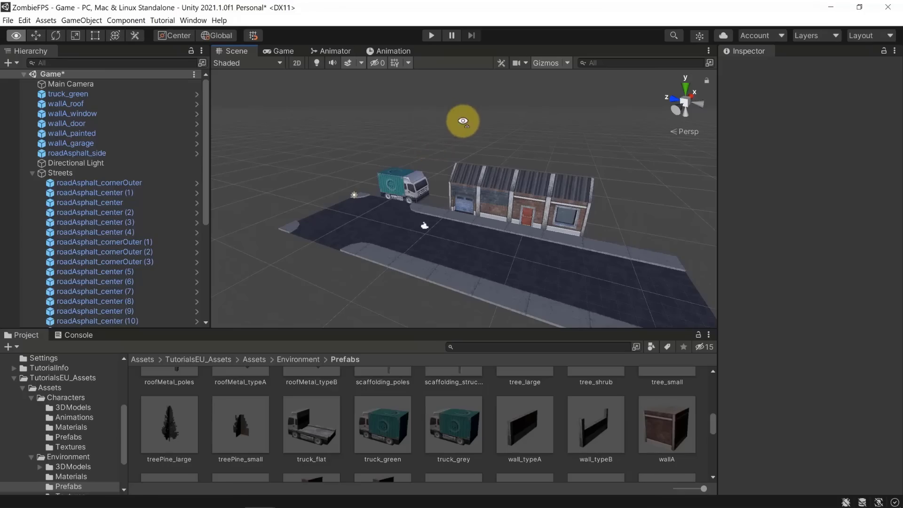
{"action": "right_click_drag", "start_coordinate": [463, 121], "coordinate": [423, 120]}
{"action": "key", "text": "w"}
{"action": "left_click", "coordinate": [512, 205]}
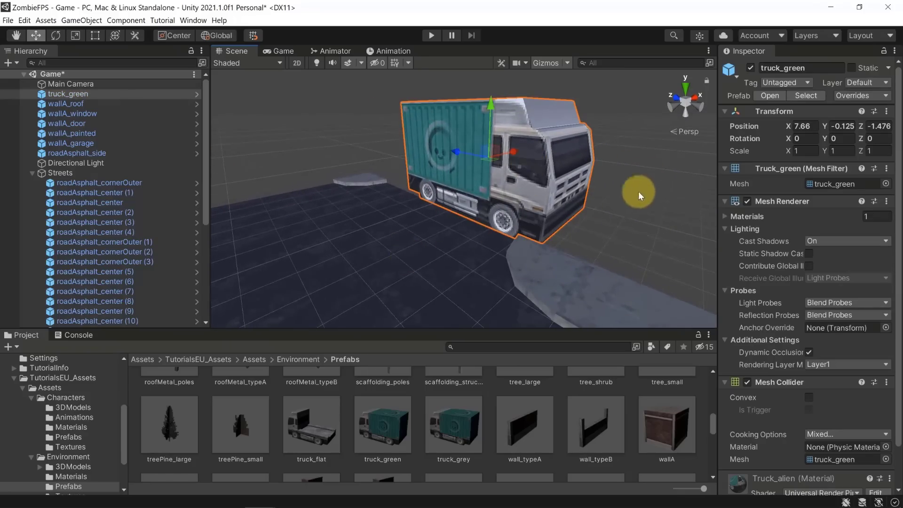
- Place the truck_flat prefab at the edge of the asphalt road, opposite the green truck near the curved sidewalk corner
{"action": "left_click", "coordinate": [308, 429]}
{"action": "right_click_drag", "start_coordinate": [549, 215], "coordinate": [403, 208]}
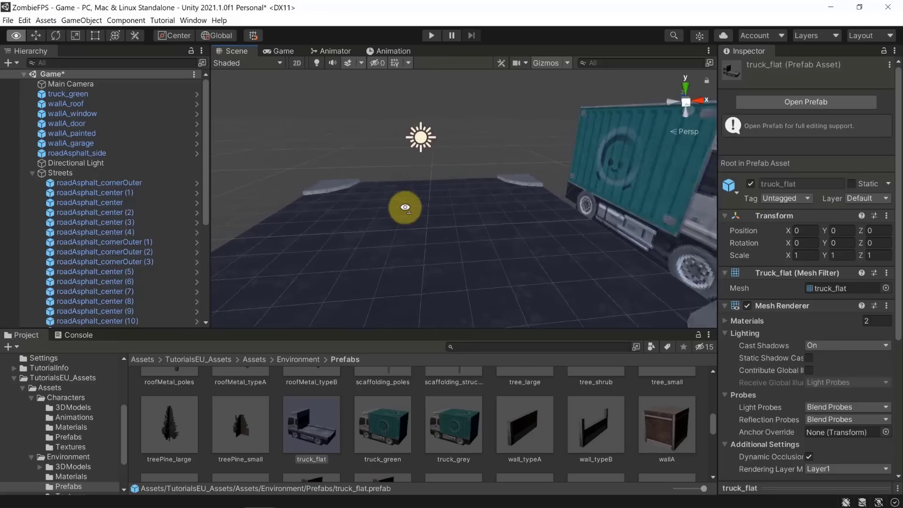
{"action": "left_click_drag", "start_coordinate": [316, 370], "coordinate": [330, 220]}
{"action": "mouse_move", "coordinate": [531, 222]}
{"action": "right_mouse_down"}
{"action": "mouse_move", "coordinate": [468, 224]}
{"action": "mouse_move", "coordinate": [525, 218]}
{"action": "right_mouse_up"}
{"action": "right_click_drag", "start_coordinate": [355, 201], "coordinate": [264, 261]}
{"action": "right_click_drag", "start_coordinate": [484, 221], "coordinate": [688, 218]}
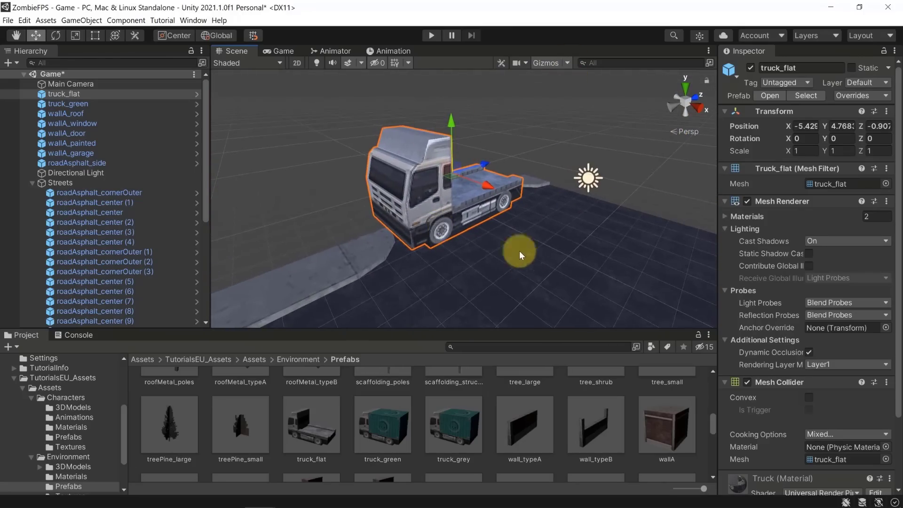
- Examine the flatbed truck and its surroundings from the front, side and rear
{"action": "right_click_drag", "start_coordinate": [520, 251], "coordinate": [161, 206]}
{"action": "right_click_drag", "start_coordinate": [398, 218], "coordinate": [738, 213]}
{"action": "right_click_drag", "start_coordinate": [557, 282], "coordinate": [578, 269]}
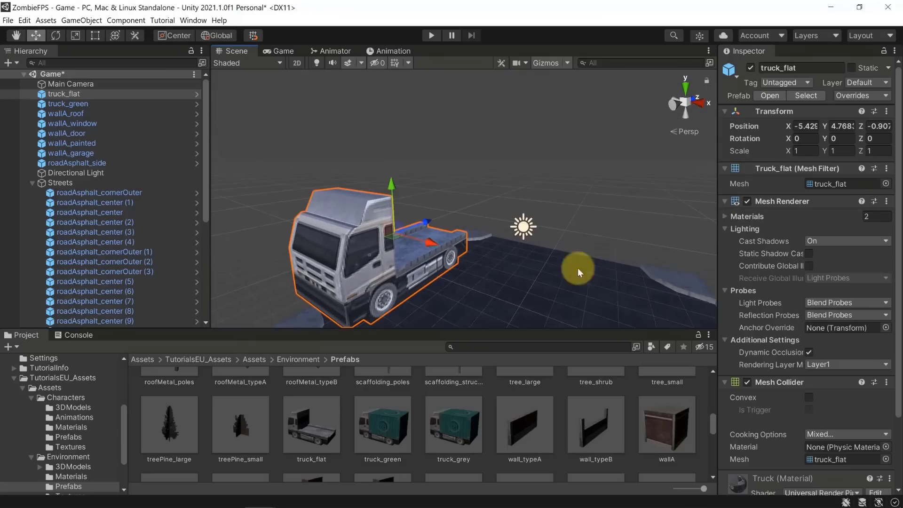
{"action": "right_click_drag", "start_coordinate": [571, 300], "coordinate": [661, 275]}
{"action": "right_click_drag", "start_coordinate": [416, 308], "coordinate": [497, 197]}
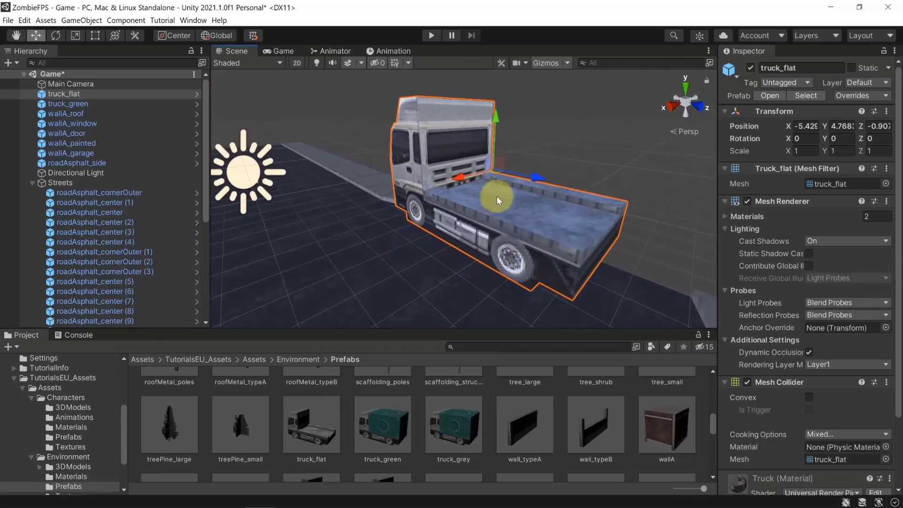
{"action": "left_click_drag", "start_coordinate": [466, 179], "coordinate": [469, 182]}
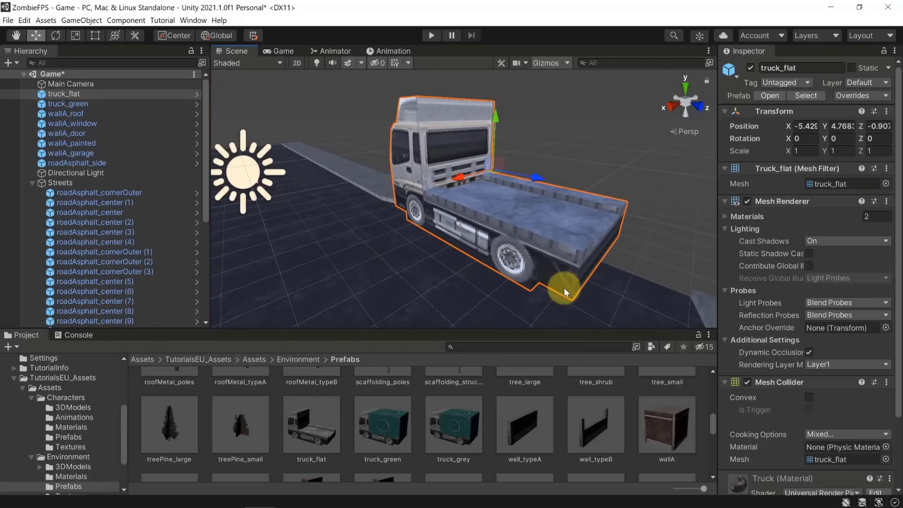
{"action": "left_click_drag", "start_coordinate": [536, 177], "coordinate": [536, 178]}
{"action": "left_click_drag", "start_coordinate": [562, 190], "coordinate": [555, 187]}
{"action": "left_click_drag", "start_coordinate": [425, 308], "coordinate": [459, 295], "text": "alt"}
- Place the tree_small prefab on the asphalt beside the flatbed truck
{"action": "left_click", "coordinate": [460, 295]}
{"action": "scroll", "coordinate": [277, 400], "scroll_direction": "up", "scroll_amount": 2}
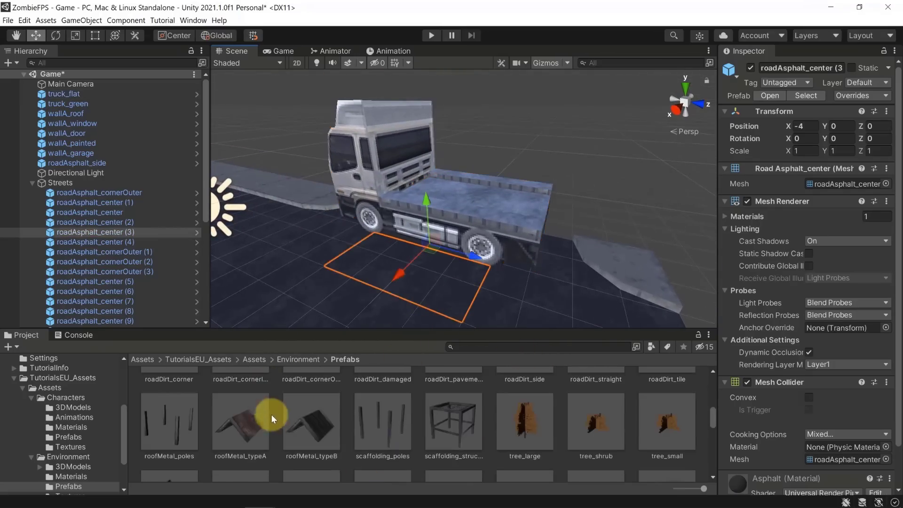
{"action": "scroll", "coordinate": [614, 416], "scroll_direction": "down", "scroll_amount": 1}
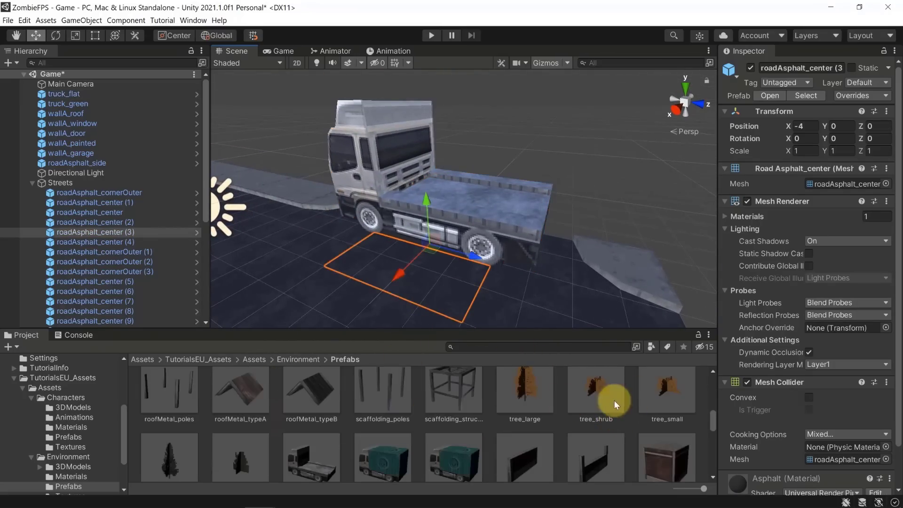
{"action": "left_click_drag", "start_coordinate": [668, 399], "coordinate": [409, 265]}
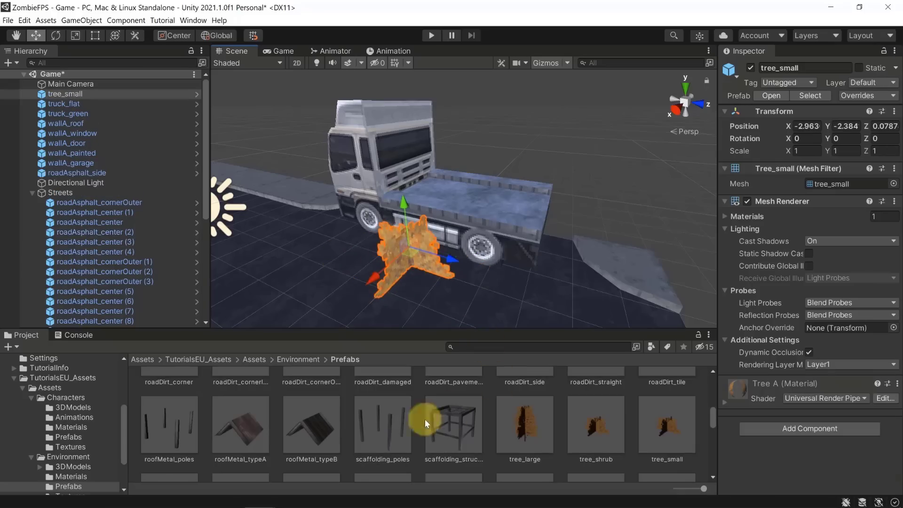
- Place the detailBricks_typeB prefab on the asphalt next to the small tree, beside the flatbed truck
{"action": "scroll", "coordinate": [315, 422], "scroll_direction": "up", "scroll_amount": 5}
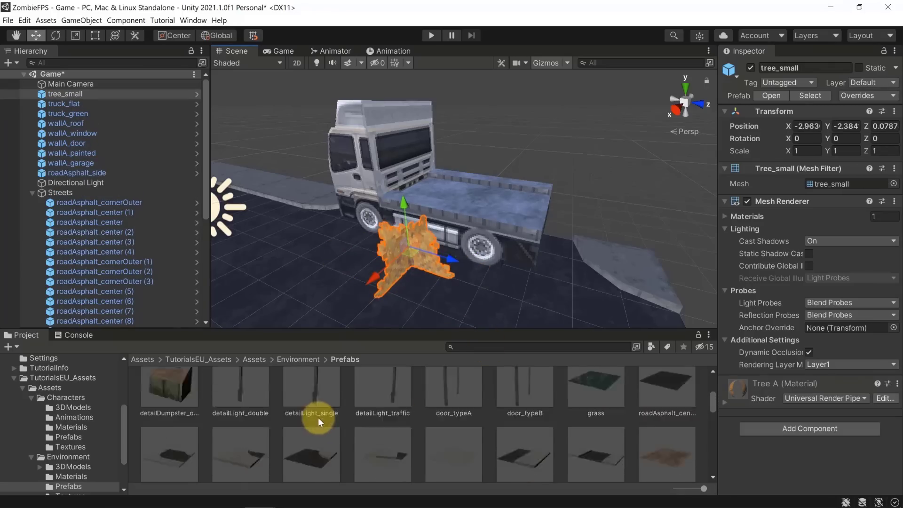
{"action": "scroll", "coordinate": [318, 416], "scroll_direction": "up", "scroll_amount": 3}
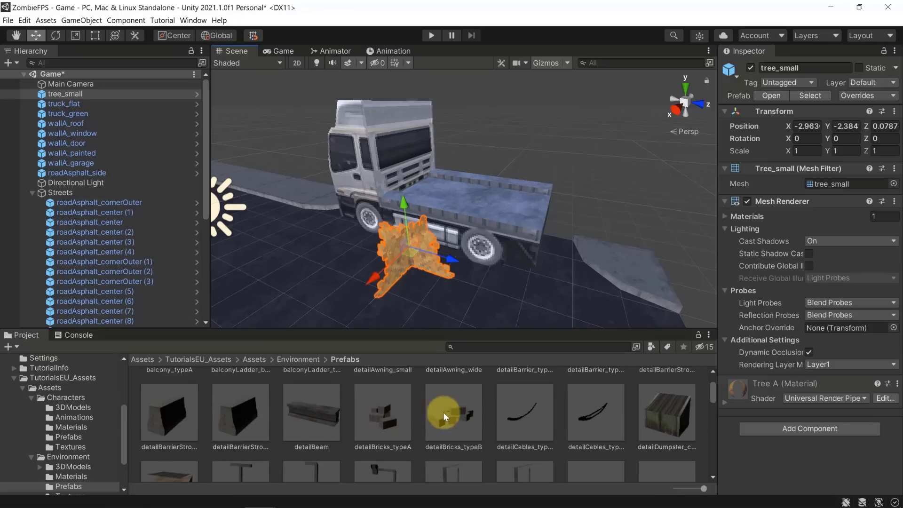
{"action": "left_click_drag", "start_coordinate": [445, 416], "coordinate": [368, 259]}
{"action": "left_click_drag", "start_coordinate": [416, 292], "coordinate": [502, 313], "text": "alt"}
{"action": "key", "text": "w"}
{"action": "mouse_move", "coordinate": [502, 314]}
{"action": "right_mouse_down"}
{"action": "mouse_move", "coordinate": [472, 320]}
{"action": "mouse_move", "coordinate": [495, 325]}
{"action": "right_mouse_up"}
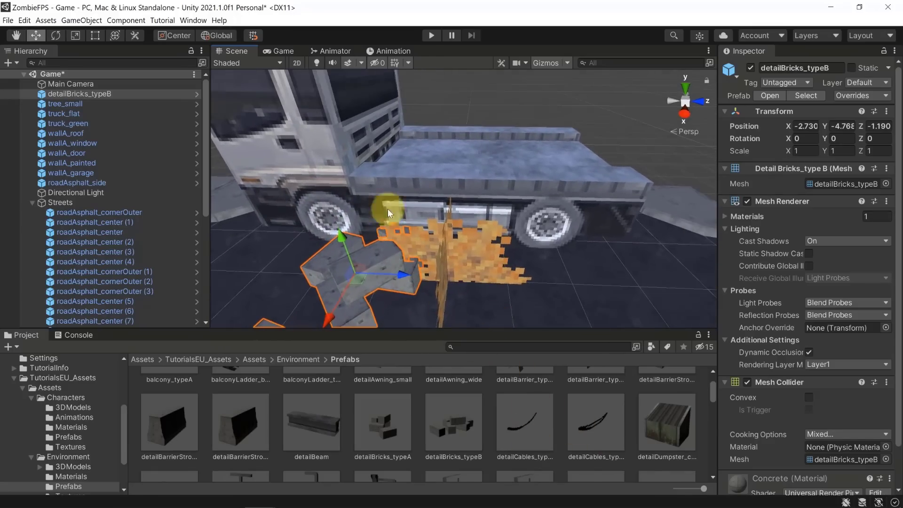
- Duplicate the brick pile and move the copy along Z to the other side of the small tree, at about Z 1.11
{"action": "left_click_drag", "start_coordinate": [485, 268], "coordinate": [461, 241], "text": "alt"}
{"action": "scroll", "coordinate": [492, 406], "scroll_direction": "up", "scroll_amount": 2}
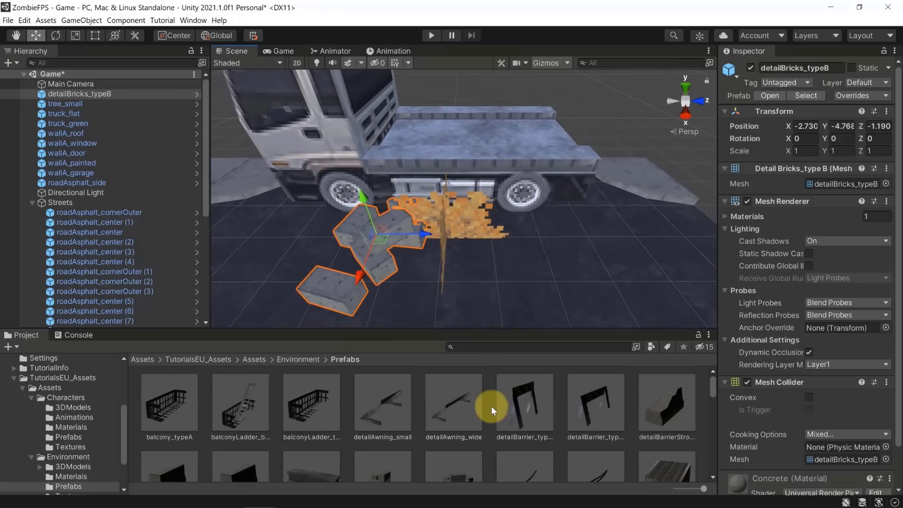
{"action": "scroll", "coordinate": [478, 403], "scroll_direction": "down", "scroll_amount": 3}
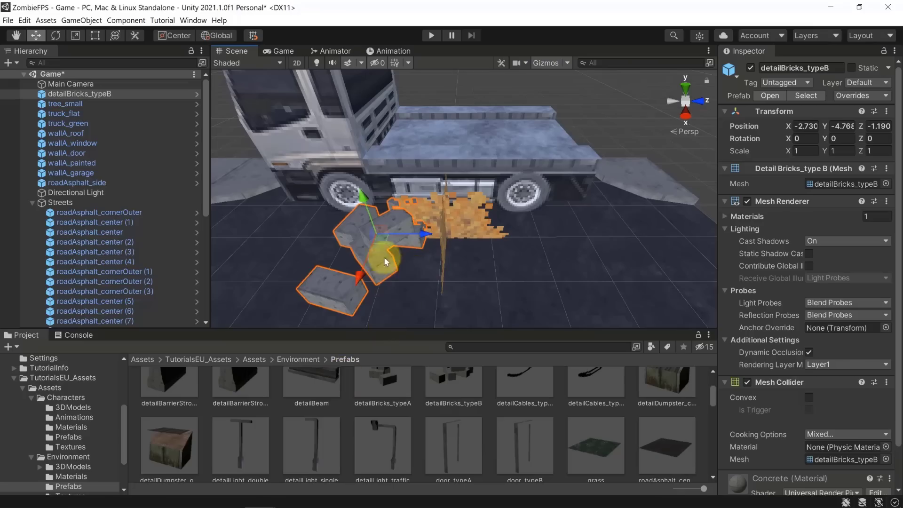
{"action": "key", "text": "ctrl+d"}
{"action": "left_click_drag", "start_coordinate": [417, 234], "coordinate": [532, 235]}
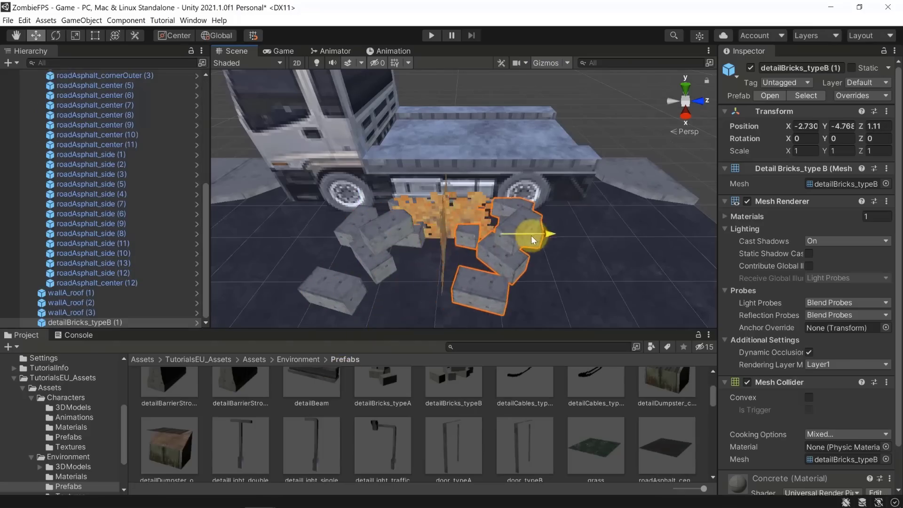
- Shift the small tree to X -2.34 between the two brick piles and inspect the arrangement
{"action": "left_click", "coordinate": [456, 232]}
{"action": "left_click_drag", "start_coordinate": [443, 244], "coordinate": [414, 201]}
{"action": "key", "text": "ctrl+z"}
{"action": "left_click", "coordinate": [445, 216]}
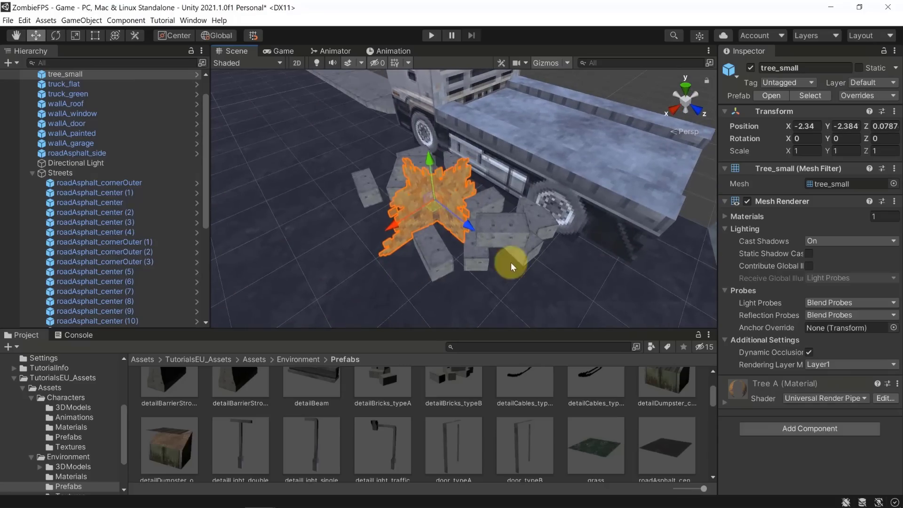
{"action": "left_click", "coordinate": [476, 258]}
{"action": "left_click", "coordinate": [401, 255]}
{"action": "left_click_drag", "start_coordinate": [359, 195], "coordinate": [466, 115], "text": "alt"}
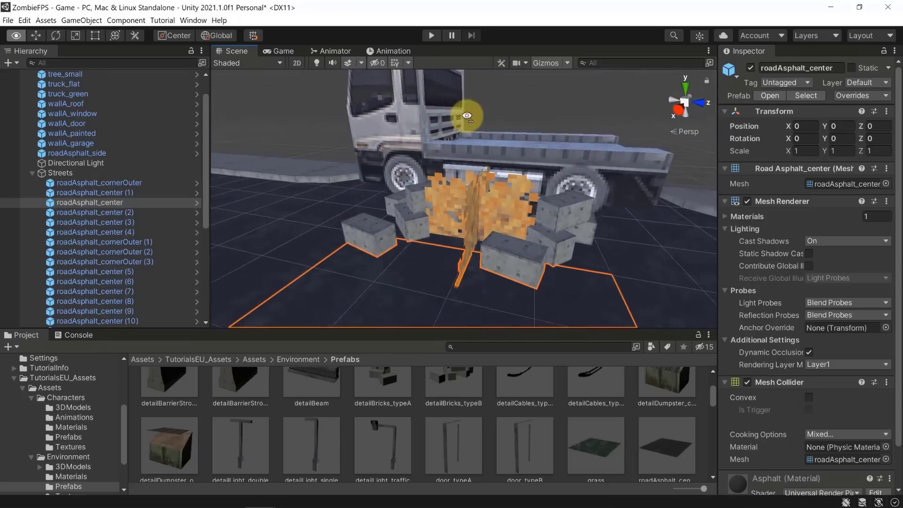
{"action": "left_click", "coordinate": [561, 99]}
{"action": "left_click_drag", "start_coordinate": [403, 256], "coordinate": [514, 206], "text": "alt"}
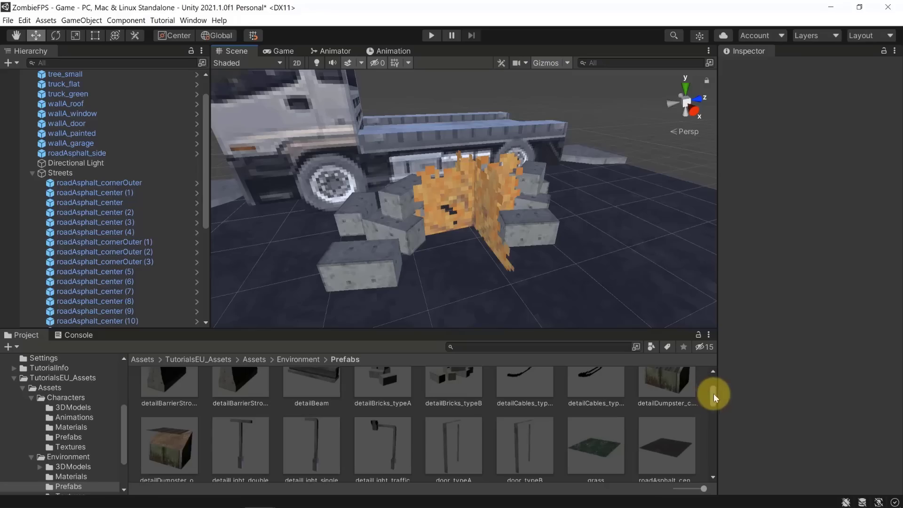
- Place the detailLight_traffic prefab at the rear of the flatbed truck
{"action": "scroll", "coordinate": [610, 411], "scroll_direction": "down", "scroll_amount": 2}
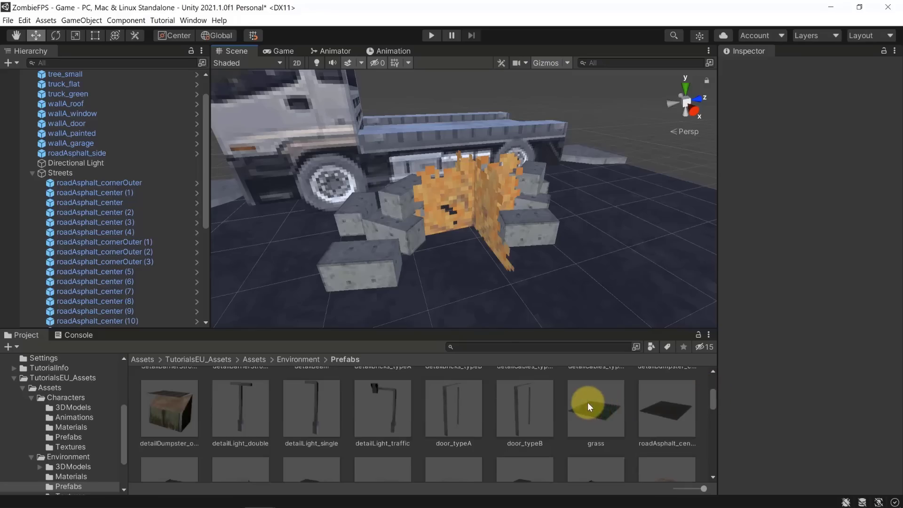
{"action": "scroll", "coordinate": [466, 301], "scroll_direction": "down", "scroll_amount": 6}
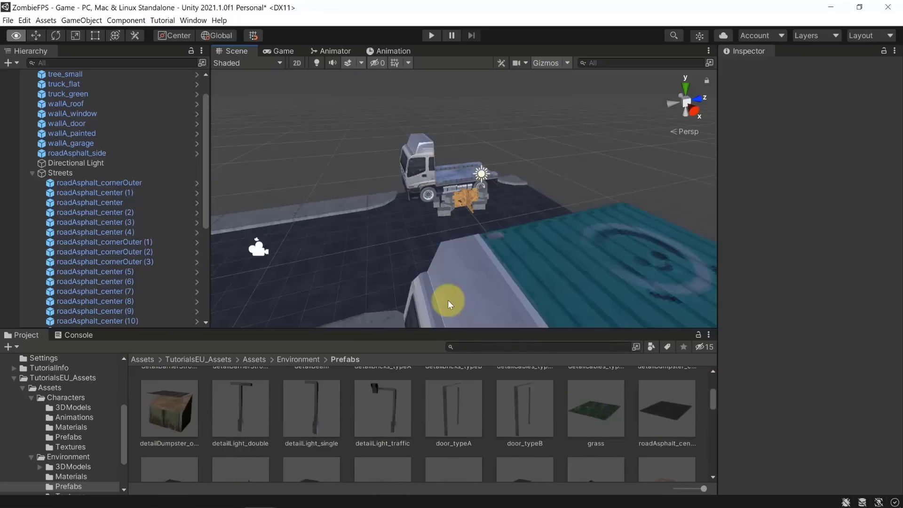
{"action": "left_click_drag", "start_coordinate": [448, 301], "coordinate": [654, 285], "text": "alt"}
{"action": "left_click_drag", "start_coordinate": [401, 416], "coordinate": [415, 188]}
{"action": "right_click_drag", "start_coordinate": [416, 188], "coordinate": [277, 177]}
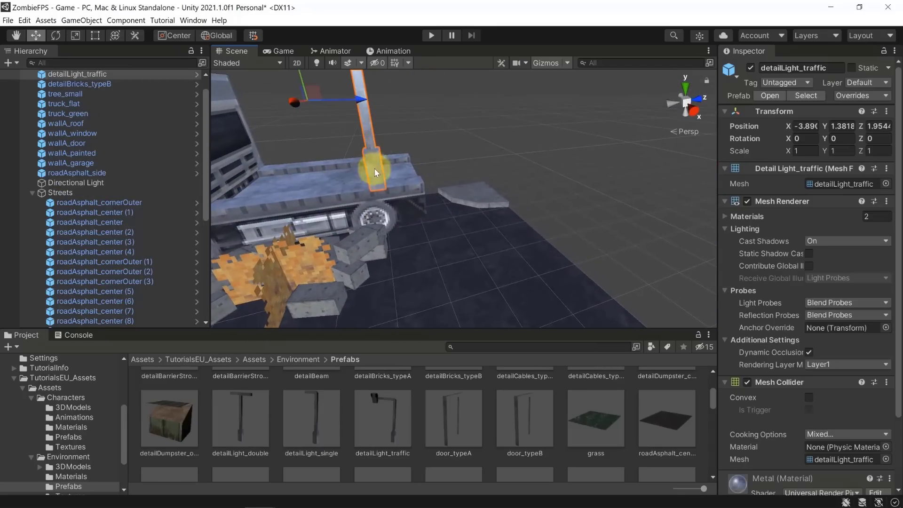
- Vertex-snap the base of the traffic light onto the sidewalk corner behind the flatbed truck
{"action": "left_click", "coordinate": [394, 184]}
{"action": "left_click", "coordinate": [376, 163]}
{"action": "key", "text": "v"}
{"action": "left_click", "coordinate": [382, 174]}
{"action": "left_click", "coordinate": [380, 184]}
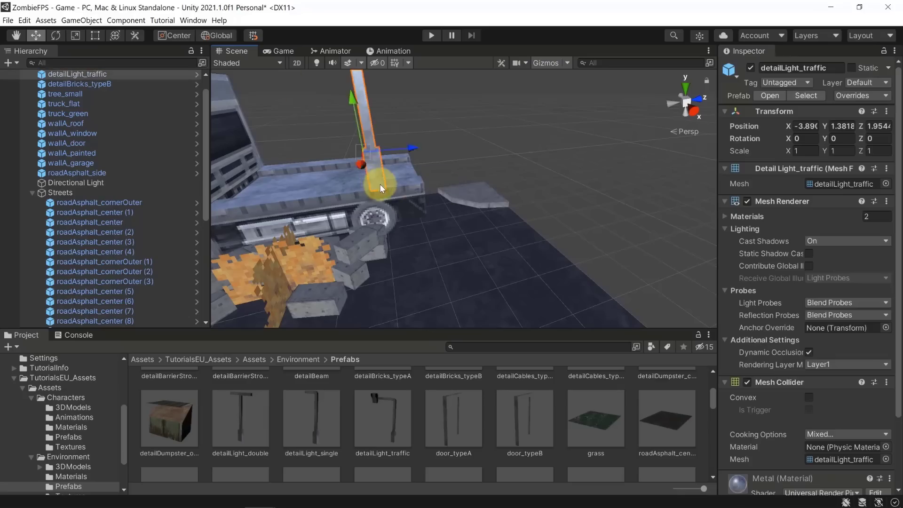
{"action": "left_click_drag", "start_coordinate": [380, 184], "coordinate": [44, 101]}
- Find the detailBarrier_typeB prefab and place it on the asphalt at the far end of the road
{"action": "left_click_drag", "start_coordinate": [323, 151], "coordinate": [515, 151], "text": "alt"}
{"action": "left_click_drag", "start_coordinate": [413, 188], "coordinate": [472, 207], "text": "alt"}
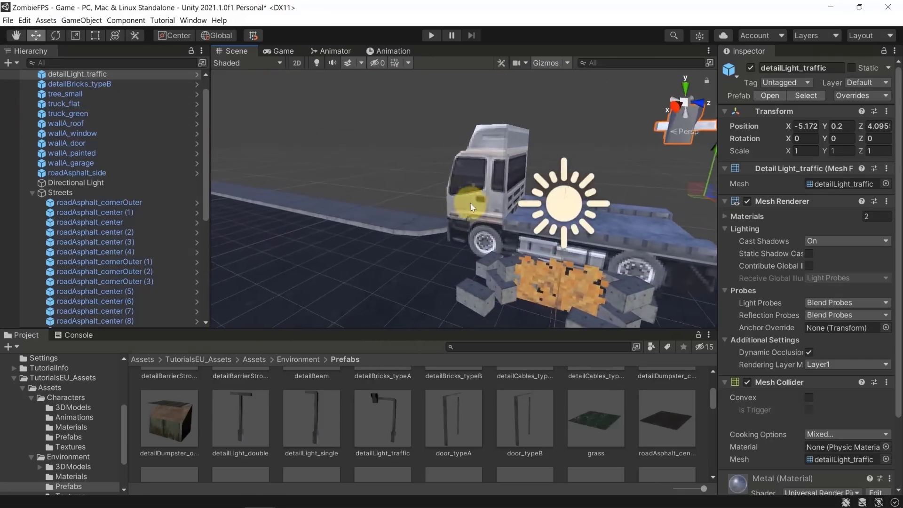
{"action": "scroll", "coordinate": [471, 207], "scroll_direction": "down", "scroll_amount": 10}
{"action": "scroll", "coordinate": [379, 172], "scroll_direction": "up", "scroll_amount": 11}
{"action": "scroll", "coordinate": [403, 400], "scroll_direction": "down", "scroll_amount": 1}
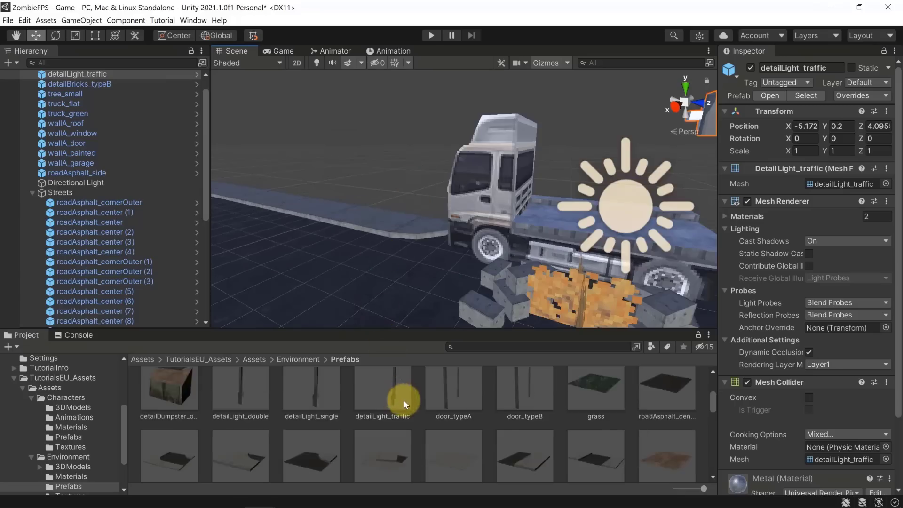
{"action": "scroll", "coordinate": [404, 400], "scroll_direction": "down", "scroll_amount": 6}
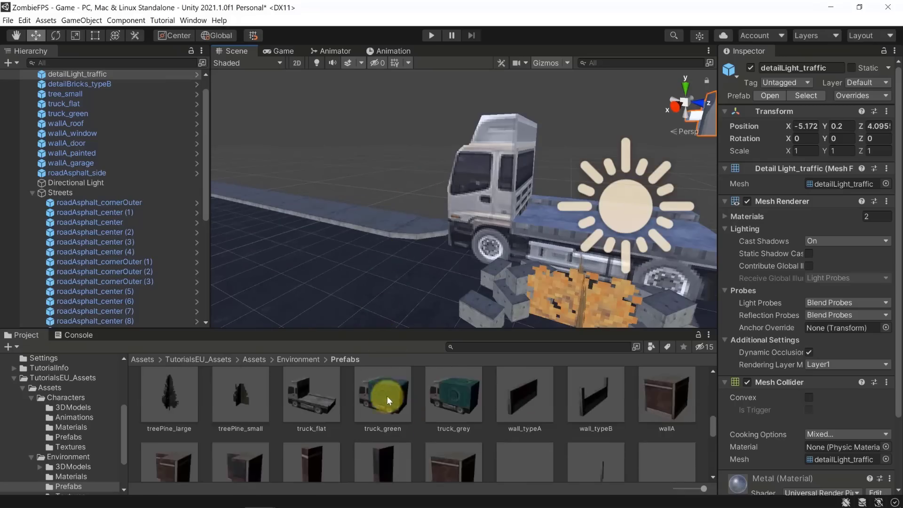
{"action": "scroll", "coordinate": [388, 390], "scroll_direction": "down", "scroll_amount": 2}
{"action": "scroll", "coordinate": [414, 394], "scroll_direction": "up", "scroll_amount": 10}
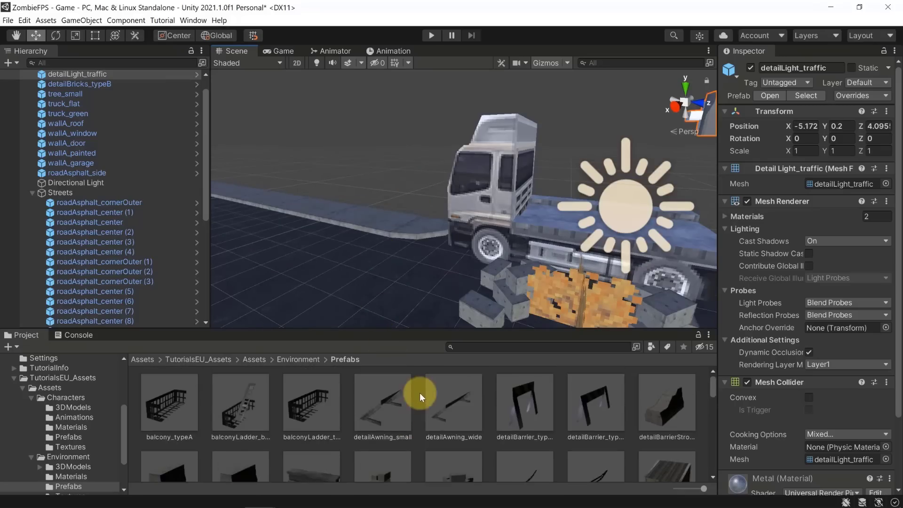
{"action": "scroll", "coordinate": [386, 394], "scroll_direction": "down", "scroll_amount": 3}
{"action": "scroll", "coordinate": [386, 393], "scroll_direction": "up", "scroll_amount": 3}
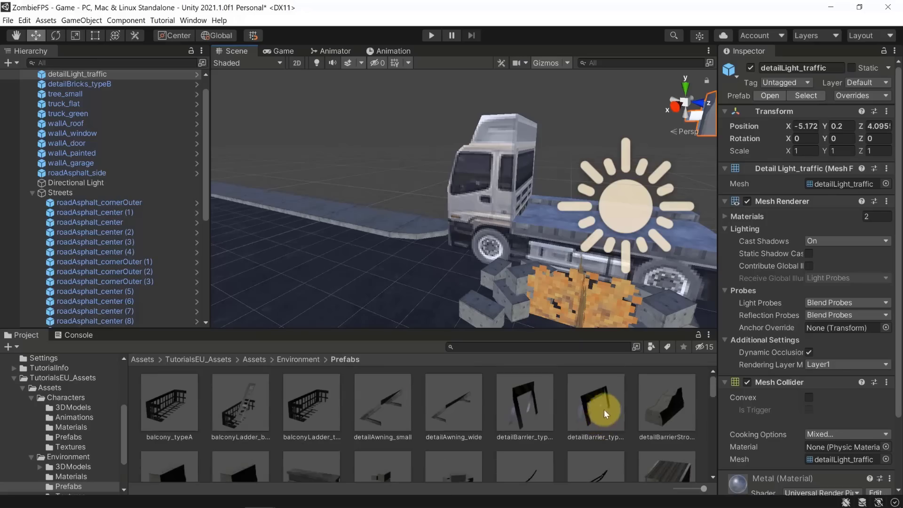
{"action": "left_click_drag", "start_coordinate": [604, 409], "coordinate": [242, 246]}
- Reposition the striped barrier and duplicate it twice, spacing the copies along X into a row of three across the road
{"action": "left_click_drag", "start_coordinate": [241, 246], "coordinate": [318, 188], "text": "alt"}
{"action": "left_click_drag", "start_coordinate": [387, 154], "coordinate": [402, 189], "text": "alt"}
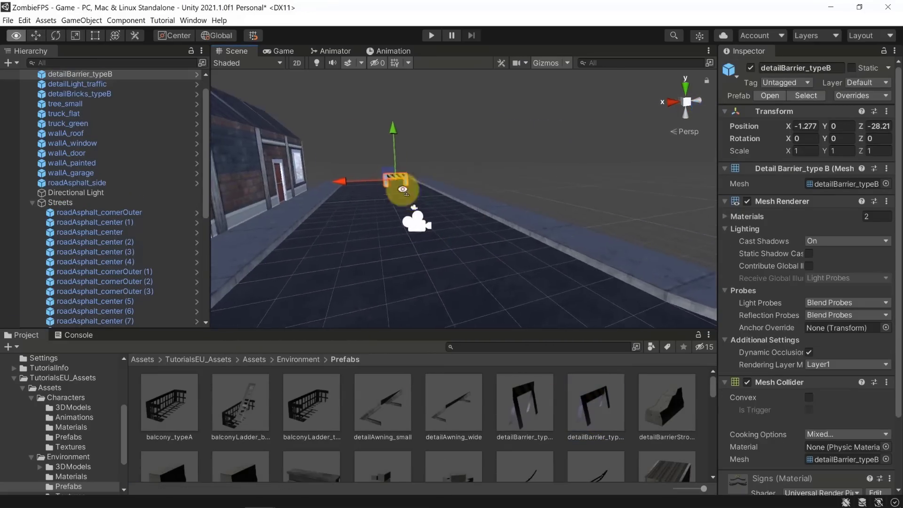
{"action": "key", "text": "w"}
{"action": "right_click_drag", "start_coordinate": [402, 189], "coordinate": [337, 158]}
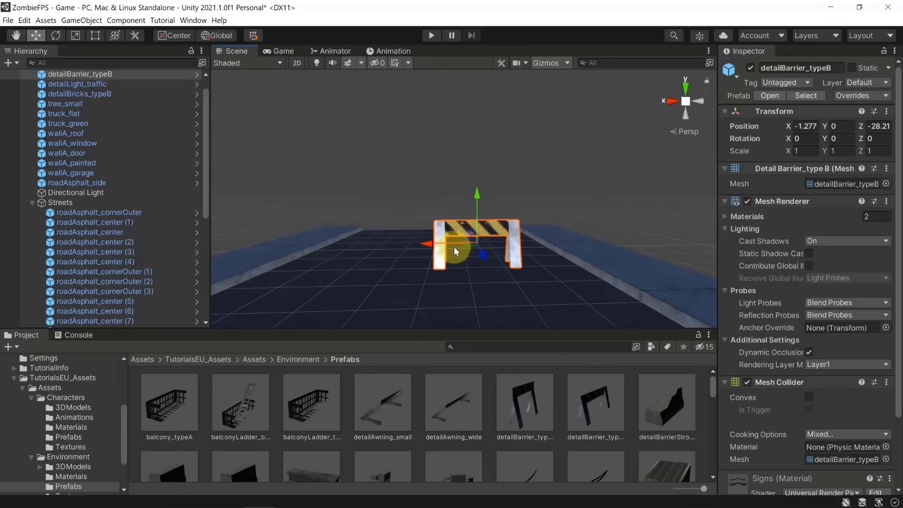
{"action": "left_click_drag", "start_coordinate": [455, 249], "coordinate": [479, 241]}
{"action": "key", "text": "ctrl+d"}
{"action": "key", "text": "ctrl+d"}
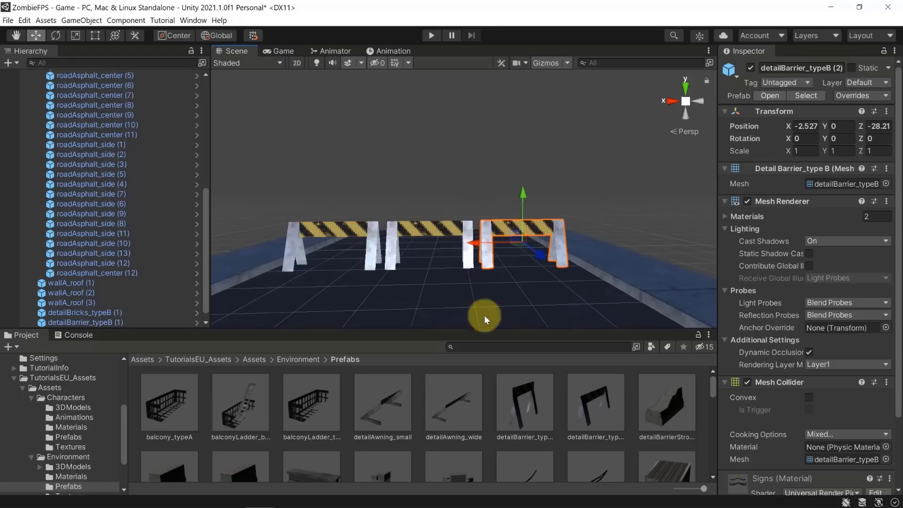
- Place the detailBarrierStrong_typeA concrete barrier on the sidewalk edge between the building and the striped barriers
{"action": "scroll", "coordinate": [311, 455], "scroll_direction": "down", "scroll_amount": 2}
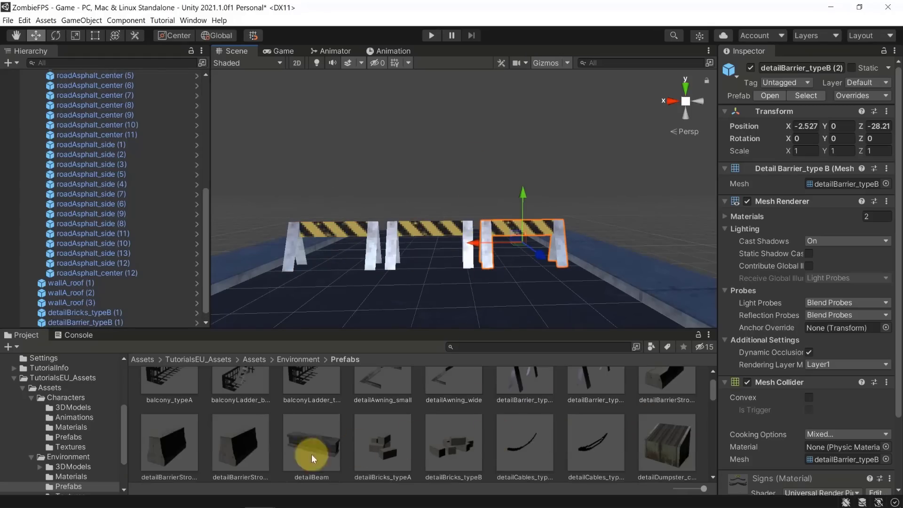
{"action": "left_click_drag", "start_coordinate": [167, 448], "coordinate": [256, 269]}
{"action": "key", "text": "f"}
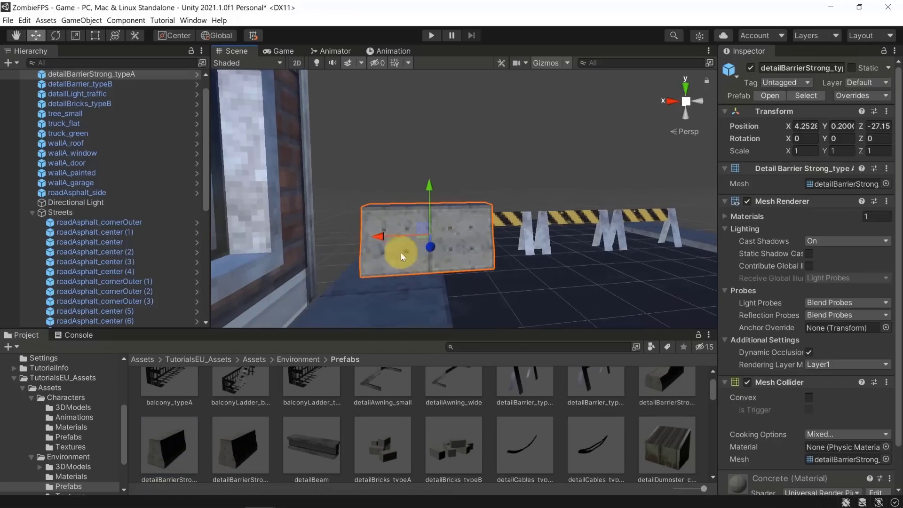
- Shift the concrete barrier along X and vertex-snap its base corner down to road level behind the striped barriers
{"action": "left_click_drag", "start_coordinate": [375, 235], "coordinate": [354, 235]}
{"action": "left_click_drag", "start_coordinate": [519, 241], "coordinate": [461, 248], "text": "alt"}
{"action": "left_click", "coordinate": [462, 252]}
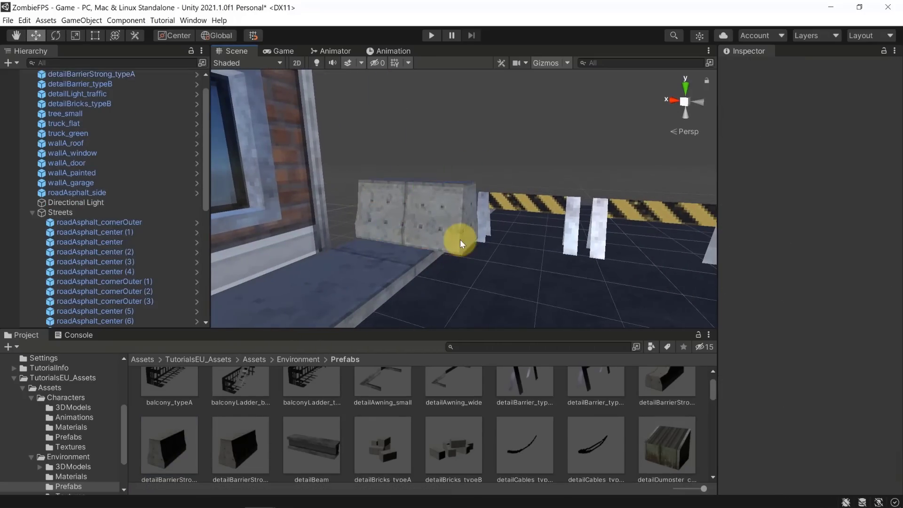
{"action": "left_click", "coordinate": [461, 239]}
{"action": "key", "text": "v"}
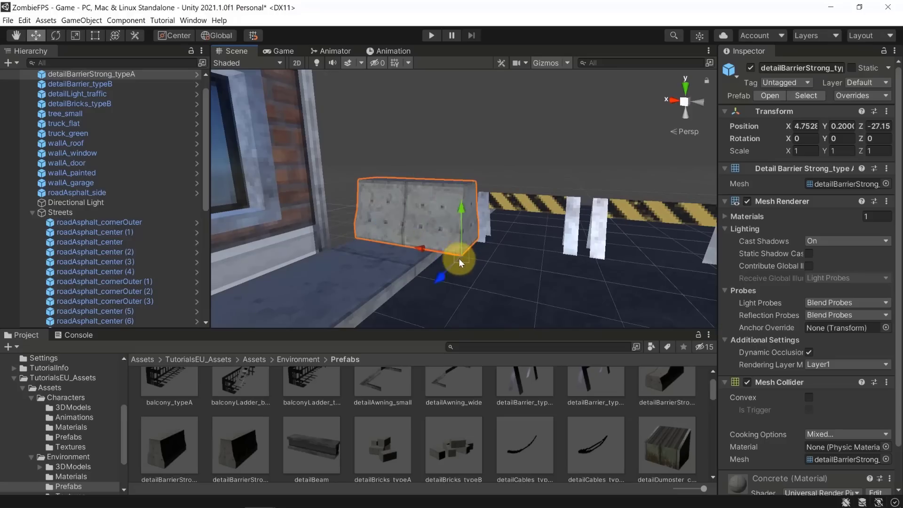
{"action": "left_click_drag", "start_coordinate": [459, 256], "coordinate": [462, 236]}
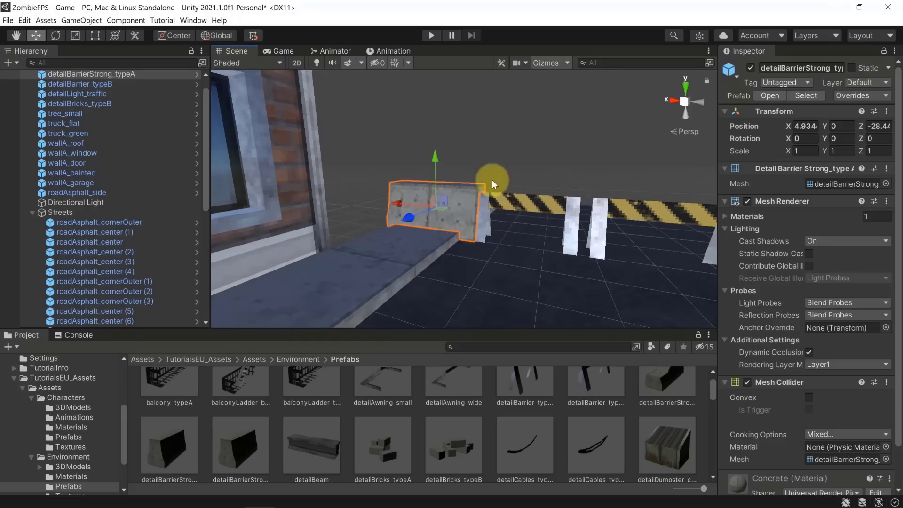
{"action": "left_click_drag", "start_coordinate": [491, 185], "coordinate": [570, 226], "text": "alt"}
{"action": "left_click_drag", "start_coordinate": [606, 182], "coordinate": [405, 252], "text": "alt"}
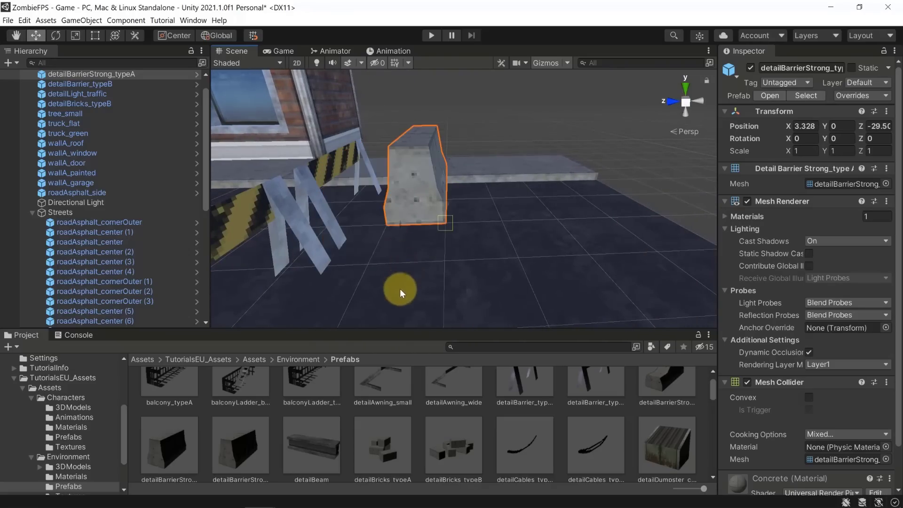
- Adjust the concrete barrier along X so it stands on the road against the sidewalk, behind the end striped barrier
{"action": "left_click", "coordinate": [444, 222]}
{"action": "left_click", "coordinate": [438, 206]}
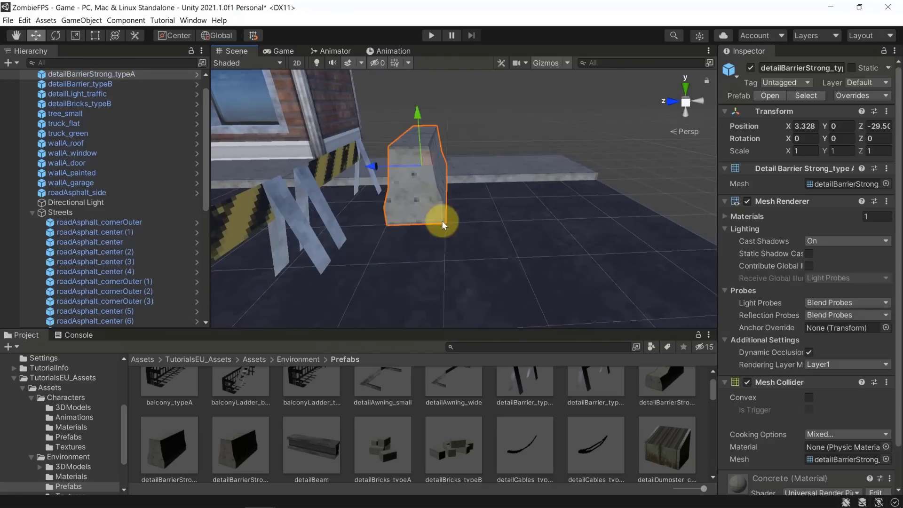
{"action": "key", "text": "v"}
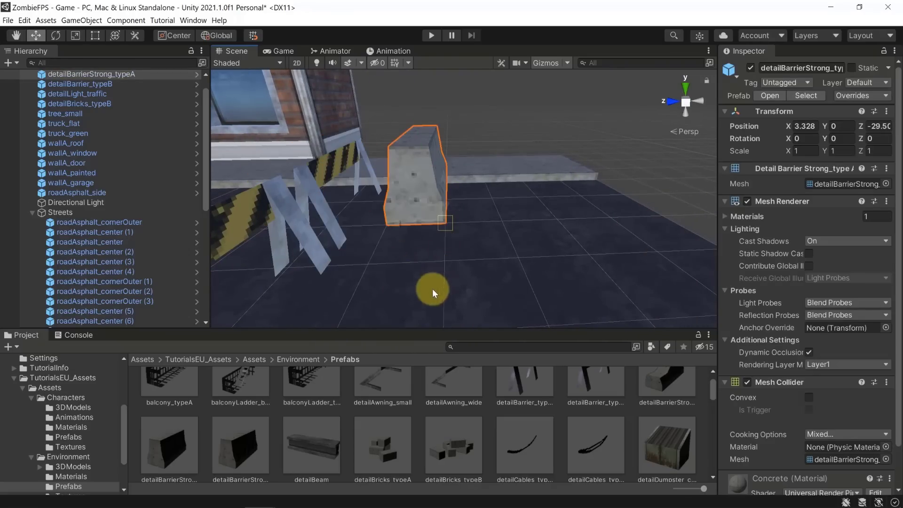
{"action": "left_click_drag", "start_coordinate": [501, 209], "coordinate": [444, 172], "text": "alt"}
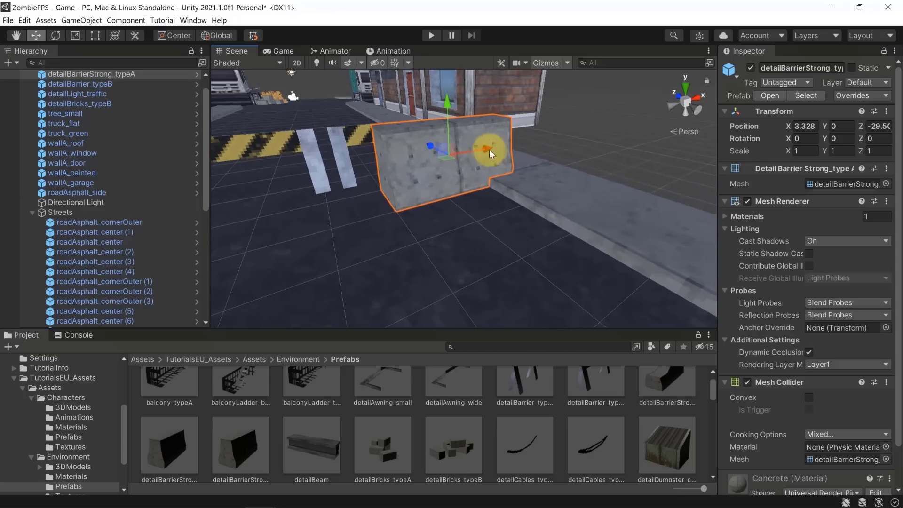
{"action": "left_click_drag", "start_coordinate": [489, 149], "coordinate": [610, 185]}
{"action": "left_click", "coordinate": [454, 131]}
{"action": "left_click_drag", "start_coordinate": [453, 130], "coordinate": [644, 160], "text": "alt"}
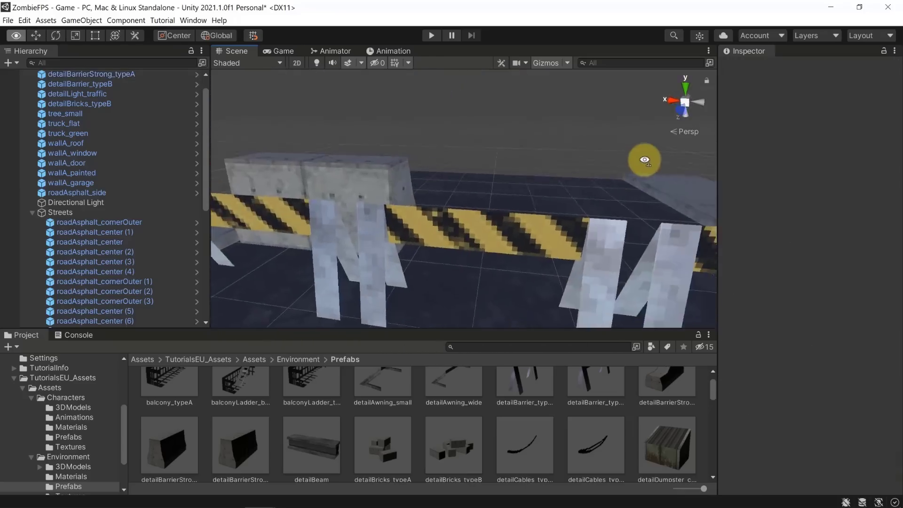
{"action": "key", "text": "s"}
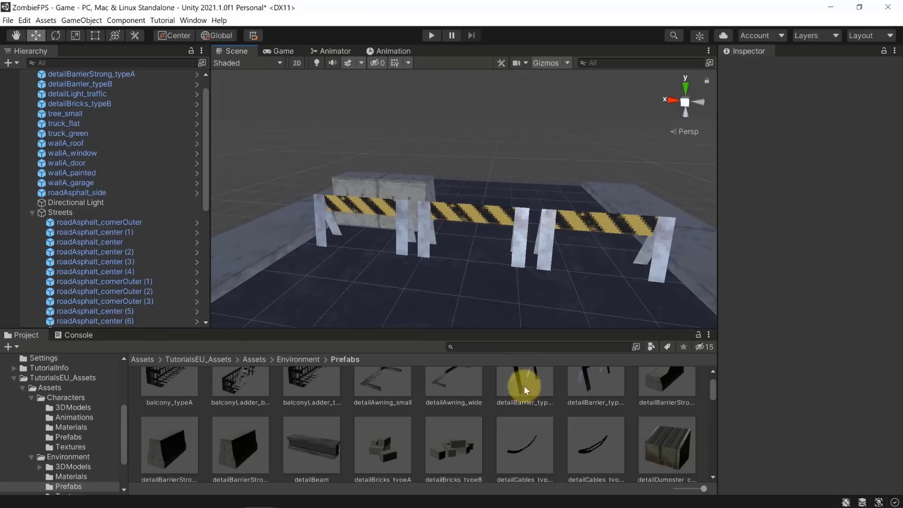
{"action": "right_click_drag", "start_coordinate": [465, 207], "coordinate": [61, 166]}
{"action": "left_click_drag", "start_coordinate": [533, 441], "coordinate": [386, 239]}
{"action": "key", "text": "Delete"}
{"action": "mouse_move", "coordinate": [413, 199]}
{"action": "right_mouse_down"}
{"action": "mouse_move", "coordinate": [391, 195]}
{"action": "mouse_move", "coordinate": [332, 148]}
{"action": "mouse_move", "coordinate": [278, 182]}
{"action": "mouse_move", "coordinate": [192, 192]}
{"action": "mouse_move", "coordinate": [189, 202]}
{"action": "right_mouse_up"}
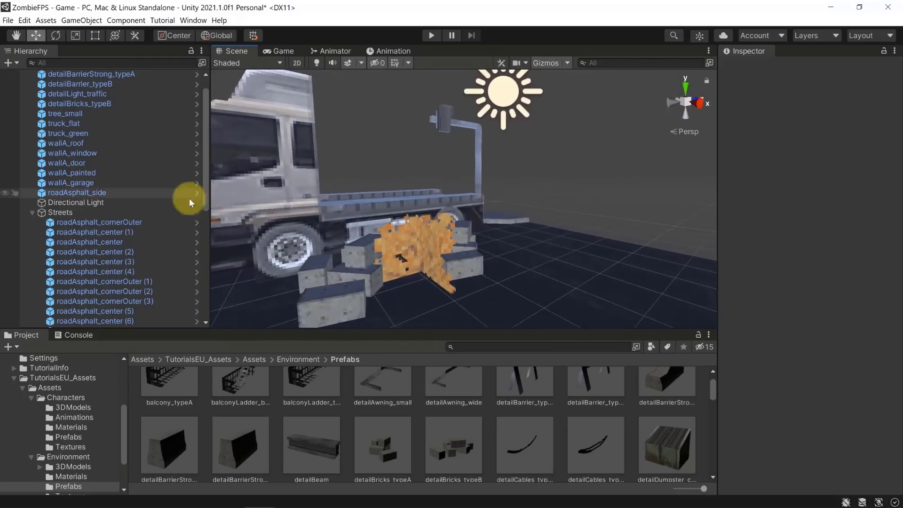
- Place the detailCables_typeA prefab in the scene and move it close to the traffic light behind the flatbed truck
{"action": "right_click_drag", "start_coordinate": [568, 221], "coordinate": [399, 209]}
{"action": "left_click_drag", "start_coordinate": [526, 443], "coordinate": [397, 170]}
{"action": "right_click_drag", "start_coordinate": [398, 170], "coordinate": [601, 111]}
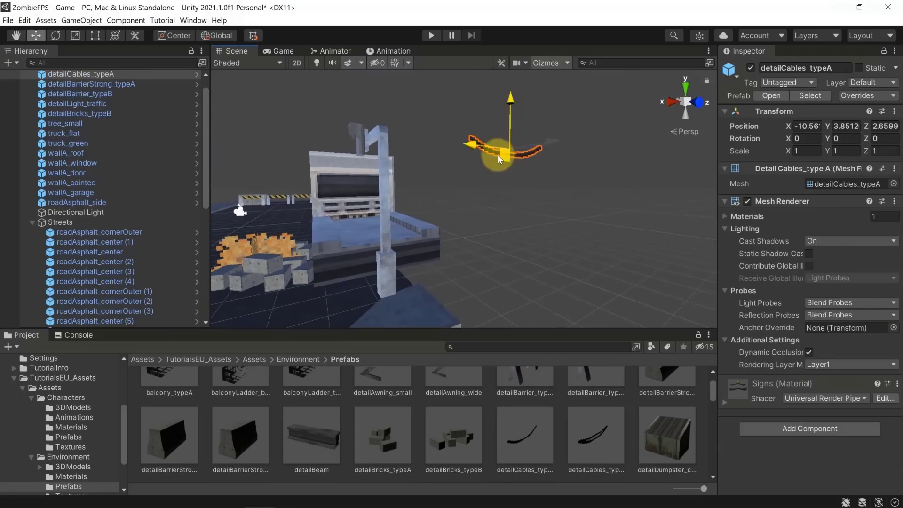
{"action": "left_click_drag", "start_coordinate": [497, 159], "coordinate": [420, 171]}
{"action": "right_click_drag", "start_coordinate": [415, 232], "coordinate": [430, 162]}
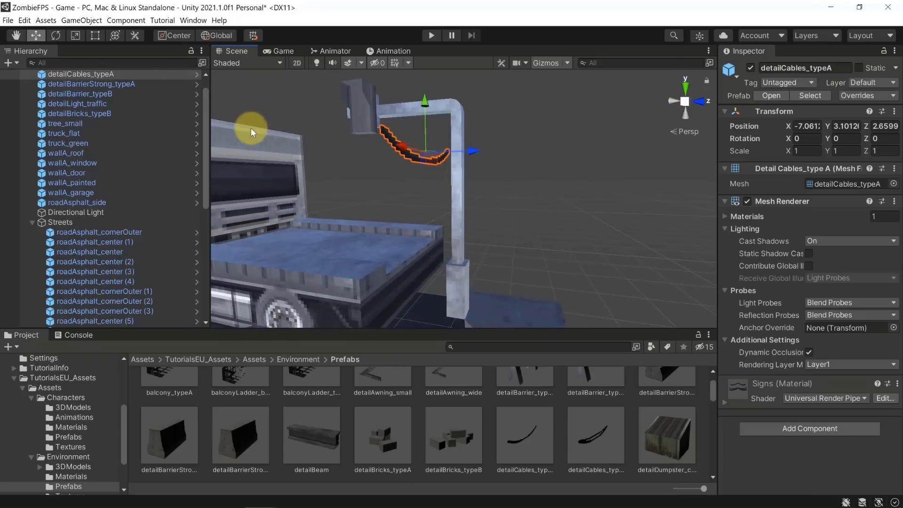
- Rotate the cable 90 degrees around Z so it hangs vertically near the traffic light's arm
{"action": "key", "text": "e"}
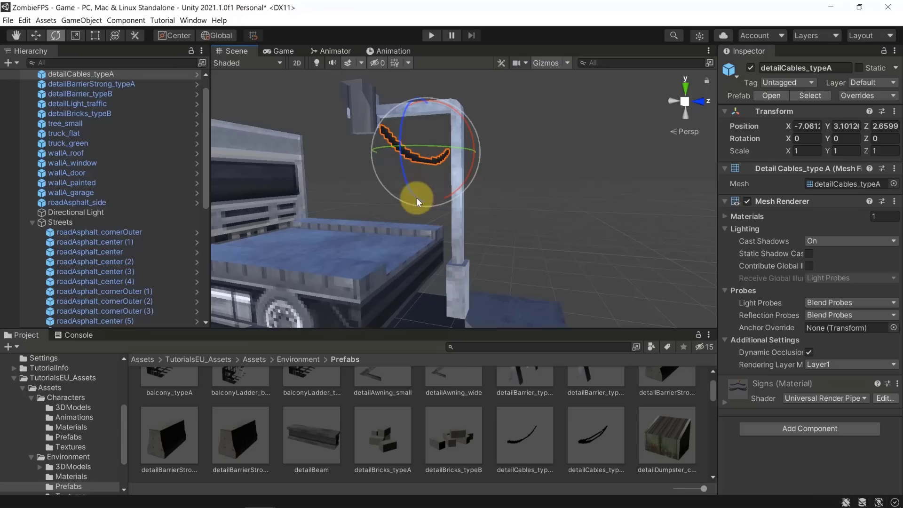
{"action": "left_click_drag", "start_coordinate": [417, 198], "coordinate": [329, 148]}
{"action": "key", "text": "w"}
{"action": "right_click_drag", "start_coordinate": [391, 142], "coordinate": [300, 94]}
{"action": "right_click_drag", "start_coordinate": [394, 105], "coordinate": [362, 79]}
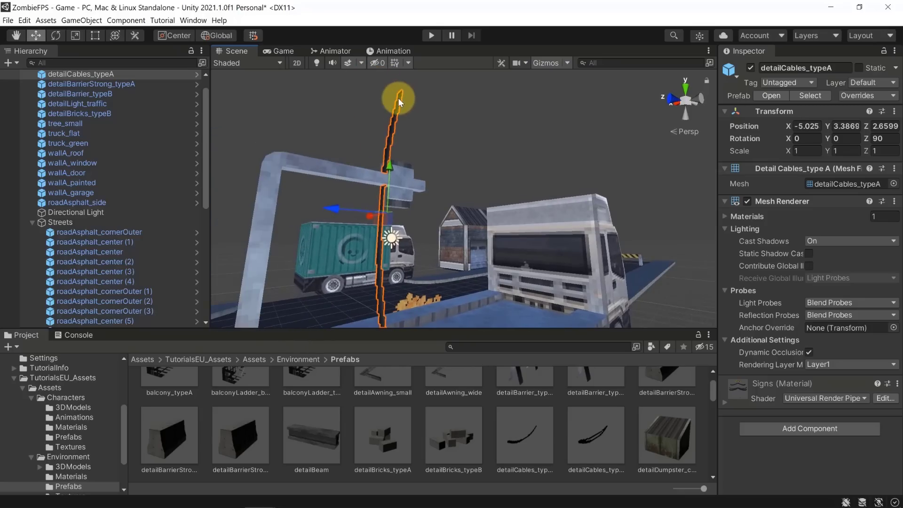
- Vertex-snap the cable's upper end to the traffic light's arm and slide it along the arm so it hangs beside the pole
{"action": "key", "text": "v"}
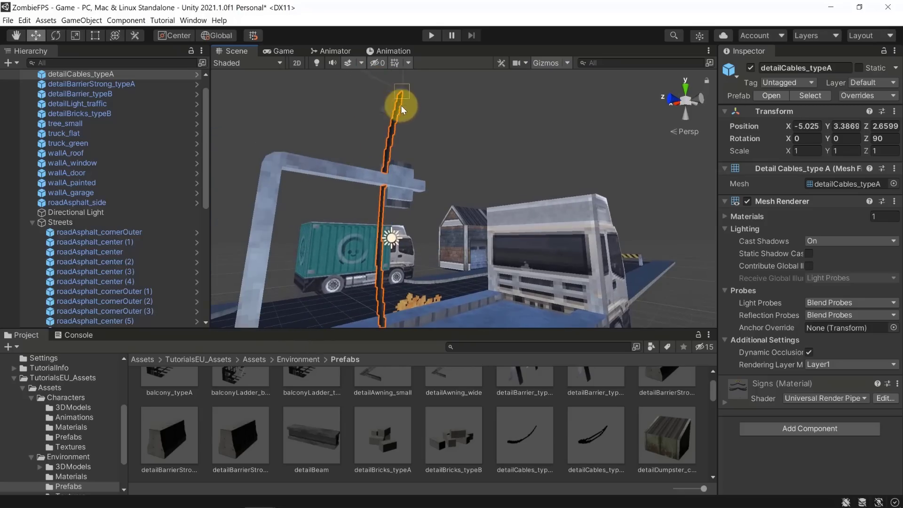
{"action": "left_click_drag", "start_coordinate": [401, 105], "coordinate": [376, 193]}
{"action": "right_click_drag", "start_coordinate": [376, 193], "coordinate": [466, 260]}
{"action": "left_click_drag", "start_coordinate": [461, 258], "coordinate": [530, 272]}
{"action": "right_click_drag", "start_coordinate": [531, 272], "coordinate": [434, 214]}
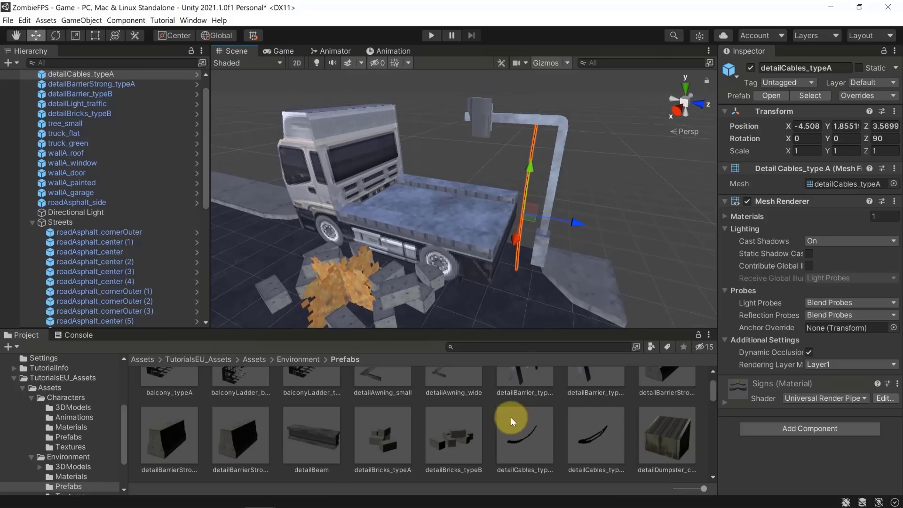
- Find the wallFence prefab among the environment prefabs and place it on the sidewalk near the green truck
{"action": "scroll", "coordinate": [511, 417], "scroll_direction": "up", "scroll_amount": 2}
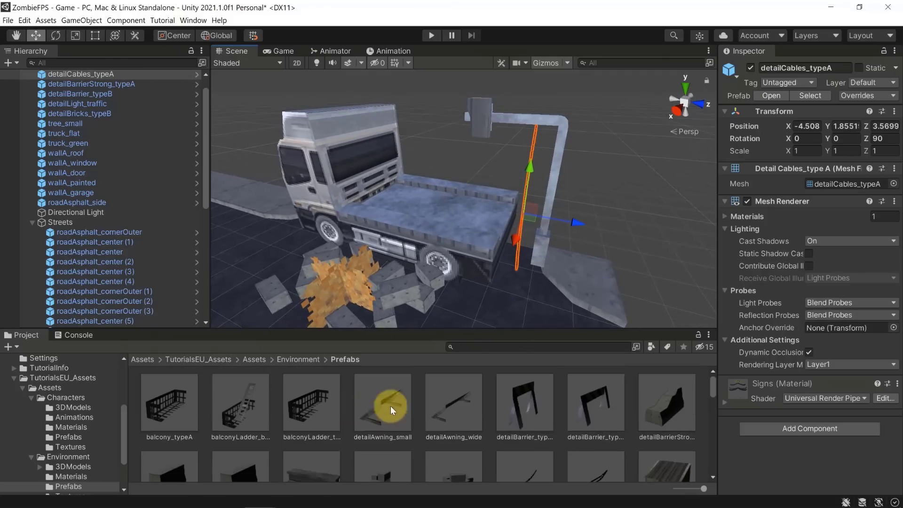
{"action": "scroll", "coordinate": [409, 386], "scroll_direction": "down", "scroll_amount": 5}
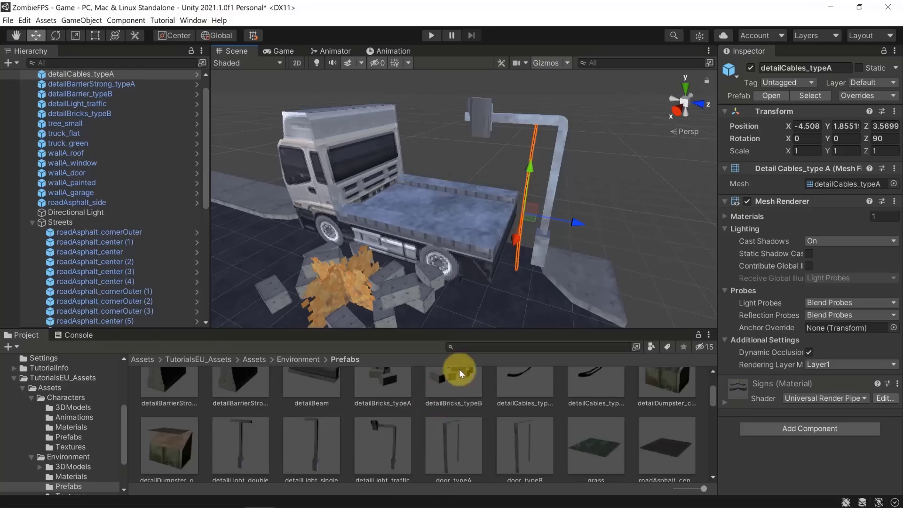
{"action": "scroll", "coordinate": [453, 426], "scroll_direction": "down", "scroll_amount": 6}
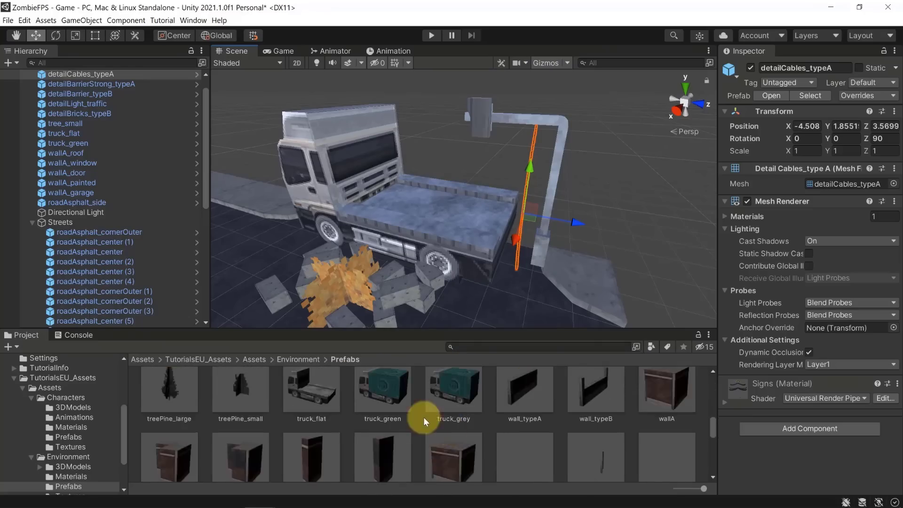
{"action": "scroll", "coordinate": [432, 404], "scroll_direction": "down", "scroll_amount": 5}
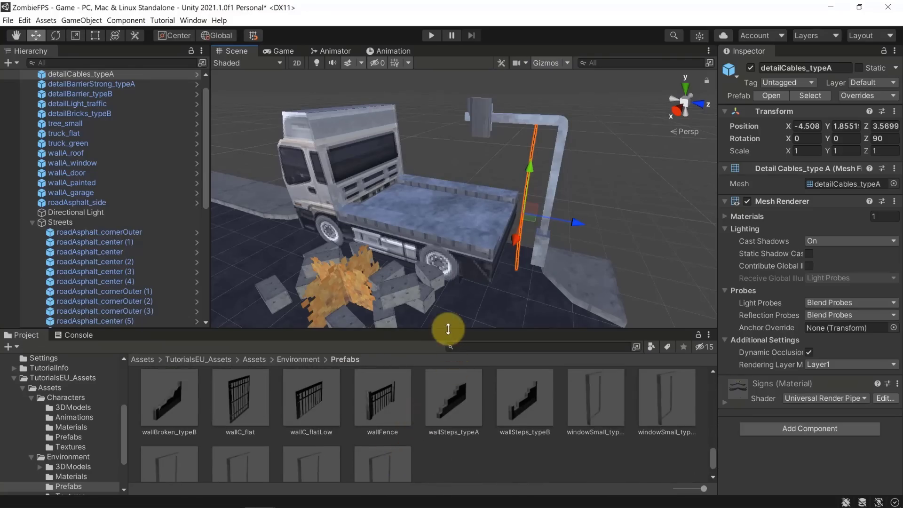
{"action": "left_click_drag", "start_coordinate": [448, 329], "coordinate": [483, 101]}
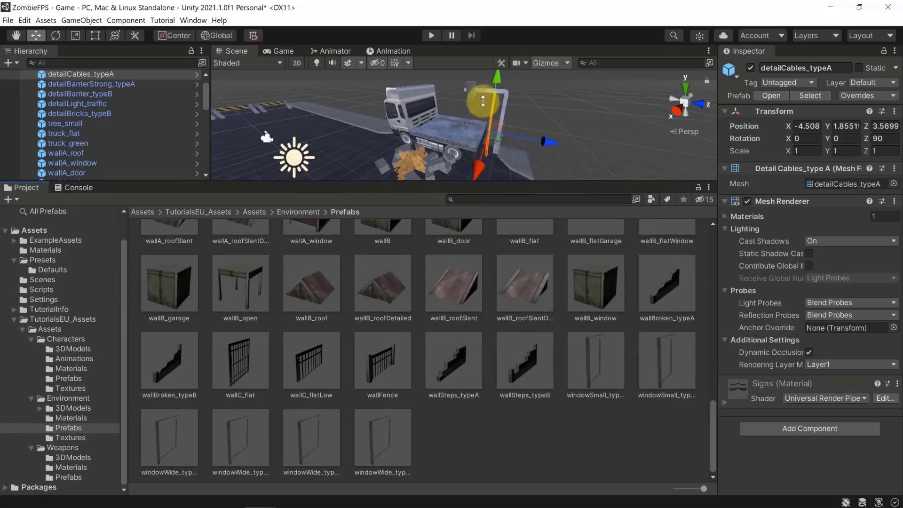
{"action": "left_click_drag", "start_coordinate": [467, 127], "coordinate": [314, 129], "text": "alt"}
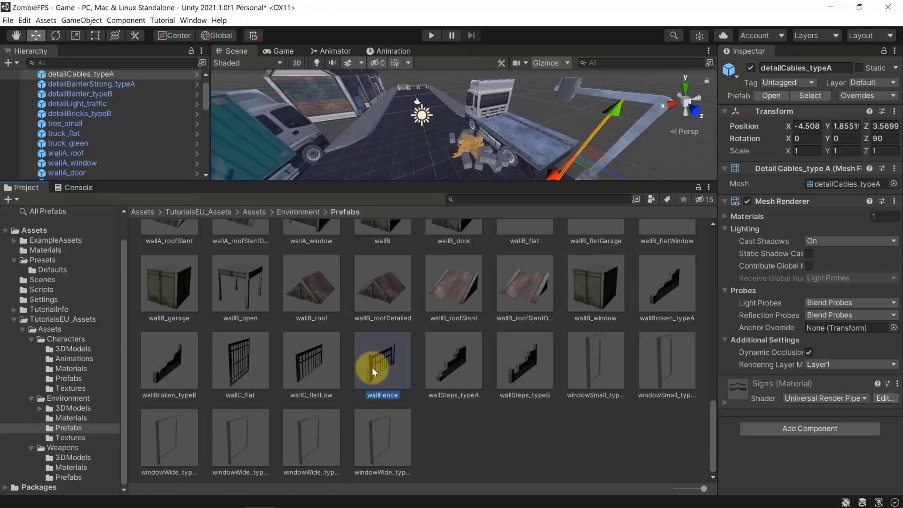
{"action": "left_click_drag", "start_coordinate": [372, 368], "coordinate": [381, 124]}
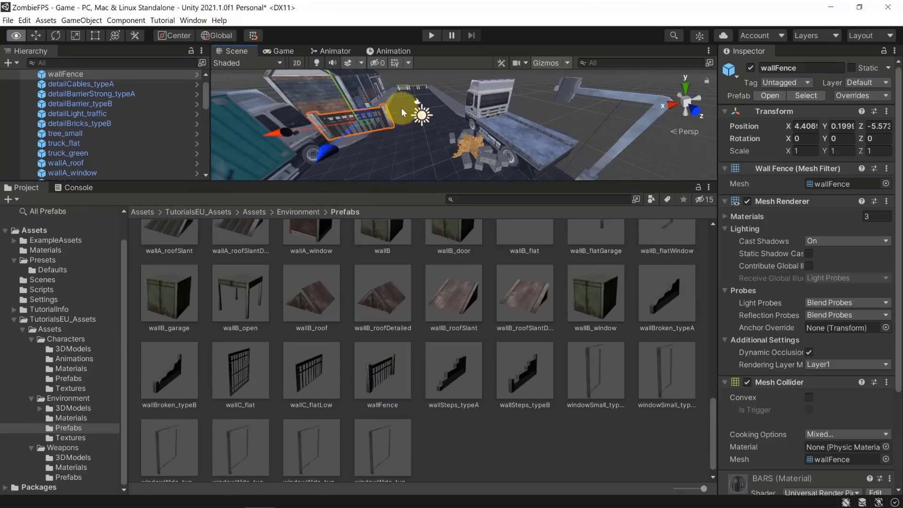
{"action": "key", "text": "f"}
- Rotate the fence to -90 degrees around Y and move it behind the sidewalk, between the green truck and the building
{"action": "left_click_drag", "start_coordinate": [321, 57], "coordinate": [187, 52], "text": "alt"}
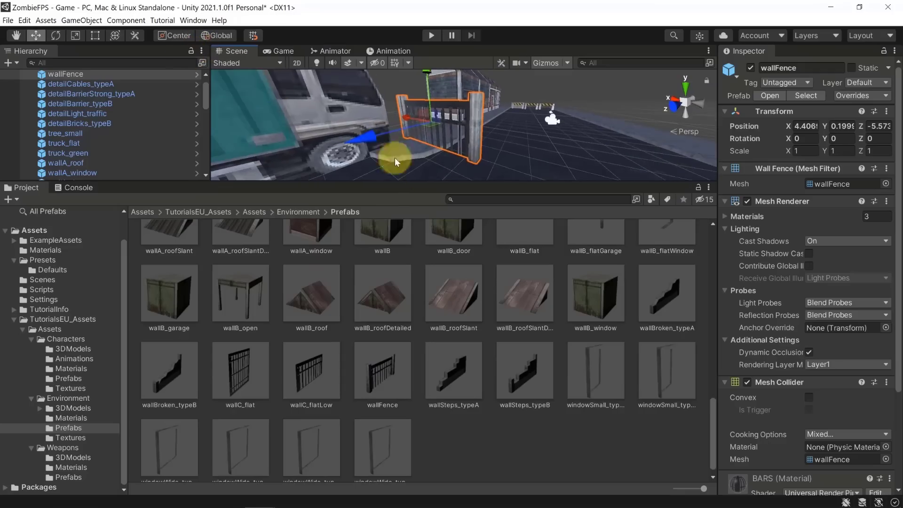
{"action": "scroll", "coordinate": [530, 114], "scroll_direction": "up", "scroll_amount": 4}
{"action": "left_click_drag", "start_coordinate": [328, 154], "coordinate": [614, 106]}
{"action": "key", "text": "e"}
{"action": "left_click_drag", "start_coordinate": [460, 133], "coordinate": [507, 133]}
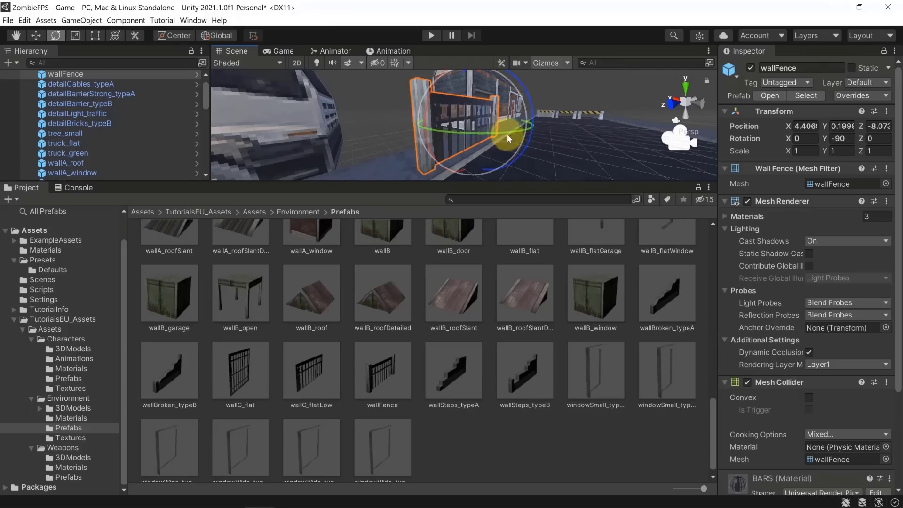
{"action": "key", "text": "w"}
{"action": "left_click_drag", "start_coordinate": [444, 115], "coordinate": [613, 187]}
{"action": "scroll", "coordinate": [565, 167], "scroll_direction": "down", "scroll_amount": 3}
{"action": "left_click", "coordinate": [563, 169]}
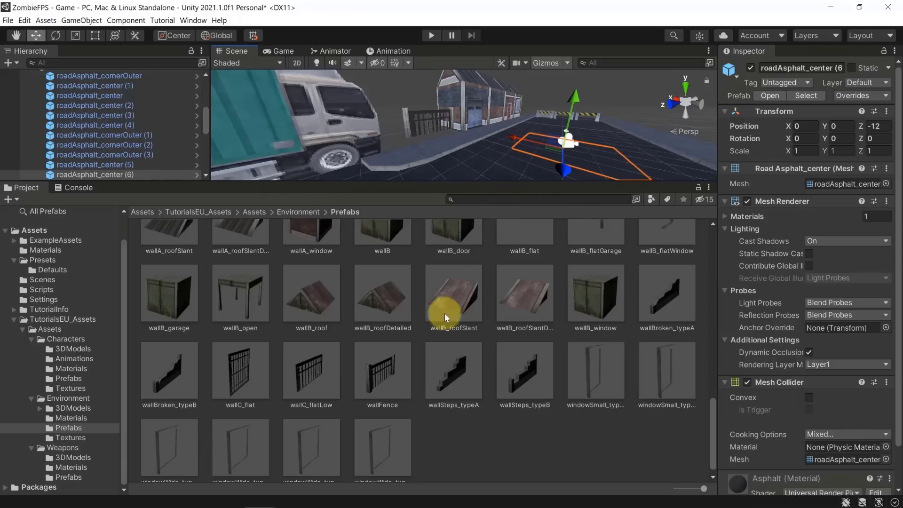
- Find the roadDirt_center prefab and place a dirt tile behind the fence
{"action": "scroll", "coordinate": [428, 329], "scroll_direction": "up", "scroll_amount": 5}
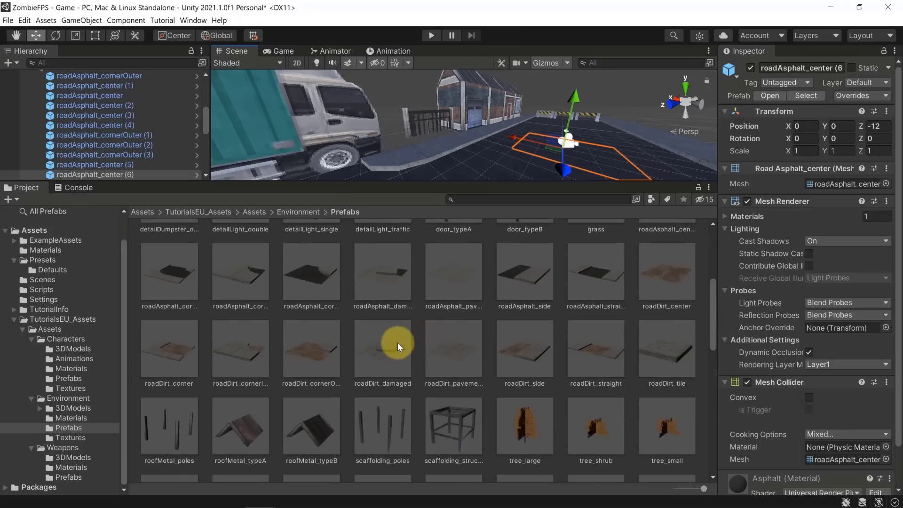
{"action": "left_click", "coordinate": [683, 269]}
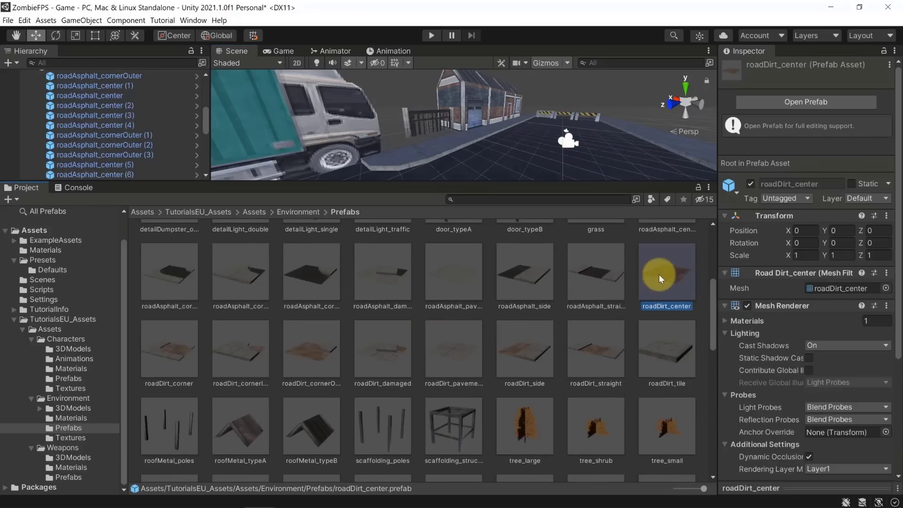
{"action": "left_click_drag", "start_coordinate": [659, 275], "coordinate": [446, 140]}
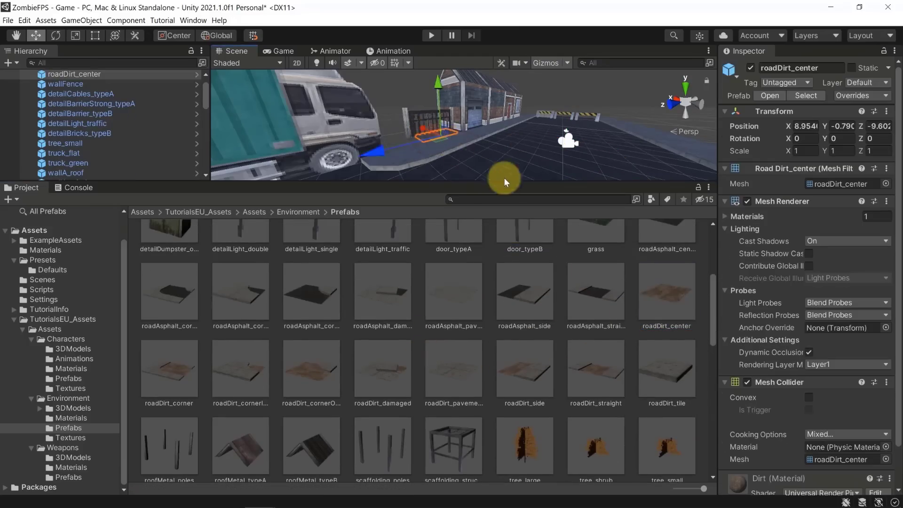
{"action": "scroll", "coordinate": [478, 156], "scroll_direction": "up", "scroll_amount": 3}
{"action": "scroll", "coordinate": [478, 156], "scroll_direction": "down", "scroll_amount": 2}
- Vertex-snap the dirt tile's corner to the sidewalk's back edge so it lies flush beneath the fence
{"action": "right_click_drag", "start_coordinate": [468, 138], "coordinate": [574, 165]}
{"action": "key", "text": "w"}
{"action": "key", "text": "a"}
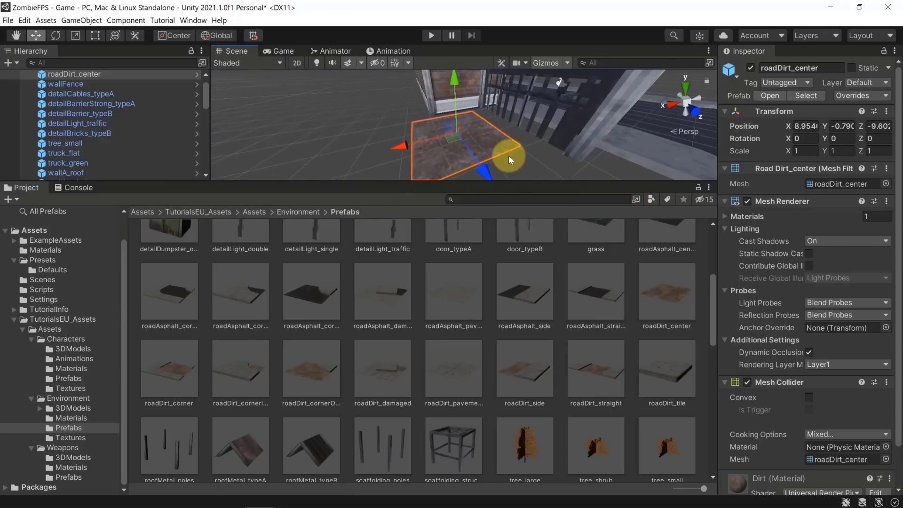
{"action": "key", "text": "w"}
{"action": "mouse_move", "coordinate": [509, 155]}
{"action": "right_mouse_down"}
{"action": "mouse_move", "coordinate": [564, 163]}
{"action": "mouse_move", "coordinate": [524, 146]}
{"action": "right_mouse_up"}
{"action": "key", "text": "v"}
{"action": "left_click_drag", "start_coordinate": [523, 139], "coordinate": [465, 181]}
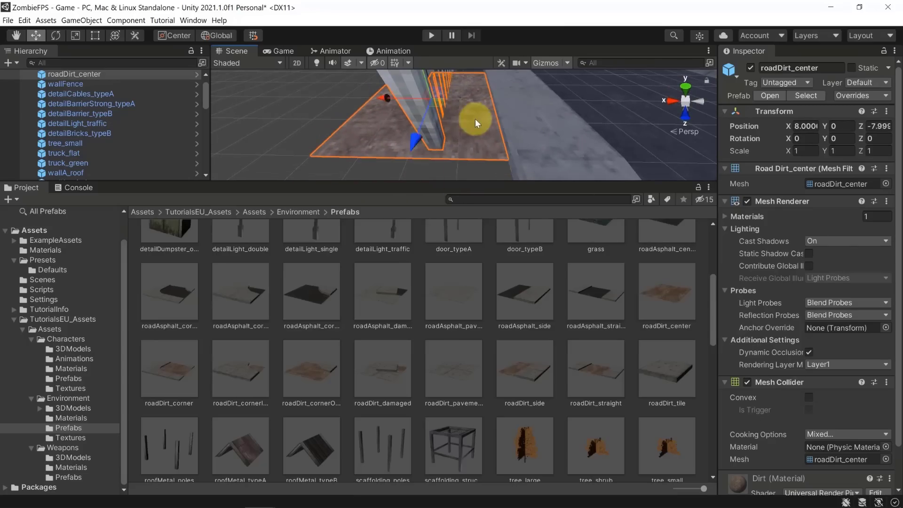
- Duplicate the dirt tile twice and line up the copies to extend the dirt ground behind the fence
{"action": "left_click_drag", "start_coordinate": [553, 139], "coordinate": [575, 131], "text": "alt"}
{"action": "key", "text": "ctrl+d"}
{"action": "left_click_drag", "start_coordinate": [474, 132], "coordinate": [318, 163]}
{"action": "left_click_drag", "start_coordinate": [399, 109], "coordinate": [315, 148], "text": "alt"}
{"action": "key", "text": "ctrl+d"}
{"action": "left_click_drag", "start_coordinate": [538, 143], "coordinate": [360, 142], "text": "alt"}
{"action": "left_click", "coordinate": [464, 97]}
{"action": "left_click_drag", "start_coordinate": [425, 150], "coordinate": [464, 136], "text": "alt"}
{"action": "left_click", "coordinate": [464, 136]}
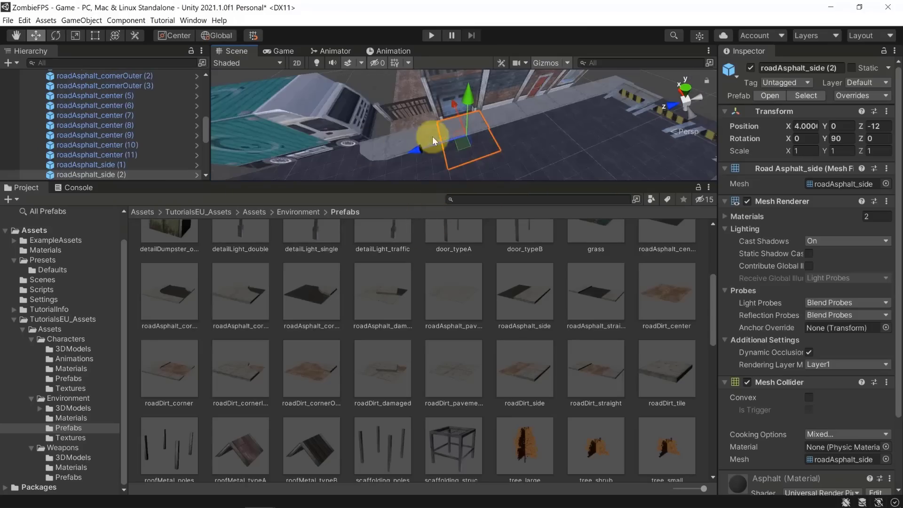
- Return to the first environment prefabs and enlarge the scene view again by shrinking the project browser
{"action": "scroll", "coordinate": [473, 353], "scroll_direction": "up", "scroll_amount": 3}
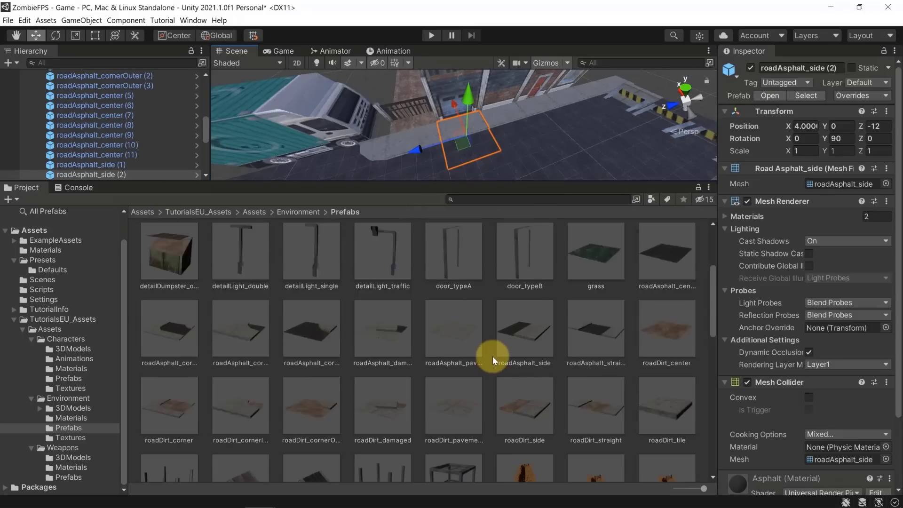
{"action": "scroll", "coordinate": [414, 317], "scroll_direction": "up", "scroll_amount": 2}
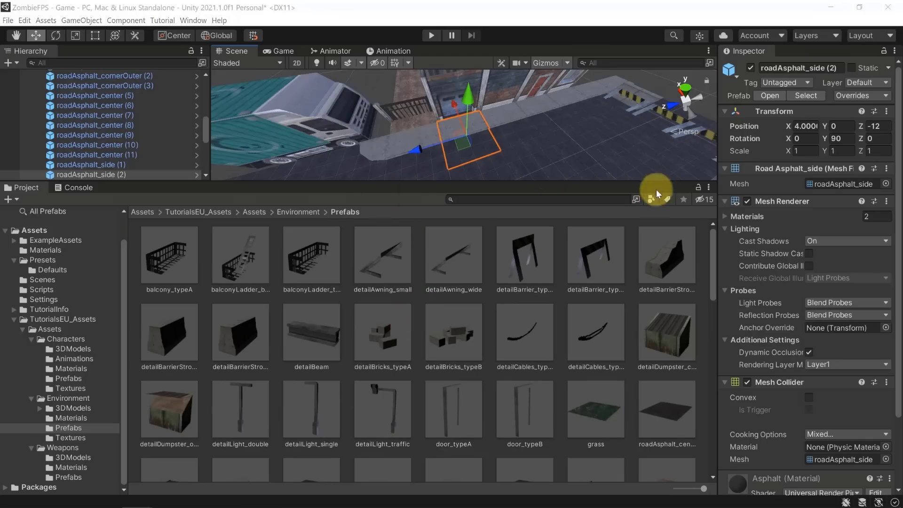
{"action": "left_click_drag", "start_coordinate": [657, 183], "coordinate": [645, 329]}
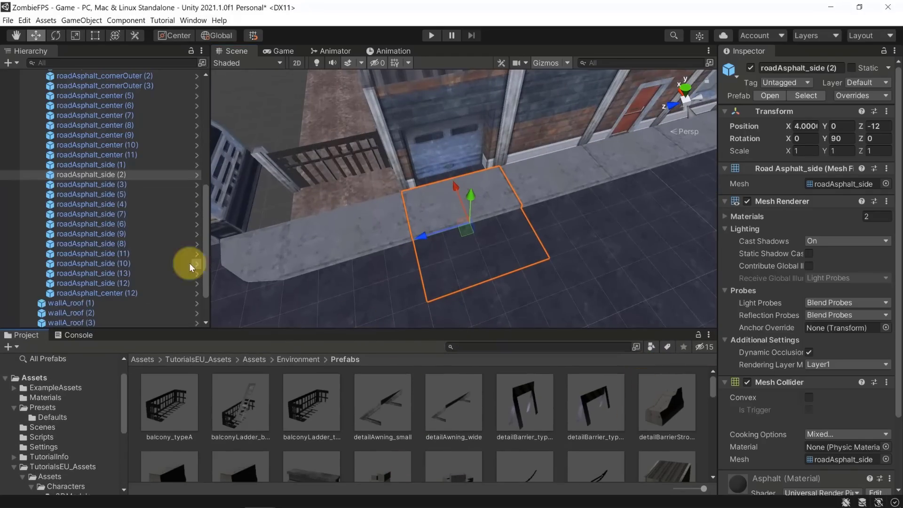
- Move roadDirt_center (1) and roadDirt_center (2) into the Streets group in the hierarchy
{"action": "scroll", "coordinate": [147, 206], "scroll_direction": "up", "scroll_amount": 2}
{"action": "scroll", "coordinate": [147, 210], "scroll_direction": "up", "scroll_amount": 2}
{"action": "scroll", "coordinate": [97, 230], "scroll_direction": "down", "scroll_amount": 5}
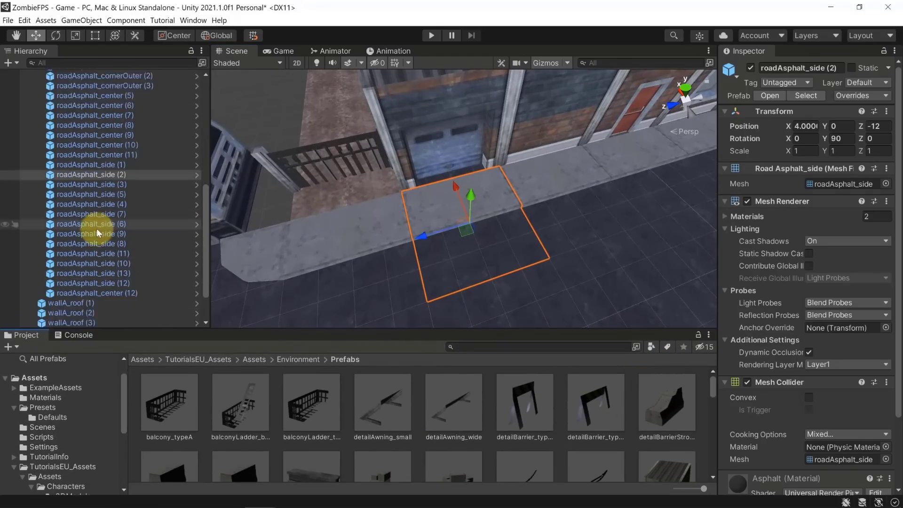
{"action": "left_click", "coordinate": [71, 312]}
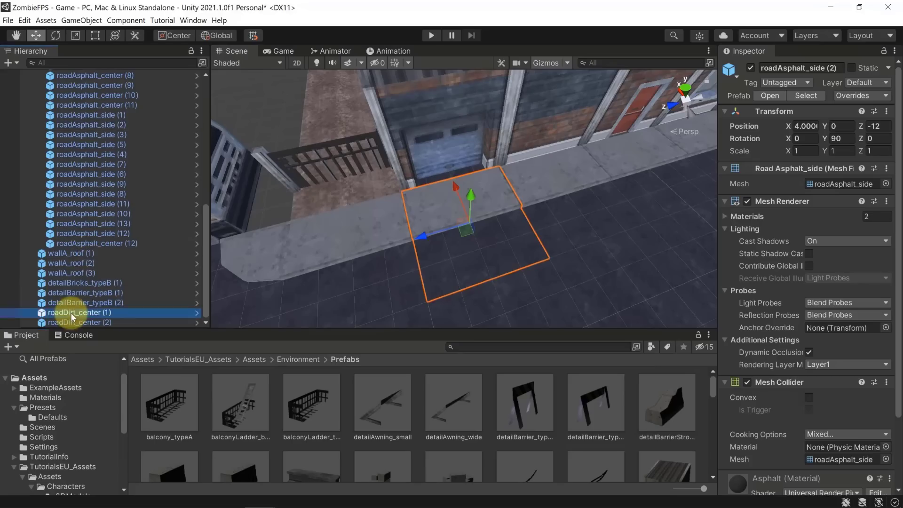
{"action": "left_click", "coordinate": [70, 322], "text": "shift"}
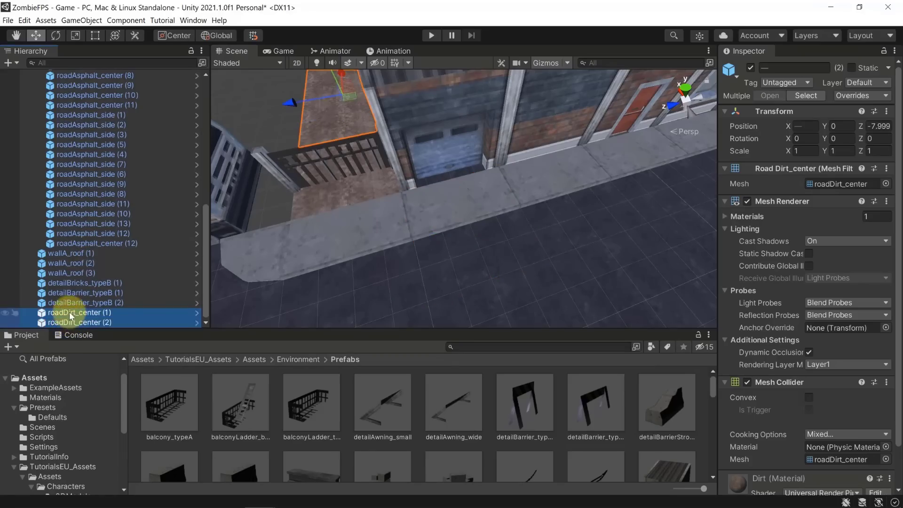
{"action": "left_click_drag", "start_coordinate": [70, 312], "coordinate": [81, 246]}
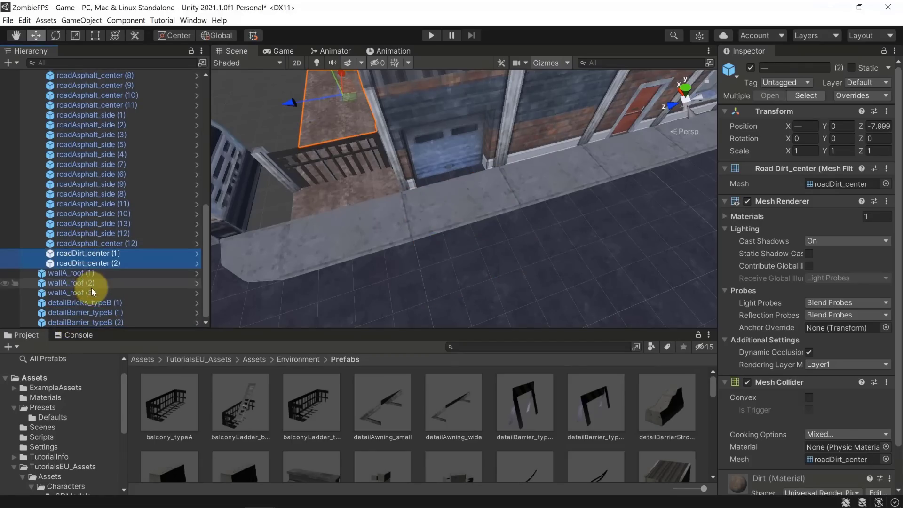
{"action": "scroll", "coordinate": [20, 268], "scroll_direction": "up", "scroll_amount": 10}
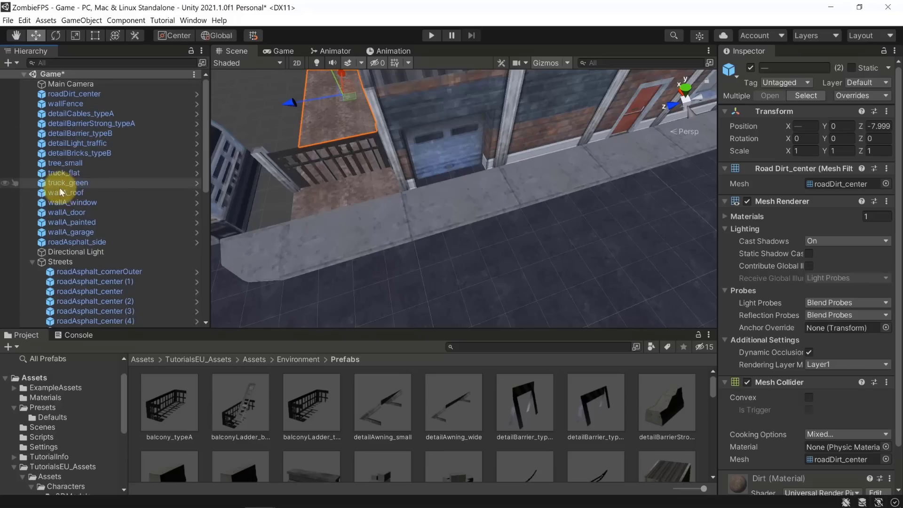
{"action": "scroll", "coordinate": [19, 226], "scroll_direction": "down", "scroll_amount": 3}
{"action": "scroll", "coordinate": [26, 214], "scroll_direction": "up", "scroll_amount": 4}
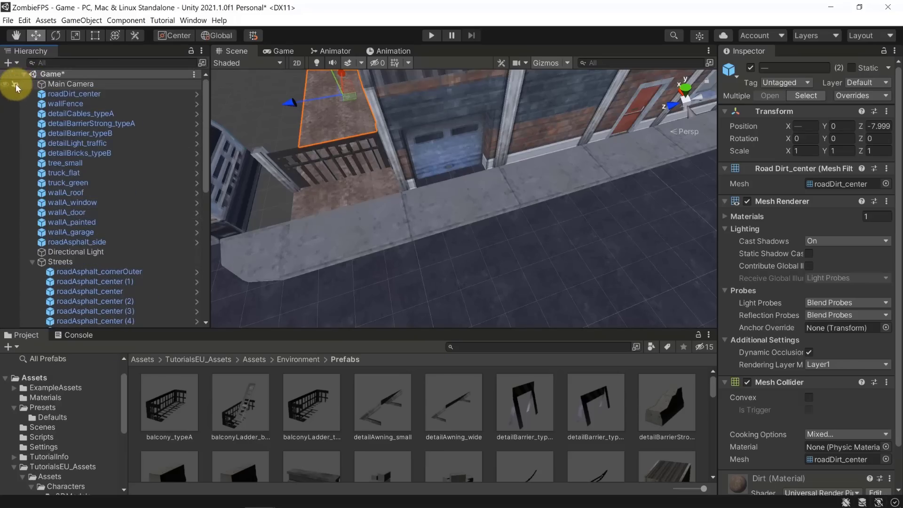
{"action": "scroll", "coordinate": [40, 208], "scroll_direction": "down", "scroll_amount": 12}
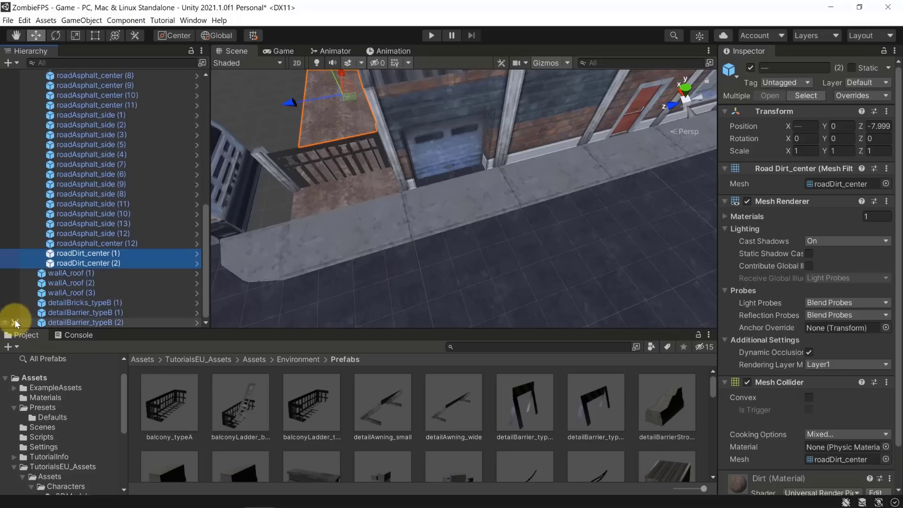
{"action": "right_click", "coordinate": [26, 321]}
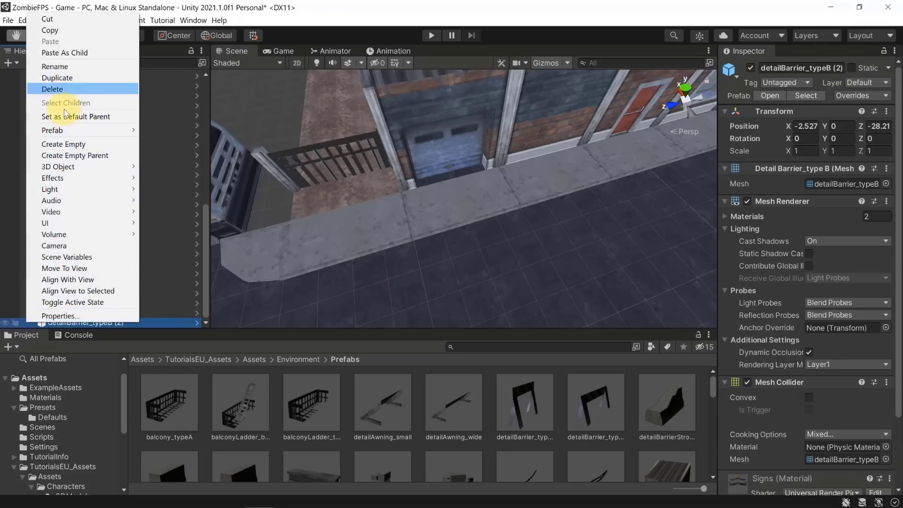
{"action": "left_click", "coordinate": [75, 144]}
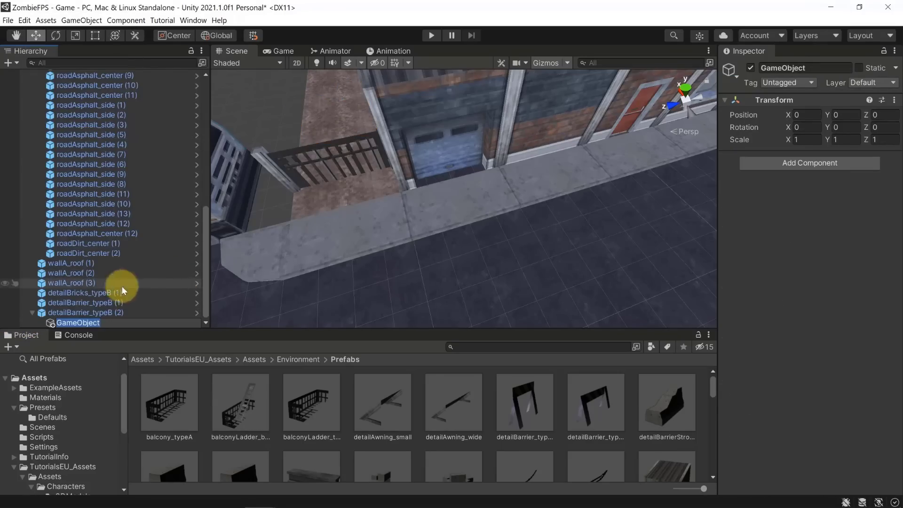
{"action": "key", "text": "ctrl+z"}
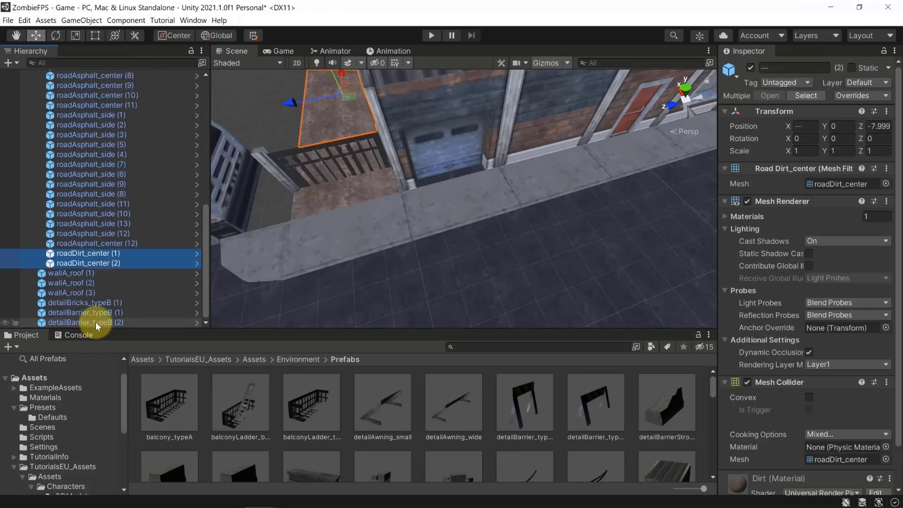
- Collapse the Streets group and create an empty root-level object named Houses
{"action": "scroll", "coordinate": [70, 264], "scroll_direction": "up", "scroll_amount": 10}
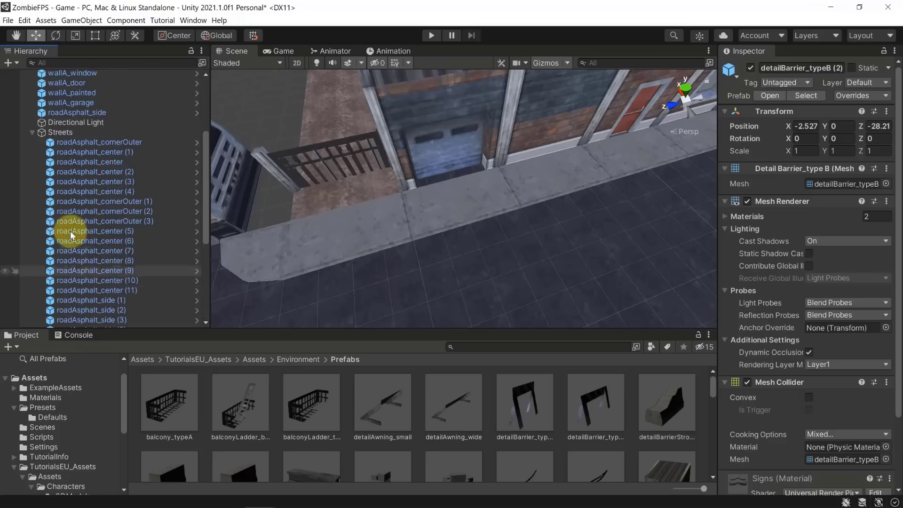
{"action": "left_click", "coordinate": [31, 132]}
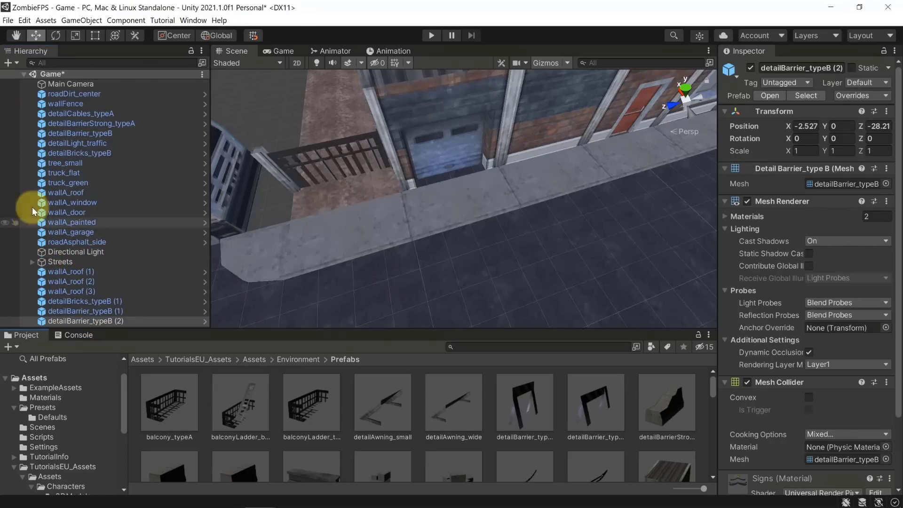
{"action": "left_click", "coordinate": [7, 60]}
{"action": "left_click", "coordinate": [43, 75]}
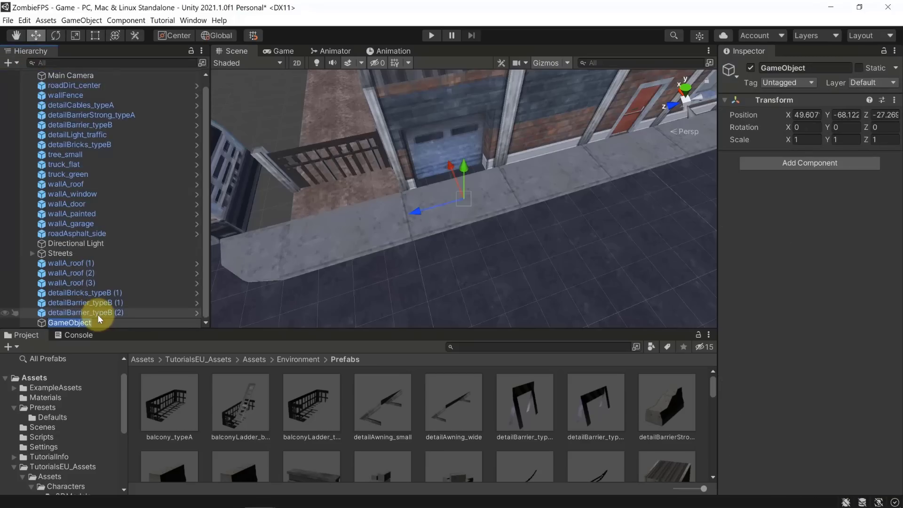
{"action": "key", "text": "BackSpace"}
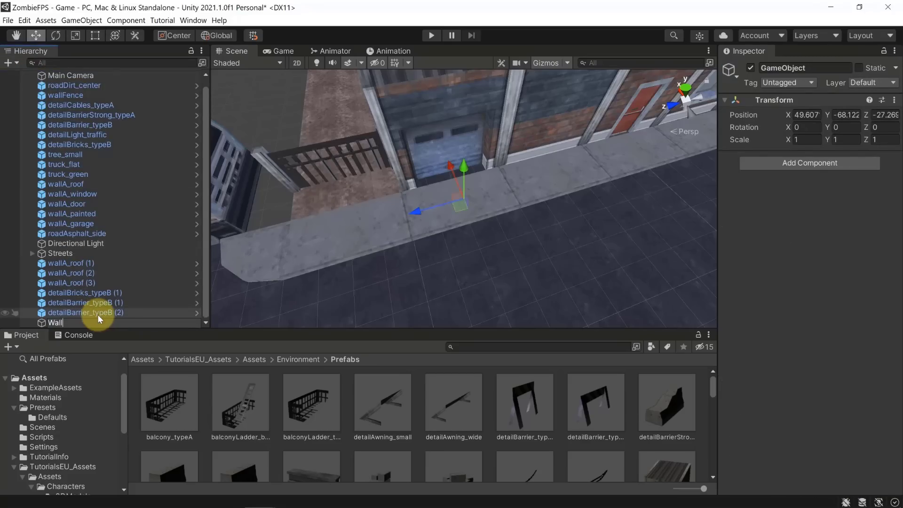
{"action": "type", "text": "Houses"}
{"action": "key", "text": "Return"}
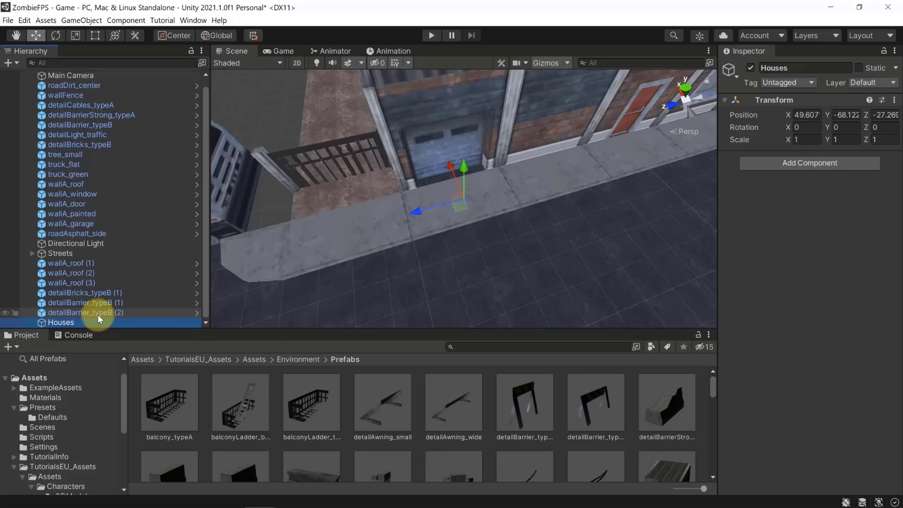
- Rename the Houses object as Buildings
{"action": "left_click", "coordinate": [67, 323]}
{"action": "type", "text": "B"}
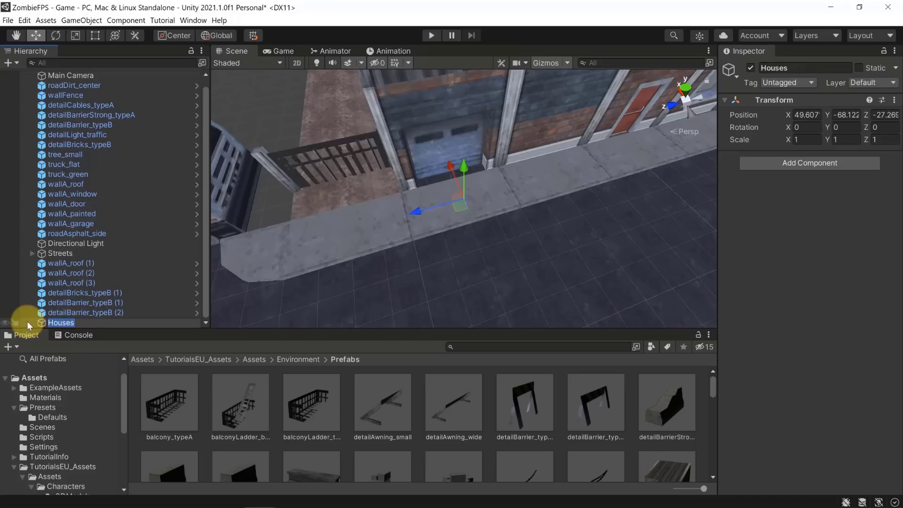
{"action": "type", "text": "uildings"}
{"action": "key", "text": "Return"}
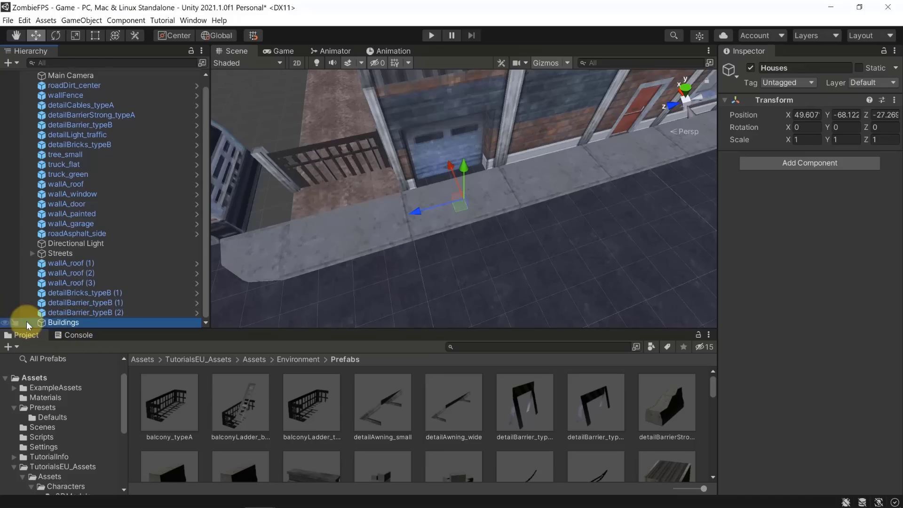
- Try to parent all the wallA roof, window, door, painted and garage pieces to the Buildings object
{"action": "left_click", "coordinate": [76, 264]}
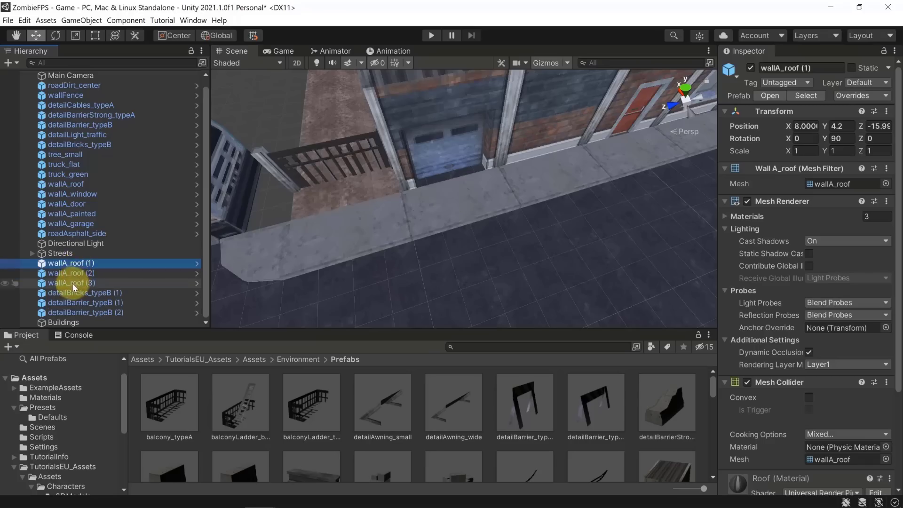
{"action": "left_click", "coordinate": [75, 283], "text": "ctrl"}
{"action": "left_click", "coordinate": [74, 274], "text": "ctrl"}
{"action": "left_click", "coordinate": [74, 184], "text": "ctrl"}
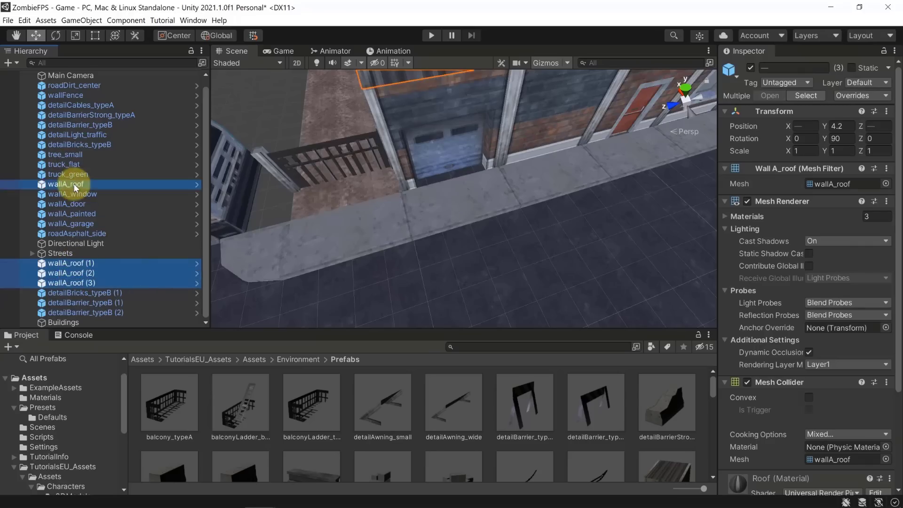
{"action": "left_click", "coordinate": [71, 205], "text": "ctrl"}
{"action": "left_click", "coordinate": [71, 223], "text": "ctrl"}
{"action": "left_click", "coordinate": [72, 214], "text": "ctrl"}
{"action": "left_click", "coordinate": [74, 193], "text": "ctrl"}
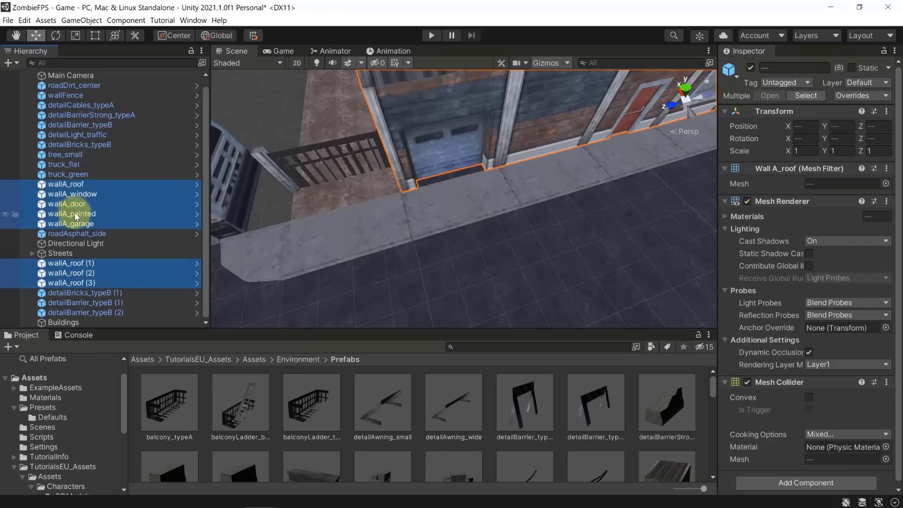
{"action": "left_click_drag", "start_coordinate": [73, 204], "coordinate": [70, 324]}
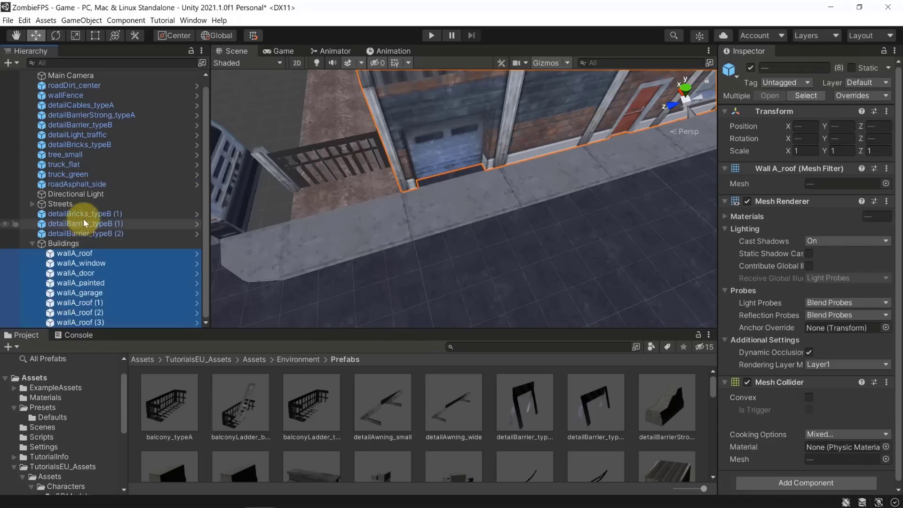
- Undo the parenting of the wallA pieces to the Buildings object
{"action": "left_click", "coordinate": [80, 105]}
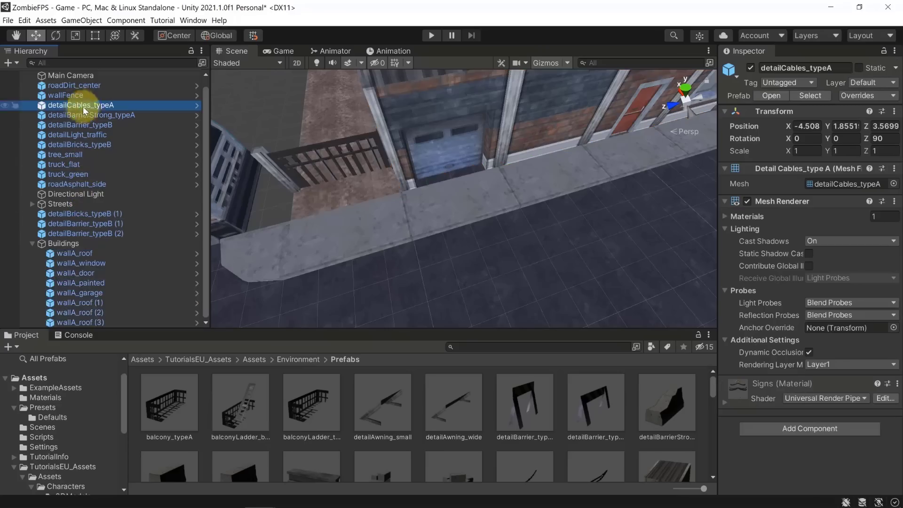
{"action": "left_click", "coordinate": [33, 245]}
{"action": "right_click", "coordinate": [56, 278]}
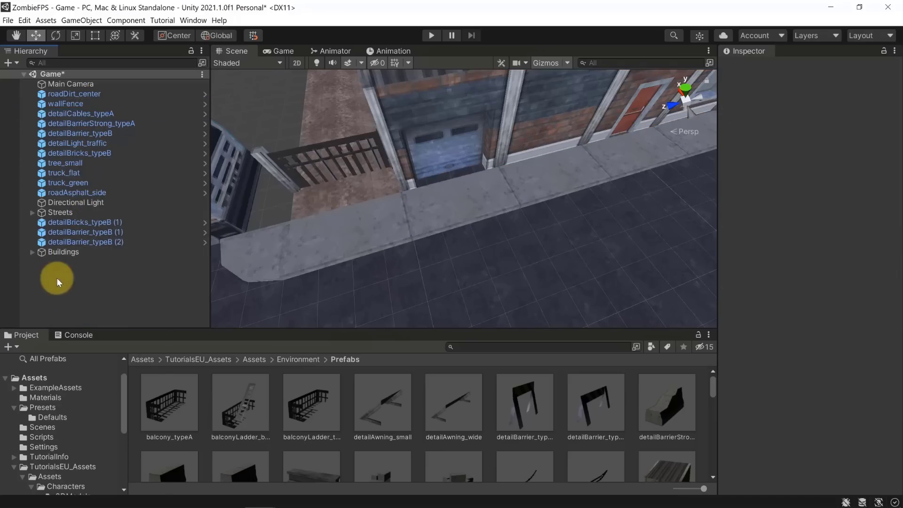
{"action": "left_click", "coordinate": [60, 251]}
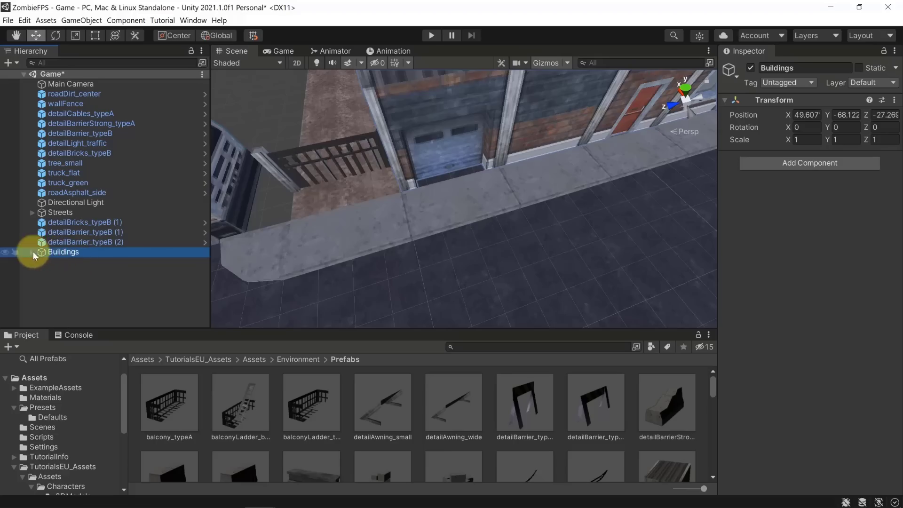
{"action": "left_click", "coordinate": [88, 277]}
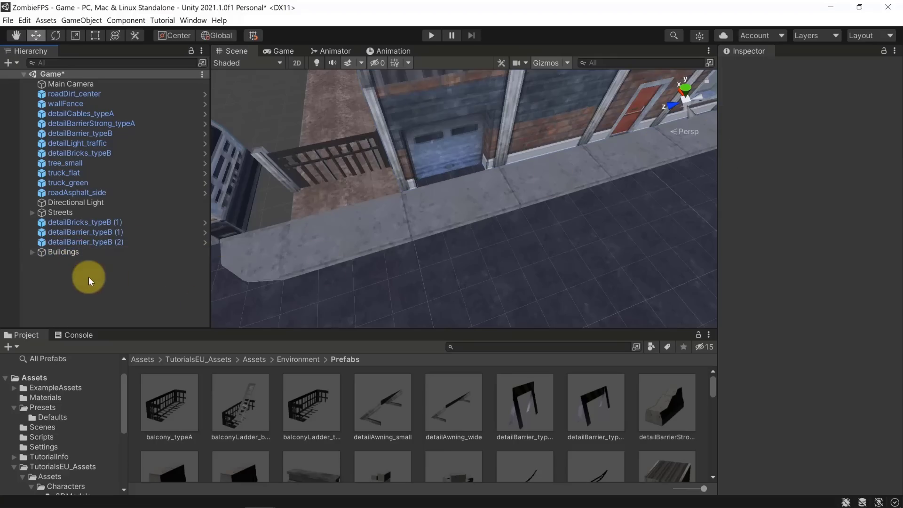
{"action": "key", "text": "ctrl+z"}
{"action": "key", "text": "ctrl+z"}
{"action": "key", "text": "ctrl+z"}
{"action": "key", "text": "ctrl+z"}
{"action": "key", "text": "ctrl+z"}
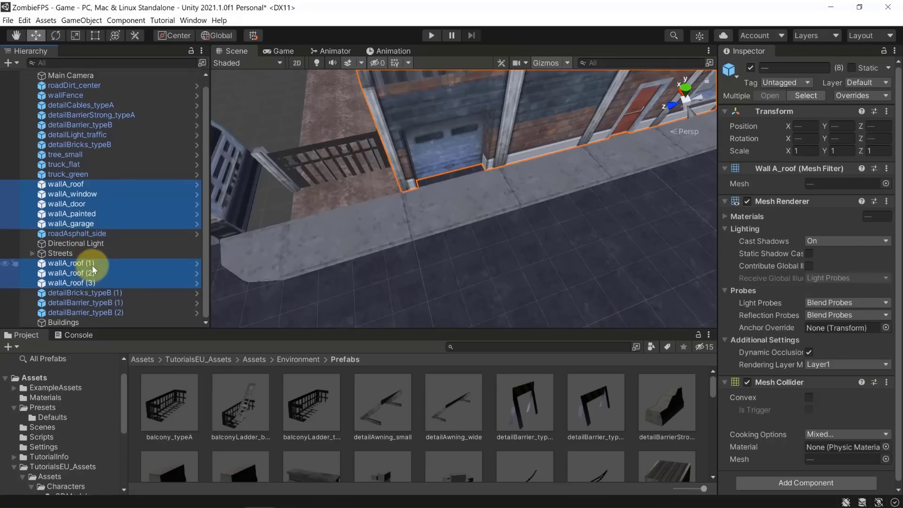
- Reset the Transform of the empty Buildings object to the origin
{"action": "left_click", "coordinate": [70, 321]}
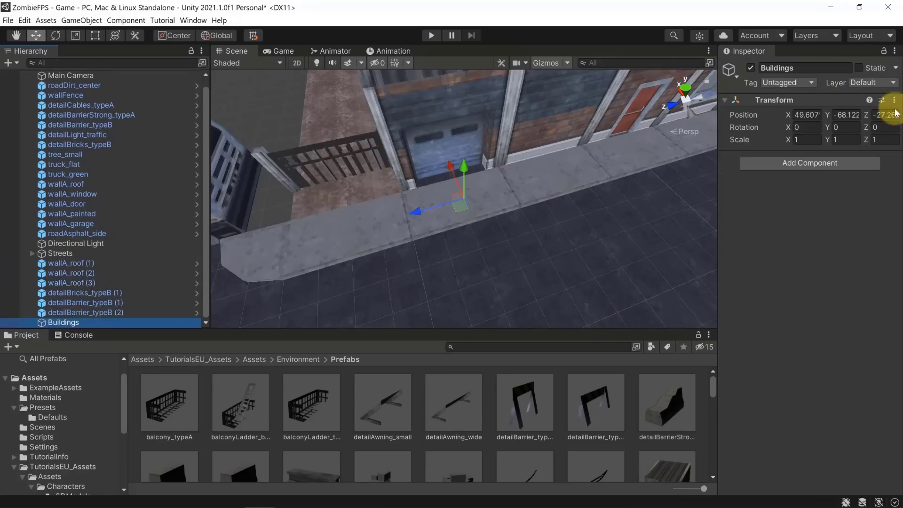
{"action": "left_click", "coordinate": [894, 99]}
{"action": "left_click", "coordinate": [806, 112]}
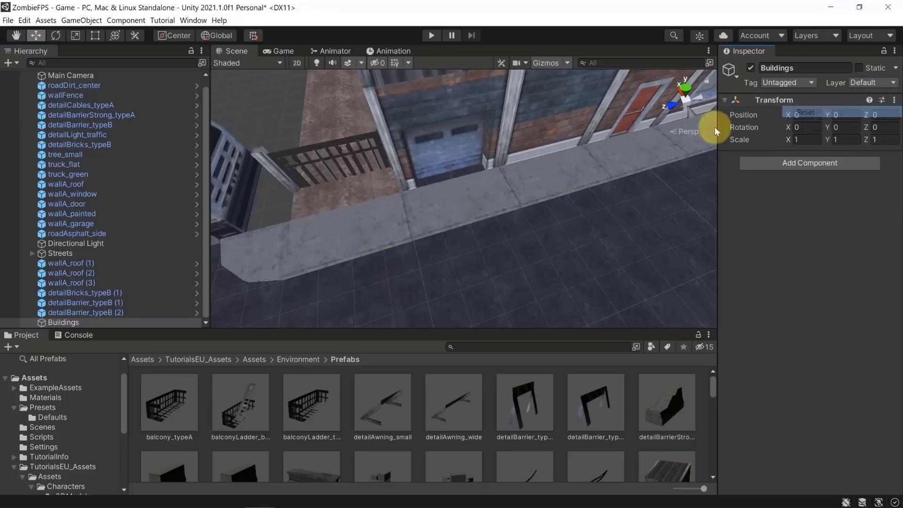
- Parent all the wallA pieces, including the three numbered roof copies, and wallFence to the Buildings object
{"action": "left_click", "coordinate": [72, 334]}
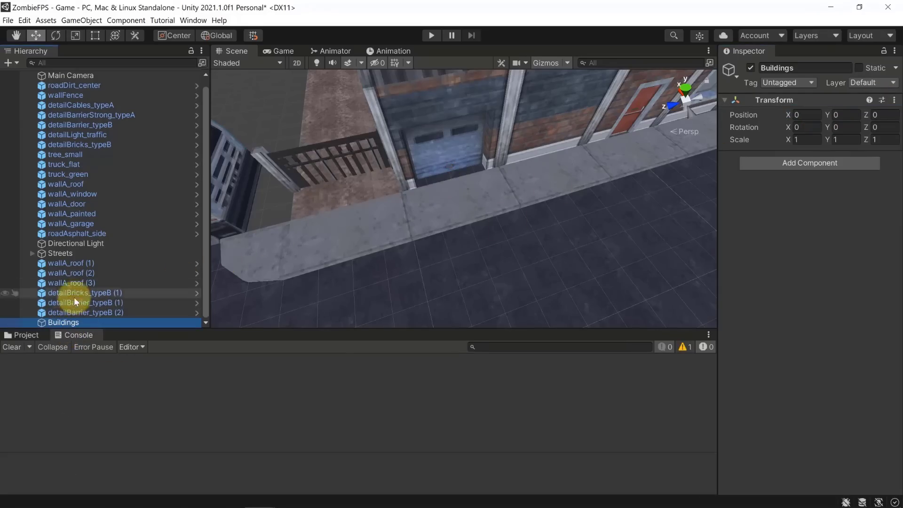
{"action": "left_click", "coordinate": [78, 182]}
{"action": "left_click", "coordinate": [79, 227], "text": "shift"}
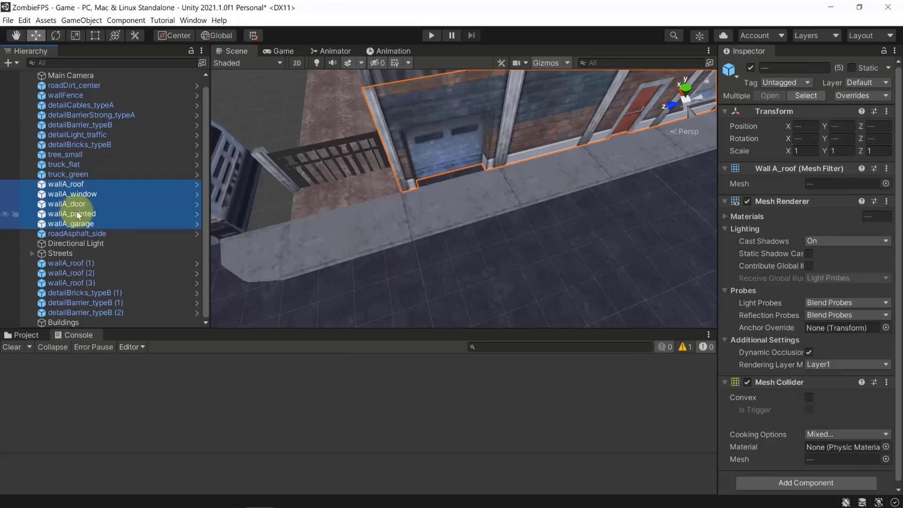
{"action": "left_click_drag", "start_coordinate": [75, 211], "coordinate": [71, 320]}
{"action": "left_click", "coordinate": [70, 215]}
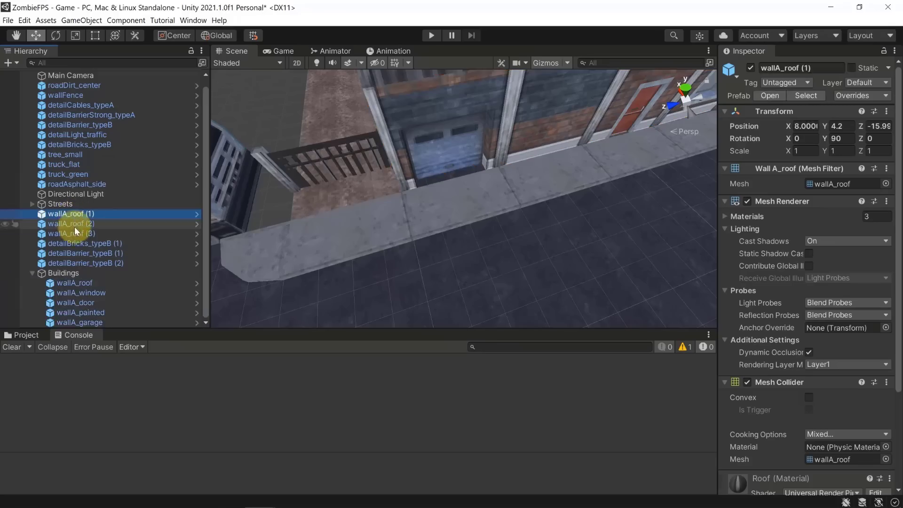
{"action": "left_click", "coordinate": [69, 233], "text": "shift"}
{"action": "left_click_drag", "start_coordinate": [63, 272], "coordinate": [64, 273]}
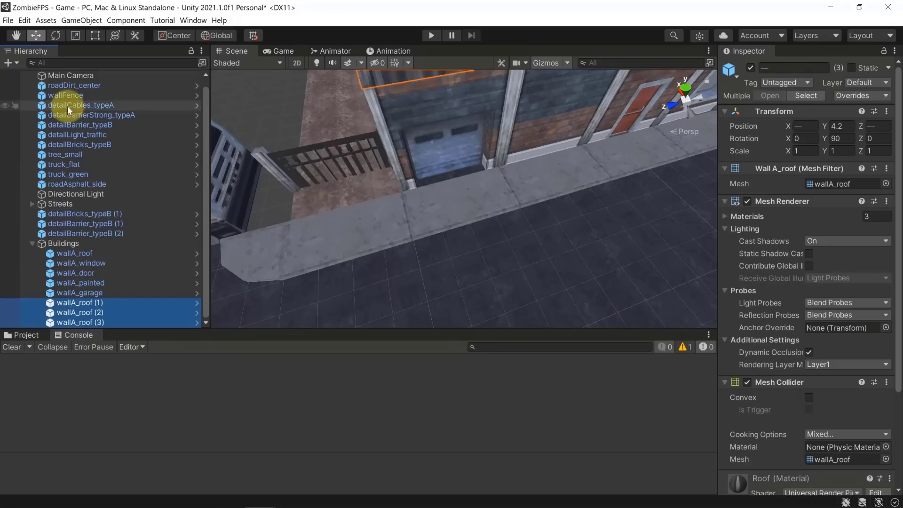
{"action": "left_click_drag", "start_coordinate": [71, 95], "coordinate": [73, 244]}
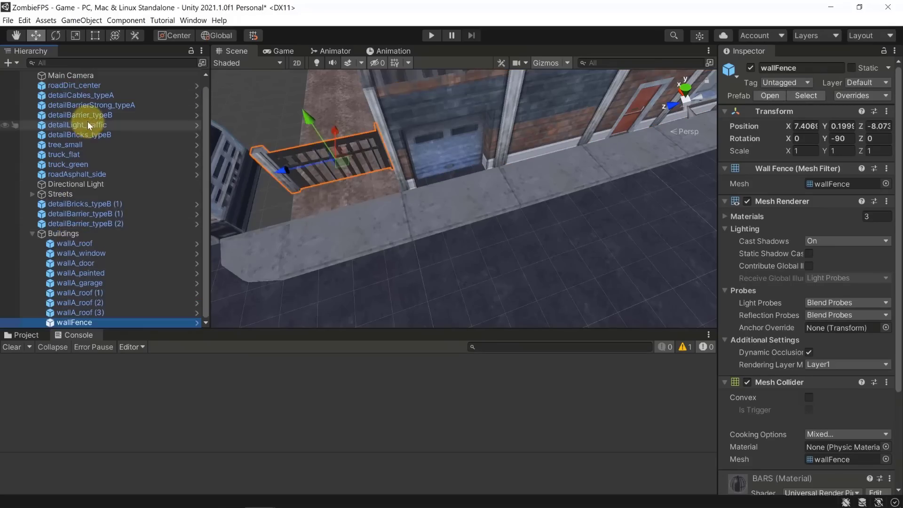
- Create an empty object named Decorations at the root of the scene hierarchy and reset its Transform to the origin
{"action": "left_click", "coordinate": [32, 233]}
{"action": "left_click", "coordinate": [52, 274]}
{"action": "right_click", "coordinate": [51, 274]}
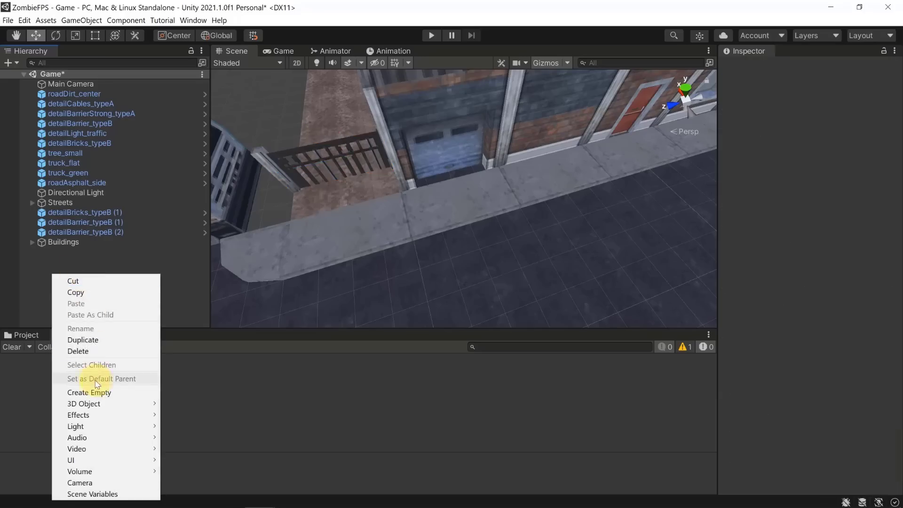
{"action": "left_click", "coordinate": [108, 392]}
{"action": "type", "text": "D"}
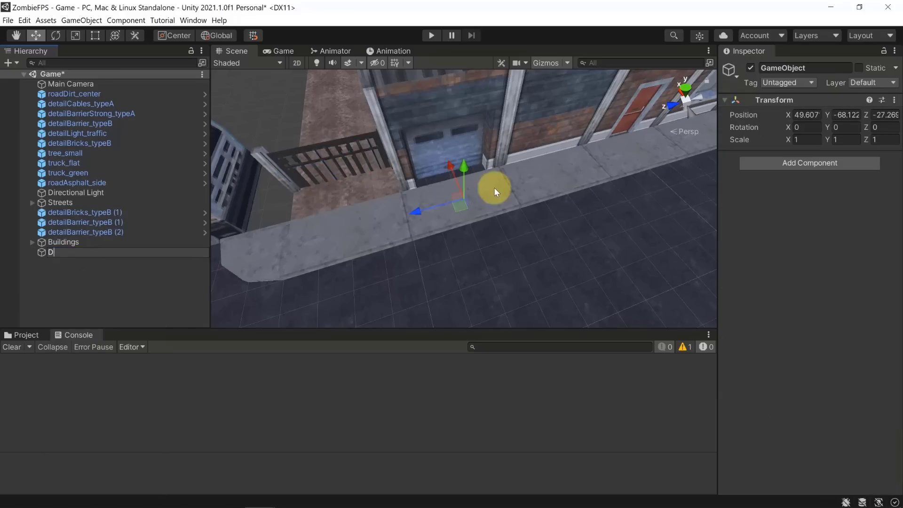
{"action": "type", "text": "ecorations"}
{"action": "key", "text": "Return"}
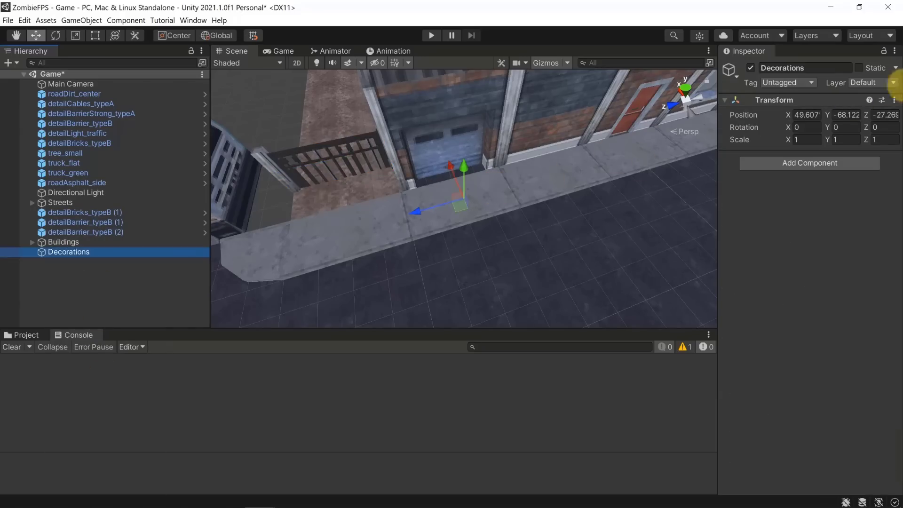
{"action": "left_click", "coordinate": [894, 100]}
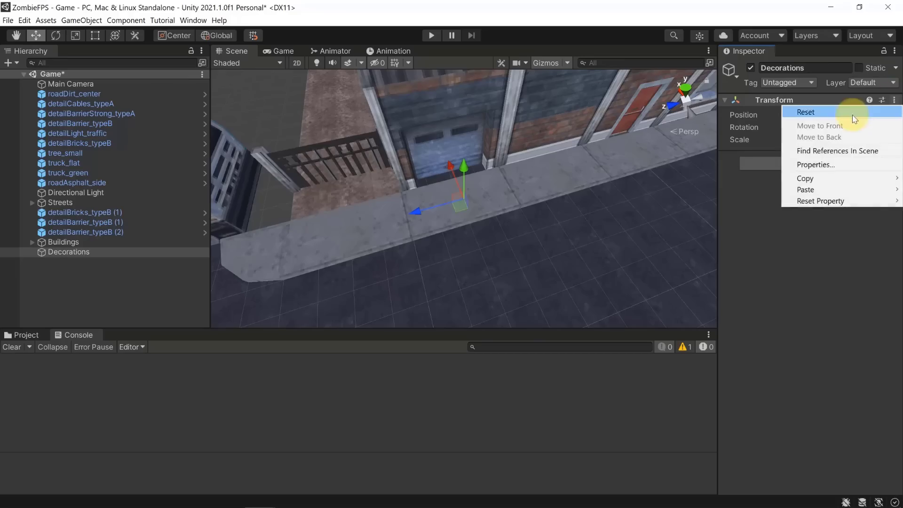
{"action": "left_click", "coordinate": [806, 112]}
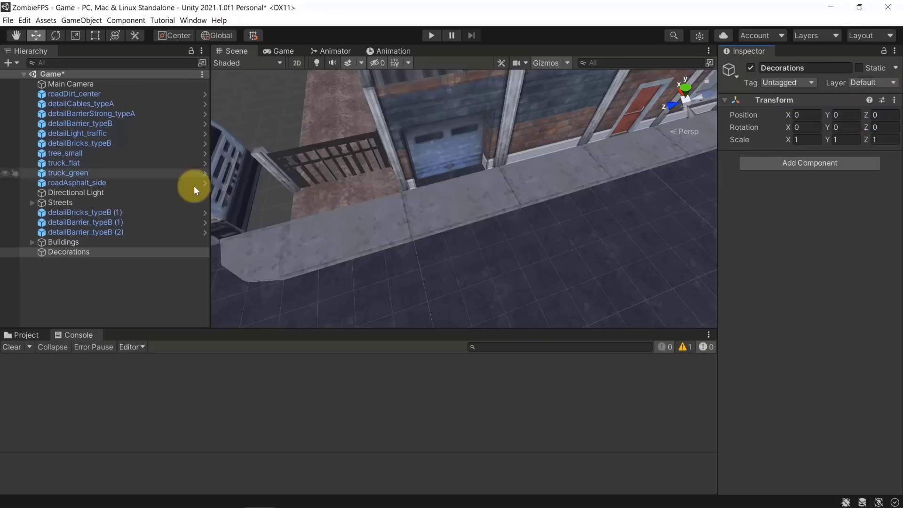
- Parent all the detail pieces (cables, barriers, traffic light and bricks), including the numbered copies, to the Decorations object
{"action": "left_click", "coordinate": [96, 103]}
{"action": "left_click", "coordinate": [89, 142], "text": "shift"}
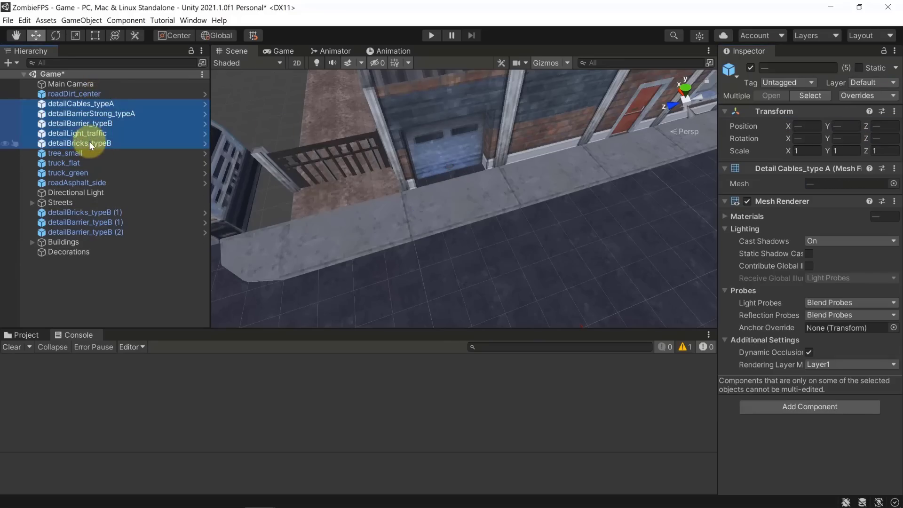
{"action": "left_click", "coordinate": [91, 214], "text": "ctrl"}
{"action": "left_click", "coordinate": [91, 224], "text": "ctrl"}
{"action": "left_click", "coordinate": [90, 240], "text": "ctrl"}
{"action": "left_click", "coordinate": [90, 232], "text": "ctrl"}
{"action": "left_click", "coordinate": [77, 241], "text": "ctrl"}
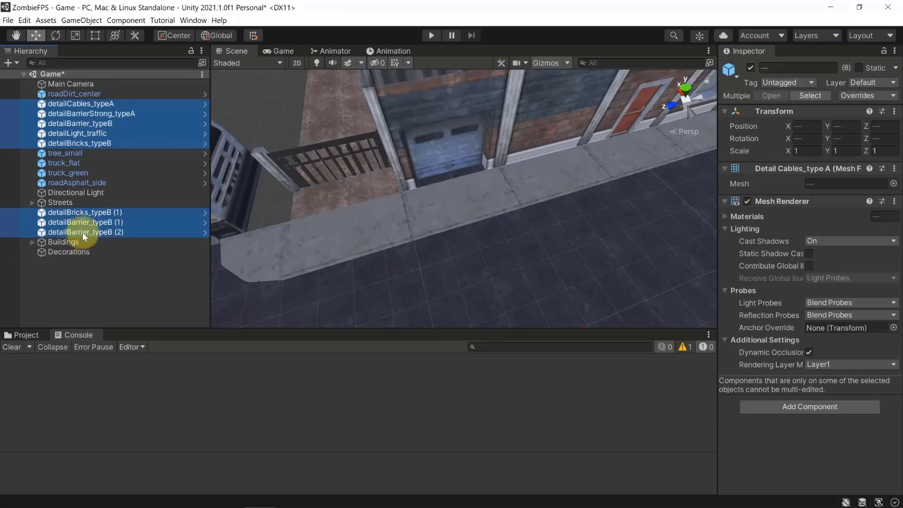
{"action": "left_click_drag", "start_coordinate": [83, 232], "coordinate": [62, 253]}
{"action": "left_click", "coordinate": [78, 296]}
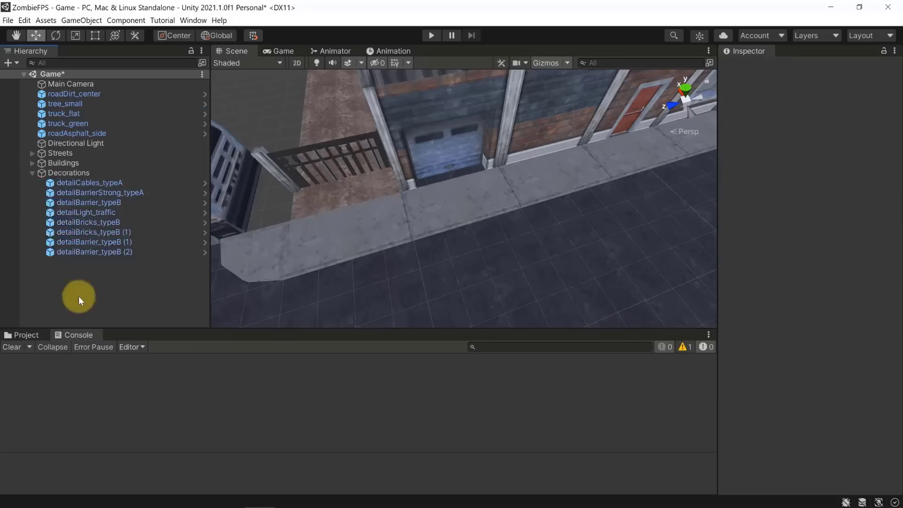
{"action": "left_click", "coordinate": [33, 171]}
{"action": "left_click", "coordinate": [33, 171]}
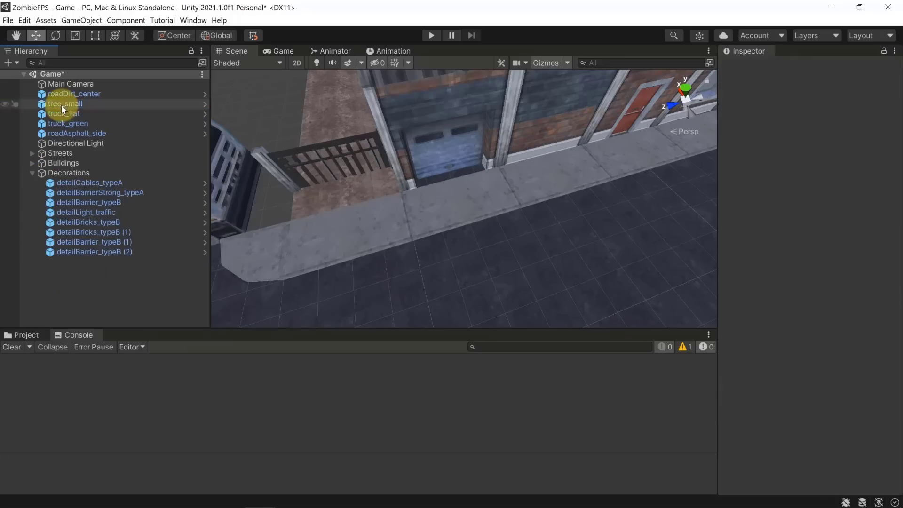
- Parent tree_small to the Decorations object, and roadDirt_center and roadAsphalt_side to the Streets object
{"action": "left_click_drag", "start_coordinate": [65, 105], "coordinate": [68, 173]}
{"action": "left_click_drag", "start_coordinate": [77, 92], "coordinate": [63, 145]}
{"action": "left_click", "coordinate": [73, 123], "text": "ctrl"}
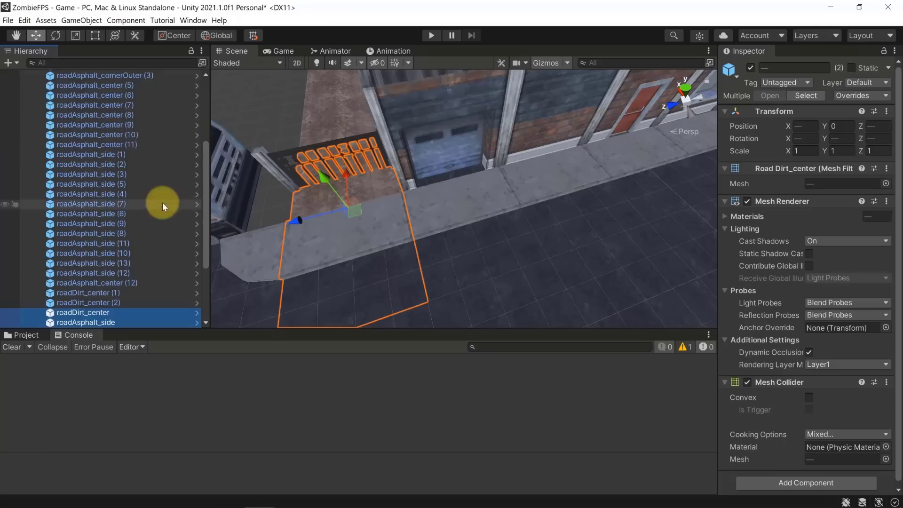
{"action": "scroll", "coordinate": [48, 170], "scroll_direction": "up", "scroll_amount": 5}
{"action": "left_click", "coordinate": [27, 123]}
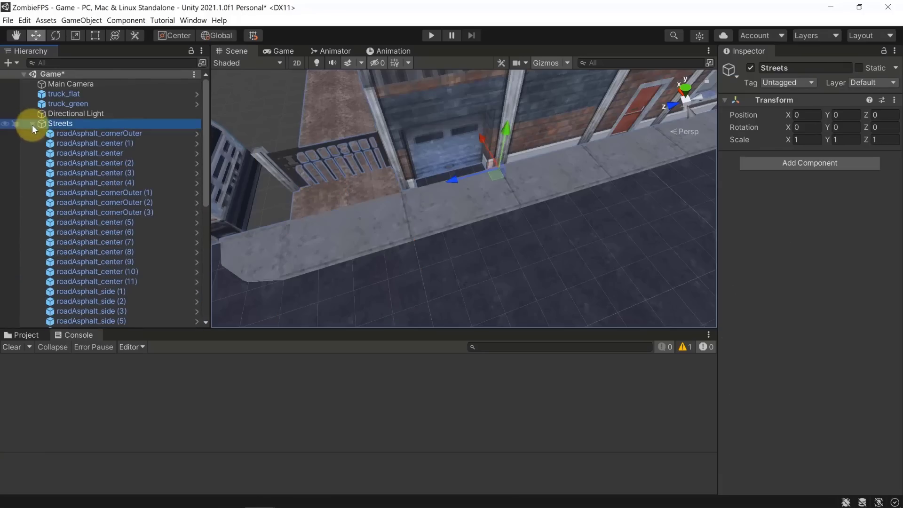
{"action": "left_click", "coordinate": [32, 124]}
{"action": "left_click", "coordinate": [113, 259]}
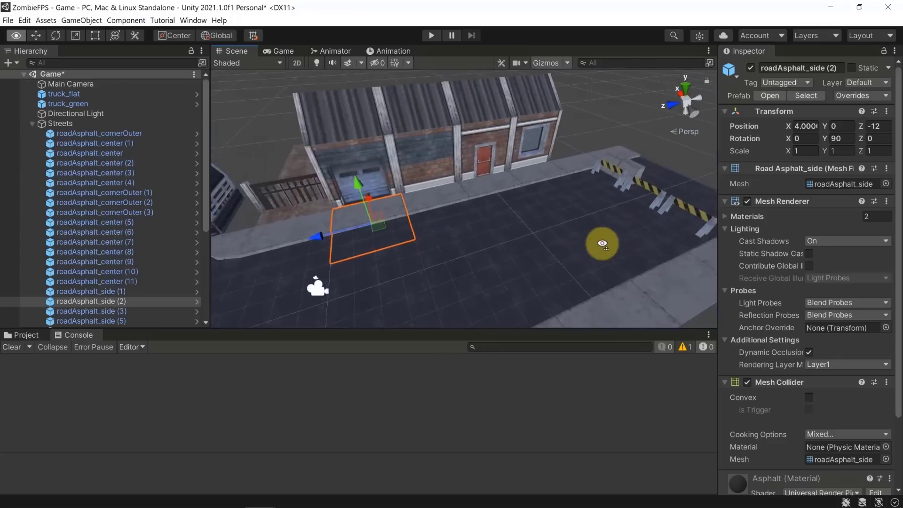
{"action": "left_click_drag", "start_coordinate": [599, 244], "coordinate": [420, 233], "text": "alt"}
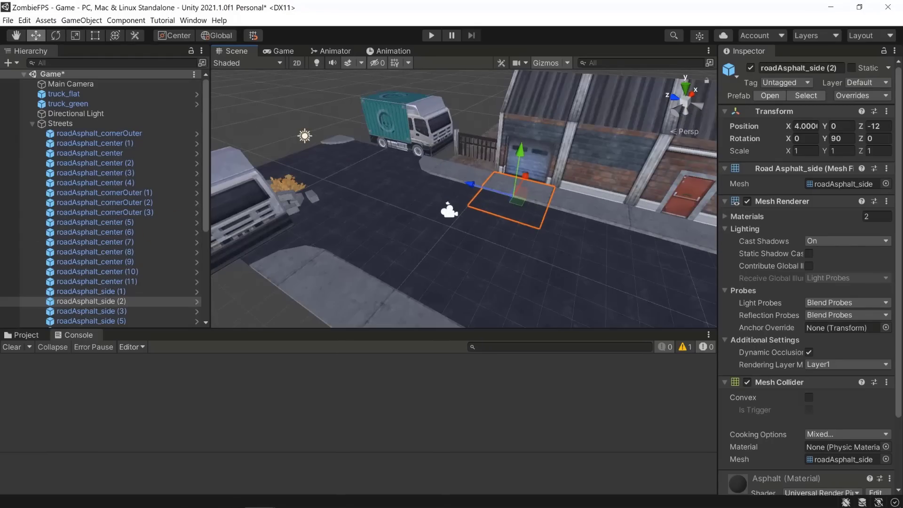
{"action": "left_click", "coordinate": [493, 225]}
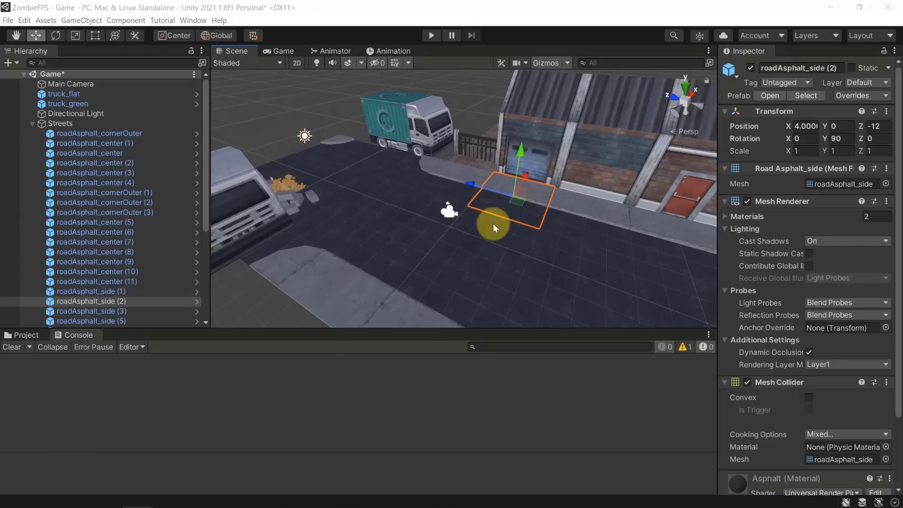
{"action": "left_click", "coordinate": [336, 91]}
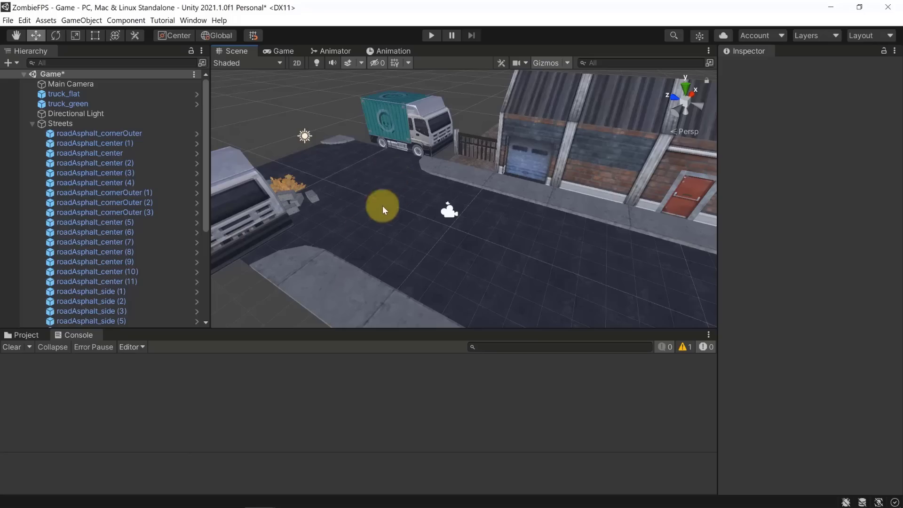
- Duplicate detailBricks_typeB beside the flatbed truck and place the copy on the truck bed behind the cab, at a height of about 1.32
{"action": "right_click_drag", "start_coordinate": [481, 174], "coordinate": [344, 141]}
{"action": "key", "text": "w"}
{"action": "left_click", "coordinate": [309, 198]}
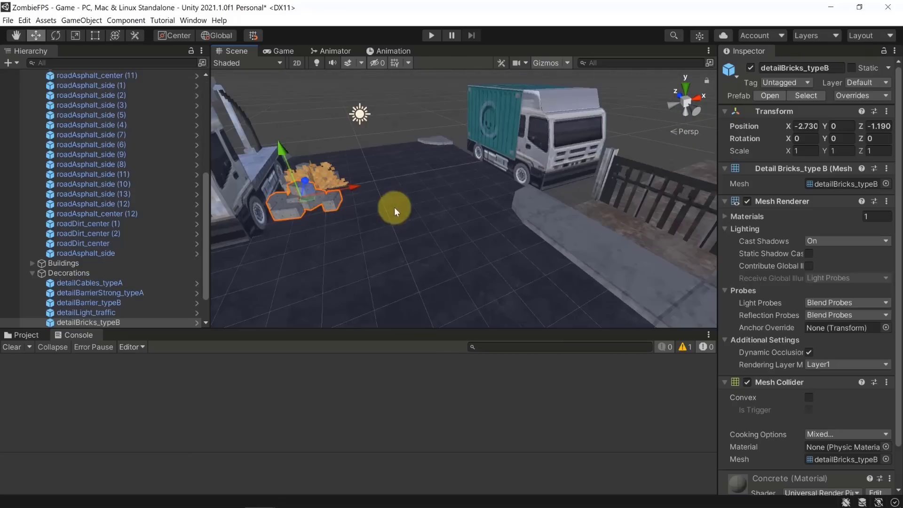
{"action": "right_click_drag", "start_coordinate": [394, 207], "coordinate": [426, 149]}
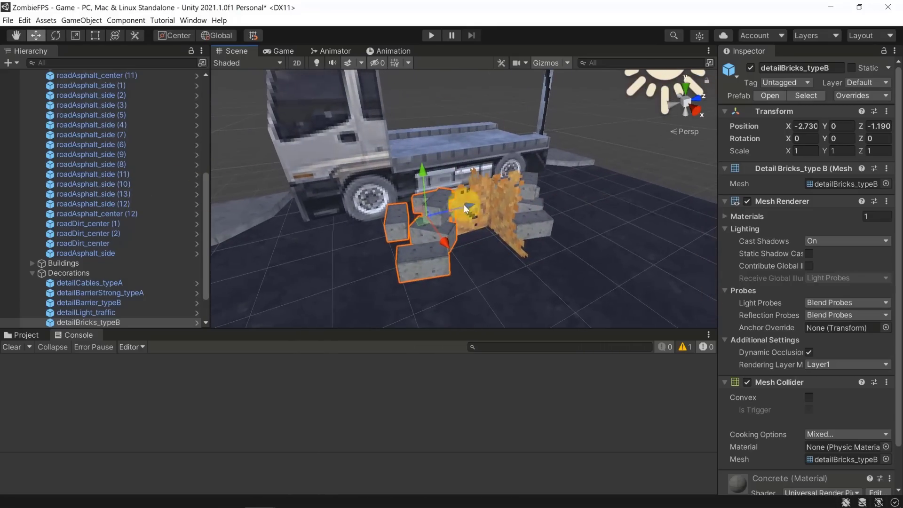
{"action": "key", "text": "ctrl+d"}
{"action": "left_click_drag", "start_coordinate": [425, 173], "coordinate": [415, 95]}
{"action": "right_click_drag", "start_coordinate": [415, 95], "coordinate": [294, 135]}
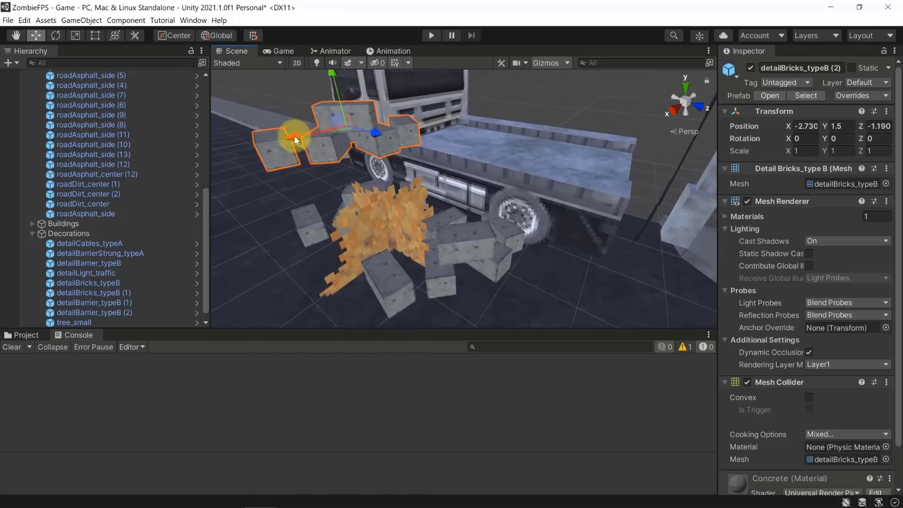
{"action": "left_click_drag", "start_coordinate": [294, 136], "coordinate": [507, 134]}
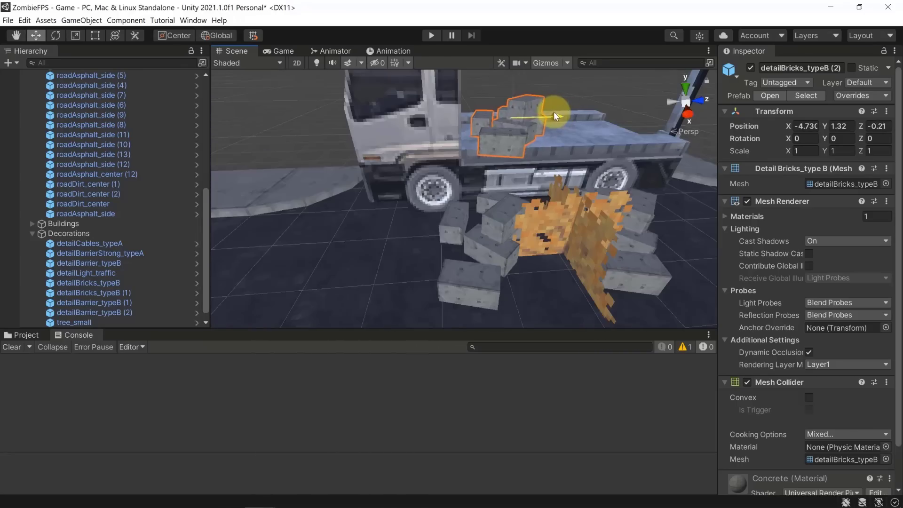
{"action": "left_click_drag", "start_coordinate": [554, 112], "coordinate": [517, 125]}
{"action": "left_click", "coordinate": [568, 193]}
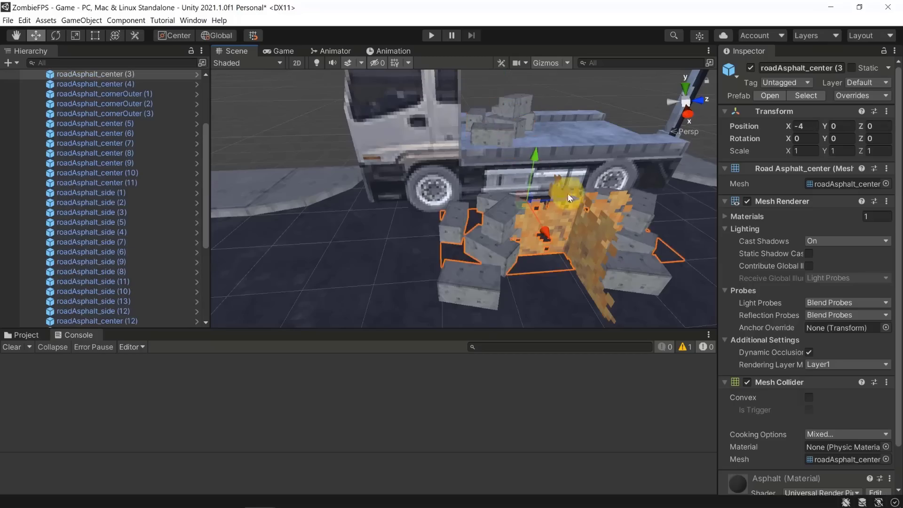
{"action": "left_click", "coordinate": [617, 97]}
- Examine the brick pile by the flatbed truck and the street layout from several angles, down to the barriers
{"action": "middle_click_drag", "start_coordinate": [659, 84], "coordinate": [551, 98]}
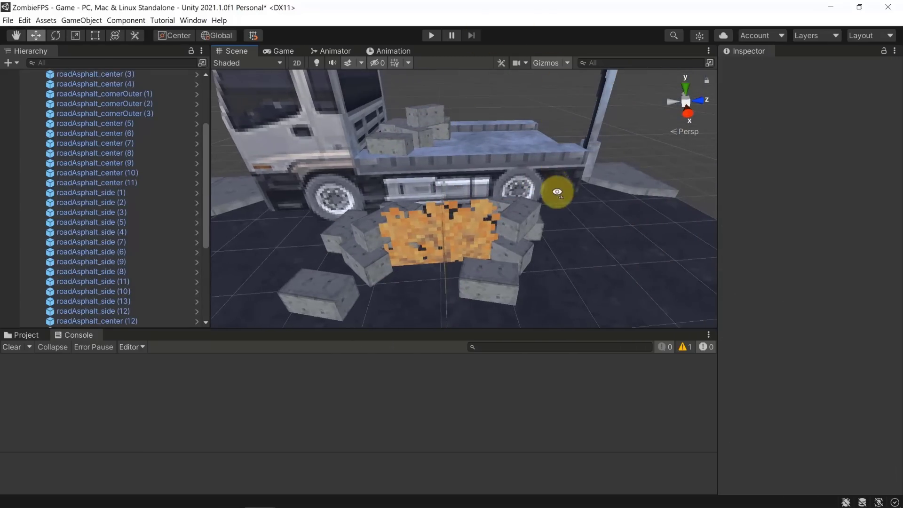
{"action": "right_click_drag", "start_coordinate": [558, 192], "coordinate": [278, 136]}
{"action": "right_click_drag", "start_coordinate": [422, 98], "coordinate": [577, 185]}
{"action": "scroll", "coordinate": [534, 203], "scroll_direction": "up", "scroll_amount": 3}
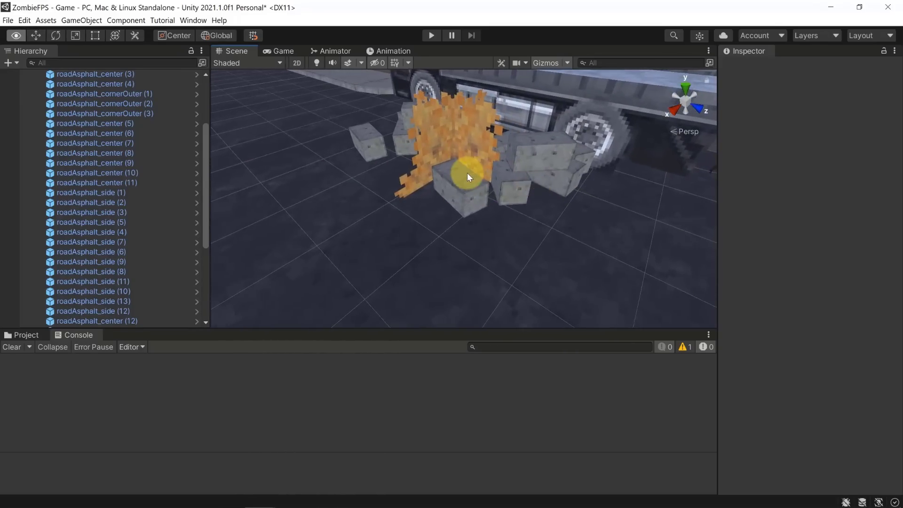
{"action": "right_click_drag", "start_coordinate": [468, 177], "coordinate": [364, 62]}
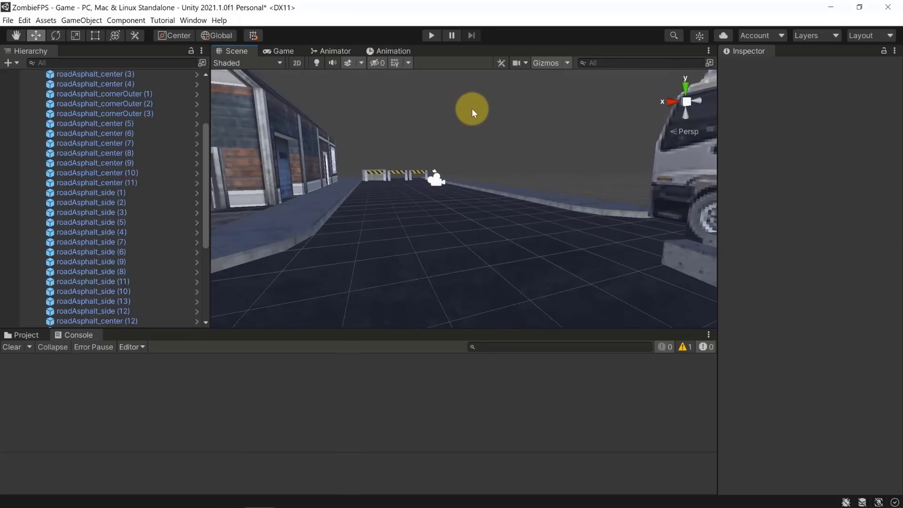
{"action": "right_click_drag", "start_coordinate": [463, 139], "coordinate": [288, 119]}
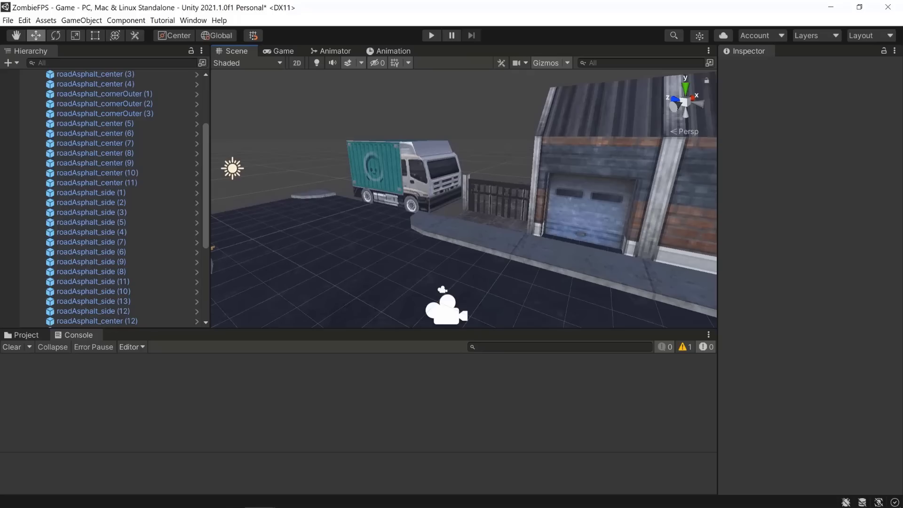
{"action": "key", "text": "alt+Tab"}
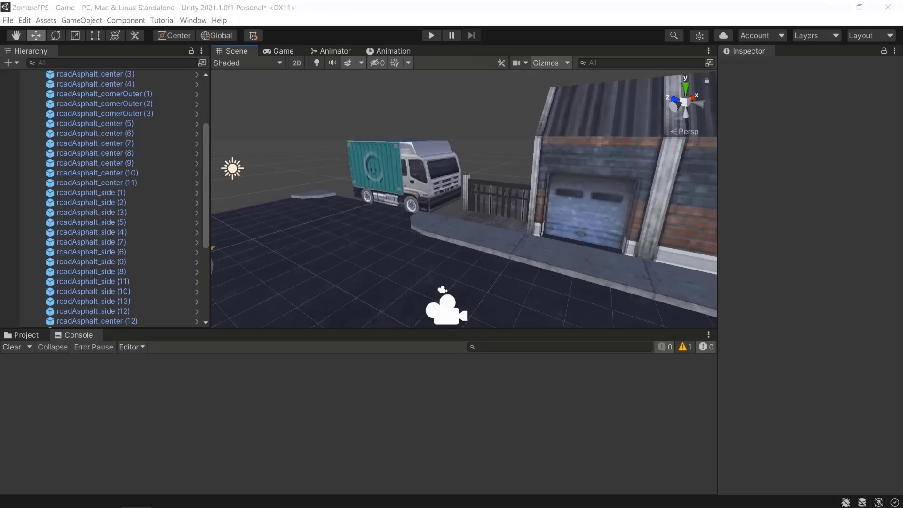
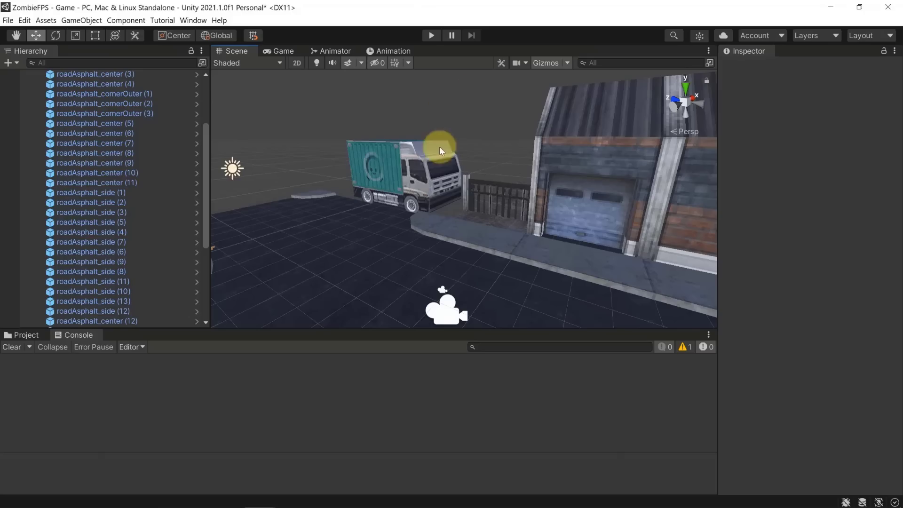
{"action": "right_click_drag", "start_coordinate": [397, 95], "coordinate": [673, 157]}
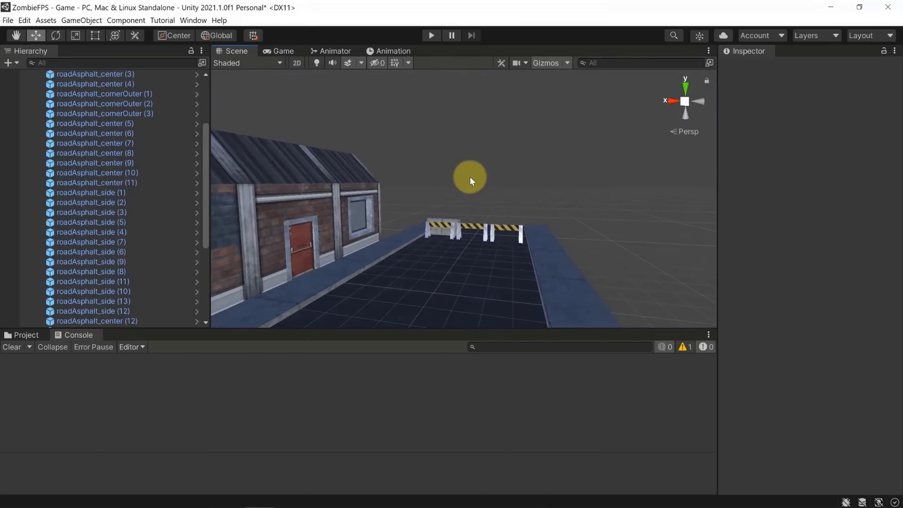
{"action": "scroll", "coordinate": [474, 169], "scroll_direction": "down", "scroll_amount": 5}
{"action": "scroll", "coordinate": [474, 169], "scroll_direction": "up", "scroll_amount": 5}
{"action": "scroll", "coordinate": [482, 173], "scroll_direction": "down", "scroll_amount": 2}
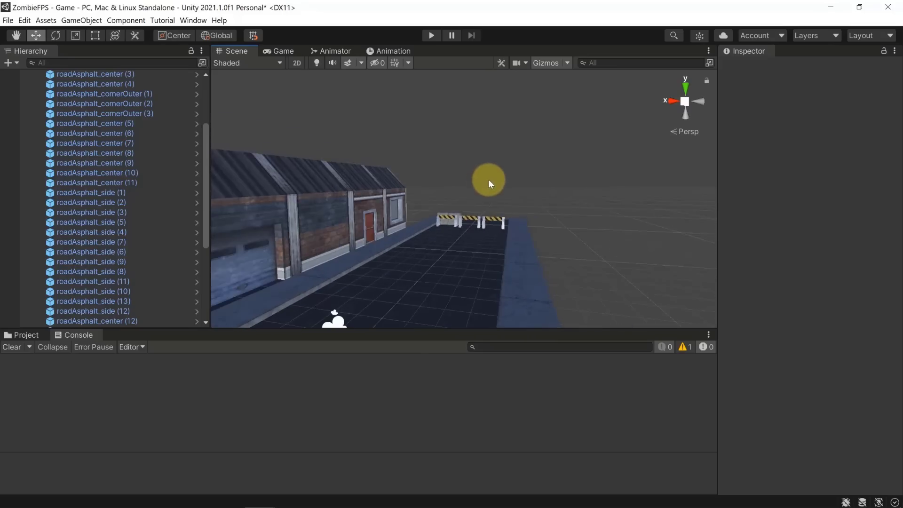
- Duplicate the building's four wallA wall pieces and four roof pieces, and move the copy to the opposite side of the street
{"action": "right_click_drag", "start_coordinate": [489, 180], "coordinate": [344, 267]}
{"action": "key", "text": "s"}
{"action": "left_click", "coordinate": [385, 261]}
{"action": "left_click", "coordinate": [449, 247], "text": "shift"}
{"action": "left_click", "coordinate": [520, 233], "text": "shift"}
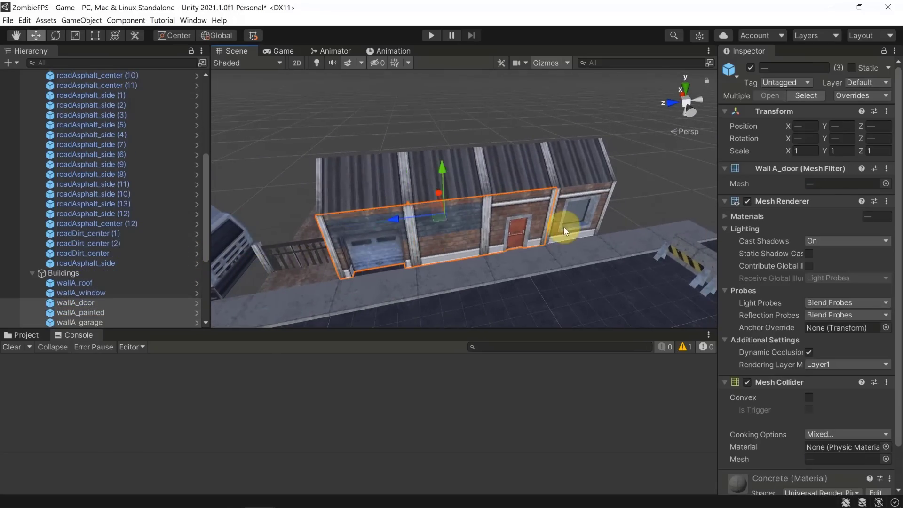
{"action": "left_click", "coordinate": [564, 227], "text": "shift"}
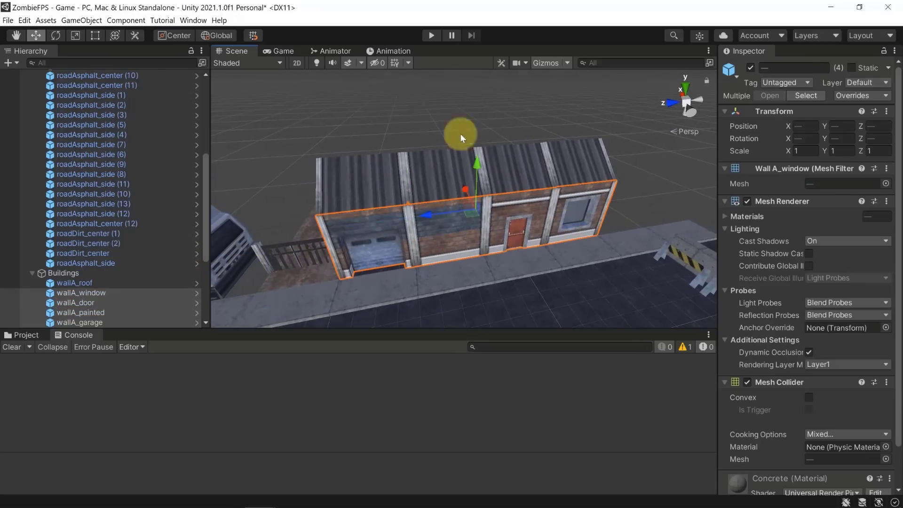
{"action": "left_click", "coordinate": [580, 153], "text": "shift"}
{"action": "left_click", "coordinate": [406, 162], "text": "shift"}
{"action": "left_click", "coordinate": [379, 167], "text": "shift"}
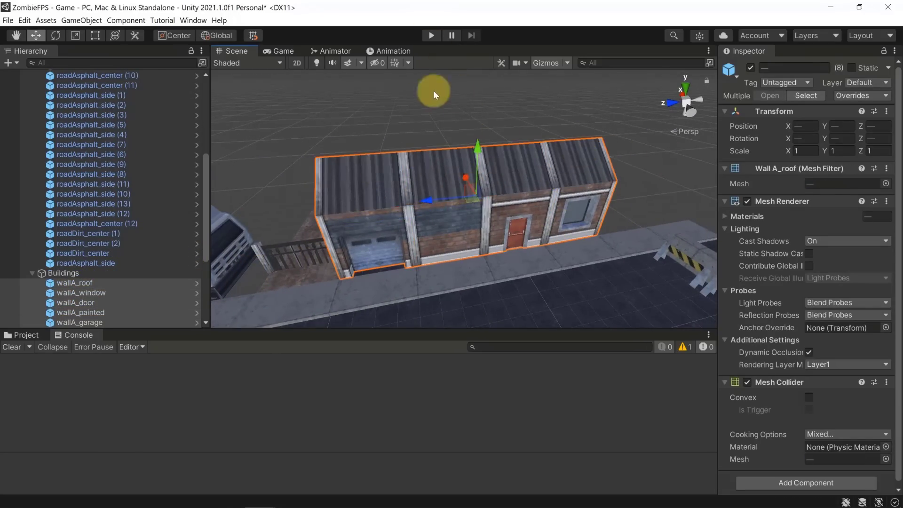
{"action": "right_click_drag", "start_coordinate": [432, 131], "coordinate": [519, 269]}
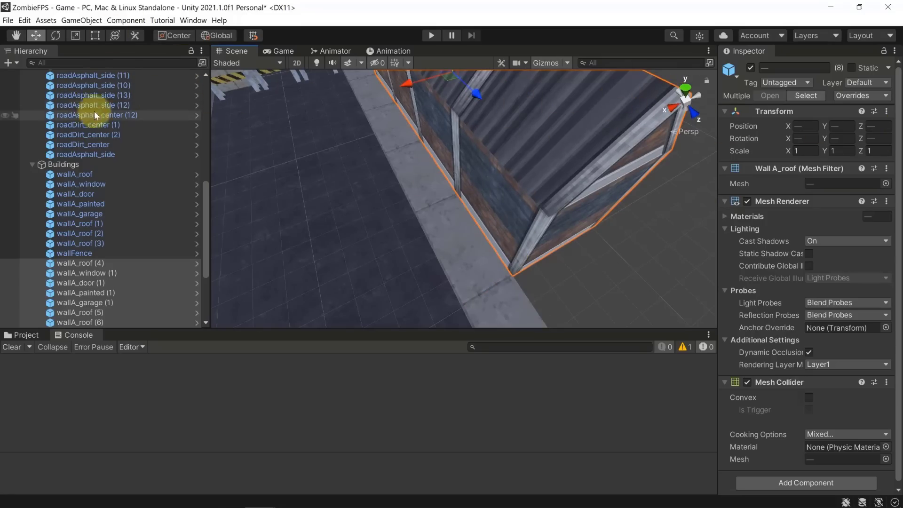
- Rotate the duplicated building about its vertical axis so its door and window side faces the street
{"action": "left_click", "coordinate": [56, 35]}
{"action": "scroll", "coordinate": [492, 158], "scroll_direction": "down", "scroll_amount": 6}
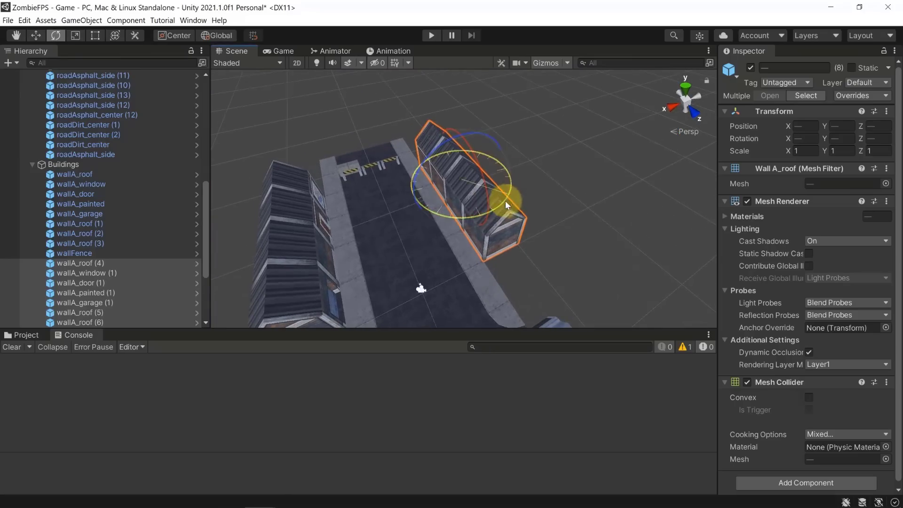
{"action": "left_click_drag", "start_coordinate": [502, 201], "coordinate": [419, 181]}
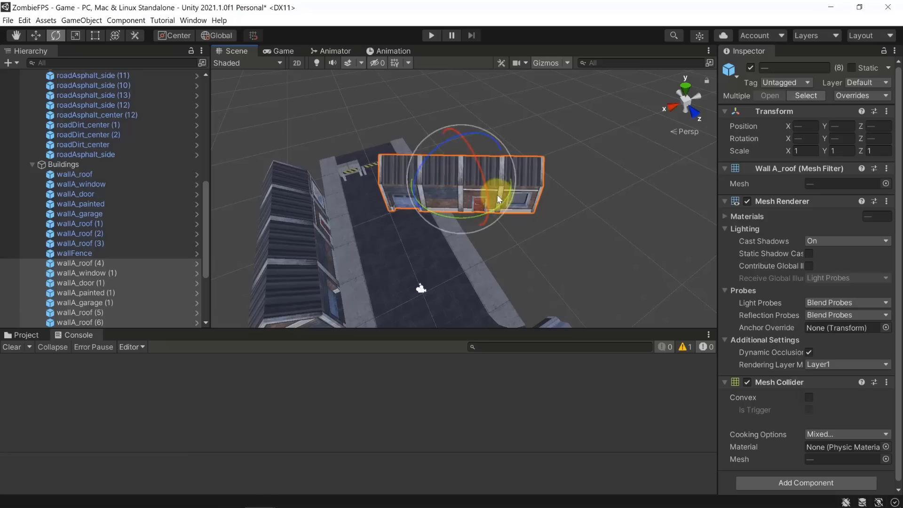
{"action": "left_click_drag", "start_coordinate": [506, 196], "coordinate": [362, 155], "text": "ctrl"}
{"action": "left_click", "coordinate": [394, 135]}
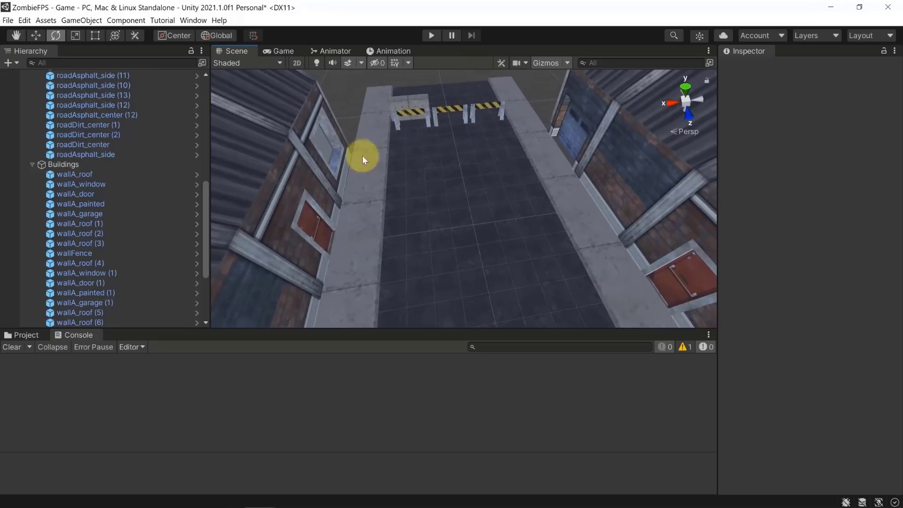
- Examine the components and materials of the wallA_window wall piece, and look at the open street end behind the barriers
{"action": "left_click", "coordinate": [322, 152]}
{"action": "mouse_move", "coordinate": [370, 116]}
{"action": "left_mouse_down", "text": "alt"}
{"action": "mouse_move", "coordinate": [347, 97]}
{"action": "mouse_move", "coordinate": [362, 101]}
{"action": "left_mouse_up", "text": "alt"}
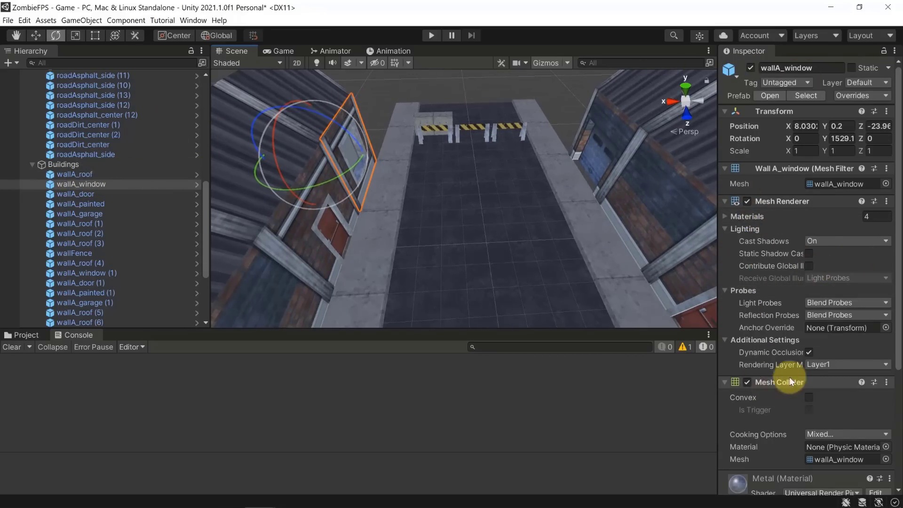
{"action": "scroll", "coordinate": [791, 380], "scroll_direction": "down", "scroll_amount": 5}
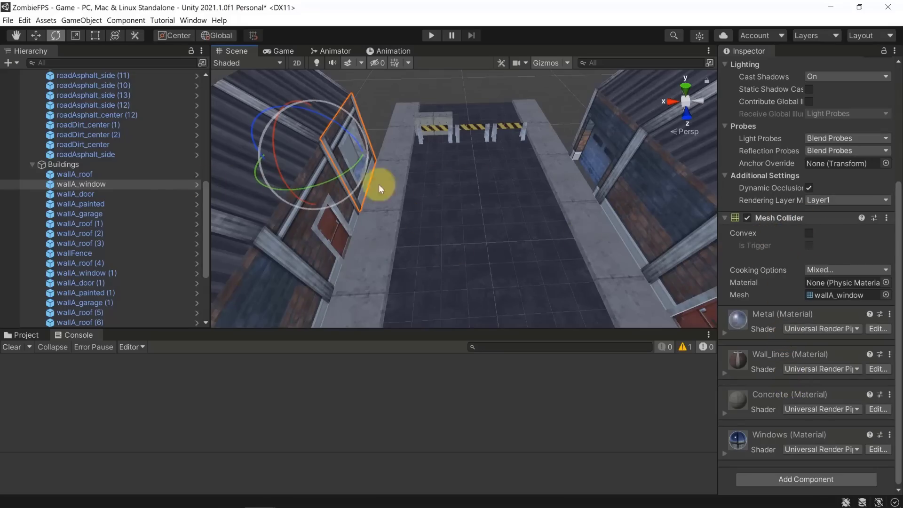
{"action": "left_click", "coordinate": [386, 91]}
{"action": "right_click_drag", "start_coordinate": [482, 212], "coordinate": [449, 214]}
{"action": "key", "text": "w"}
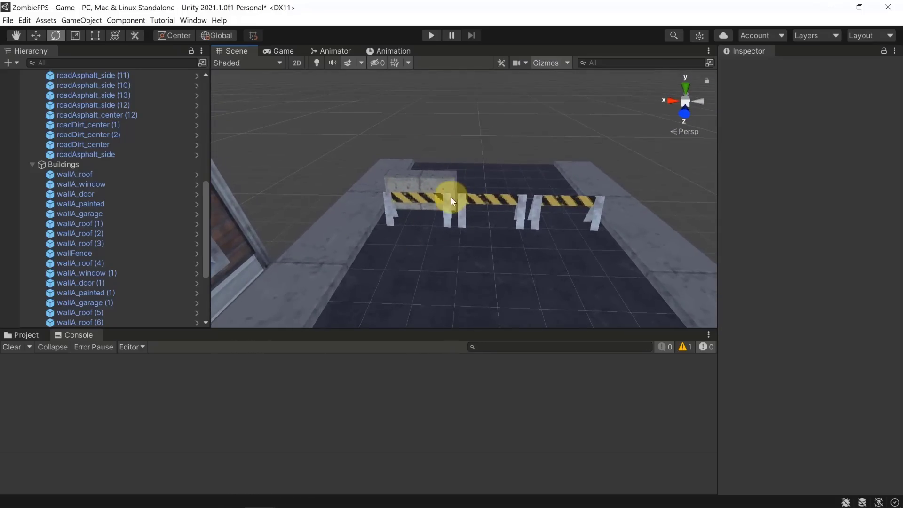
{"action": "left_click", "coordinate": [441, 202]}
{"action": "left_click", "coordinate": [476, 146]}
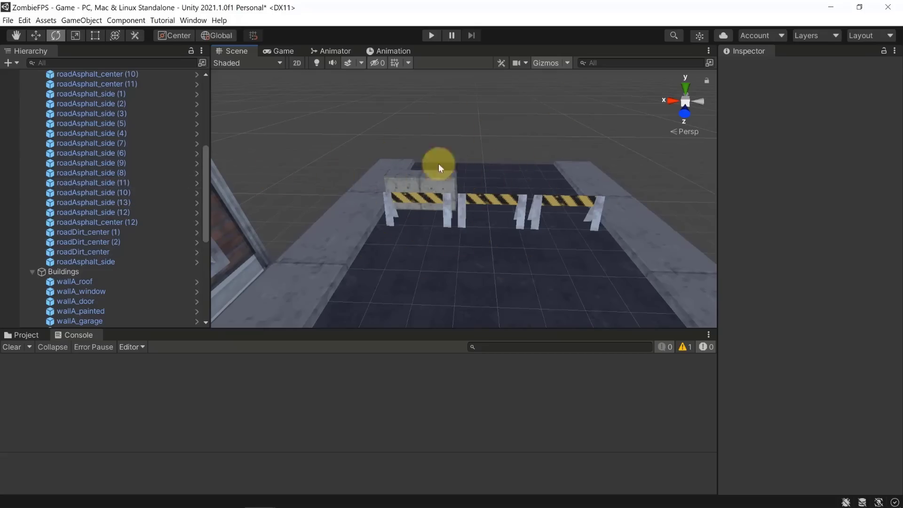
- Add a tree_large prefab to the scene and stand it on the road behind the barriers, at about X 2, Y 0, Z -30
{"action": "left_click", "coordinate": [35, 270]}
{"action": "left_click", "coordinate": [27, 336]}
{"action": "scroll", "coordinate": [456, 387], "scroll_direction": "down", "scroll_amount": 10}
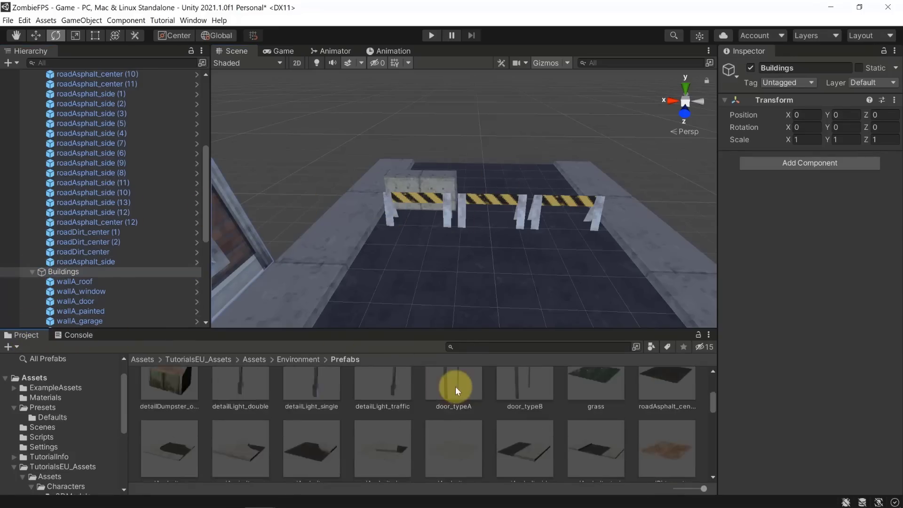
{"action": "scroll", "coordinate": [456, 403], "scroll_direction": "down", "scroll_amount": 2}
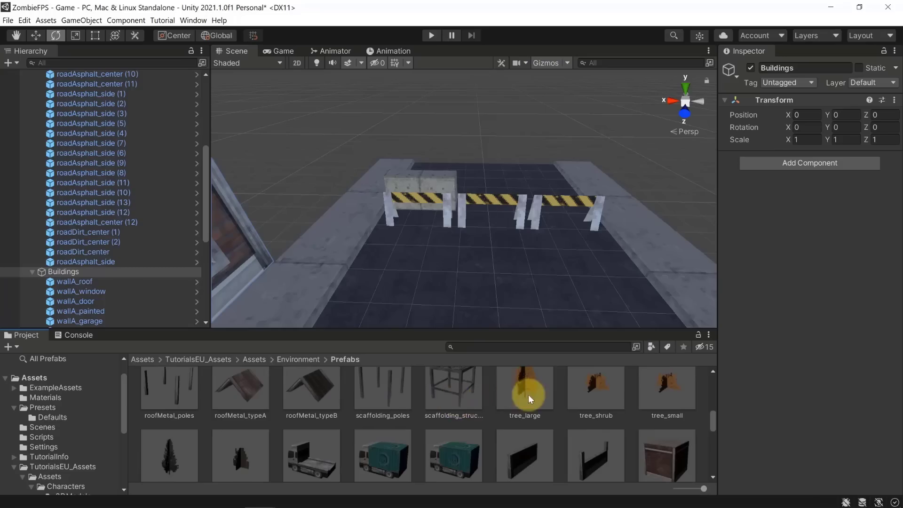
{"action": "left_click_drag", "start_coordinate": [529, 394], "coordinate": [207, 57]}
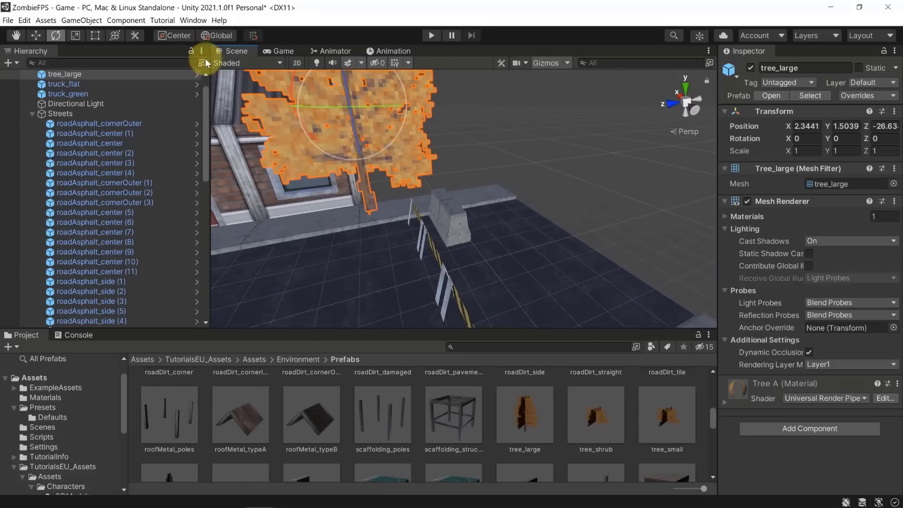
{"action": "left_click", "coordinate": [36, 35]}
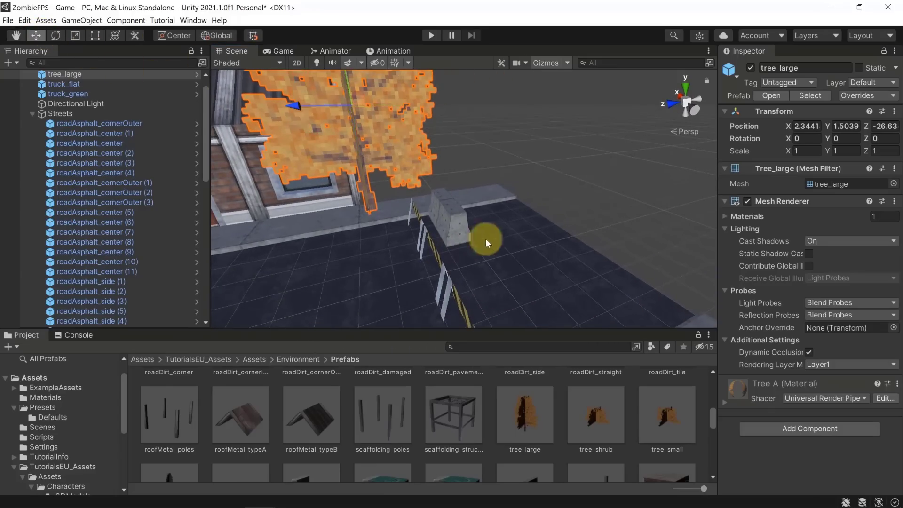
{"action": "left_click", "coordinate": [371, 204]}
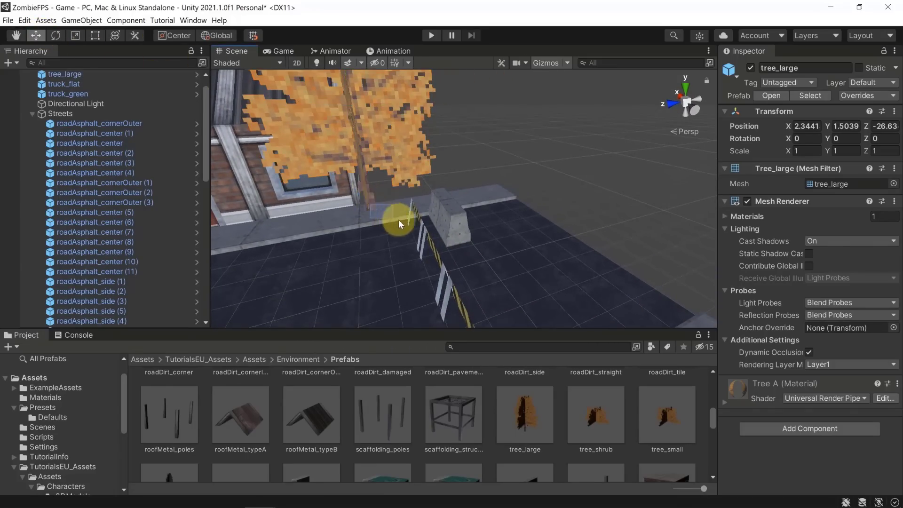
{"action": "left_click", "coordinate": [363, 185]}
{"action": "left_click_drag", "start_coordinate": [363, 185], "coordinate": [514, 225]}
- Duplicate the large tree three times and spread the copies across the street end behind the barriers, the first at about X -2.25
{"action": "key", "text": "ctrl+d"}
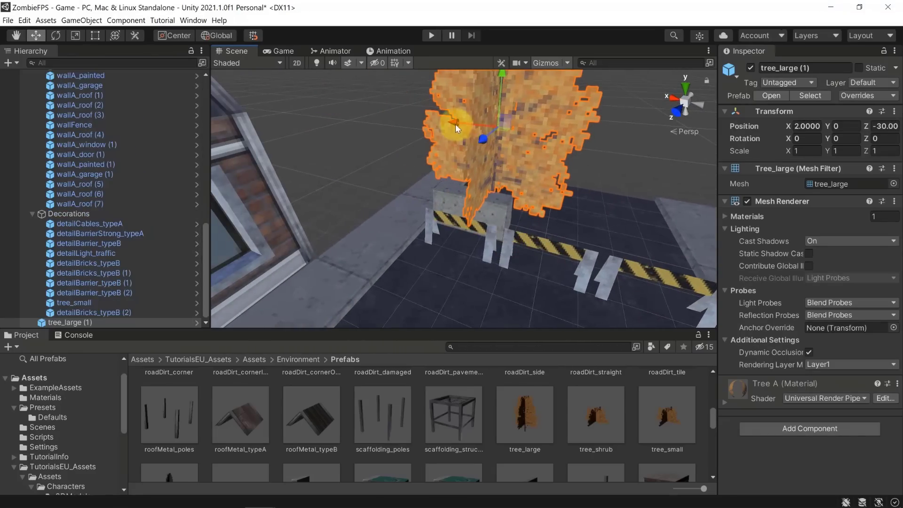
{"action": "left_click_drag", "start_coordinate": [455, 123], "coordinate": [607, 172]}
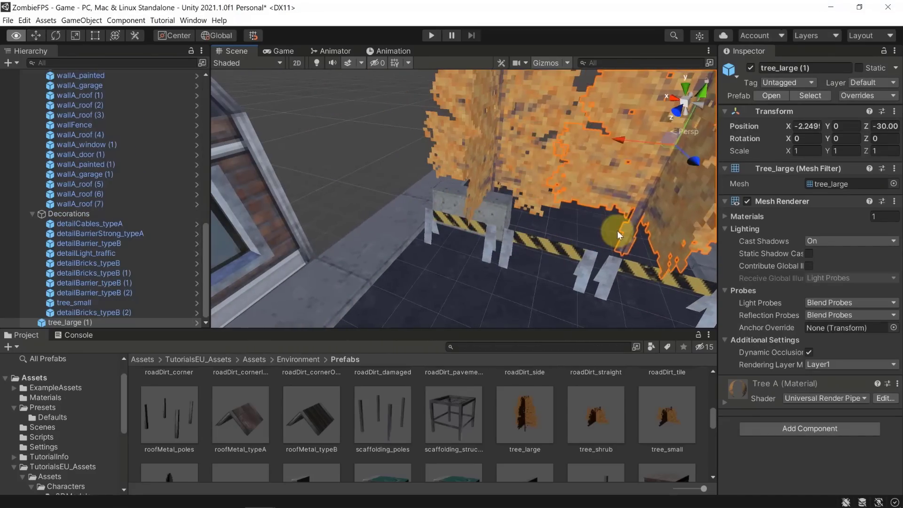
{"action": "left_click_drag", "start_coordinate": [617, 230], "coordinate": [536, 199], "text": "alt"}
{"action": "key", "text": "ctrl+d"}
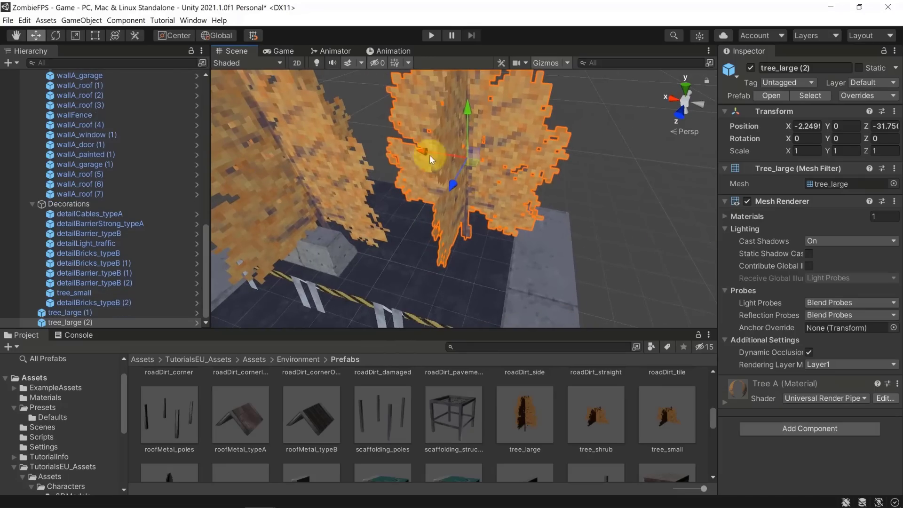
{"action": "left_click_drag", "start_coordinate": [430, 155], "coordinate": [286, 171]}
{"action": "key", "text": "ctrl+d"}
{"action": "left_click_drag", "start_coordinate": [480, 288], "coordinate": [489, 320], "text": "alt"}
- Place a tree_shrub prefab between the large trees behind the barriers, and put a duplicate beside it at about X -3.78
{"action": "left_click_drag", "start_coordinate": [588, 419], "coordinate": [475, 241]}
{"action": "scroll", "coordinate": [530, 278], "scroll_direction": "up", "scroll_amount": 6}
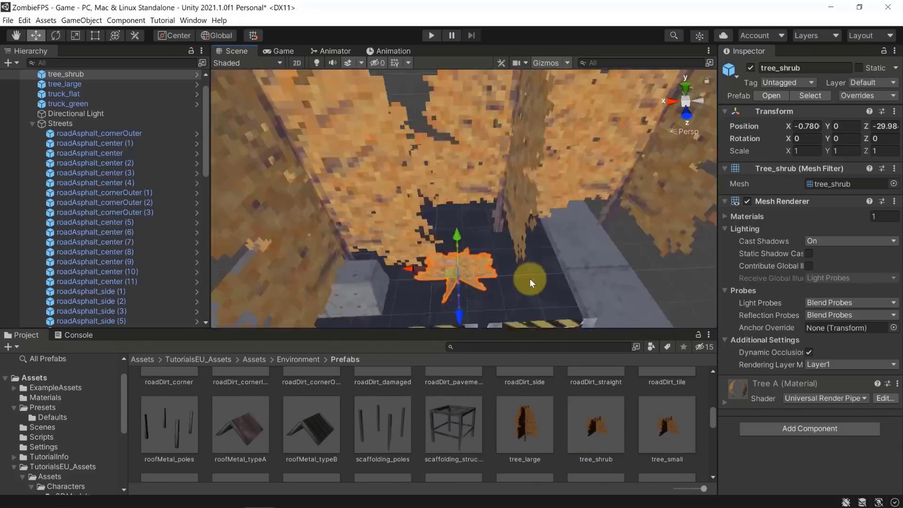
{"action": "scroll", "coordinate": [535, 275], "scroll_direction": "down", "scroll_amount": 6}
{"action": "scroll", "coordinate": [520, 269], "scroll_direction": "up", "scroll_amount": 3}
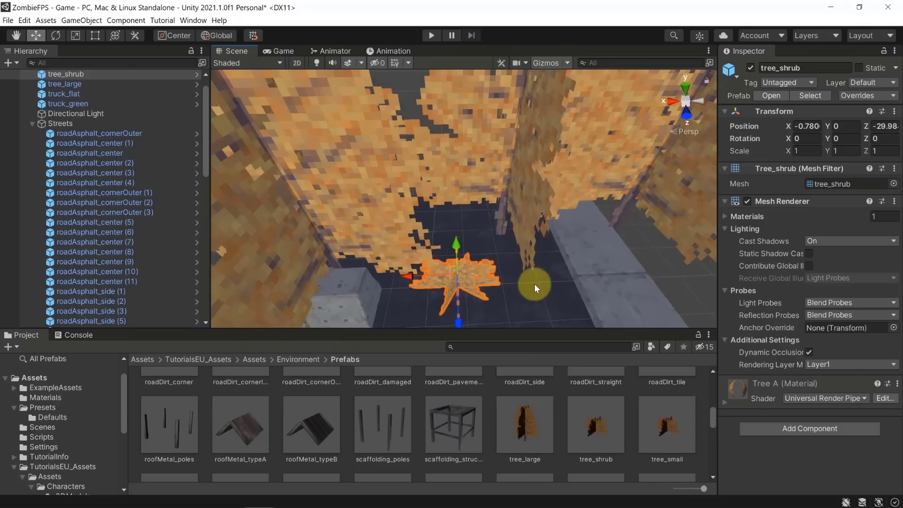
{"action": "left_click_drag", "start_coordinate": [535, 284], "coordinate": [424, 284], "text": "alt"}
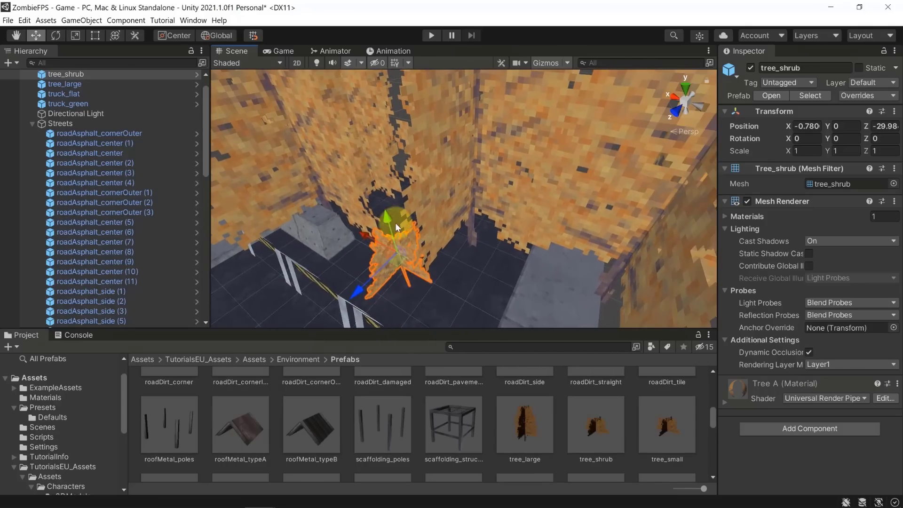
{"action": "left_click_drag", "start_coordinate": [391, 222], "coordinate": [374, 197]}
{"action": "key", "text": "ctrl+d"}
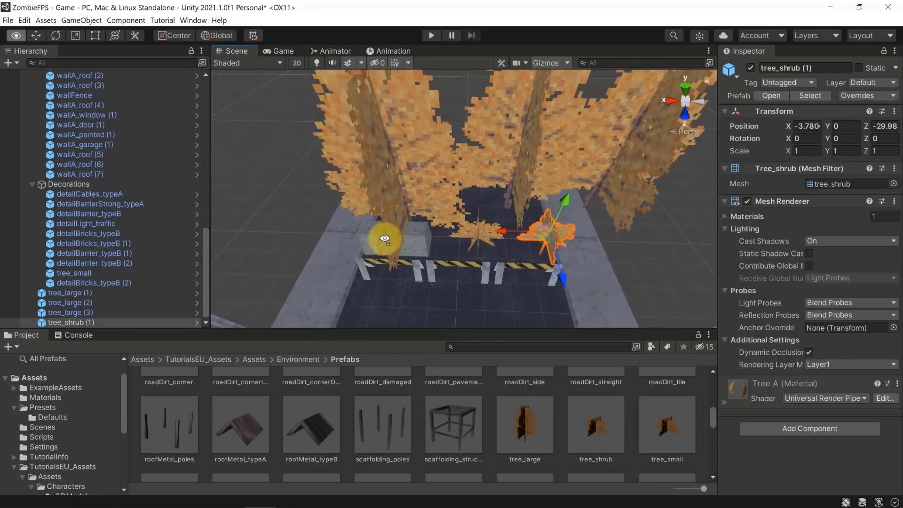
- Duplicate the wallA_window end wall together with the roof piece above it, on the building beside the concrete barrier
{"action": "left_click_drag", "start_coordinate": [385, 239], "coordinate": [307, 213], "text": "alt"}
{"action": "scroll", "coordinate": [552, 429], "scroll_direction": "down", "scroll_amount": 2}
{"action": "left_click", "coordinate": [383, 454]}
{"action": "left_click", "coordinate": [307, 213]}
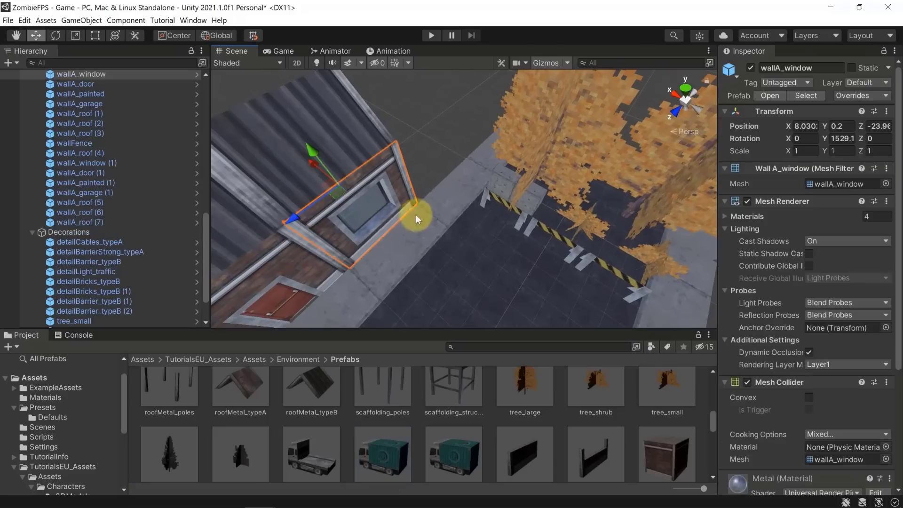
{"action": "left_click_drag", "start_coordinate": [487, 193], "coordinate": [363, 151], "text": "alt"}
{"action": "left_click", "coordinate": [407, 132], "text": "shift"}
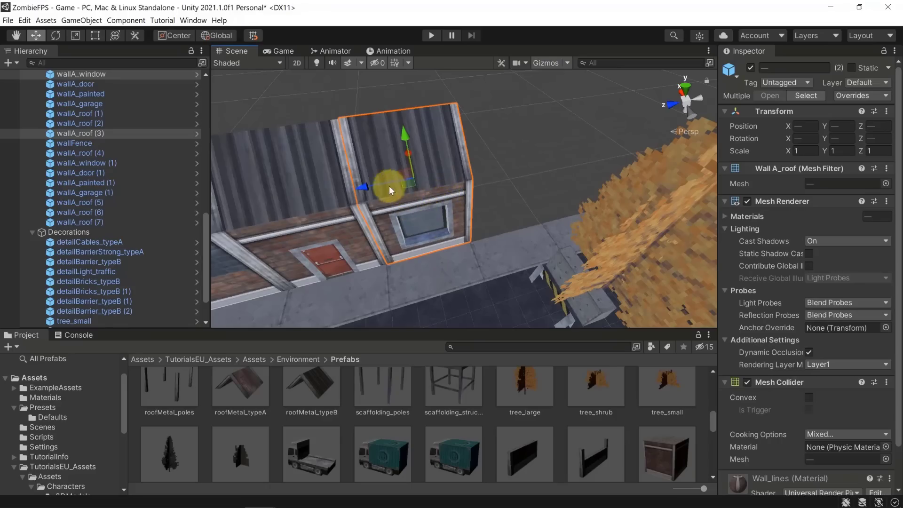
{"action": "key", "text": "ctrl+d"}
{"action": "left_click", "coordinate": [358, 179]}
{"action": "left_click", "coordinate": [437, 192]}
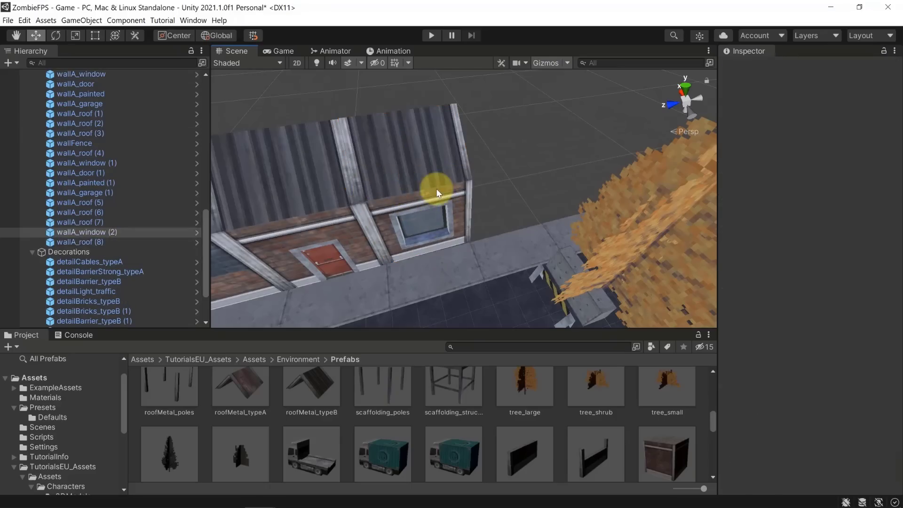
- Move the duplicated window wall and roof to extend the building past the barriers, and add a second copy of the pair beyond them
{"action": "left_click", "coordinate": [448, 136]}
{"action": "left_click", "coordinate": [447, 236], "text": "shift"}
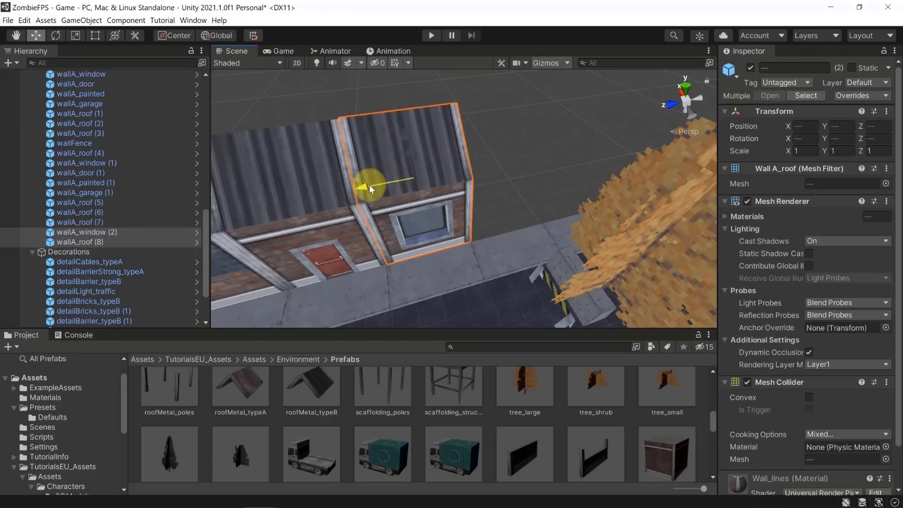
{"action": "left_click_drag", "start_coordinate": [369, 184], "coordinate": [526, 165]}
{"action": "key", "text": "ctrl+d"}
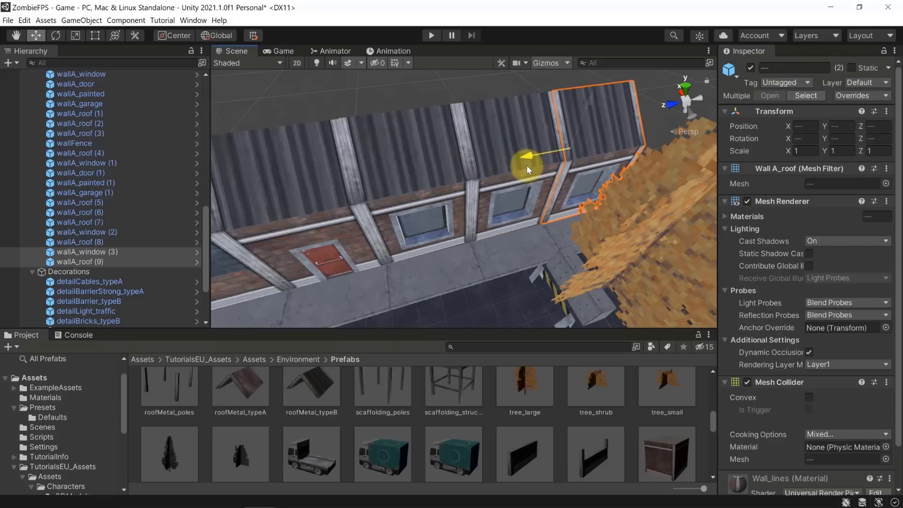
- Extend the opposite building past the barriers with two duplicates of its wallA_garage end wall and the roof above it
{"action": "right_click_drag", "start_coordinate": [537, 263], "coordinate": [764, 261]}
{"action": "right_click_drag", "start_coordinate": [631, 214], "coordinate": [772, 213]}
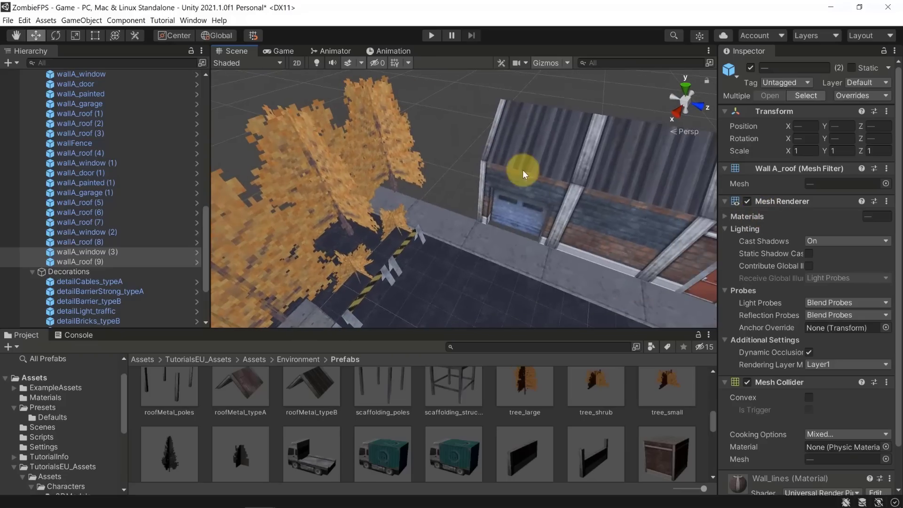
{"action": "left_click", "coordinate": [523, 170]}
{"action": "left_click", "coordinate": [535, 190], "text": "shift"}
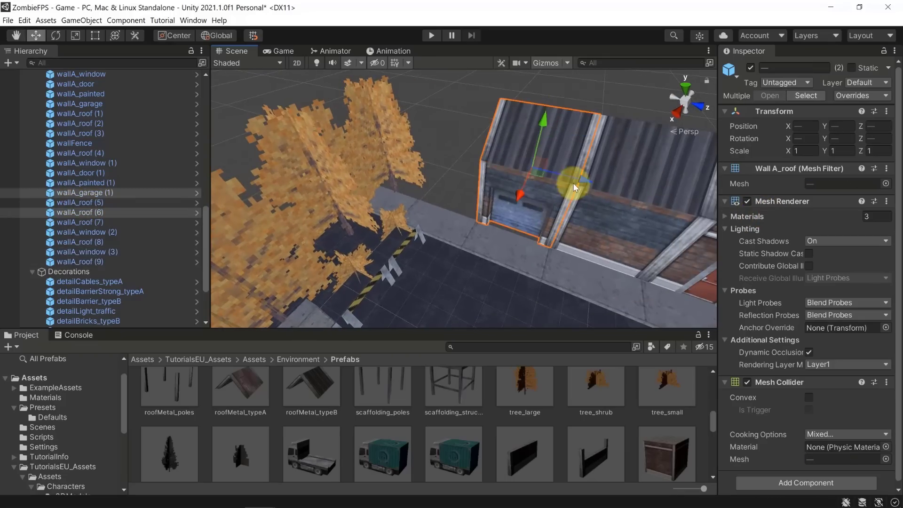
{"action": "key", "text": "ctrl+d"}
{"action": "left_click_drag", "start_coordinate": [583, 178], "coordinate": [437, 163]}
{"action": "key", "text": "ctrl+d"}
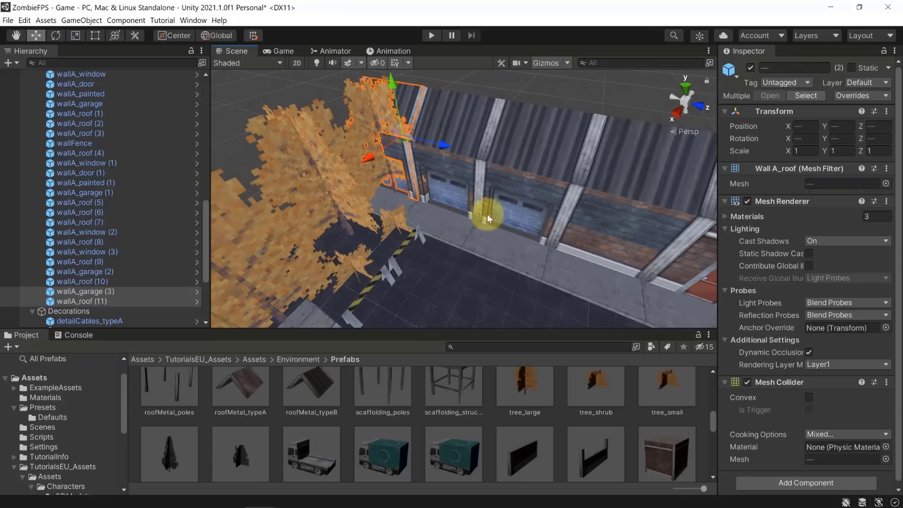
- Duplicate the roadAsphalt_side piece under the garage door twice, placing one copy under each new garage wall, the last at about Z -32.75
{"action": "left_click", "coordinate": [493, 284]}
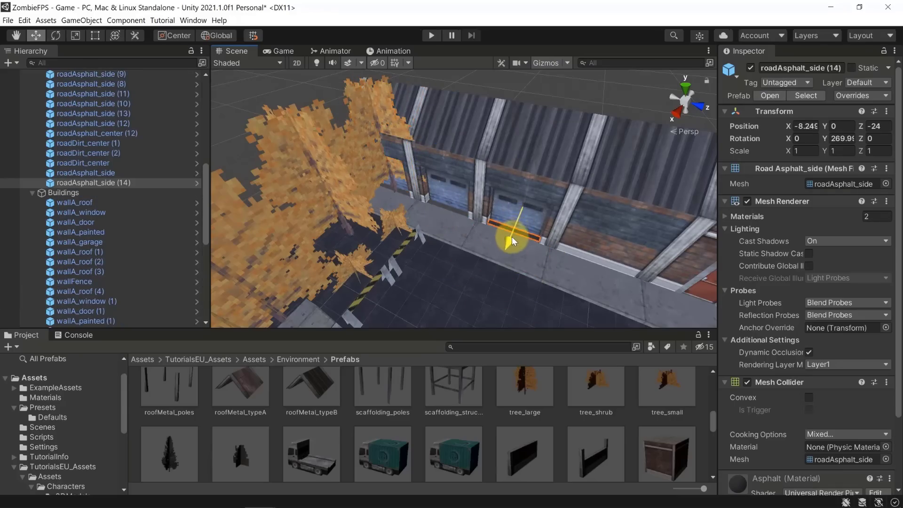
{"action": "key", "text": "ctrl+d"}
{"action": "left_click_drag", "start_coordinate": [568, 228], "coordinate": [438, 198]}
{"action": "key", "text": "ctrl+d"}
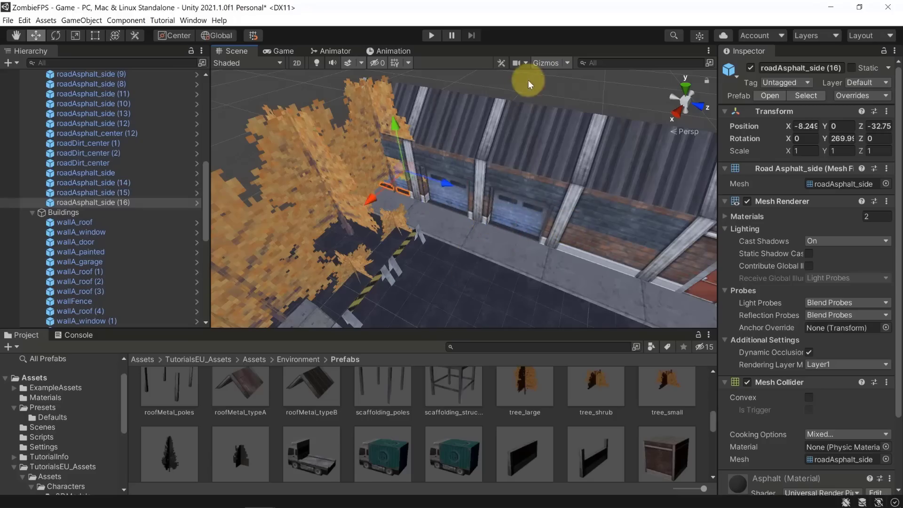
{"action": "left_click", "coordinate": [530, 81]}
- Delete the three road tiles in the row behind the barriers: roadAsphalt_center (11), roadAsphalt_side (13) and roadAsphalt_side (12)
{"action": "left_click_drag", "start_coordinate": [562, 131], "coordinate": [392, 208], "text": "alt"}
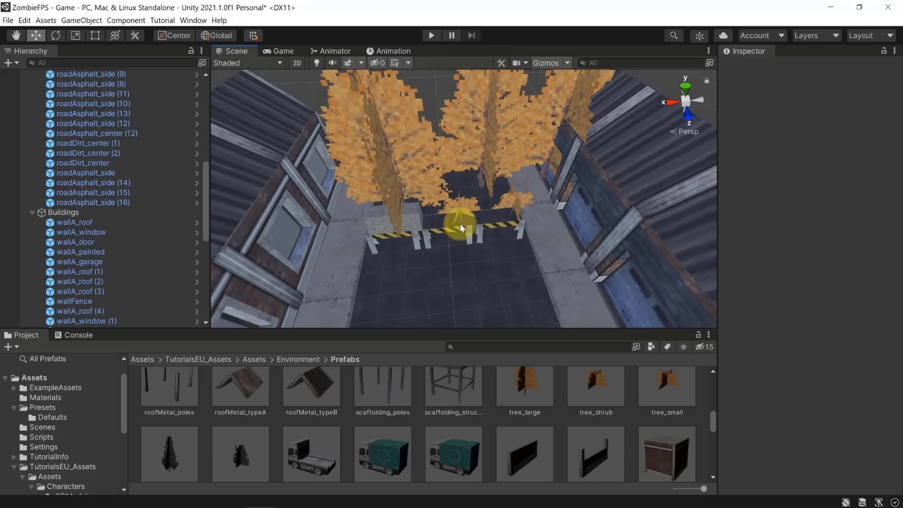
{"action": "left_click_drag", "start_coordinate": [463, 203], "coordinate": [461, 193], "text": "alt"}
{"action": "scroll", "coordinate": [466, 178], "scroll_direction": "up", "scroll_amount": 7}
{"action": "left_click_drag", "start_coordinate": [468, 153], "coordinate": [404, 203], "text": "alt"}
{"action": "scroll", "coordinate": [415, 397], "scroll_direction": "down", "scroll_amount": 3}
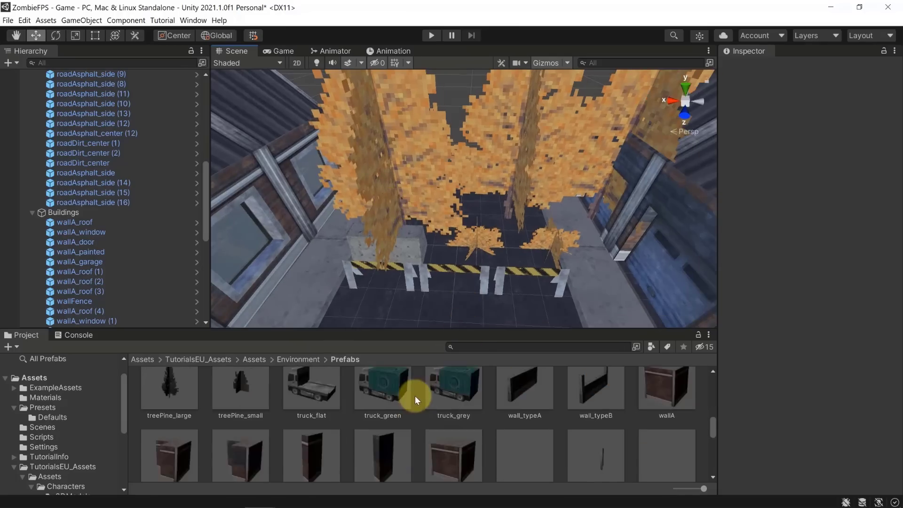
{"action": "left_click", "coordinate": [482, 205]}
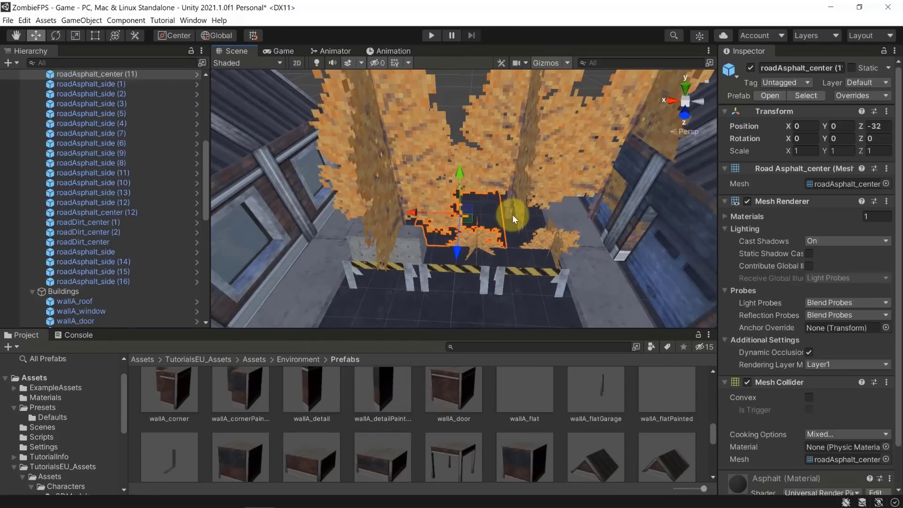
{"action": "key", "text": "Delete"}
{"action": "left_click", "coordinate": [575, 224]}
{"action": "key", "text": "Delete"}
{"action": "left_click", "coordinate": [336, 228]}
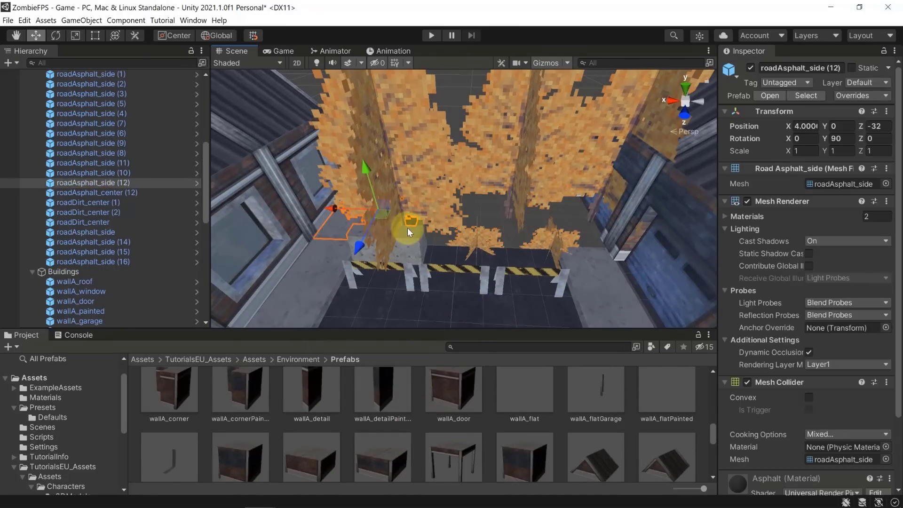
{"action": "key", "text": "Delete"}
- Place a grass prefab in the gap under the trees behind the barriers, at about X -4.34, Y 0, Z -31.98
{"action": "scroll", "coordinate": [444, 408], "scroll_direction": "down", "scroll_amount": 3}
{"action": "scroll", "coordinate": [421, 419], "scroll_direction": "up", "scroll_amount": 5}
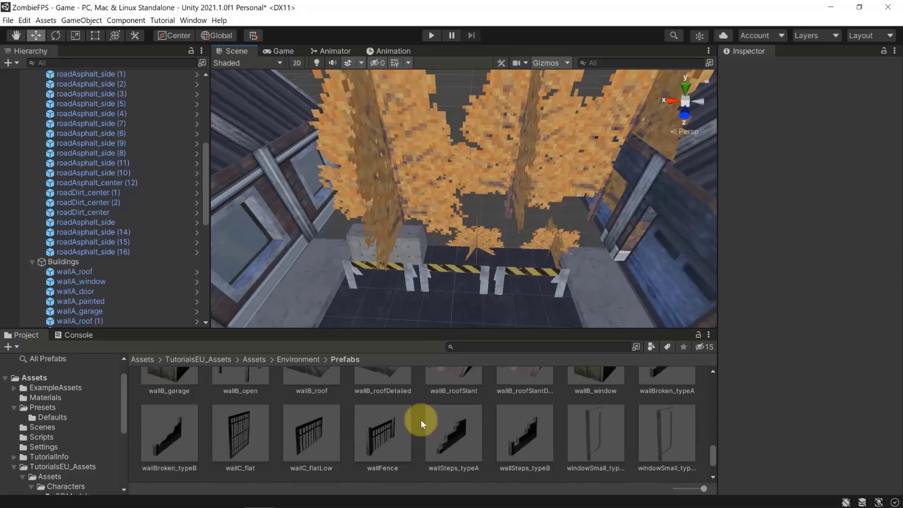
{"action": "scroll", "coordinate": [425, 419], "scroll_direction": "up", "scroll_amount": 5}
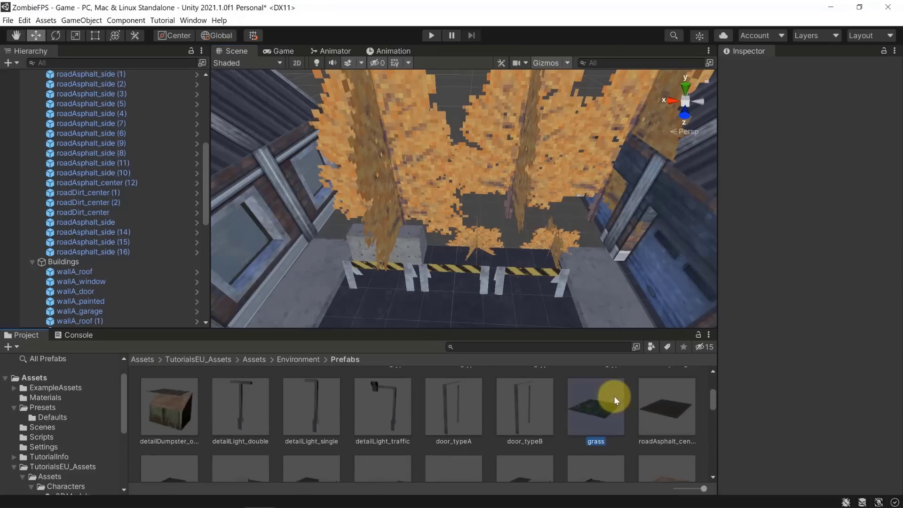
{"action": "left_click_drag", "start_coordinate": [603, 418], "coordinate": [556, 214]}
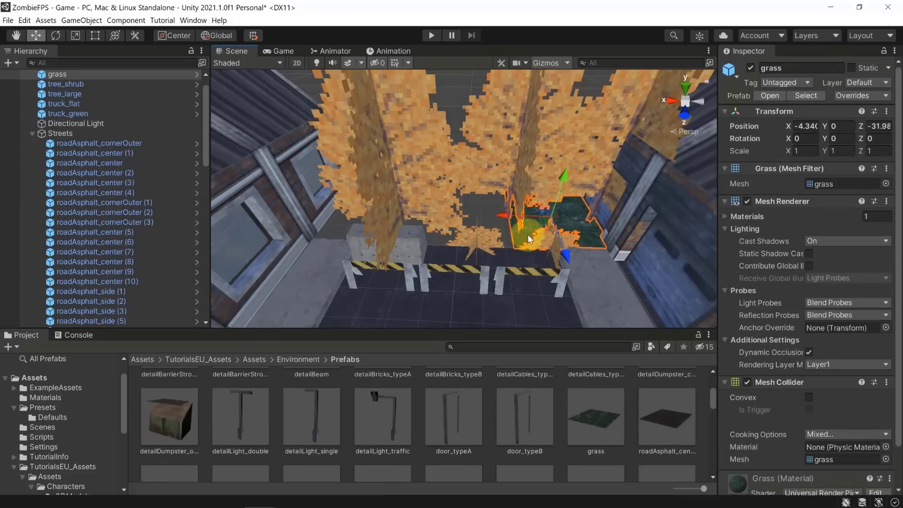
- Duplicate the grass tile three times and line the copies up to cover the ground across the street end under the trees
{"action": "key", "text": "ctrl+d"}
{"action": "left_click_drag", "start_coordinate": [499, 222], "coordinate": [279, 212]}
{"action": "key", "text": "ctrl+d"}
{"action": "key", "text": "ctrl+d"}
{"action": "left_click", "coordinate": [458, 103]}
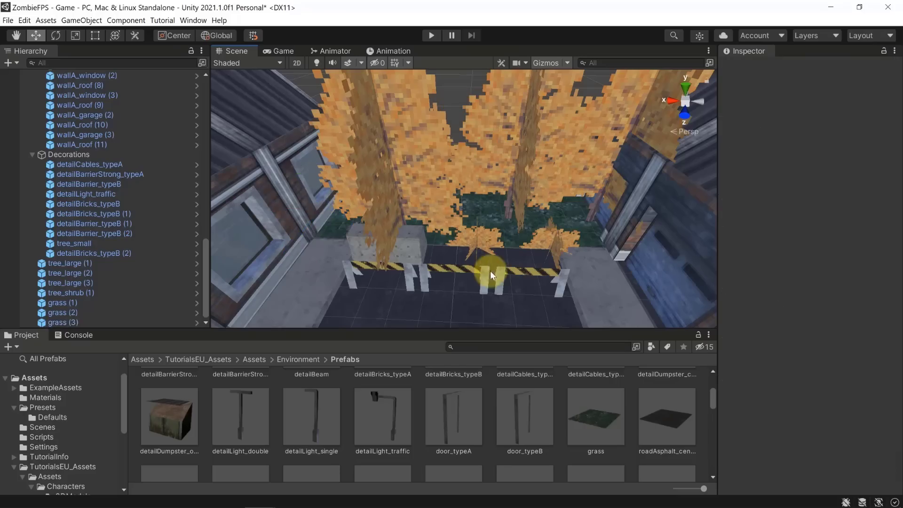
{"action": "left_click", "coordinate": [530, 239]}
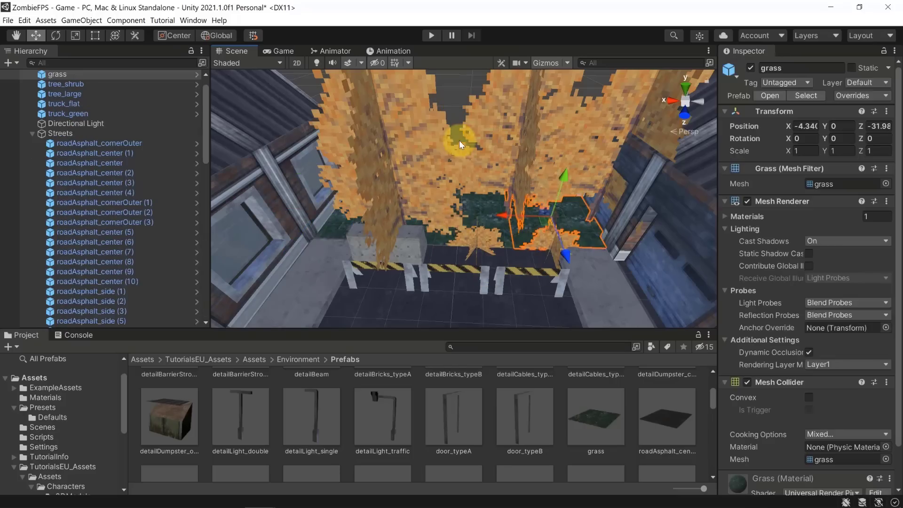
- Move tree_large (1) to (3), tree_shrub (1) and grass (1) to (3) into the Decorations group
{"action": "left_click", "coordinate": [468, 274]}
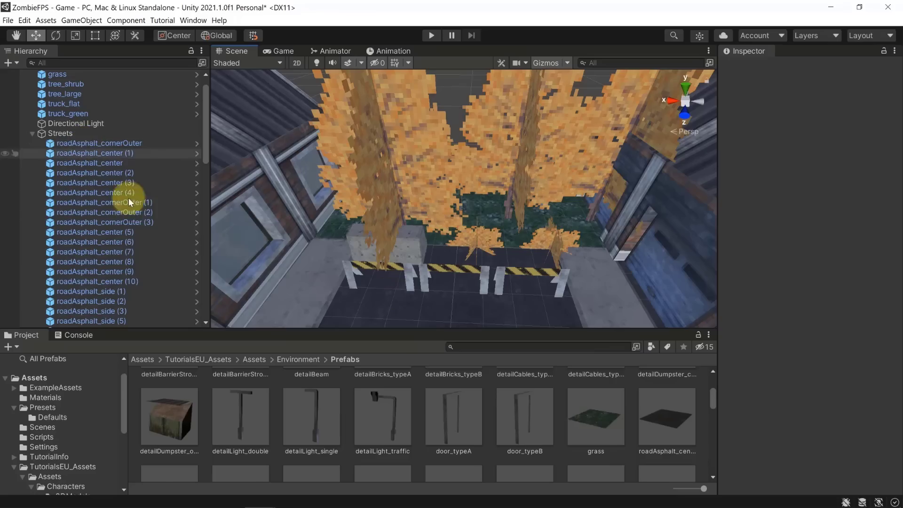
{"action": "left_click", "coordinate": [32, 133]}
{"action": "left_click", "coordinate": [32, 143]}
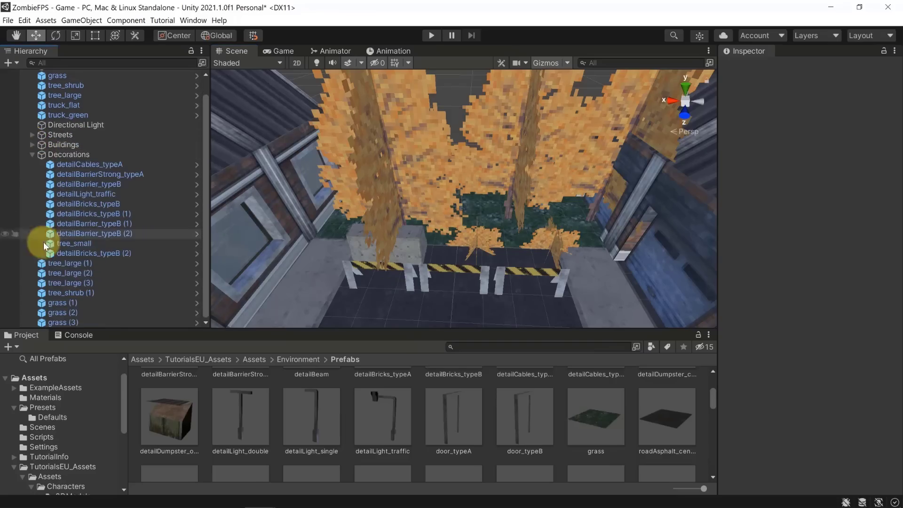
{"action": "left_click", "coordinate": [78, 264]}
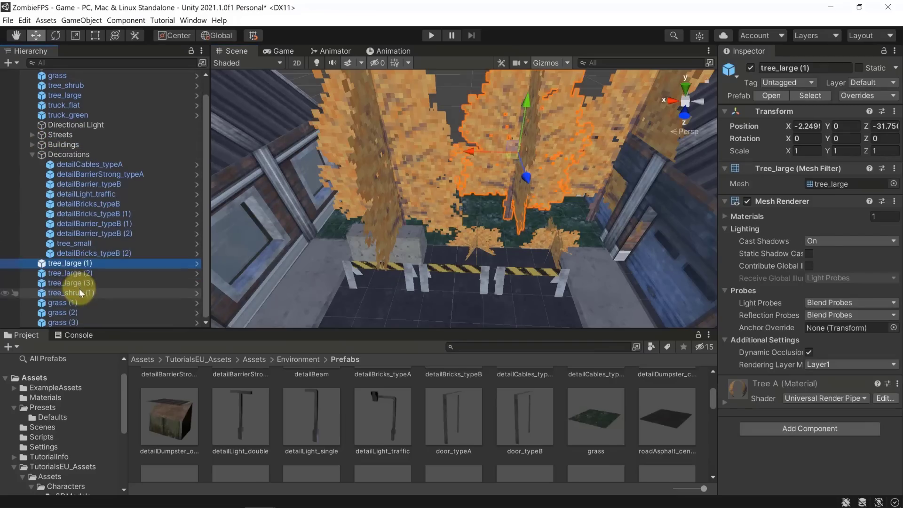
{"action": "left_click", "coordinate": [74, 322], "text": "shift"}
{"action": "left_click_drag", "start_coordinate": [75, 286], "coordinate": [75, 154]}
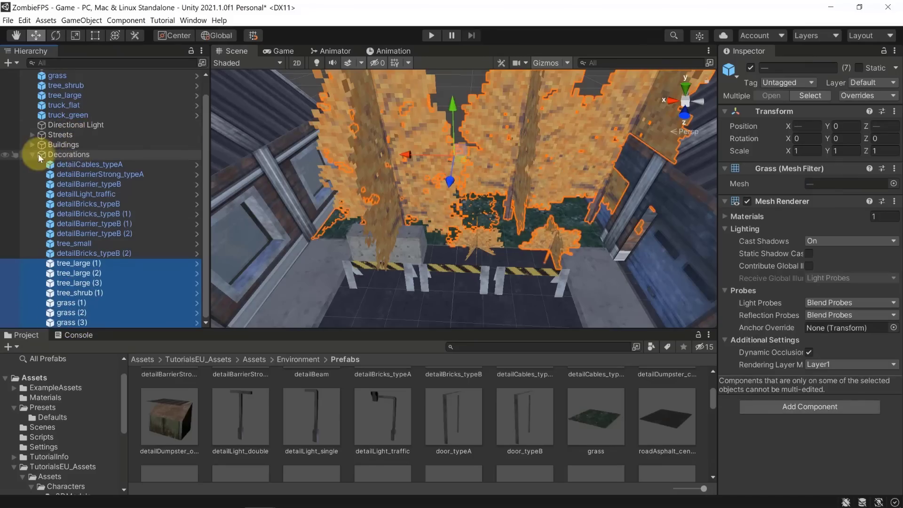
{"action": "left_click", "coordinate": [32, 155]}
- Create an empty game object at the scene's root level and name it Wall
{"action": "left_click", "coordinate": [74, 182]}
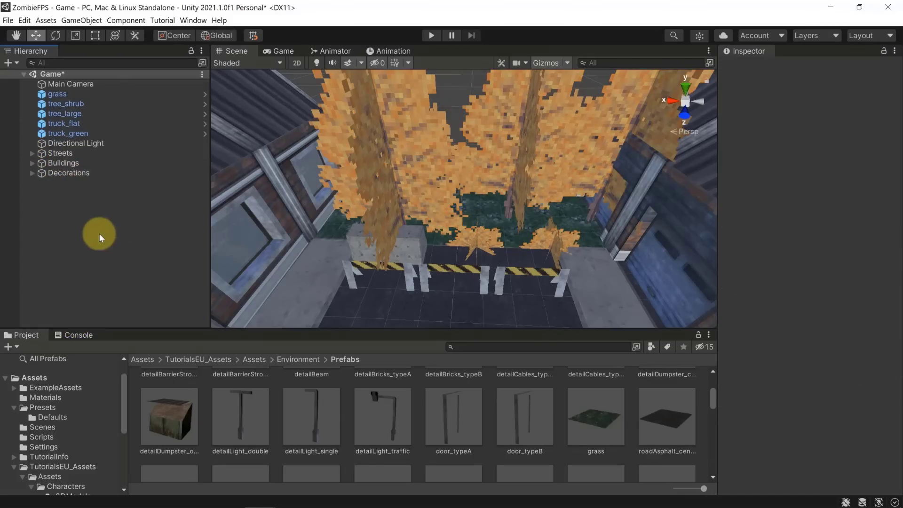
{"action": "right_click", "coordinate": [84, 233]}
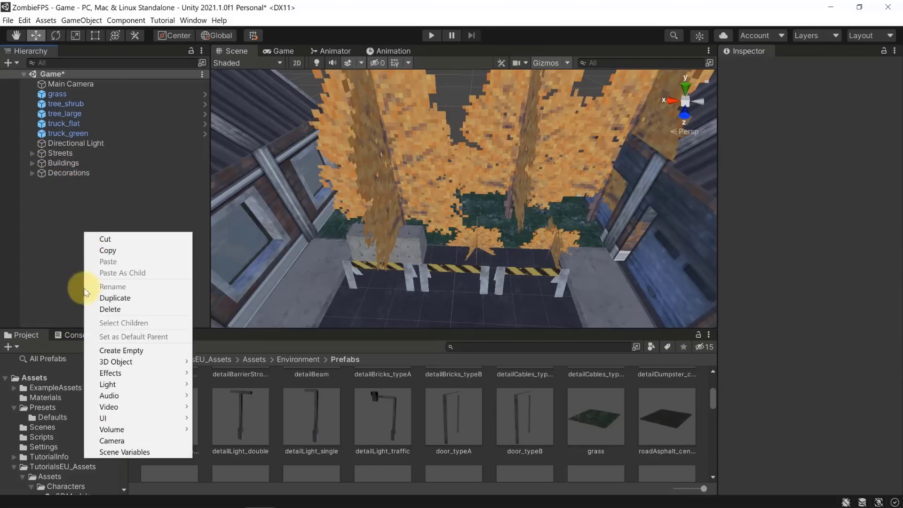
{"action": "left_click", "coordinate": [122, 351]}
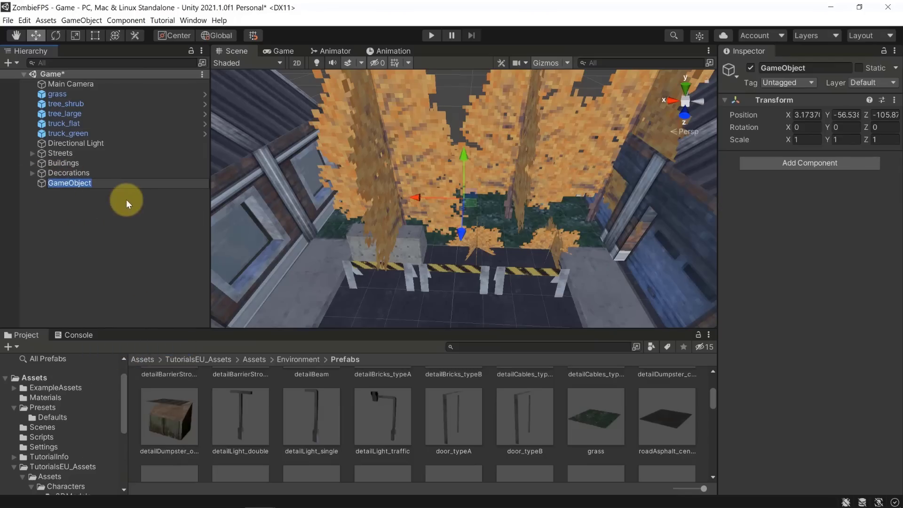
{"action": "type", "text": "Wall"}
{"action": "key", "text": "Return"}
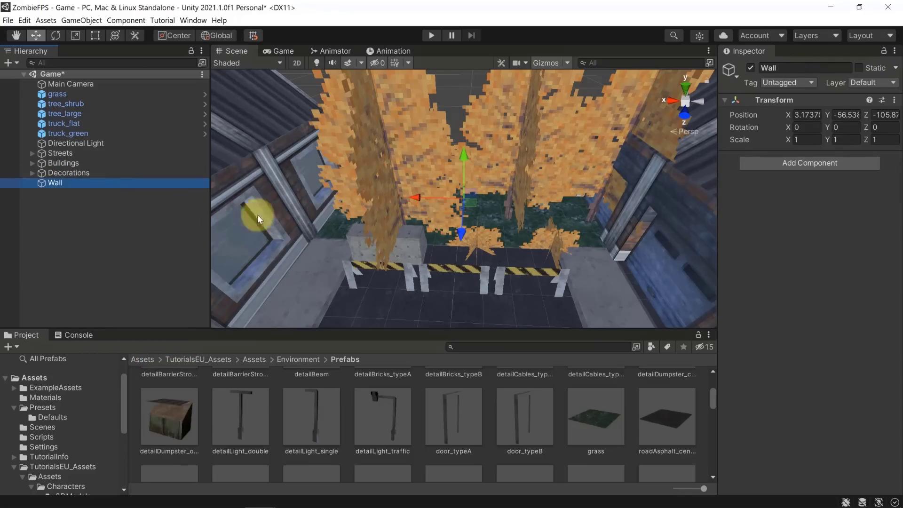
- Duplicate the concrete barrier, place the copy beside it at about X -0.82, and rotate it 45 degrees about Y
{"action": "left_click", "coordinate": [425, 244]}
{"action": "key", "text": "ctrl+d"}
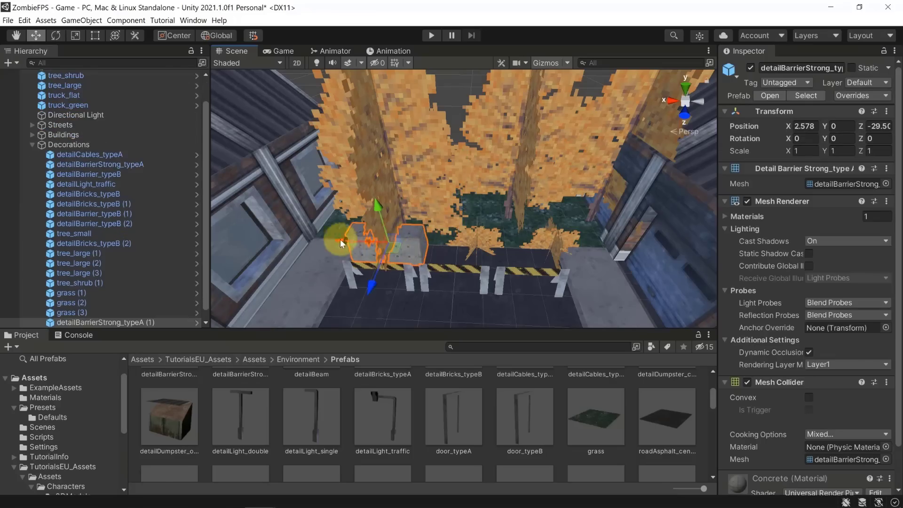
{"action": "left_click_drag", "start_coordinate": [345, 240], "coordinate": [484, 247]}
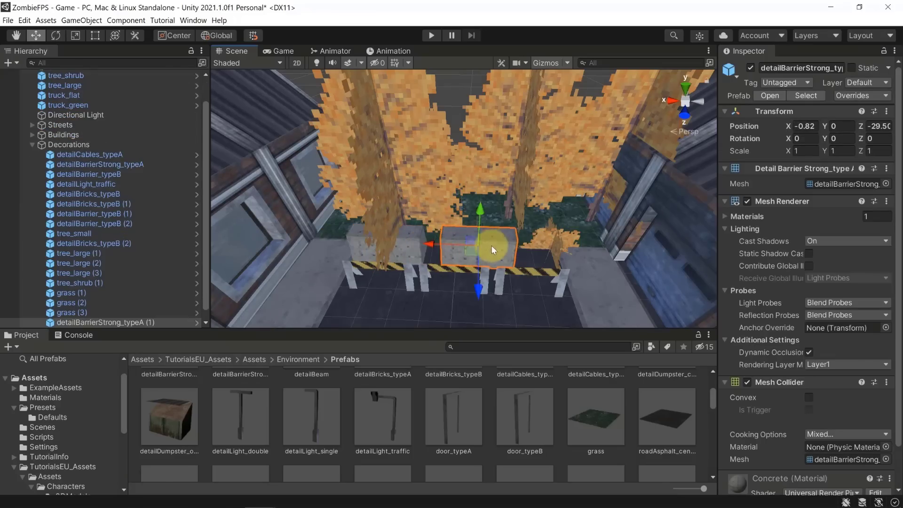
{"action": "key", "text": "e"}
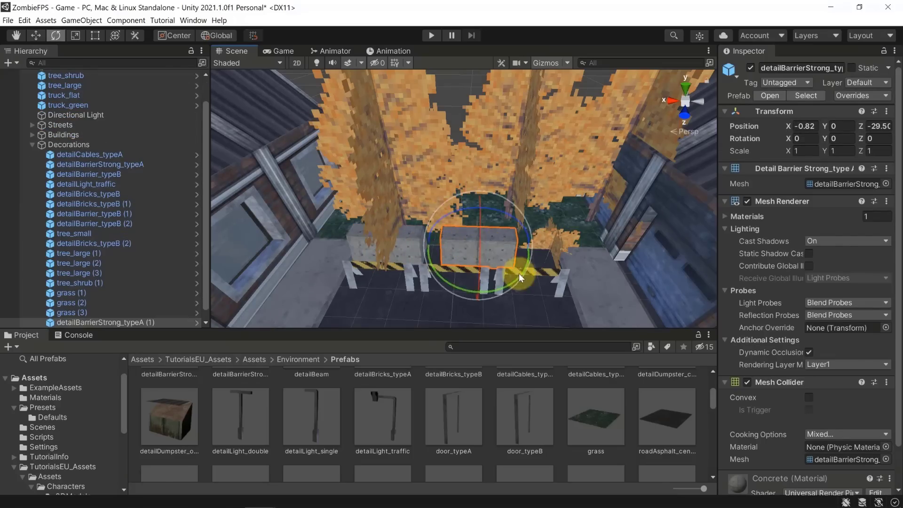
{"action": "left_click_drag", "start_coordinate": [519, 273], "coordinate": [481, 215]}
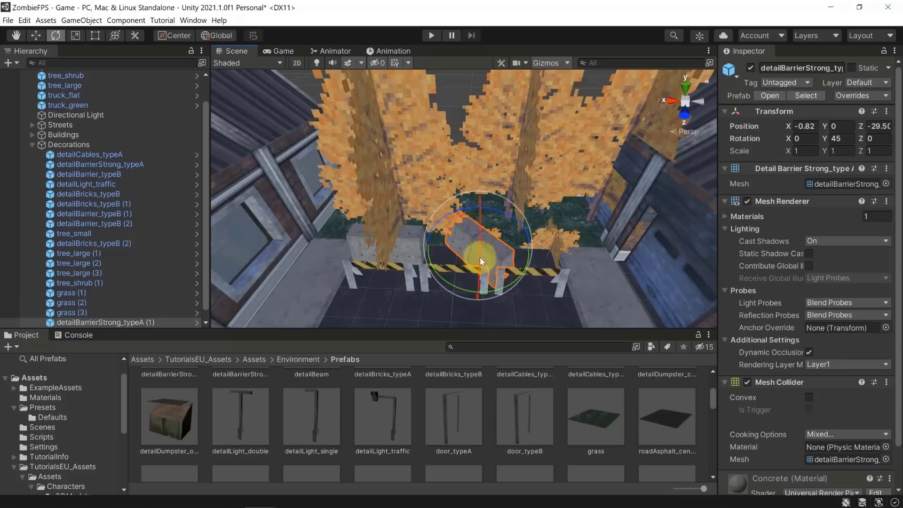
- Duplicate the rotated concrete barrier, place the copy at about X -4.08 beside the sidewalk, and rotate it further about its vertical axis
{"action": "left_click", "coordinate": [36, 35]}
{"action": "key", "text": "ctrl+d"}
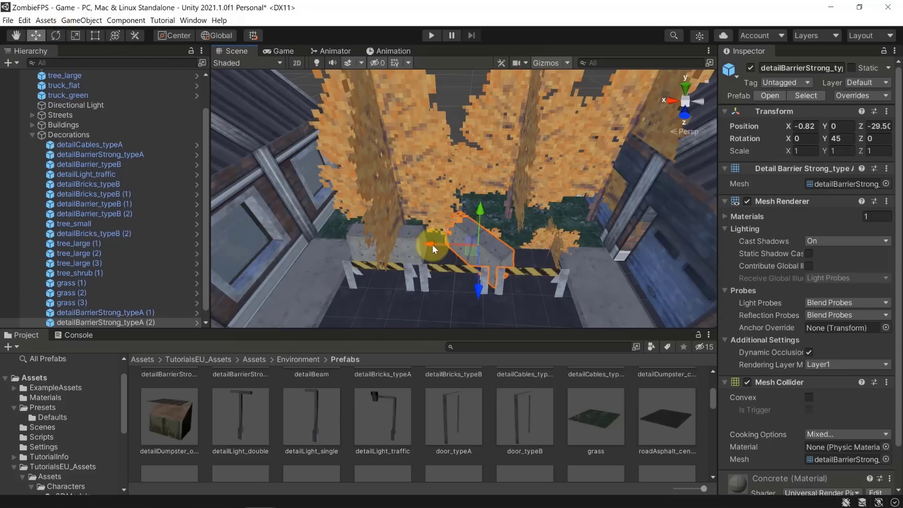
{"action": "left_click_drag", "start_coordinate": [433, 245], "coordinate": [558, 248]}
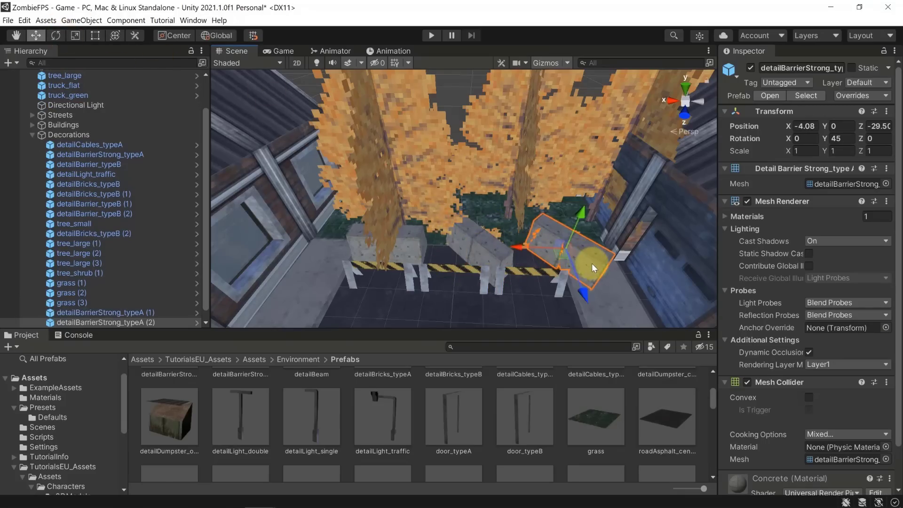
{"action": "key", "text": "e"}
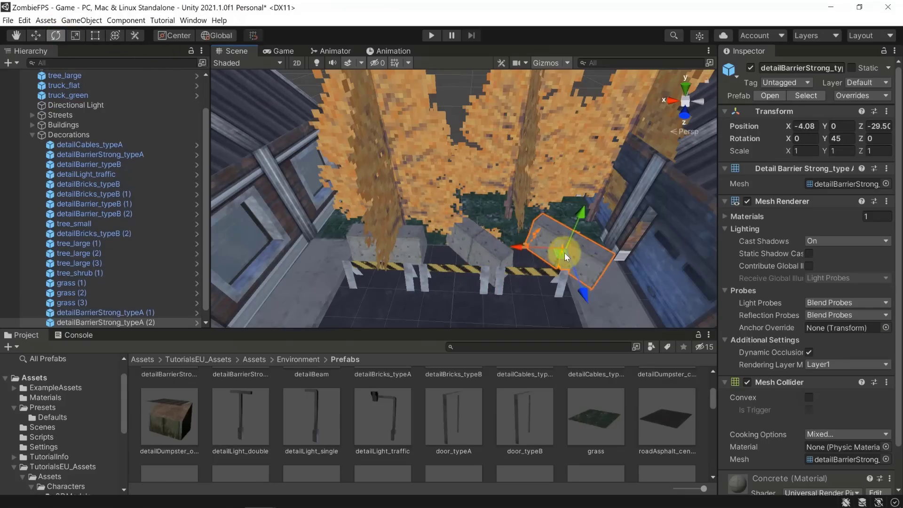
{"action": "left_click_drag", "start_coordinate": [565, 252], "coordinate": [551, 295]}
{"action": "left_click", "coordinate": [441, 75]}
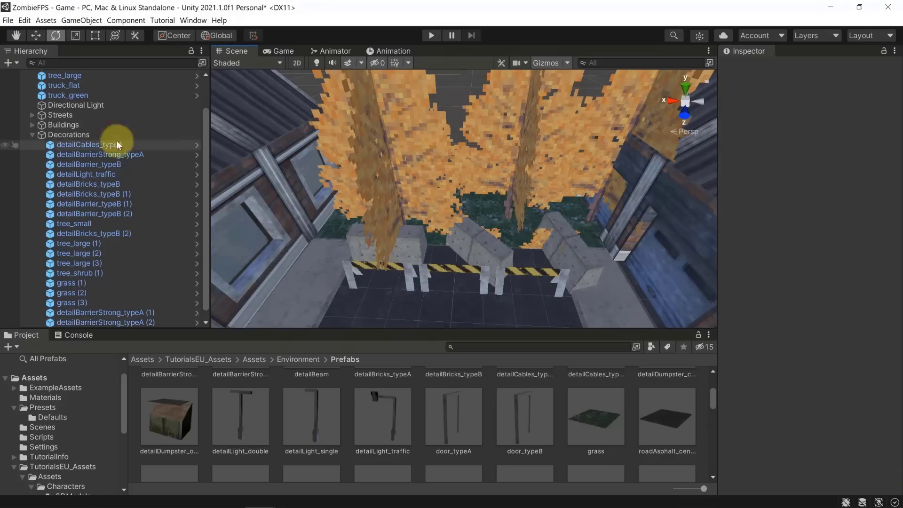
- Set the Wall object's position to X 0, Y 0, Z 0
{"action": "left_click", "coordinate": [33, 134]}
{"action": "left_click", "coordinate": [58, 183]}
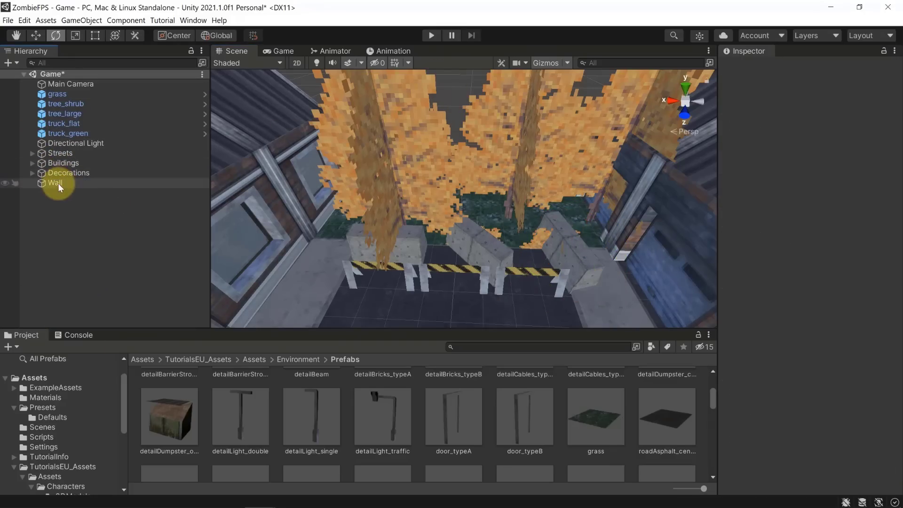
{"action": "left_click", "coordinate": [37, 36]}
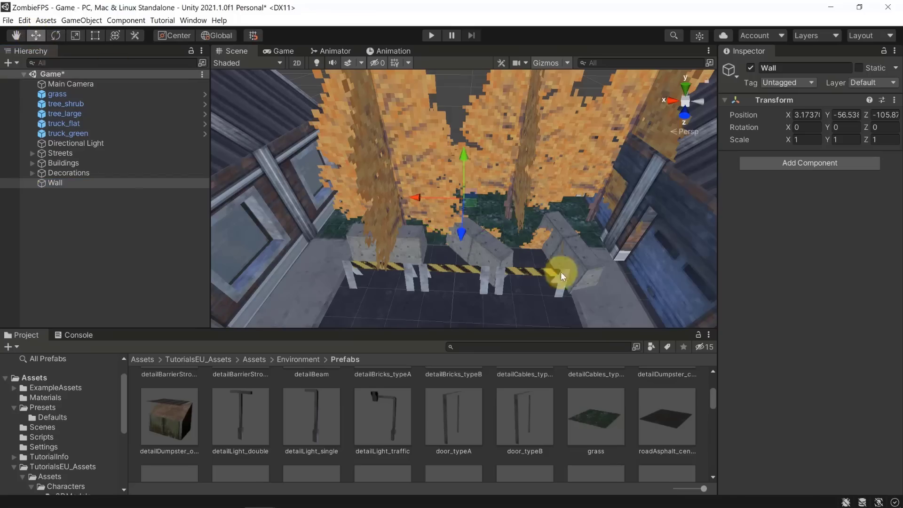
{"action": "left_click_drag", "start_coordinate": [558, 268], "coordinate": [424, 218], "text": "alt"}
{"action": "right_click_drag", "start_coordinate": [424, 217], "coordinate": [441, 222]}
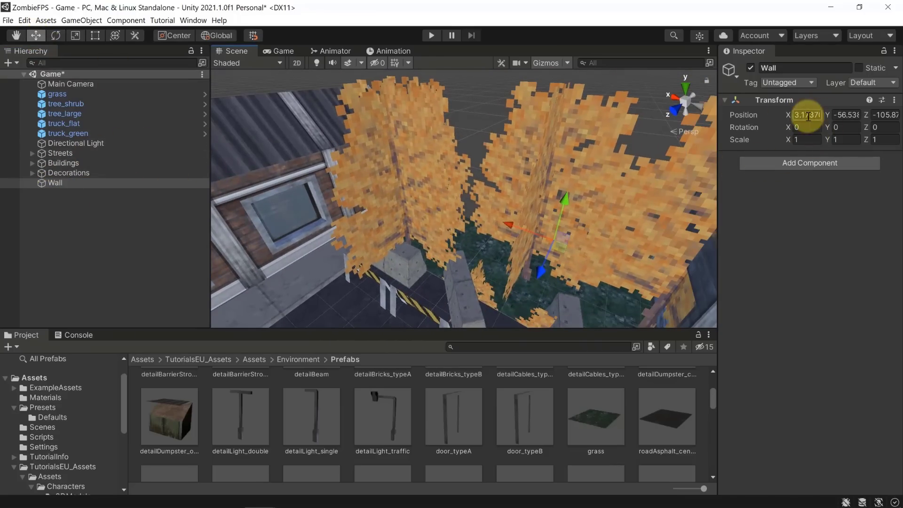
{"action": "left_click", "coordinate": [845, 115]}
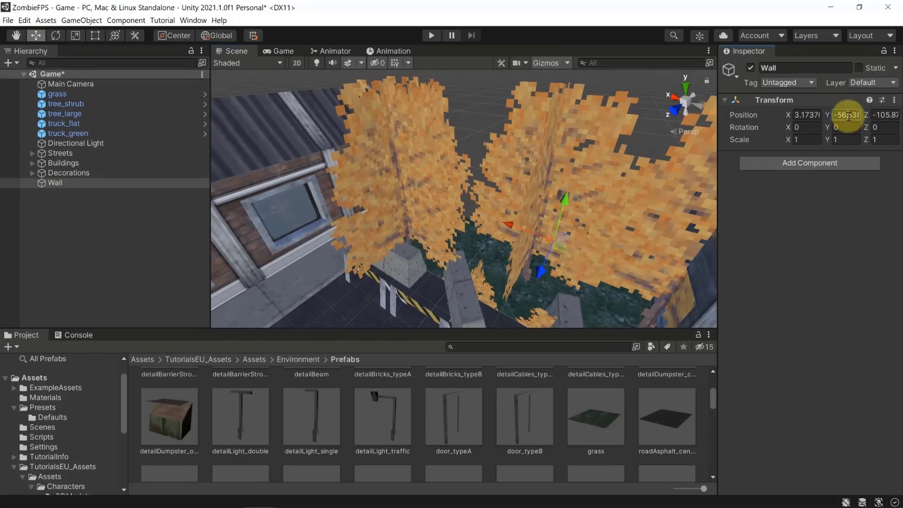
{"action": "left_click", "coordinate": [811, 115]}
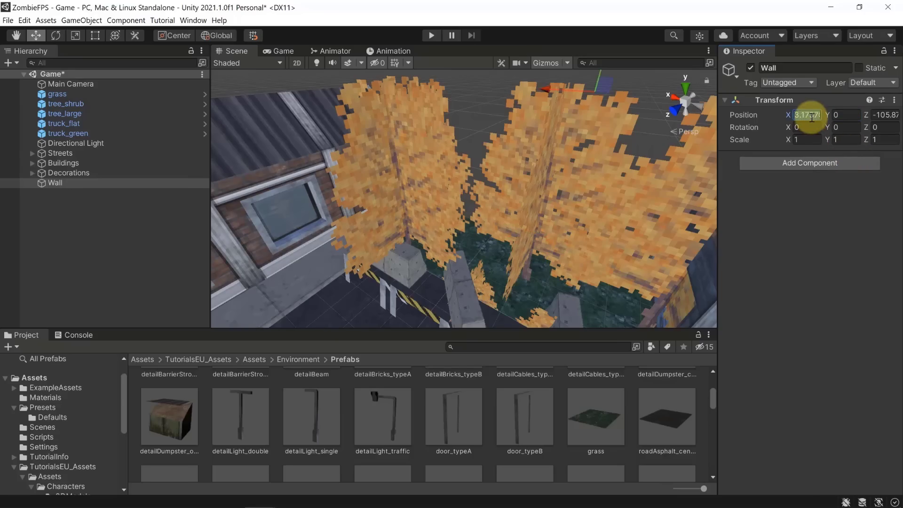
{"action": "right_click_drag", "start_coordinate": [605, 121], "coordinate": [629, 106]}
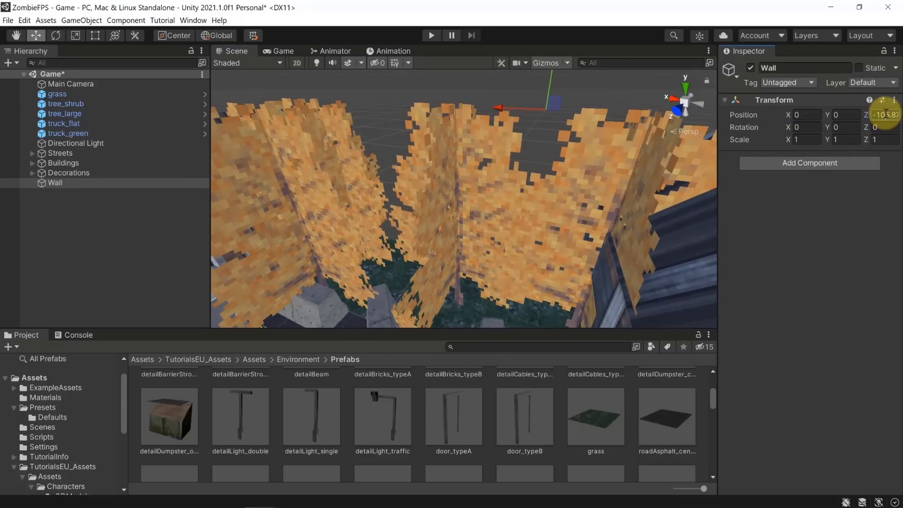
{"action": "right_click_drag", "start_coordinate": [541, 181], "coordinate": [217, 165]}
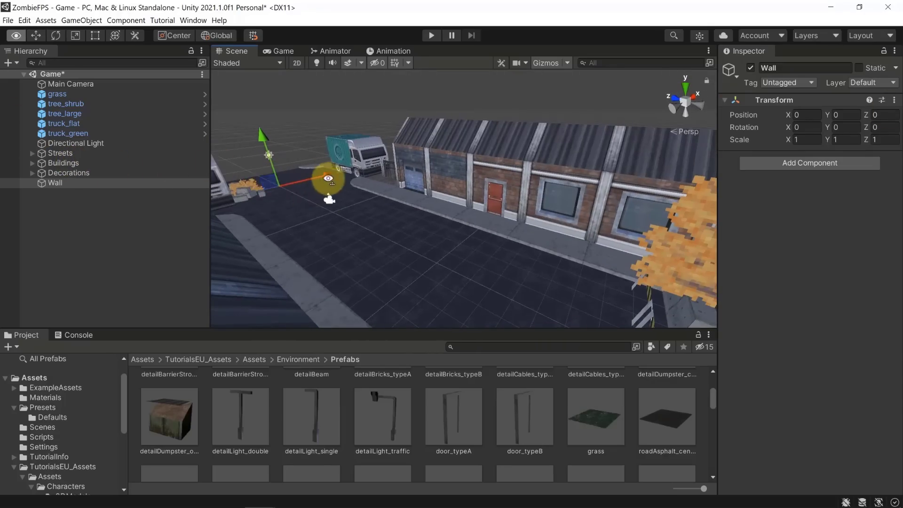
- Move the Wall object along Z to about -37.5, just beyond the trees at the street end
{"action": "right_click_drag", "start_coordinate": [329, 179], "coordinate": [311, 187]}
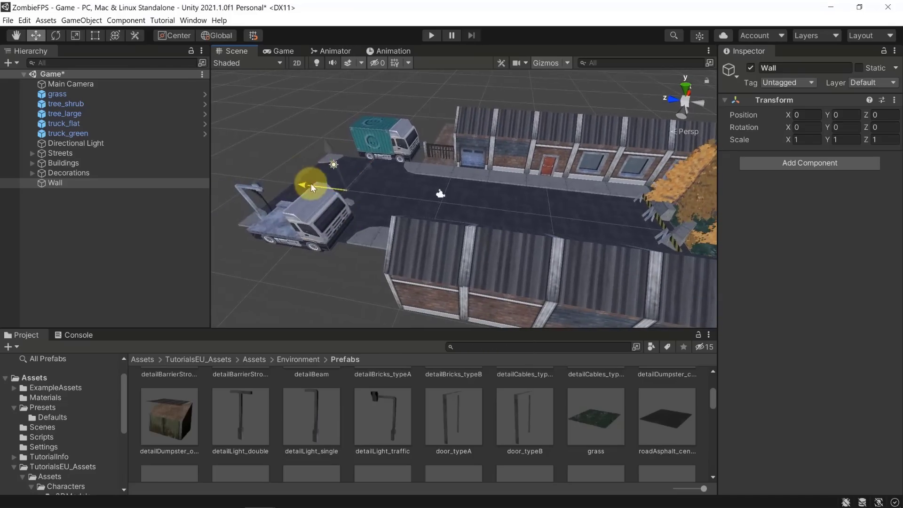
{"action": "left_click_drag", "start_coordinate": [311, 187], "coordinate": [737, 188]}
{"action": "key", "text": "d"}
{"action": "right_click_drag", "start_coordinate": [632, 191], "coordinate": [641, 208]}
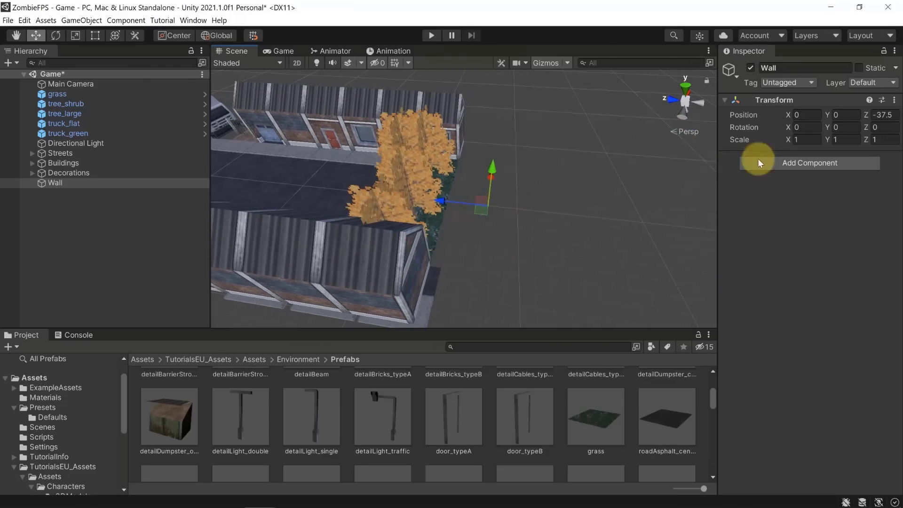
- Add a Box Collider component to the Wall object
{"action": "left_click", "coordinate": [822, 163]}
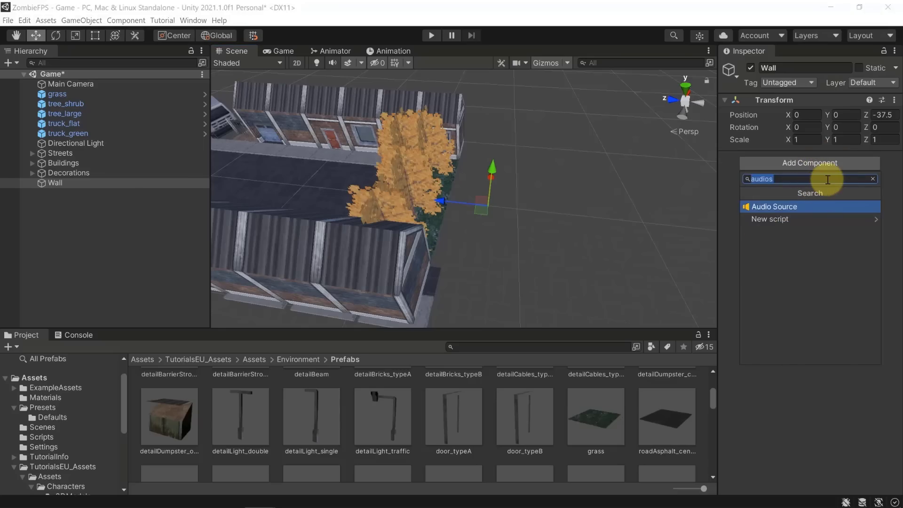
{"action": "type", "text": "box"}
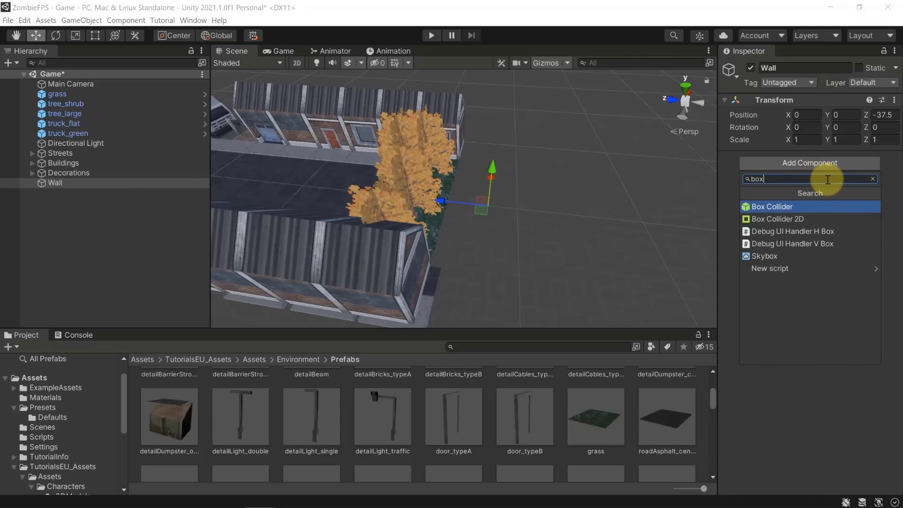
{"action": "left_click", "coordinate": [772, 207]}
- Set the Wall object's scale to X 20 and Y 20 so its collider spans the street end
{"action": "right_click_drag", "start_coordinate": [486, 196], "coordinate": [275, 155]}
{"action": "scroll", "coordinate": [273, 153], "scroll_direction": "down", "scroll_amount": 1}
{"action": "left_click", "coordinate": [785, 141]}
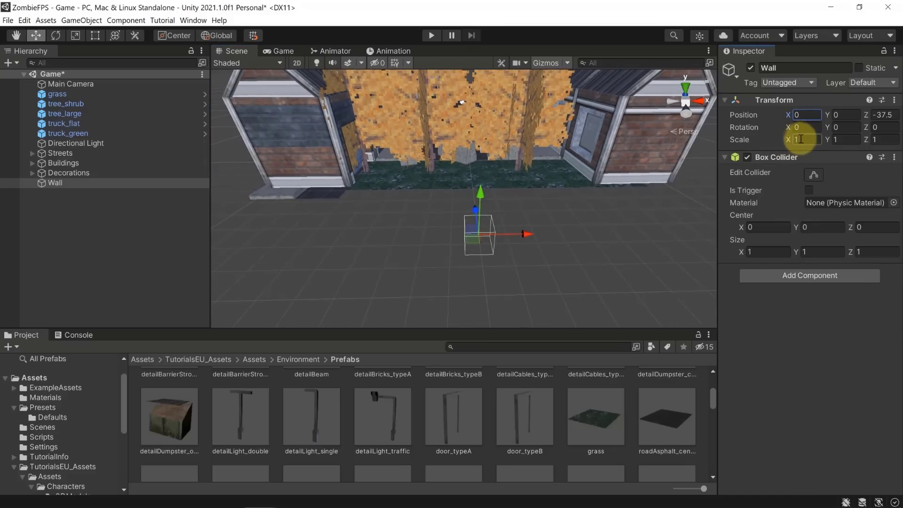
{"action": "left_click_drag", "start_coordinate": [781, 145], "coordinate": [352, 143]}
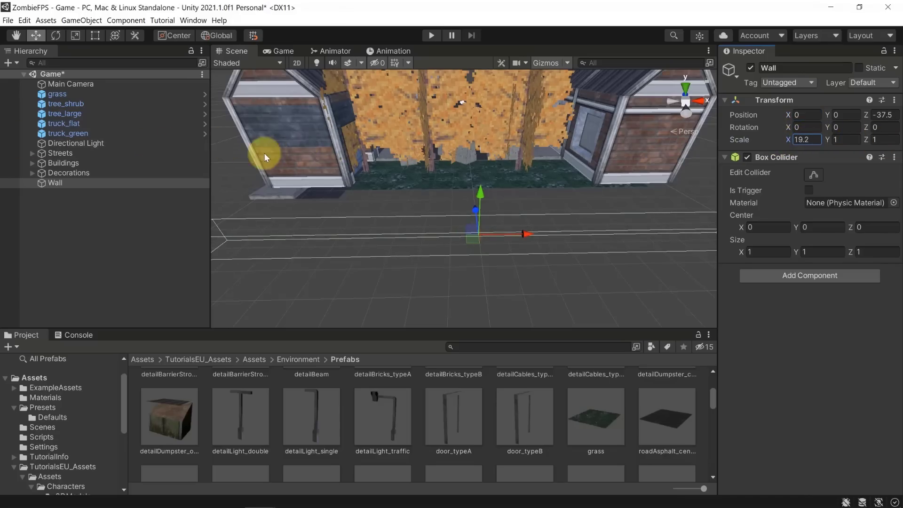
{"action": "left_click", "coordinate": [803, 137]}
{"action": "type", "text": "20"}
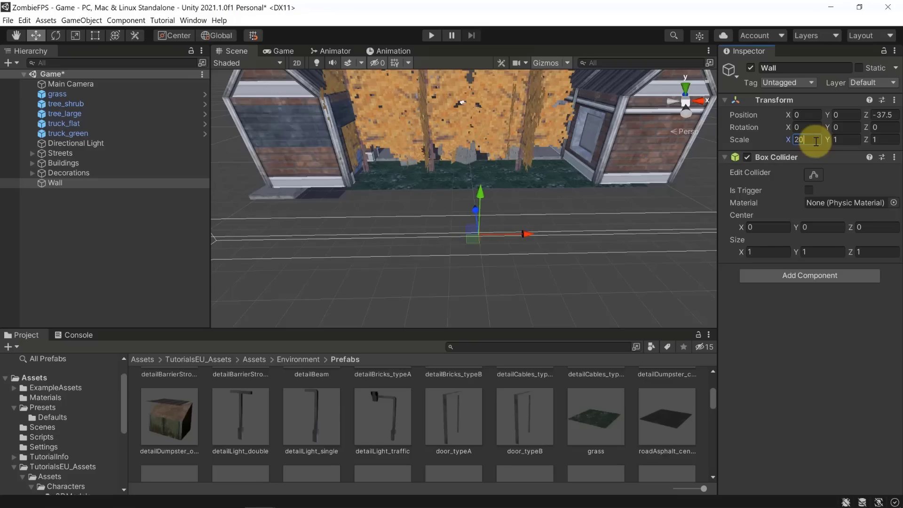
{"action": "left_click", "coordinate": [847, 140]}
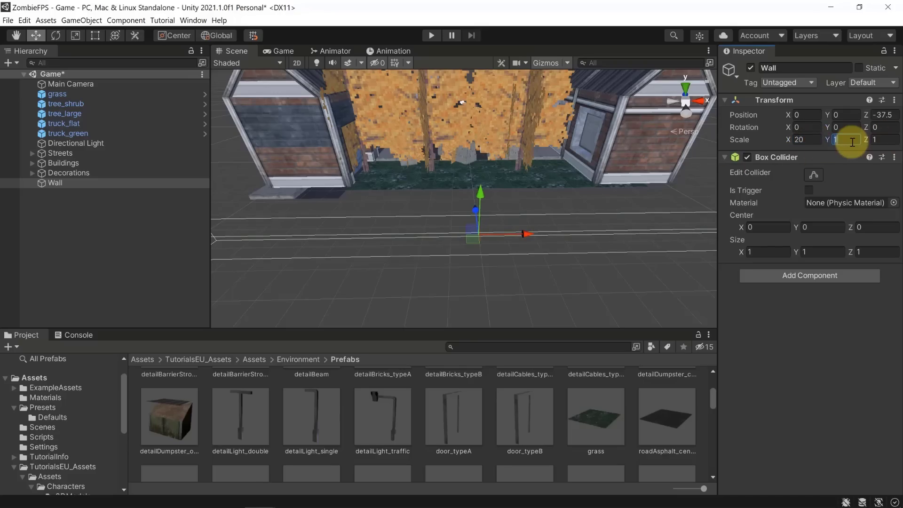
{"action": "type", "text": "20"}
- Raise the Wall object to Y 5.75 and move it back to about Z -31.93, in line with the trees
{"action": "left_click_drag", "start_coordinate": [488, 185], "coordinate": [457, 183], "text": "alt"}
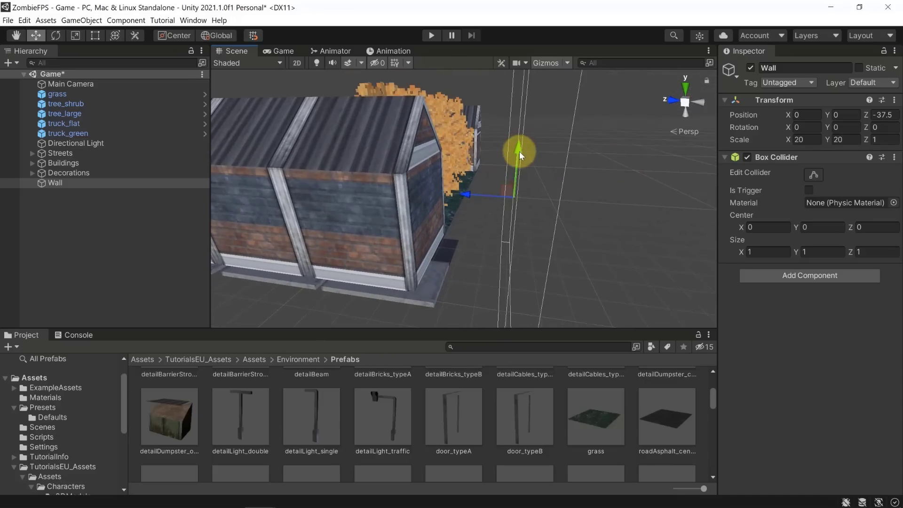
{"action": "left_click_drag", "start_coordinate": [519, 152], "coordinate": [513, 57]}
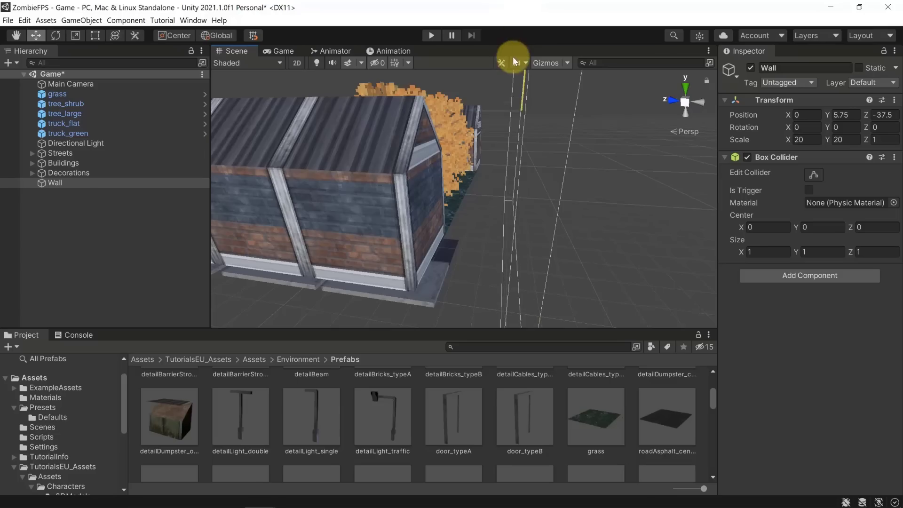
{"action": "left_click_drag", "start_coordinate": [478, 110], "coordinate": [391, 117]}
{"action": "key", "text": "a"}
{"action": "right_click_drag", "start_coordinate": [507, 214], "coordinate": [541, 225]}
{"action": "key", "text": "w"}
{"action": "key", "text": "f"}
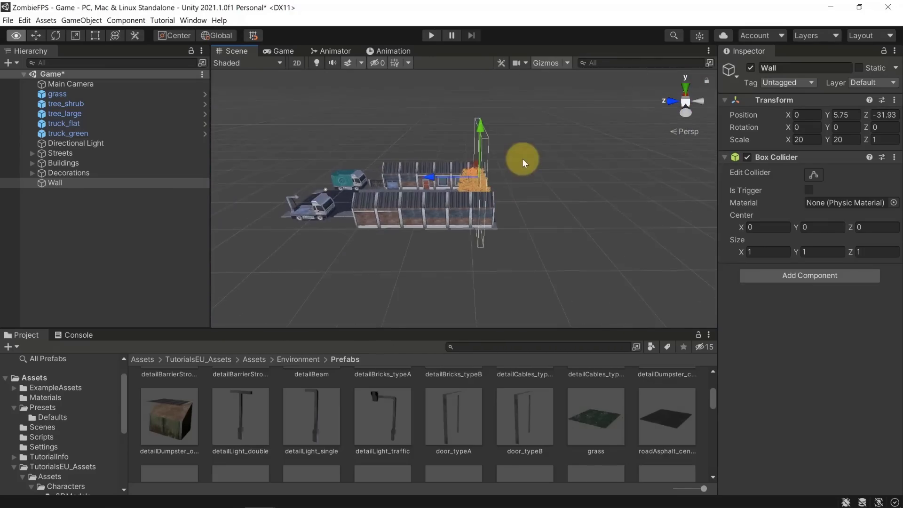
{"action": "left_click_drag", "start_coordinate": [522, 159], "coordinate": [518, 135], "text": "alt"}
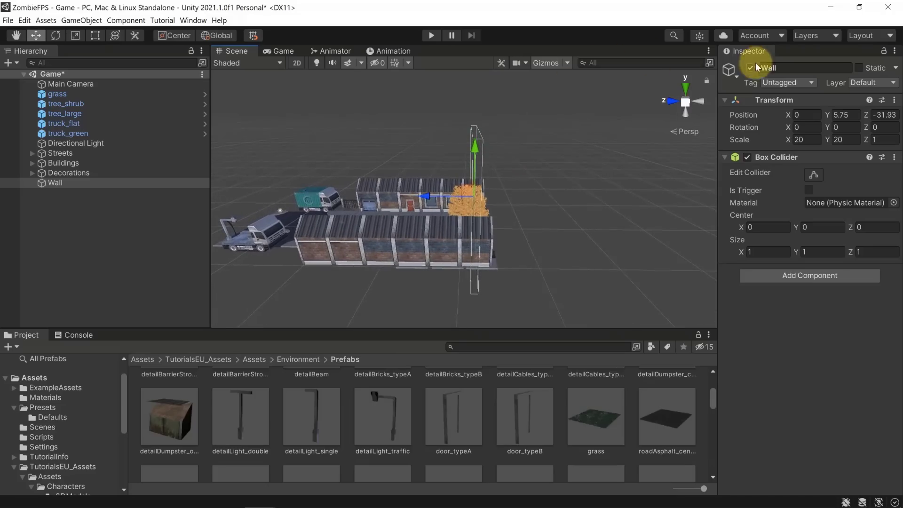
- Give the Wall object an orange label icon and move it back along Z to about -32.43
{"action": "left_click", "coordinate": [730, 71]}
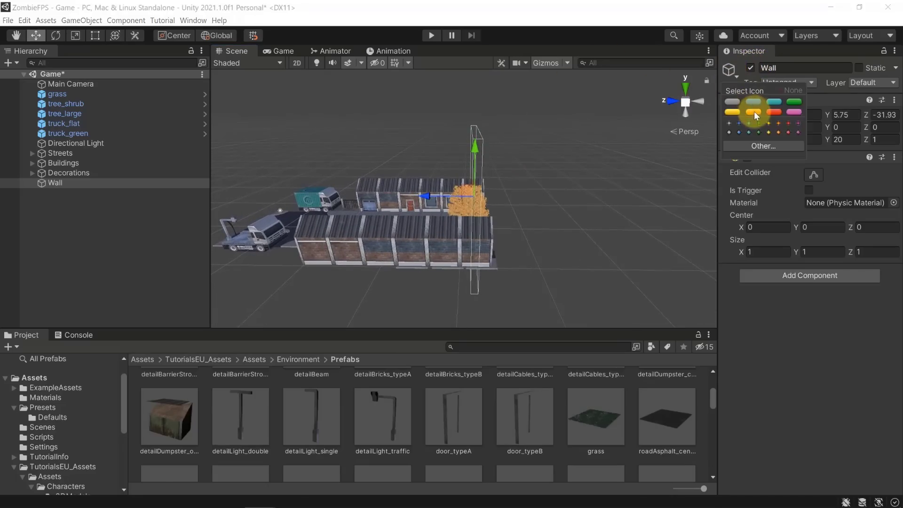
{"action": "left_click", "coordinate": [548, 188]}
{"action": "left_click_drag", "start_coordinate": [487, 202], "coordinate": [384, 286], "text": "alt"}
{"action": "left_click", "coordinate": [557, 179]}
{"action": "left_click", "coordinate": [542, 179]}
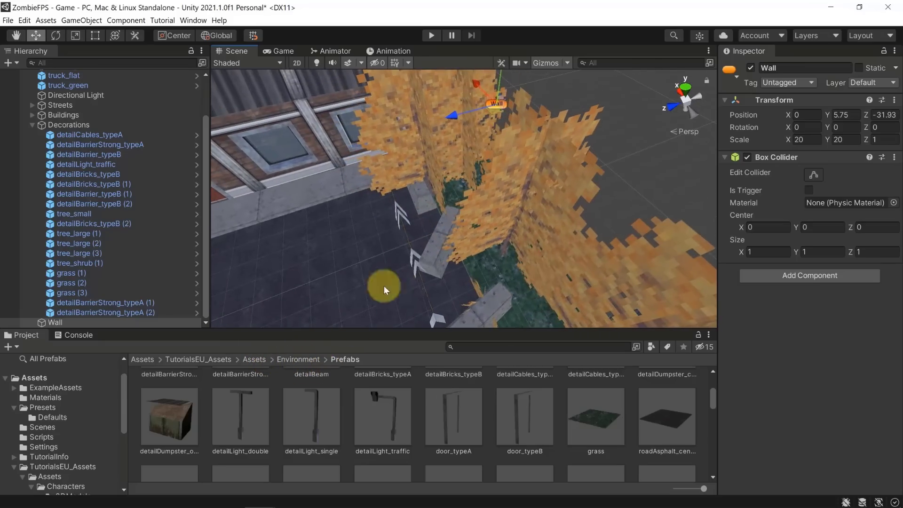
{"action": "left_click_drag", "start_coordinate": [451, 118], "coordinate": [471, 118]}
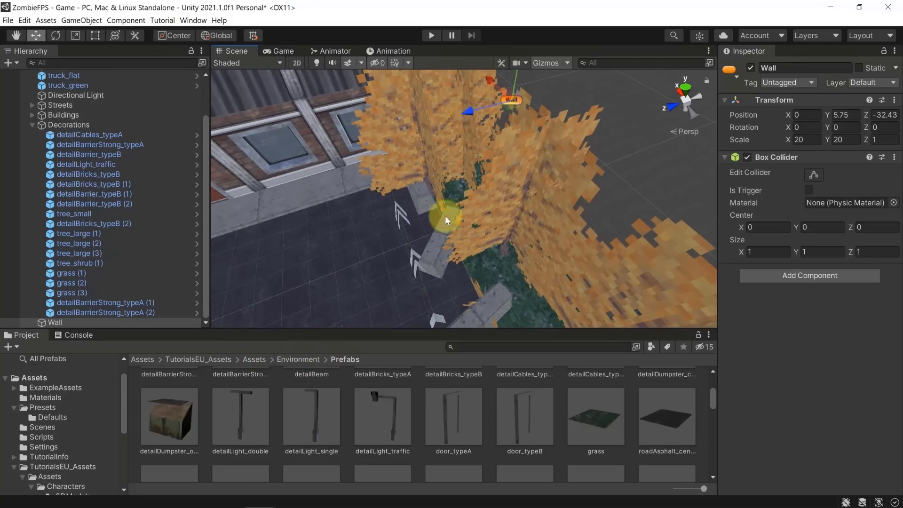
{"action": "left_click_drag", "start_coordinate": [441, 241], "coordinate": [387, 222], "text": "alt"}
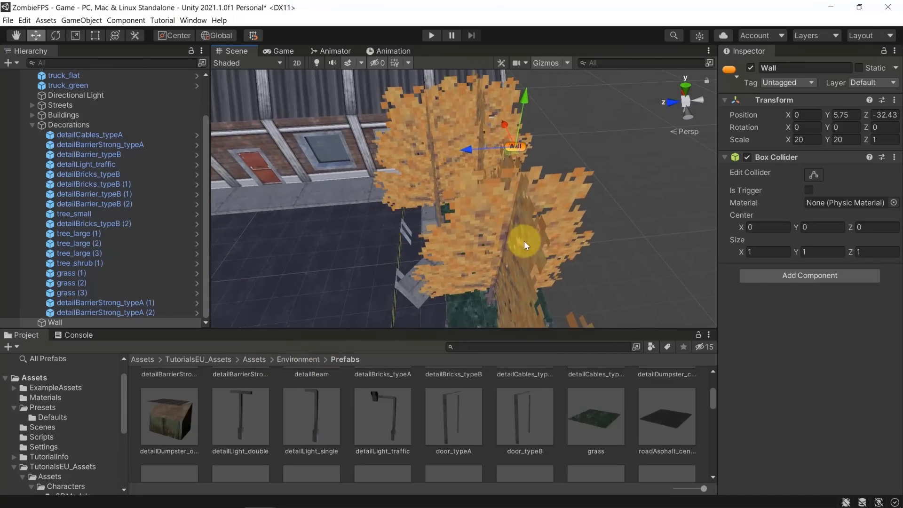
{"action": "left_click_drag", "start_coordinate": [526, 241], "coordinate": [447, 306], "text": "alt"}
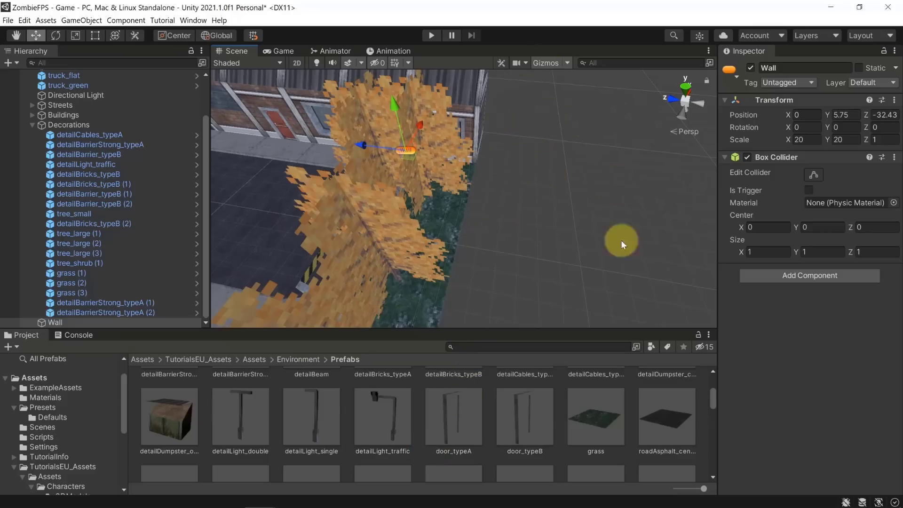
- Duplicate a large tree three times and line up the copies behind the existing trees at about Z -36.75
{"action": "left_click", "coordinate": [567, 185]}
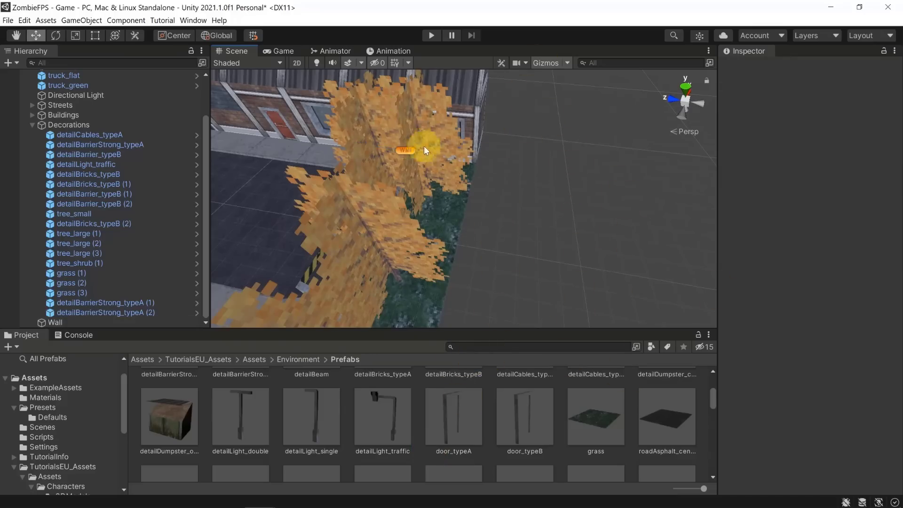
{"action": "left_click", "coordinate": [401, 112]}
{"action": "key", "text": "ctrl+d"}
{"action": "left_click_drag", "start_coordinate": [376, 150], "coordinate": [485, 177]}
{"action": "key", "text": "ctrl+d"}
{"action": "left_click_drag", "start_coordinate": [518, 137], "coordinate": [522, 212]}
{"action": "key", "text": "ctrl+d"}
{"action": "left_click_drag", "start_coordinate": [512, 288], "coordinate": [493, 235], "text": "alt"}
- Rotate the newly added large trees around their vertical axes so they face different directions
{"action": "key", "text": "e"}
{"action": "left_click_drag", "start_coordinate": [520, 271], "coordinate": [405, 288]}
{"action": "key", "text": "ctrl+z"}
{"action": "left_click_drag", "start_coordinate": [609, 221], "coordinate": [457, 219], "text": "alt"}
{"action": "left_click", "coordinate": [458, 219]}
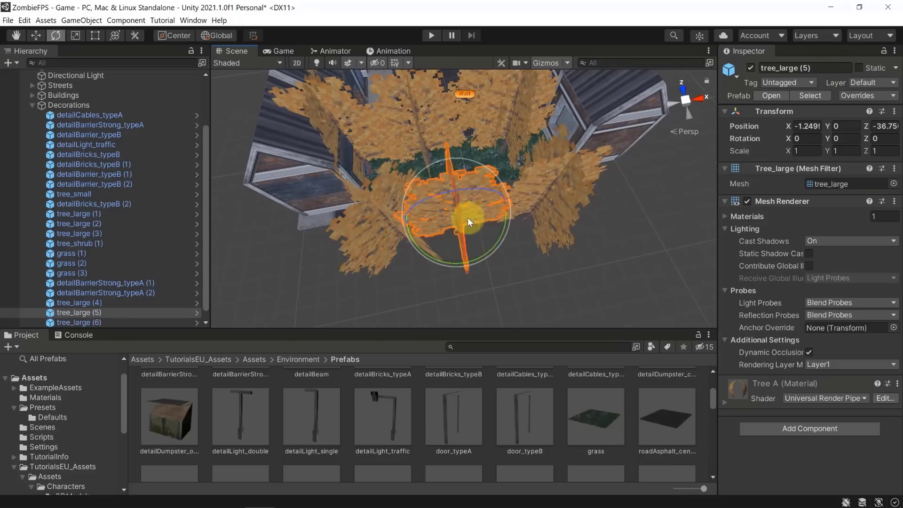
{"action": "left_click_drag", "start_coordinate": [495, 242], "coordinate": [554, 205]}
{"action": "left_click", "coordinate": [554, 204]}
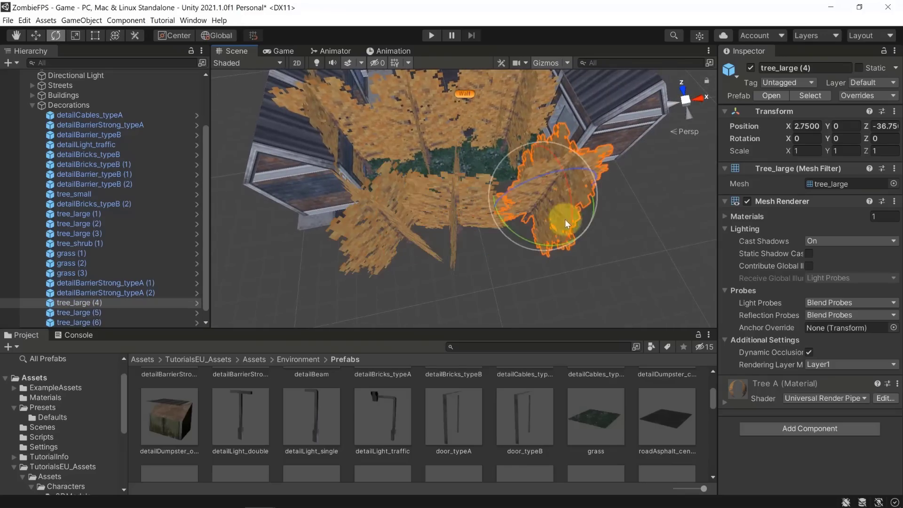
{"action": "left_click_drag", "start_coordinate": [544, 242], "coordinate": [493, 229]}
- Inspect the tree barrier from behind, from street level at the barricades, and from farther back along the street
{"action": "left_click_drag", "start_coordinate": [473, 127], "coordinate": [458, 115], "text": "alt"}
{"action": "left_click", "coordinate": [456, 118]}
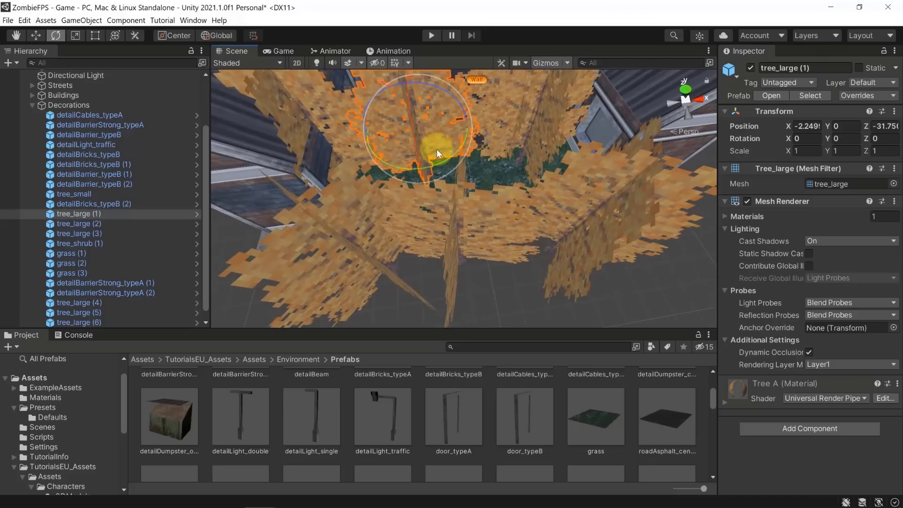
{"action": "left_click", "coordinate": [539, 126]}
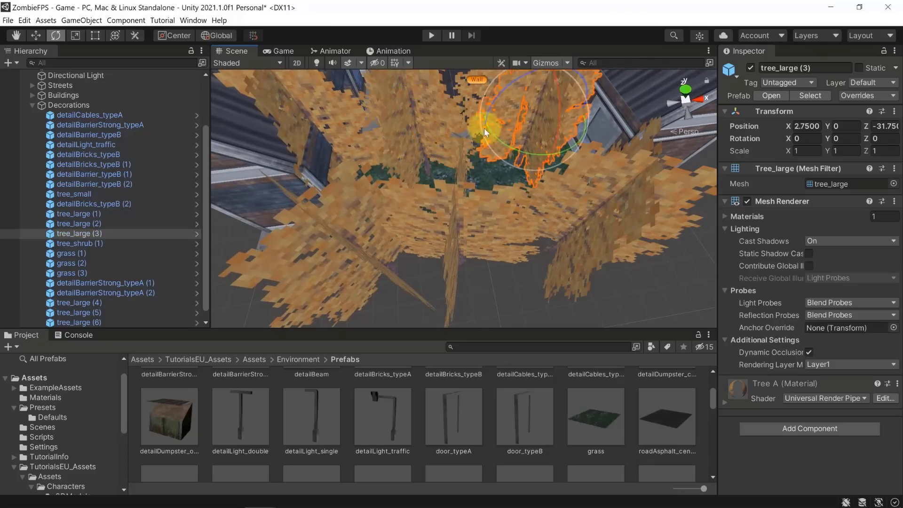
{"action": "left_click_drag", "start_coordinate": [484, 128], "coordinate": [446, 502], "text": "alt"}
{"action": "left_click", "coordinate": [429, 192]}
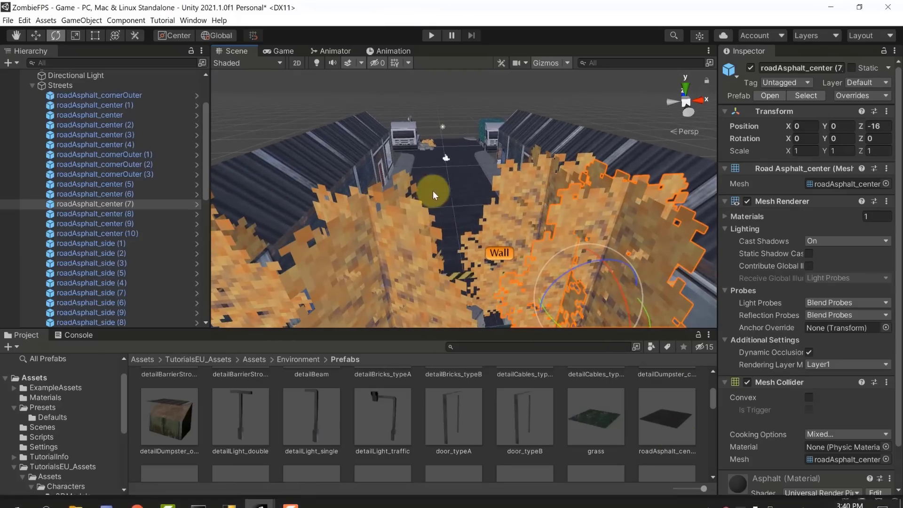
{"action": "left_click_drag", "start_coordinate": [429, 191], "coordinate": [646, 193], "text": "alt"}
{"action": "right_click_drag", "start_coordinate": [646, 193], "coordinate": [599, 179]}
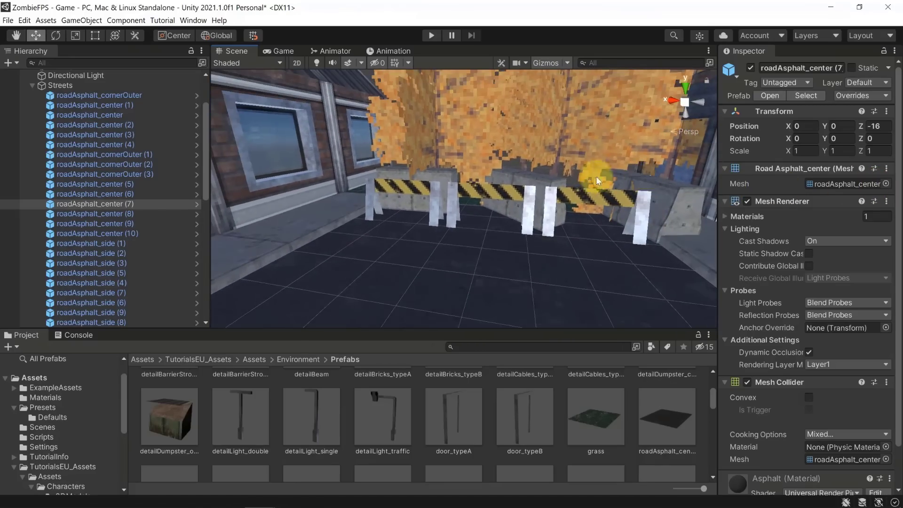
{"action": "left_click", "coordinate": [504, 152]}
{"action": "right_click_drag", "start_coordinate": [504, 152], "coordinate": [526, 178]}
{"action": "left_click", "coordinate": [483, 210]}
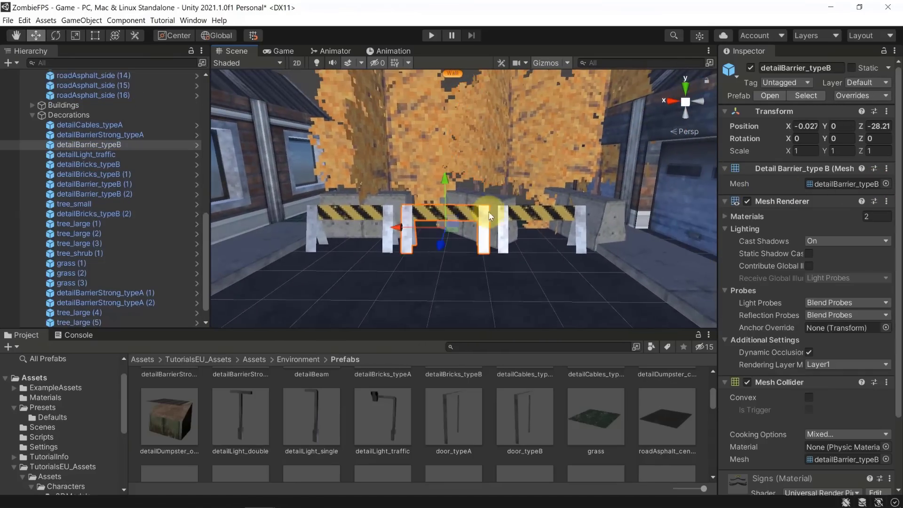
{"action": "right_click_drag", "start_coordinate": [503, 212], "coordinate": [484, 203]}
{"action": "key", "text": "w"}
{"action": "key", "text": "f"}
{"action": "key", "text": "w"}
{"action": "right_click_drag", "start_coordinate": [506, 156], "coordinate": [516, 106]}
{"action": "left_click", "coordinate": [422, 186]}
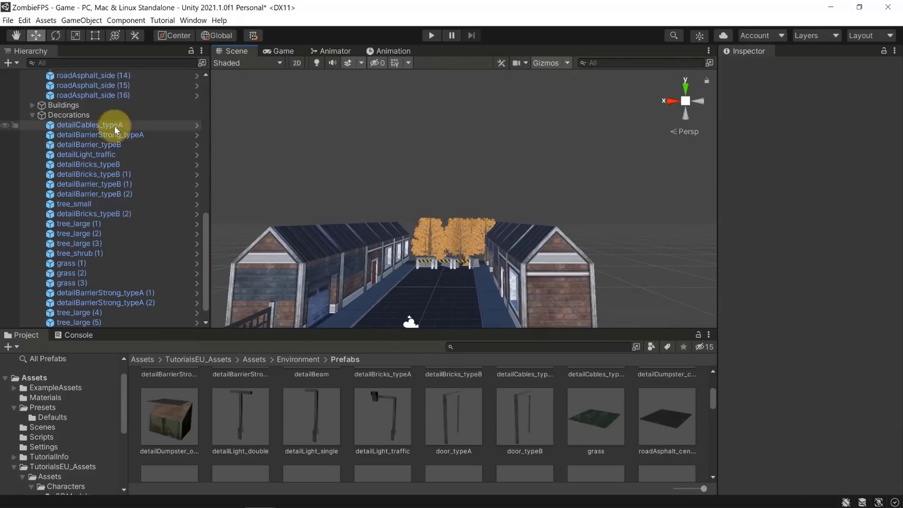
- Select the Wall object and examine its collider against the trees from the street and from the side
{"action": "left_click", "coordinate": [31, 115]}
{"action": "left_click", "coordinate": [68, 323]}
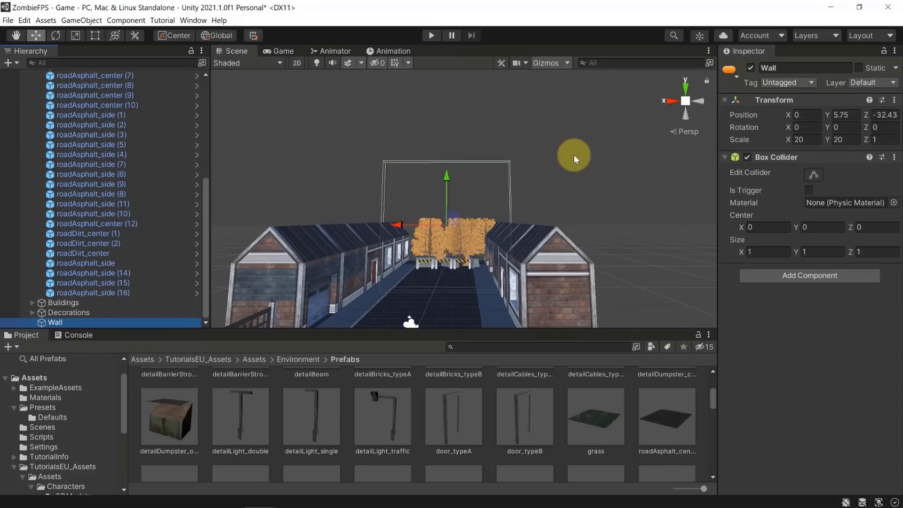
{"action": "key", "text": "w"}
{"action": "right_click_drag", "start_coordinate": [575, 154], "coordinate": [326, 211]}
{"action": "key", "text": "a"}
{"action": "scroll", "coordinate": [480, 183], "scroll_direction": "down", "scroll_amount": 10}
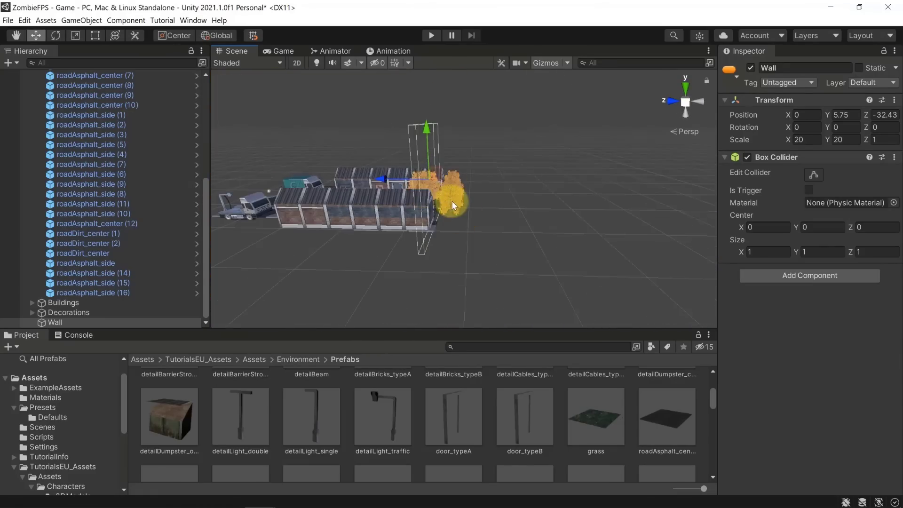
{"action": "scroll", "coordinate": [452, 201], "scroll_direction": "up", "scroll_amount": 8}
{"action": "scroll", "coordinate": [459, 212], "scroll_direction": "down", "scroll_amount": 3}
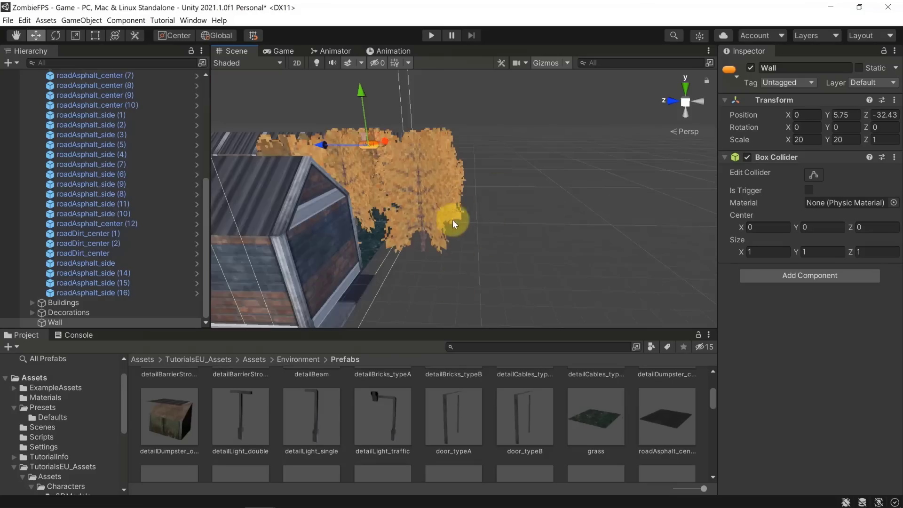
- Duplicate a grass tile to lay four connected tiles behind the street end, with the last at about X 3.66, Z -39.98
{"action": "left_click", "coordinate": [367, 242]}
{"action": "left_click_drag", "start_coordinate": [297, 252], "coordinate": [583, 229], "text": "ctrl"}
{"action": "key", "text": "ctrl+d"}
{"action": "key", "text": "ctrl+d"}
{"action": "key", "text": "ctrl+d"}
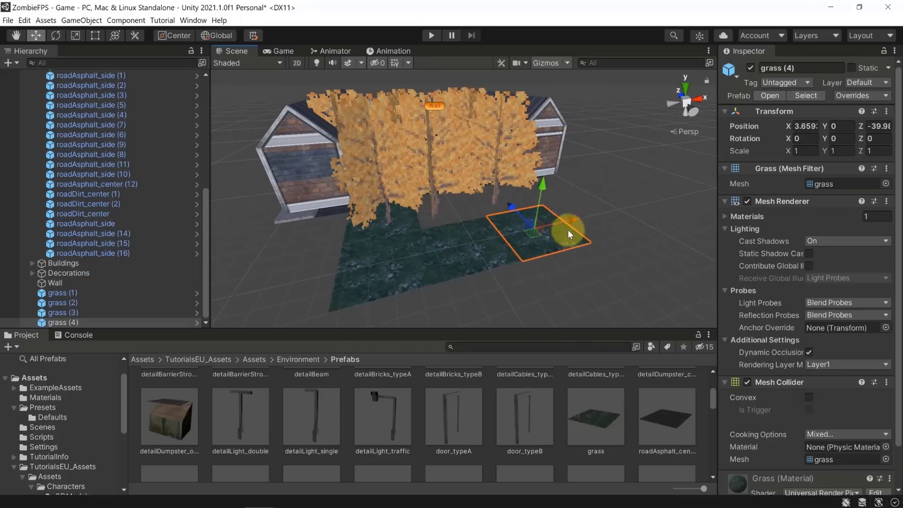
- Fill the remaining gap under the trees with two more grass tiles at Z -35.98, at about X 3.66 and X -0.34
{"action": "key", "text": "ctrl+d"}
{"action": "left_click_drag", "start_coordinate": [518, 213], "coordinate": [487, 184]}
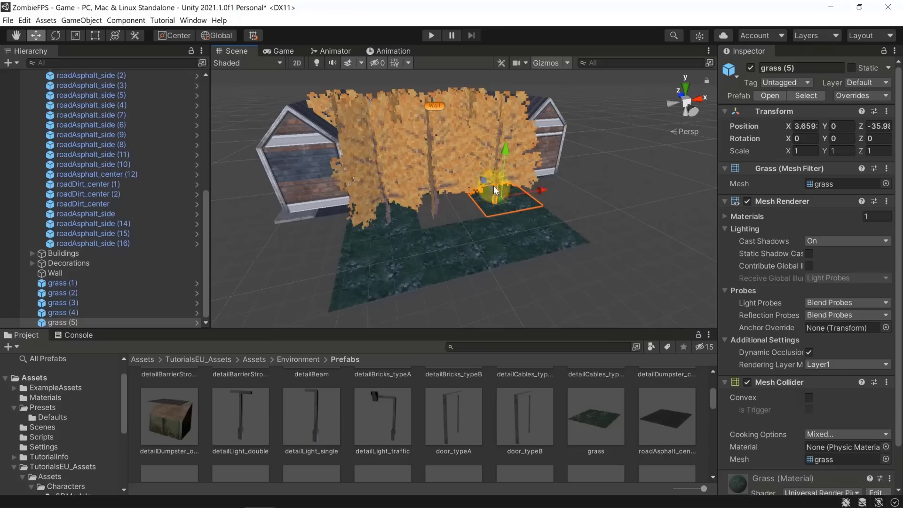
{"action": "key", "text": "ctrl+d"}
{"action": "left_click_drag", "start_coordinate": [541, 191], "coordinate": [492, 199], "text": "ctrl"}
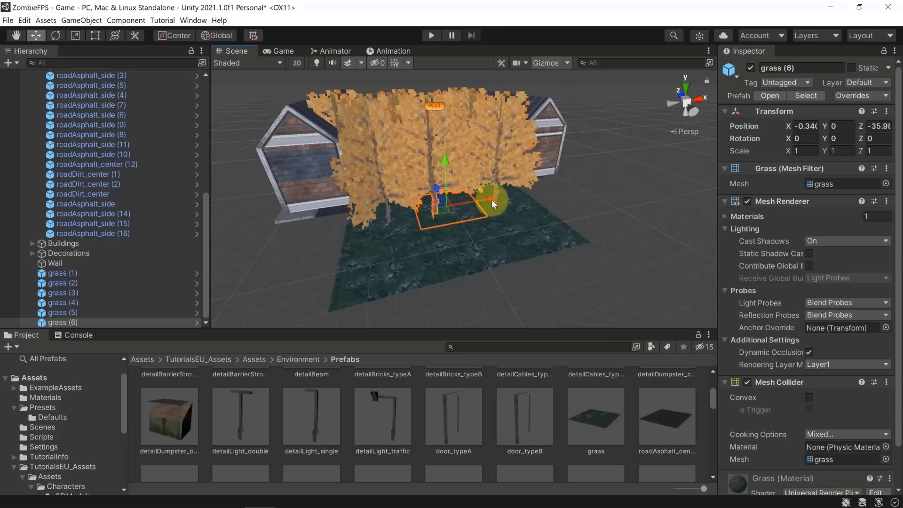
- Check the gaps between the trees up close and preview the level through the game camera
{"action": "left_click", "coordinate": [521, 250]}
{"action": "left_click", "coordinate": [606, 190]}
{"action": "key", "text": "w"}
{"action": "right_click_drag", "start_coordinate": [606, 190], "coordinate": [601, 170]}
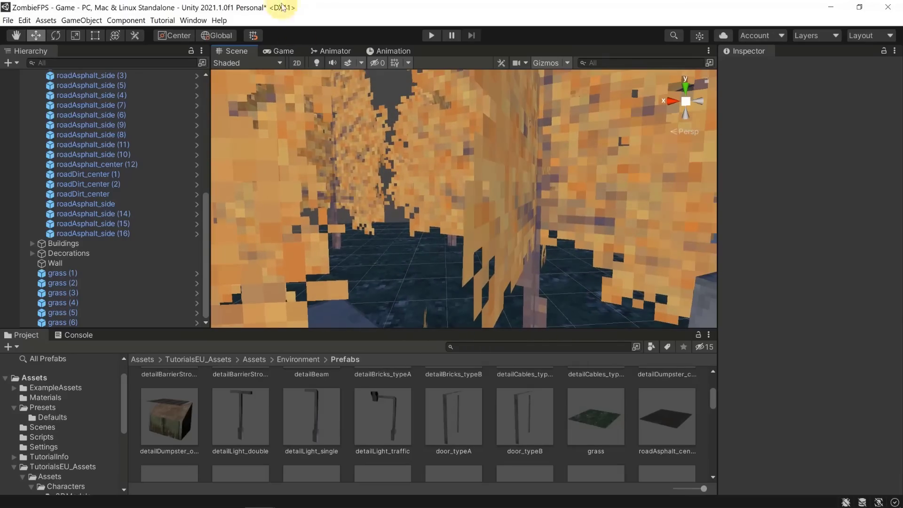
{"action": "left_click", "coordinate": [279, 49]}
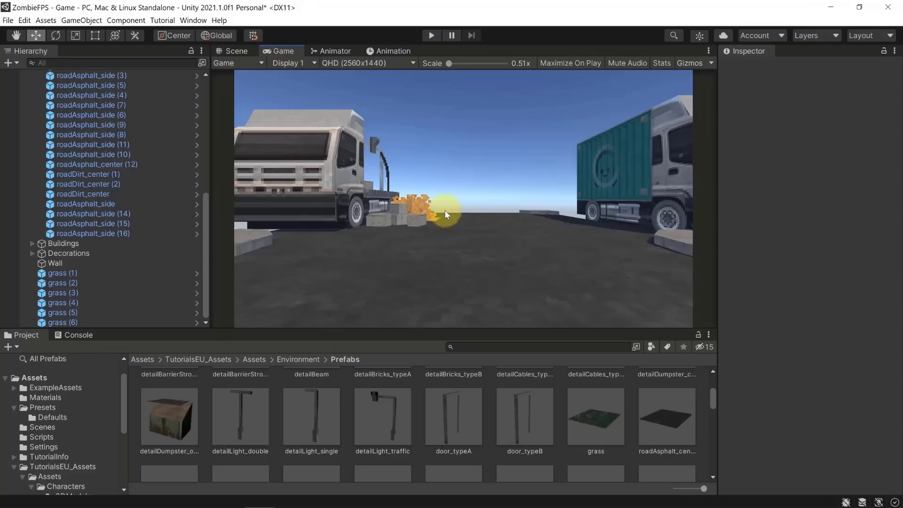
{"action": "left_click", "coordinate": [239, 51]}
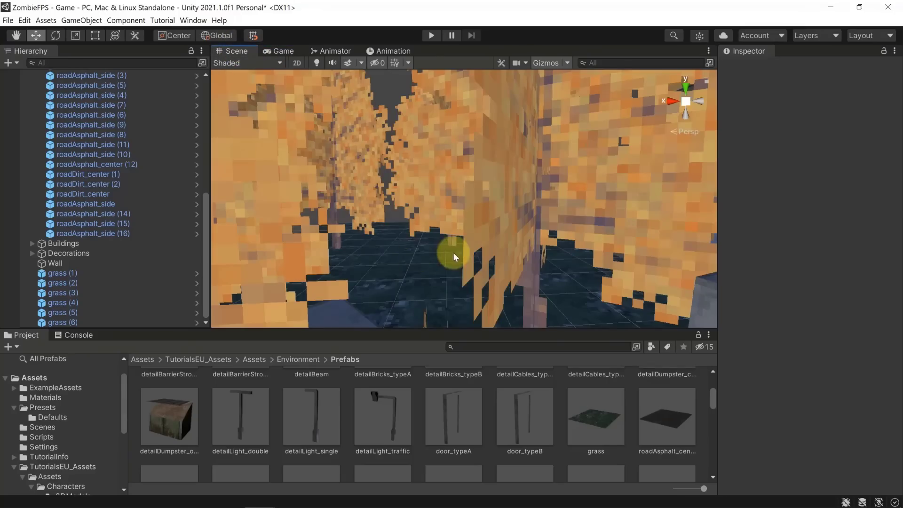
- Look over the barricades, the surrounding buildings and the truck end of the street
{"action": "right_click_drag", "start_coordinate": [454, 254], "coordinate": [489, 212]}
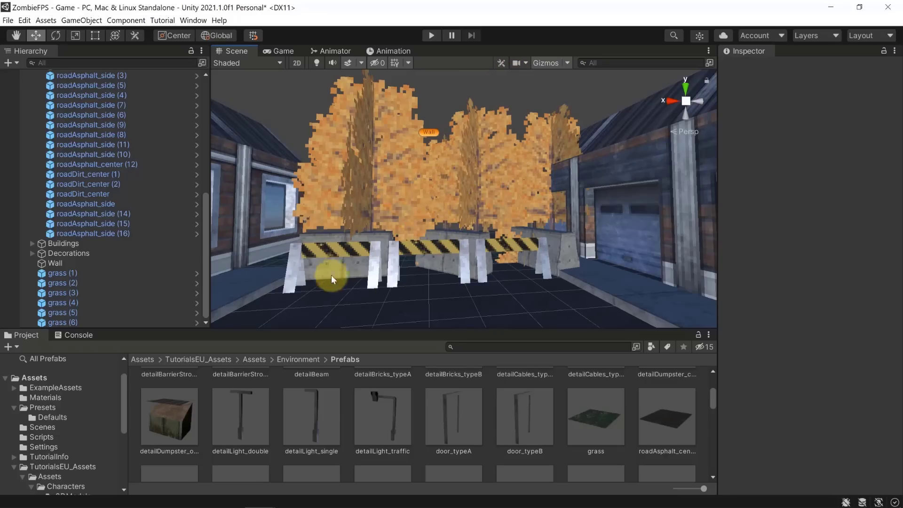
{"action": "right_click_drag", "start_coordinate": [360, 220], "coordinate": [394, 236]}
{"action": "key", "text": "a"}
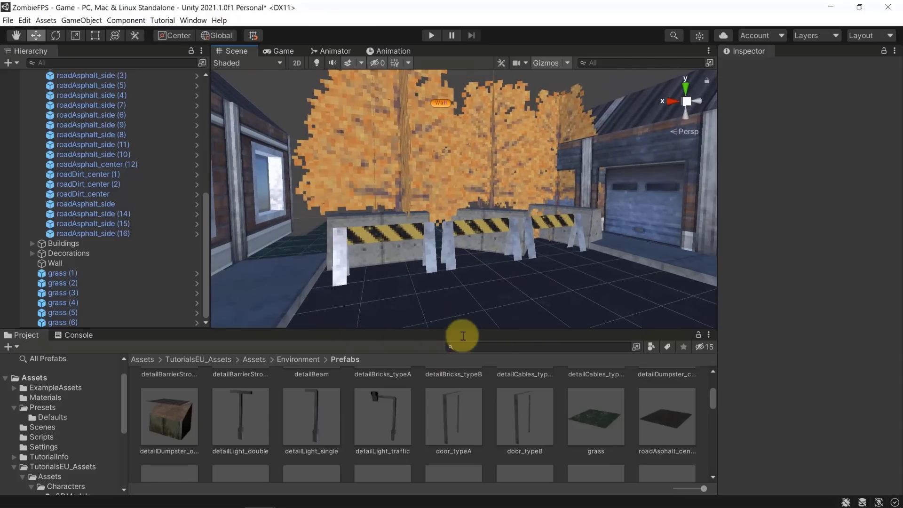
{"action": "key", "text": "d"}
{"action": "right_click_drag", "start_coordinate": [504, 281], "coordinate": [474, 305]}
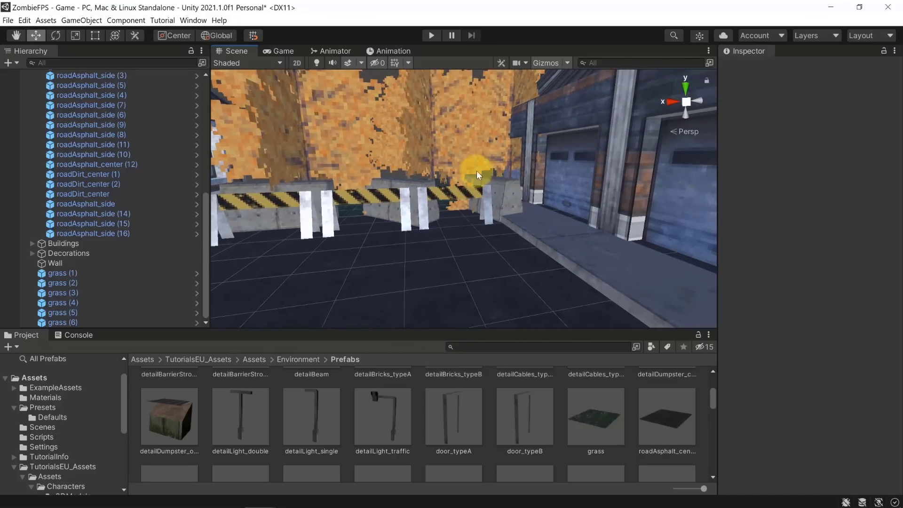
{"action": "right_click_drag", "start_coordinate": [503, 198], "coordinate": [286, 253]}
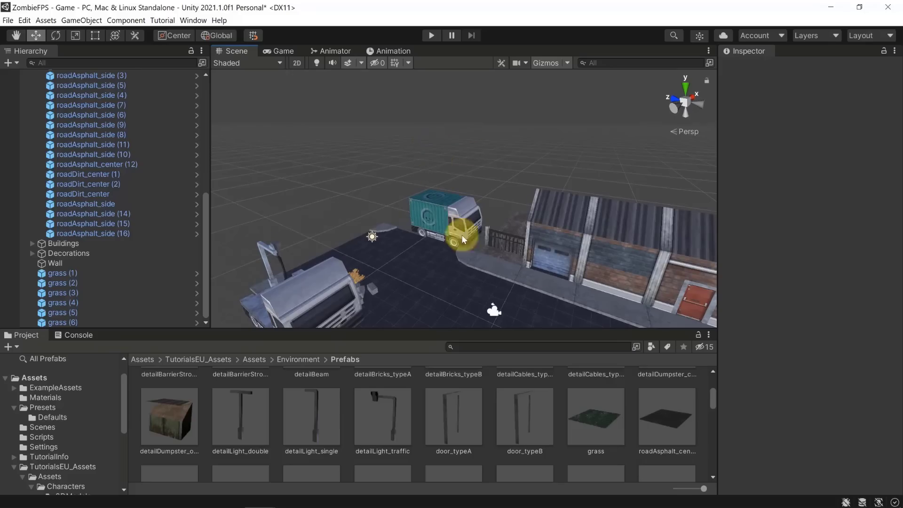
{"action": "right_click_drag", "start_coordinate": [398, 135], "coordinate": [369, 210]}
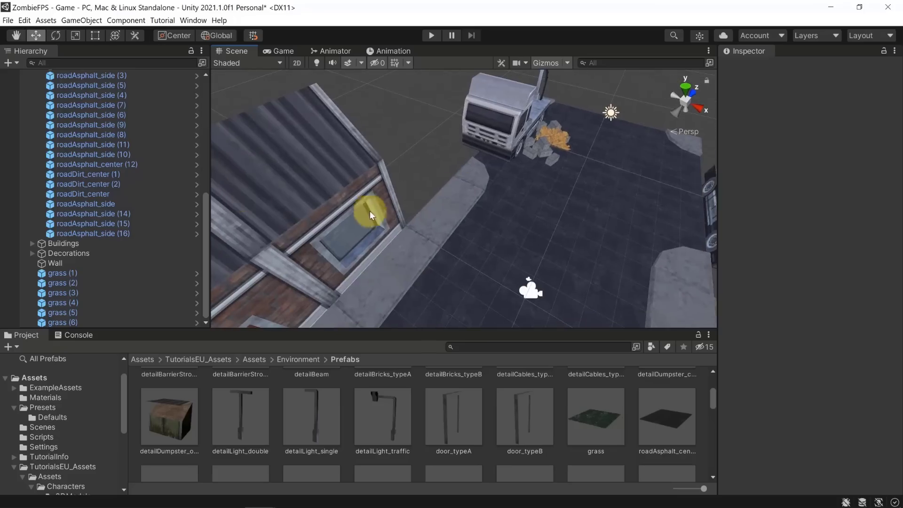
{"action": "right_click_drag", "start_coordinate": [416, 180], "coordinate": [513, 242]}
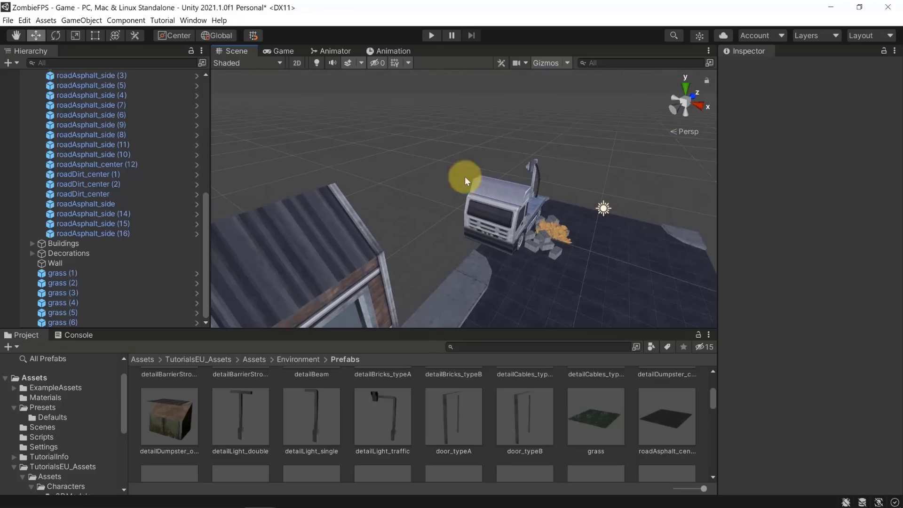
{"action": "right_click_drag", "start_coordinate": [458, 142], "coordinate": [514, 180]}
{"action": "right_click_drag", "start_coordinate": [361, 188], "coordinate": [646, 165]}
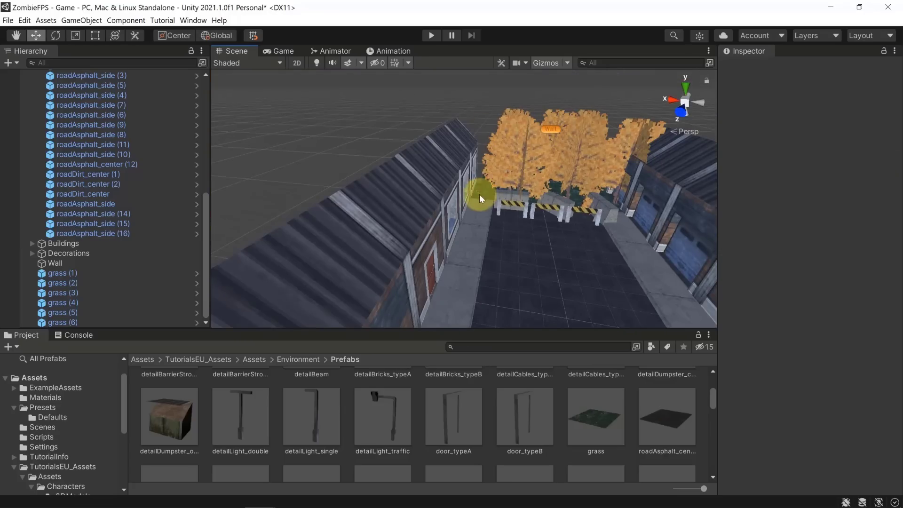
- Review the whole street layout from above and along its length
{"action": "scroll", "coordinate": [482, 168], "scroll_direction": "down", "scroll_amount": 6}
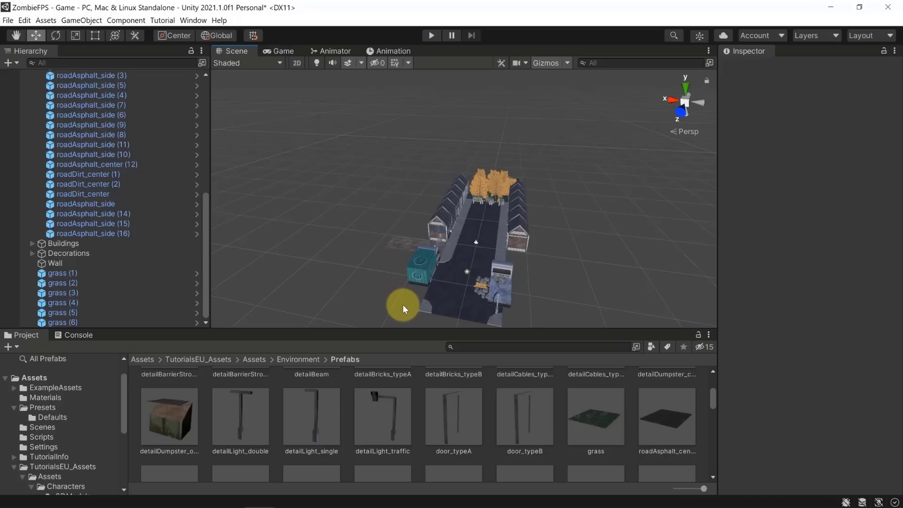
{"action": "left_click_drag", "start_coordinate": [462, 151], "coordinate": [479, 131], "text": "alt"}
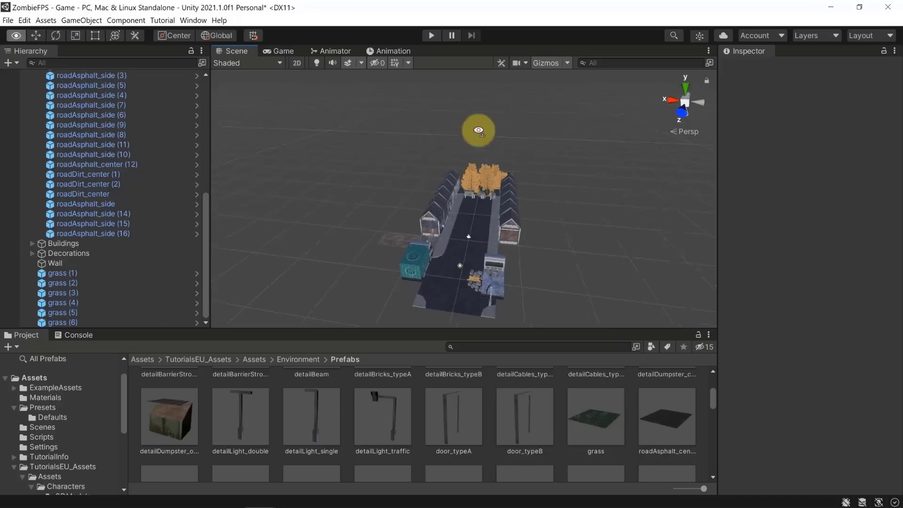
{"action": "key", "text": "w"}
{"action": "right_click_drag", "start_coordinate": [478, 130], "coordinate": [489, 166]}
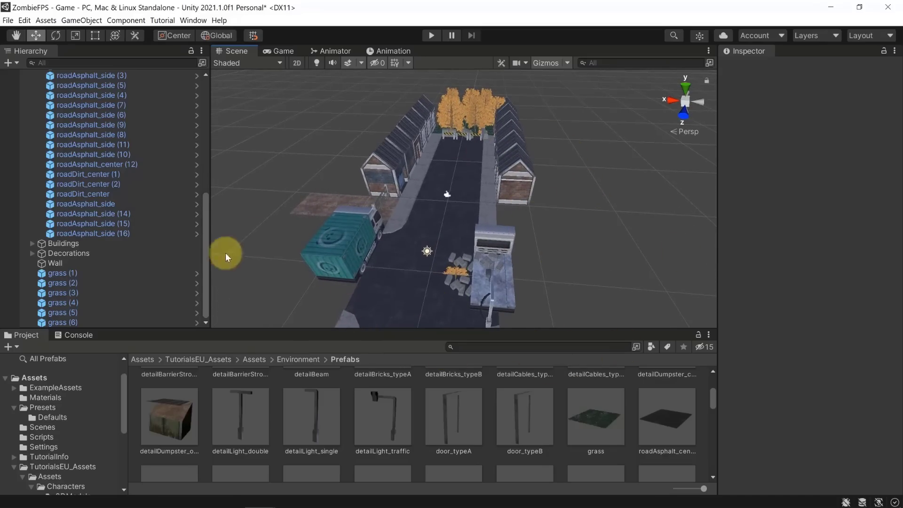
{"action": "right_click_drag", "start_coordinate": [574, 208], "coordinate": [596, 187]}
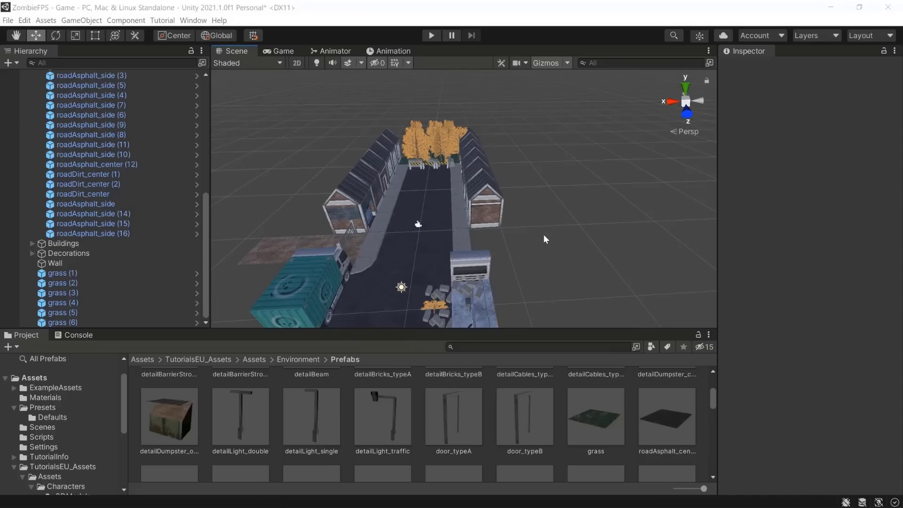
{"action": "right_click_drag", "start_coordinate": [533, 207], "coordinate": [403, 111]}
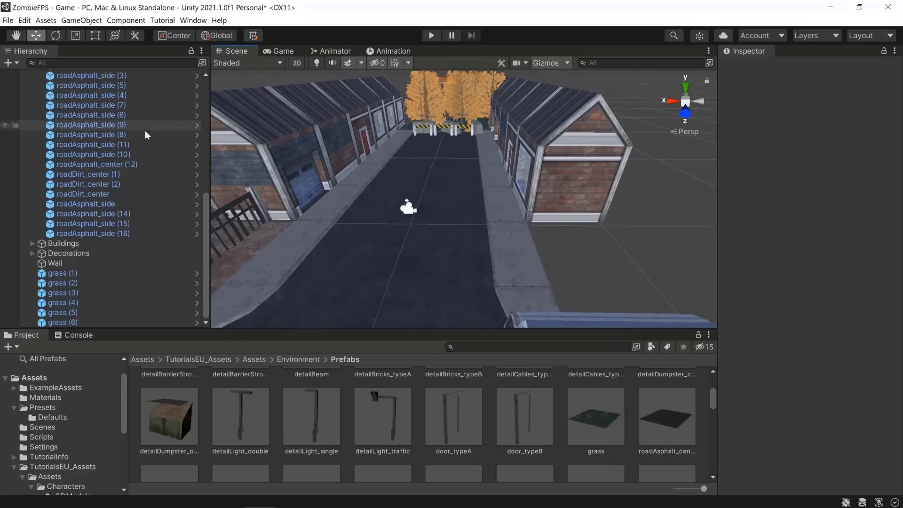
- Collapse the Streets group in the scene hierarchy and save the scene
{"action": "scroll", "coordinate": [141, 135], "scroll_direction": "up", "scroll_amount": 10}
{"action": "left_click", "coordinate": [32, 153]}
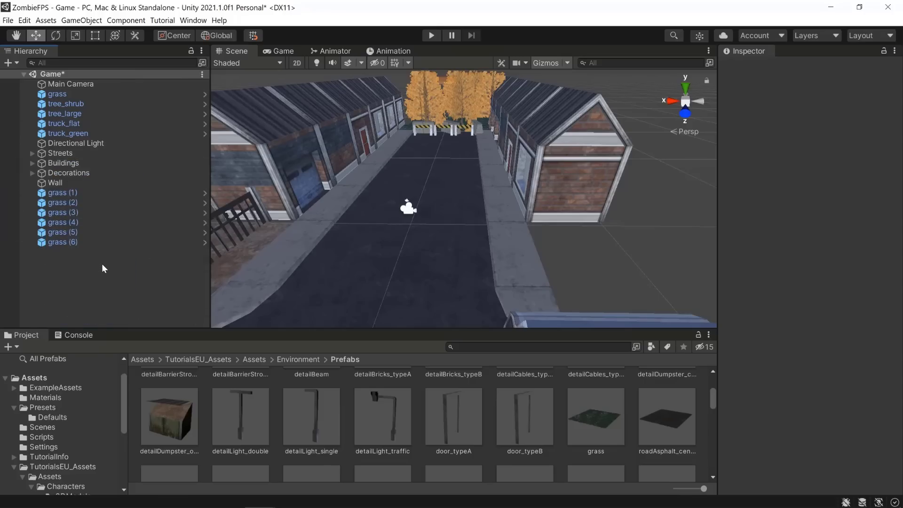
{"action": "key", "text": "ctrl+s"}
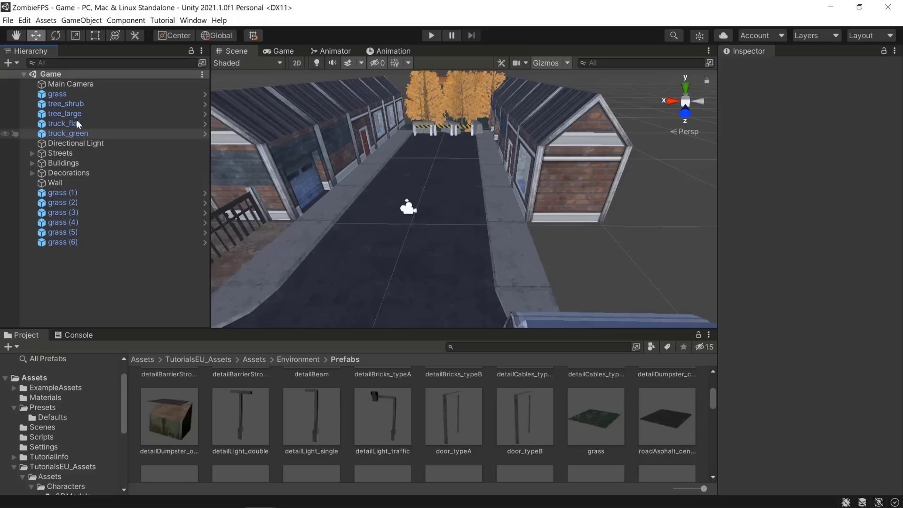
- Move the six loose tiles grass (1) through grass (6) into the Decorations group
{"action": "left_click", "coordinate": [69, 193]}
{"action": "left_click", "coordinate": [70, 241], "text": "shift"}
{"action": "left_click_drag", "start_coordinate": [64, 220], "coordinate": [64, 171]}
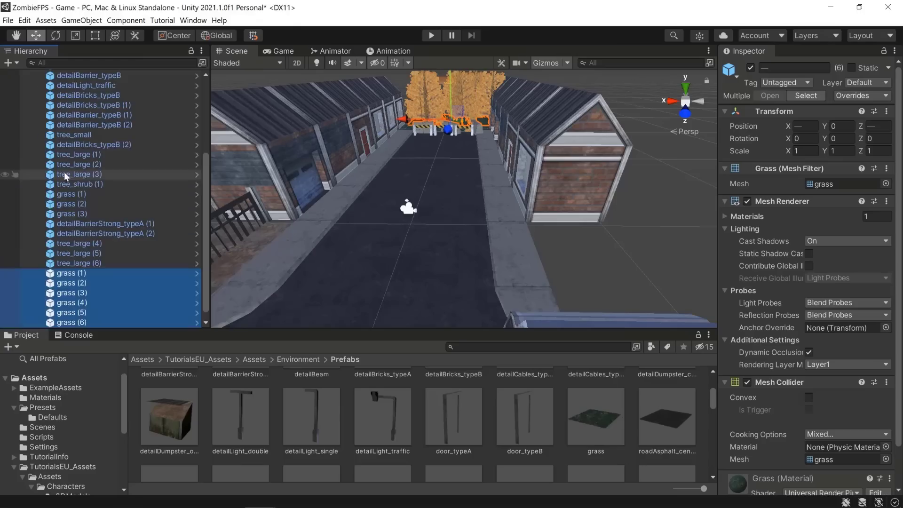
{"action": "scroll", "coordinate": [75, 211], "scroll_direction": "up", "scroll_amount": 5}
{"action": "left_click", "coordinate": [32, 172]}
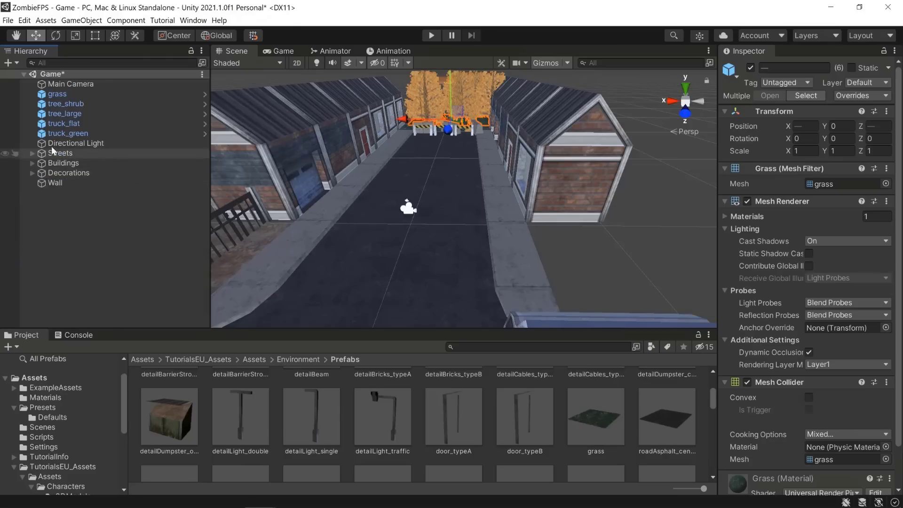
- Move the loose grass, tree_shrub and tree_large objects into the Decorations group
{"action": "left_click", "coordinate": [73, 103]}
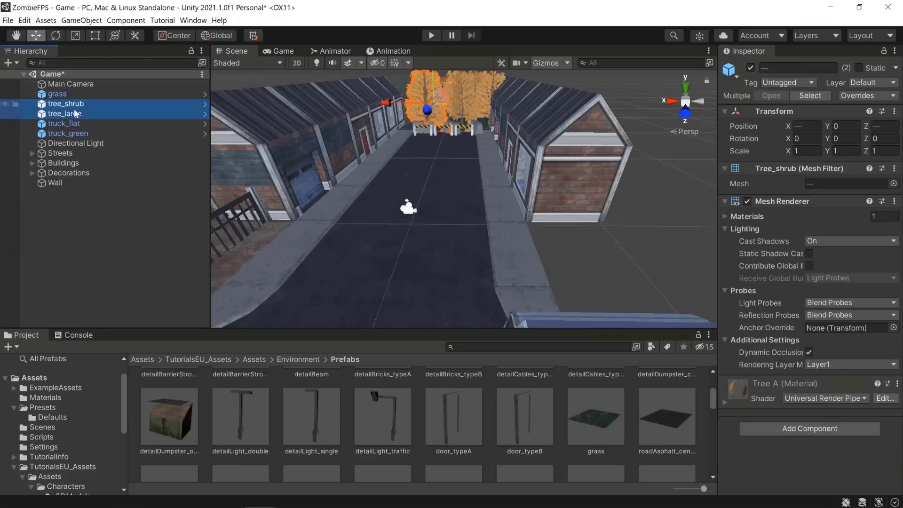
{"action": "left_click", "coordinate": [59, 94], "text": "ctrl"}
{"action": "left_click_drag", "start_coordinate": [68, 162], "coordinate": [68, 174]}
{"action": "scroll", "coordinate": [70, 155], "scroll_direction": "up", "scroll_amount": 2}
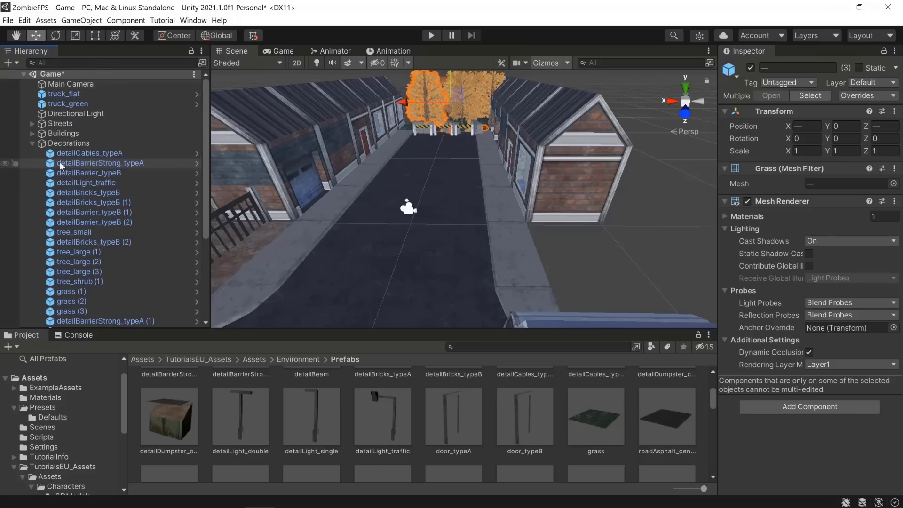
- Move truck_flat and truck_green into the Decorations group, collapse it and save the scene
{"action": "left_click", "coordinate": [33, 143]}
{"action": "left_click", "coordinate": [69, 95], "text": "ctrl"}
{"action": "left_click", "coordinate": [71, 103], "text": "ctrl"}
{"action": "left_click_drag", "start_coordinate": [72, 106], "coordinate": [69, 143]}
{"action": "scroll", "coordinate": [58, 146], "scroll_direction": "up", "scroll_amount": 3}
{"action": "left_click", "coordinate": [32, 123]}
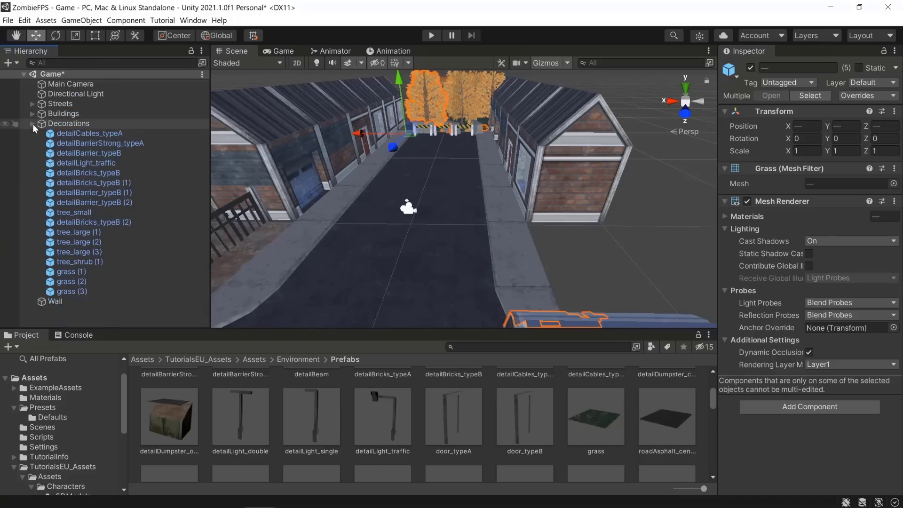
{"action": "left_click", "coordinate": [95, 213]}
{"action": "key", "text": "ctrl+s"}
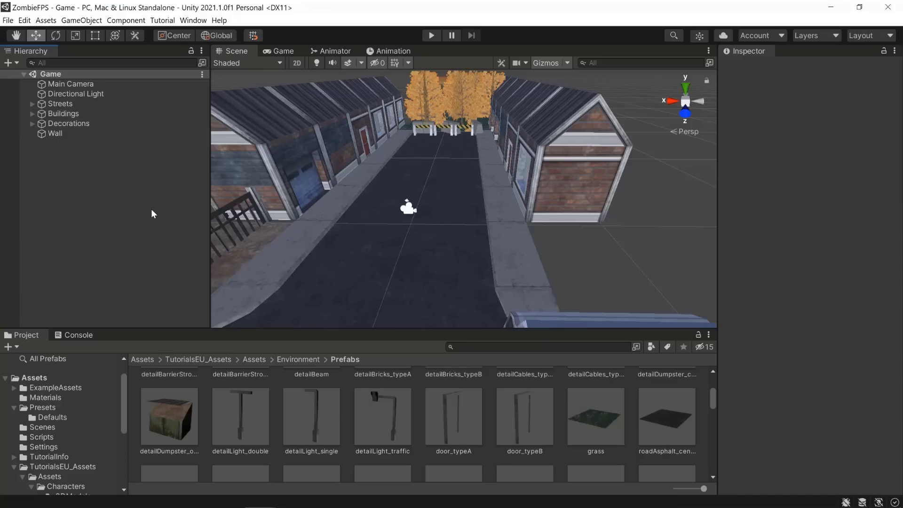
- Place the City prefab from the TutorialsEU_Assets Environment folder in the scene at about X -6.39, Y 13.20, Z 5.76
{"action": "scroll", "coordinate": [441, 170], "scroll_direction": "down", "scroll_amount": 5}
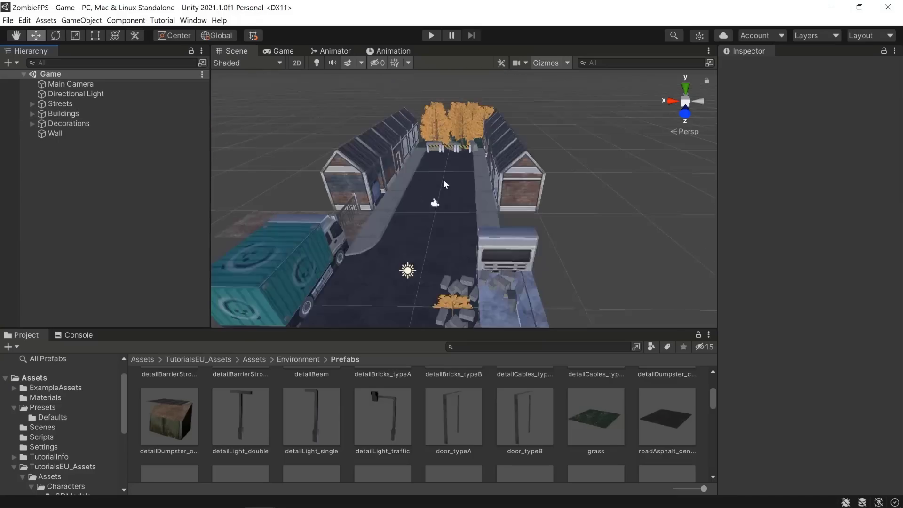
{"action": "scroll", "coordinate": [473, 183], "scroll_direction": "up", "scroll_amount": 4}
{"action": "scroll", "coordinate": [471, 186], "scroll_direction": "down", "scroll_amount": 2}
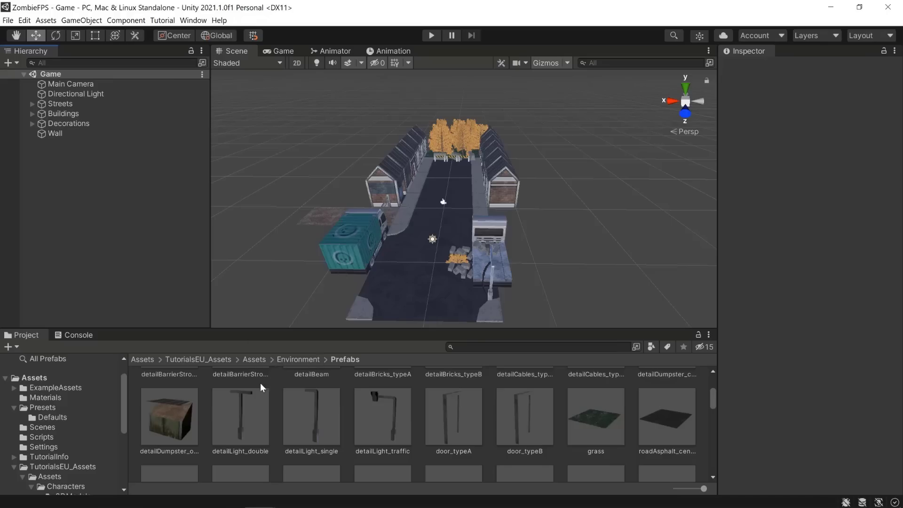
{"action": "left_click", "coordinate": [255, 360]}
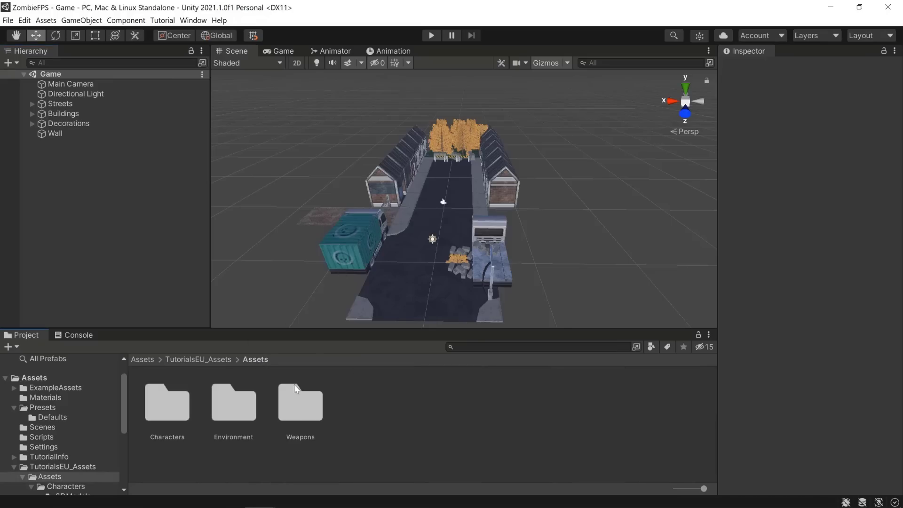
{"action": "left_click", "coordinate": [206, 359]}
{"action": "double_click", "coordinate": [178, 398]}
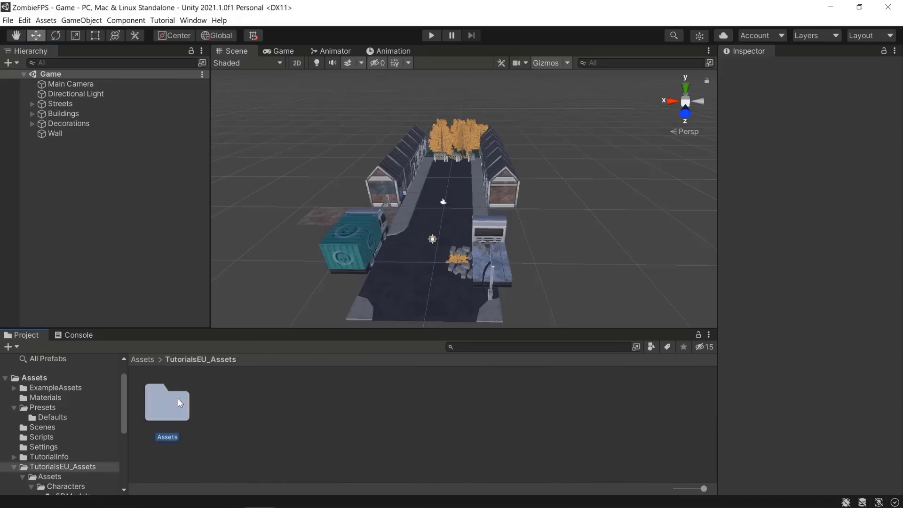
{"action": "double_click", "coordinate": [221, 403]}
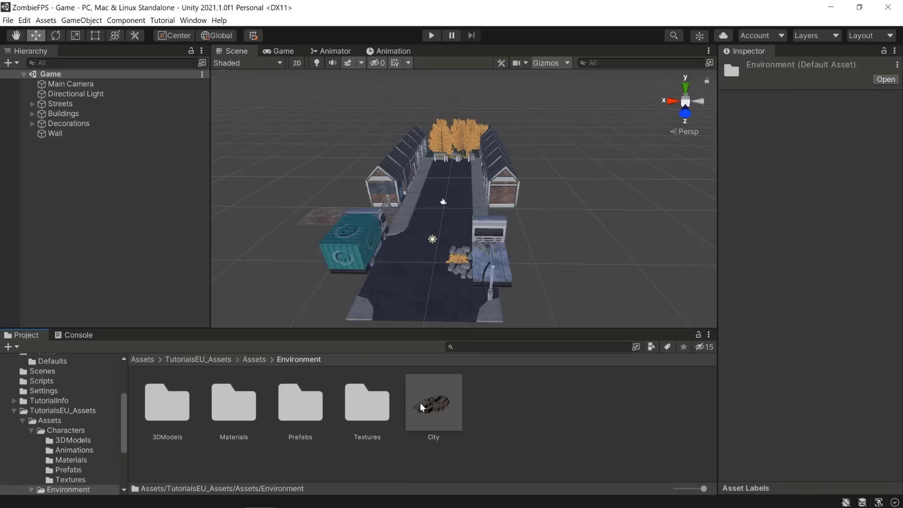
{"action": "left_click_drag", "start_coordinate": [420, 403], "coordinate": [438, 237]}
- Examine the placed city from street level and above, including its barricades, building facades and rooftops
{"action": "right_click_drag", "start_coordinate": [439, 237], "coordinate": [669, 207]}
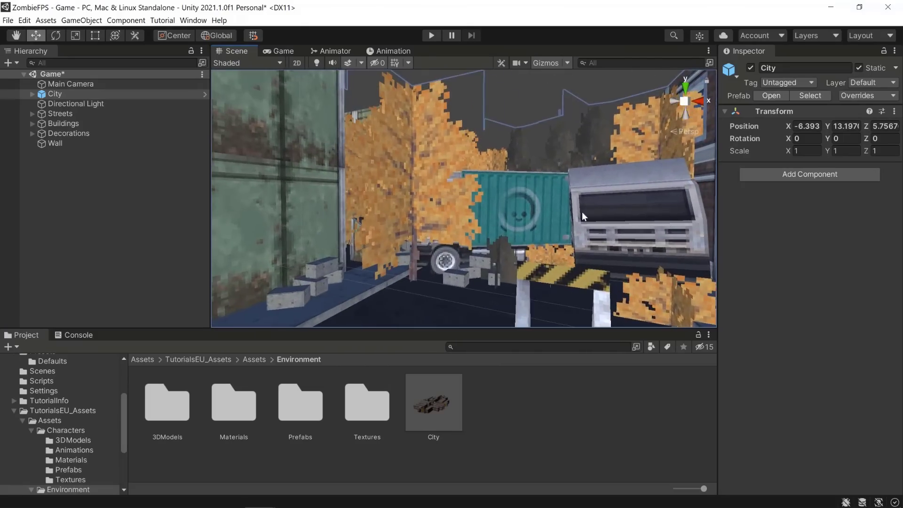
{"action": "right_click_drag", "start_coordinate": [494, 243], "coordinate": [564, 263]}
{"action": "right_click_drag", "start_coordinate": [434, 207], "coordinate": [894, 157]}
{"action": "key", "text": "w"}
{"action": "key", "text": "w"}
{"action": "right_click_drag", "start_coordinate": [376, 252], "coordinate": [449, 296]}
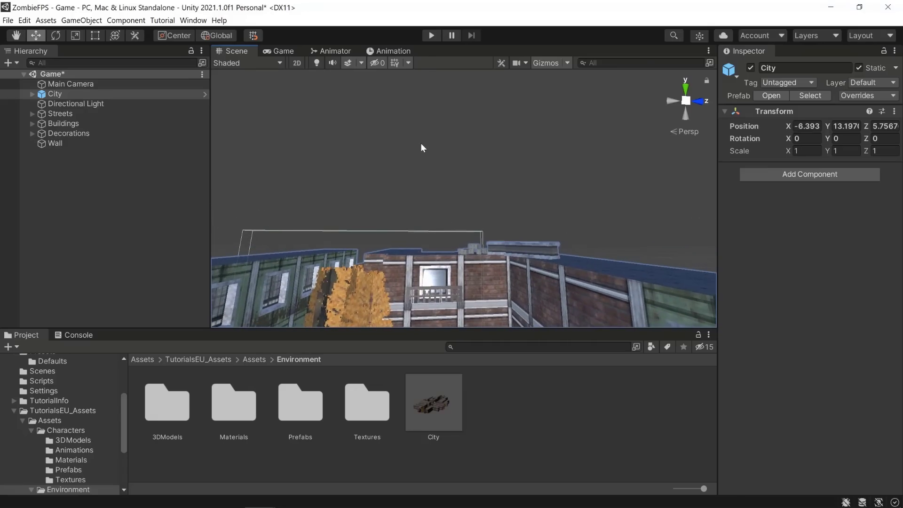
{"action": "right_click_drag", "start_coordinate": [421, 148], "coordinate": [540, 141]}
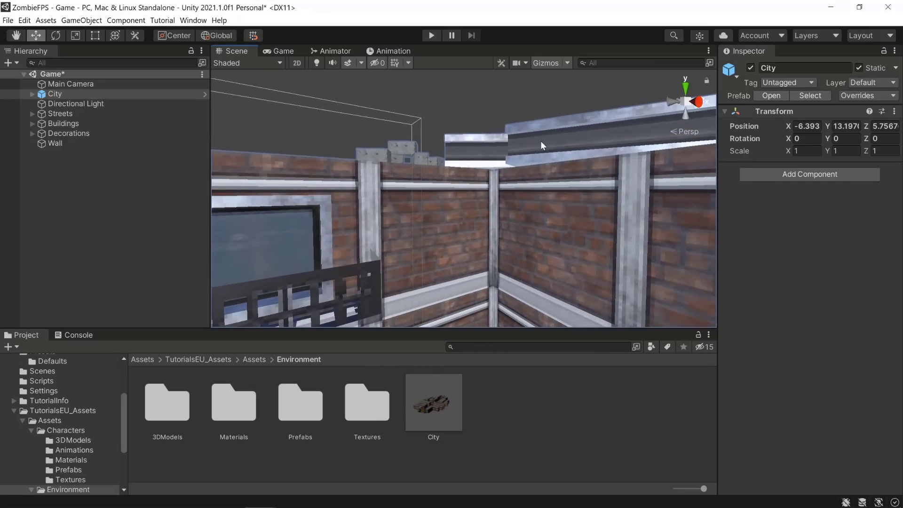
{"action": "right_click_drag", "start_coordinate": [504, 169], "coordinate": [505, 258]}
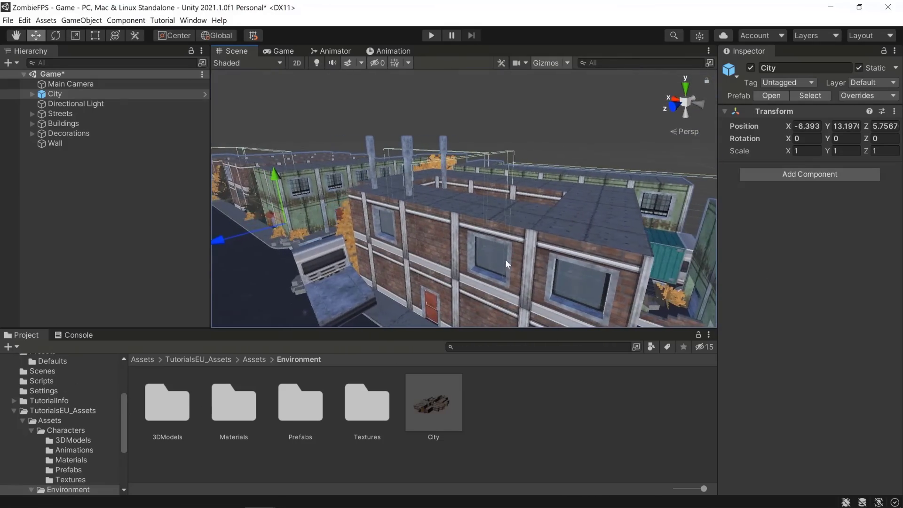
{"action": "right_click_drag", "start_coordinate": [546, 154], "coordinate": [538, 170]}
{"action": "right_click_drag", "start_coordinate": [489, 140], "coordinate": [545, 158]}
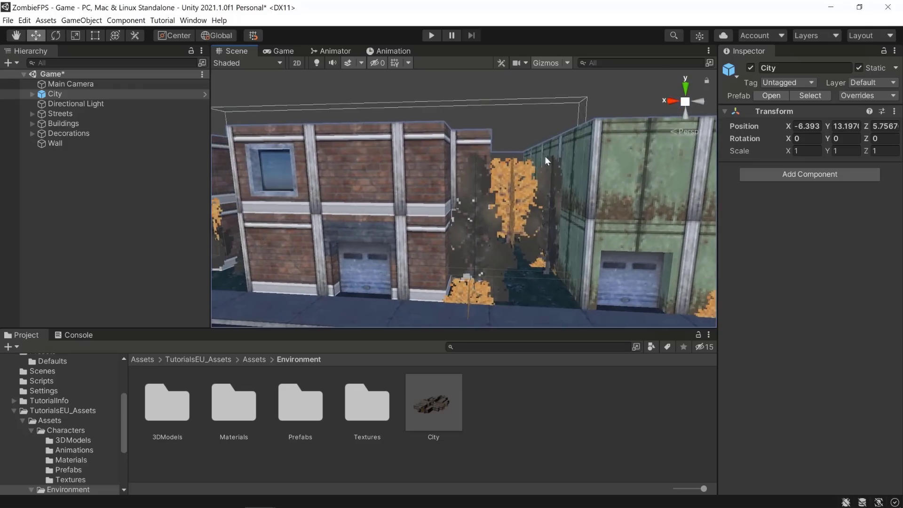
- Select the City object and look over its intersections, parked truck and dead-end streets
{"action": "left_click", "coordinate": [535, 123]}
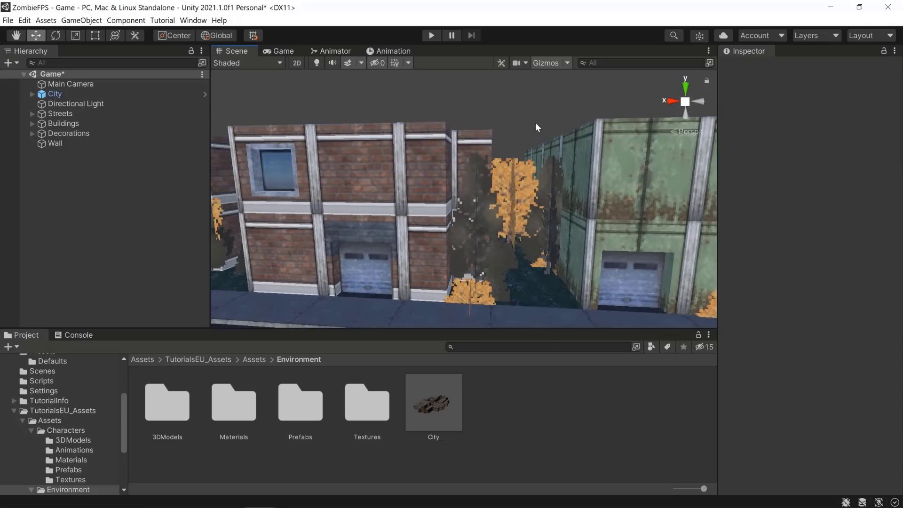
{"action": "left_click", "coordinate": [79, 93]}
{"action": "right_click_drag", "start_coordinate": [438, 78], "coordinate": [152, 155]}
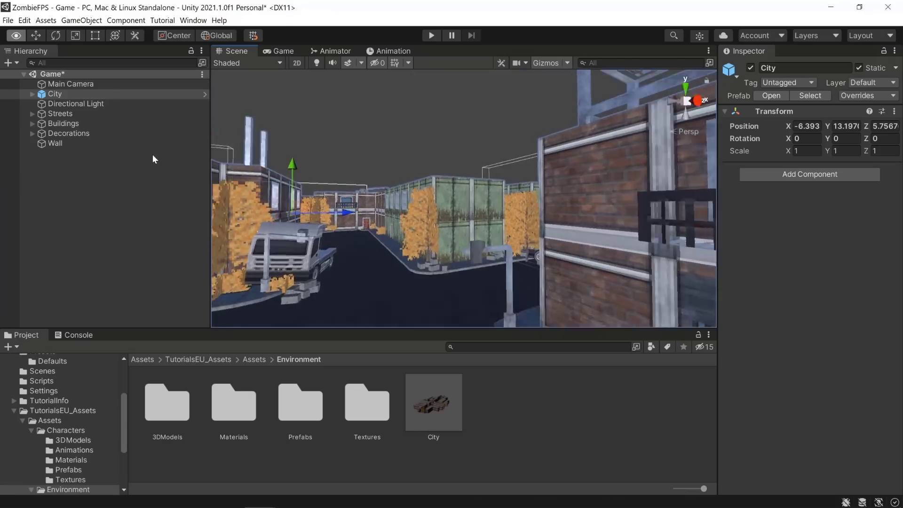
{"action": "right_click_drag", "start_coordinate": [438, 172], "coordinate": [435, 262]}
{"action": "right_click_drag", "start_coordinate": [538, 211], "coordinate": [484, 164]}
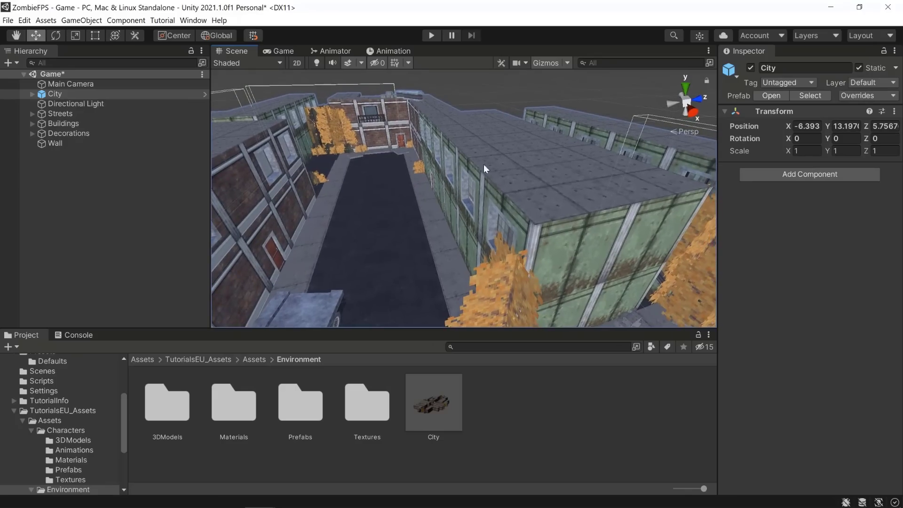
{"action": "right_click_drag", "start_coordinate": [475, 202], "coordinate": [256, 193]}
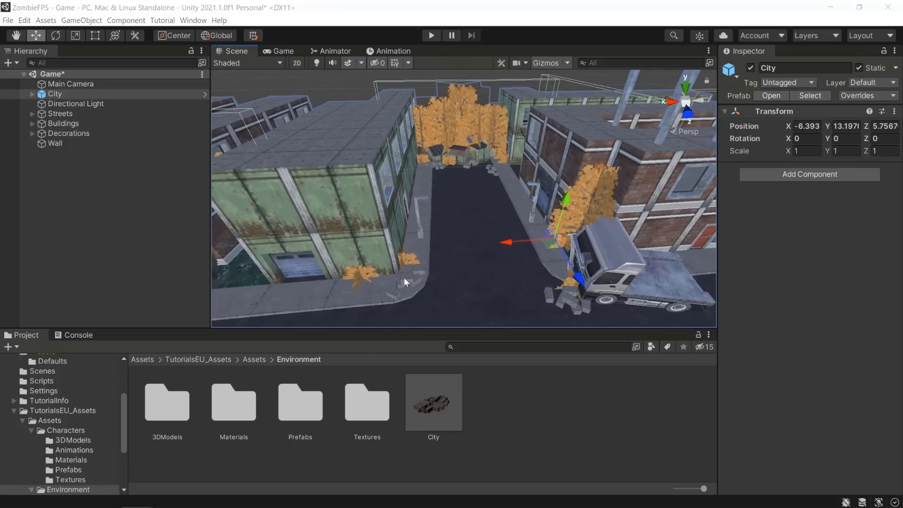
- Inspect the brick building beside the flatbed truck, select its wallA (6) piece, and view the green corner building
{"action": "left_click", "coordinate": [346, 86]}
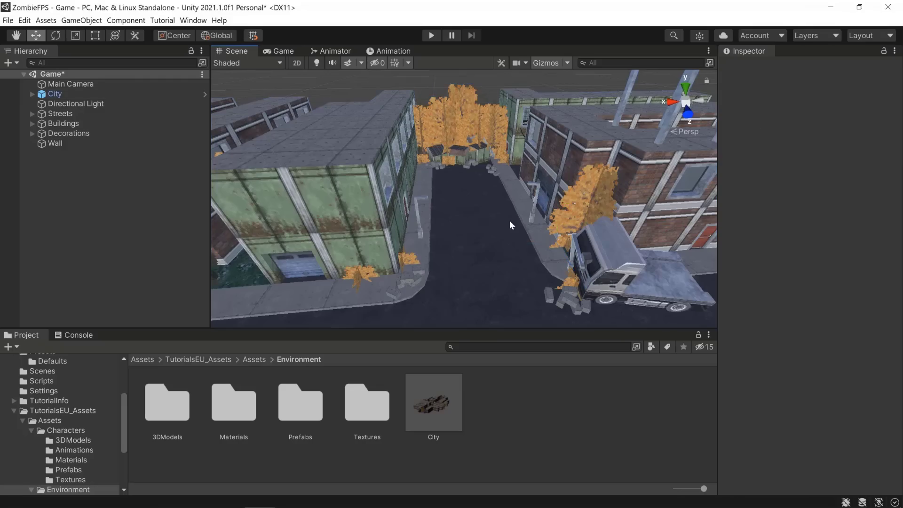
{"action": "right_click_drag", "start_coordinate": [443, 242], "coordinate": [649, 212]}
{"action": "key", "text": "w"}
{"action": "left_click", "coordinate": [414, 169]}
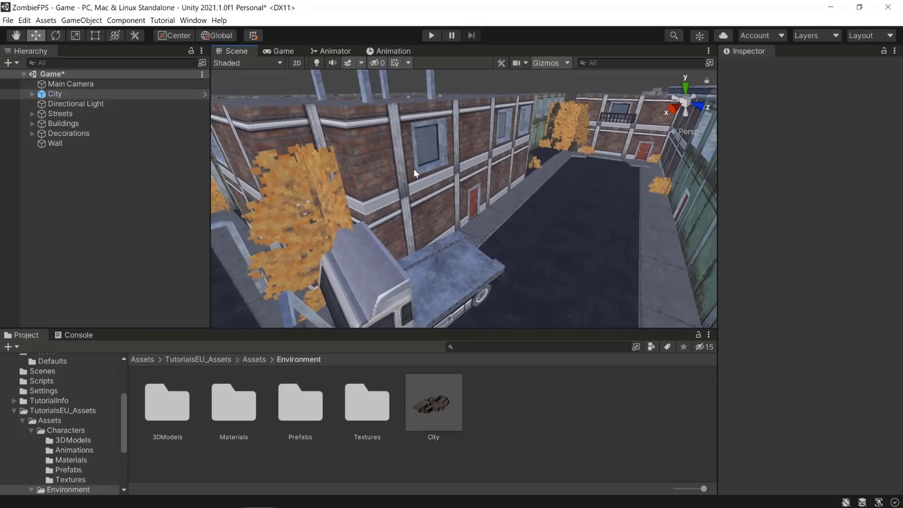
{"action": "left_click", "coordinate": [485, 167]}
{"action": "right_click_drag", "start_coordinate": [546, 265], "coordinate": [398, 178]}
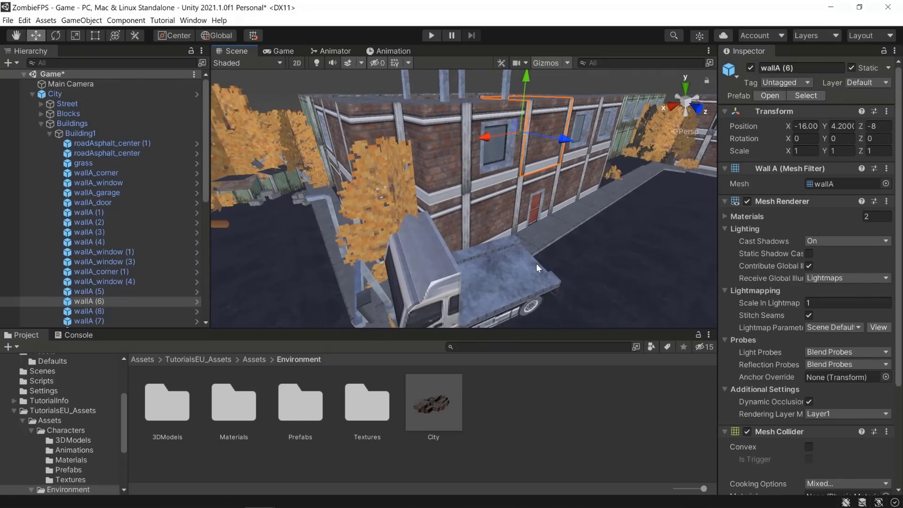
{"action": "right_click_drag", "start_coordinate": [537, 267], "coordinate": [421, 262]}
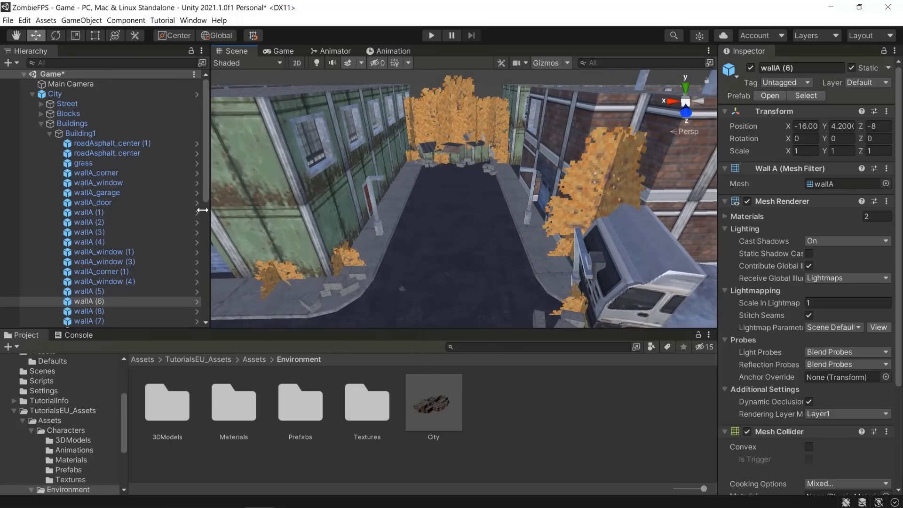
{"action": "right_click_drag", "start_coordinate": [431, 227], "coordinate": [347, 193]}
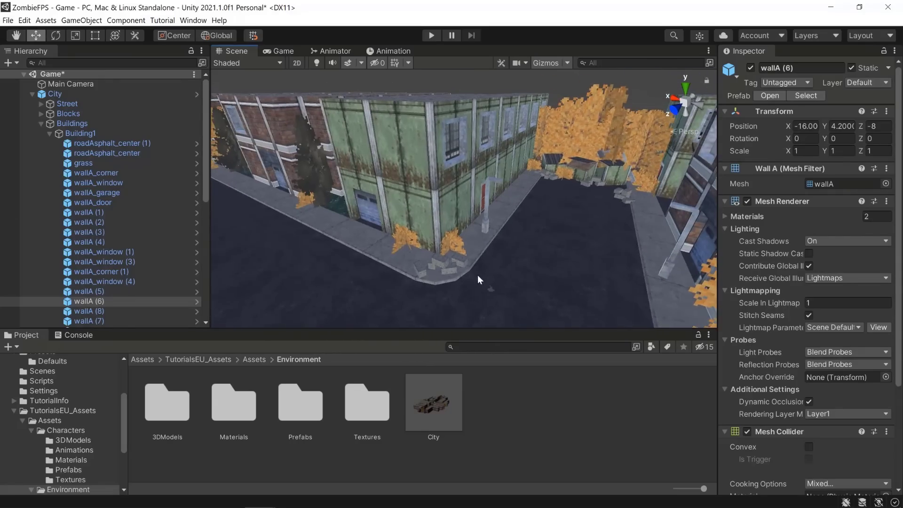
{"action": "right_click_drag", "start_coordinate": [498, 284], "coordinate": [552, 275]}
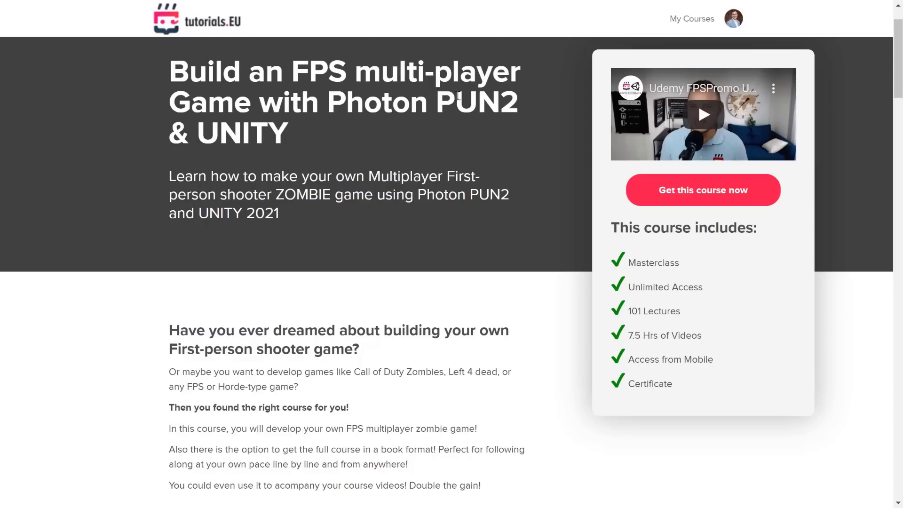
- Switch to the tutorials.EU multiplayer FPS course page and review its title, video hours and purchase options
{"action": "left_click_drag", "start_coordinate": [359, 74], "coordinate": [365, 125]}
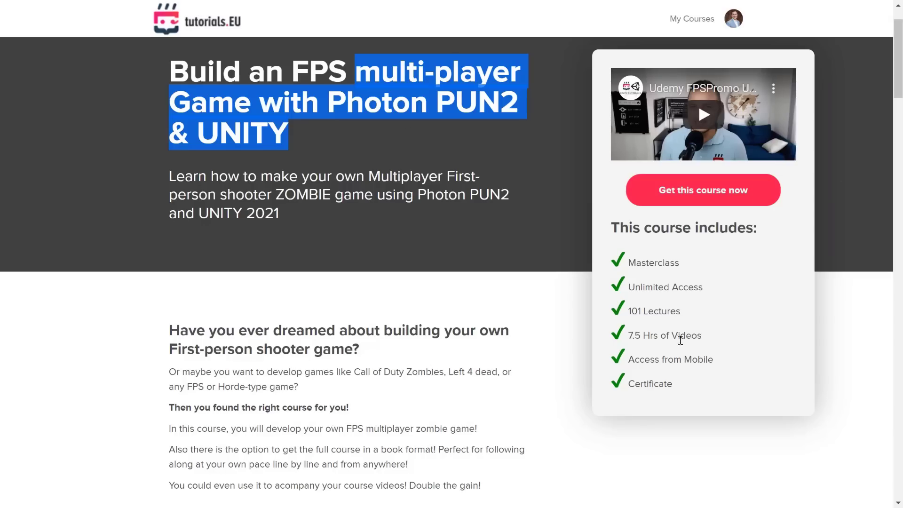
{"action": "left_click_drag", "start_coordinate": [710, 339], "coordinate": [610, 337]}
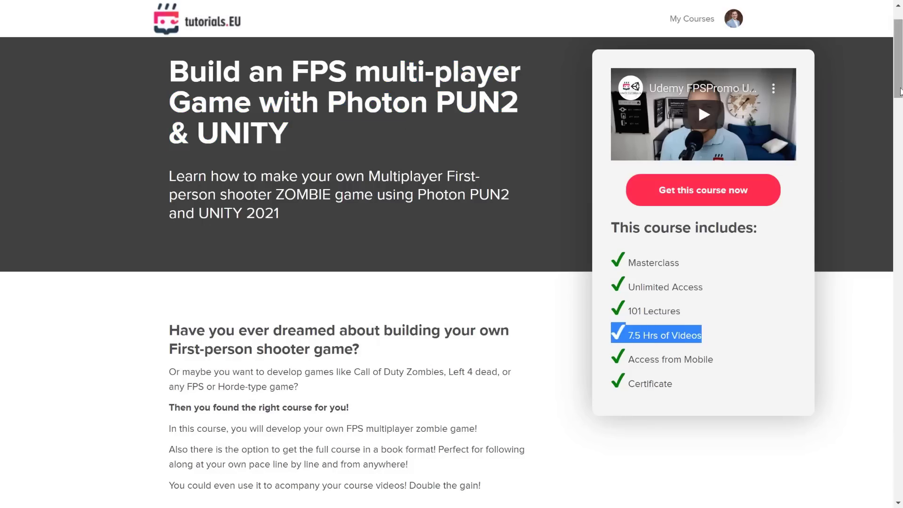
{"action": "scroll", "coordinate": [900, 118], "scroll_direction": "down", "scroll_amount": 3}
{"action": "left_click_drag", "start_coordinate": [901, 117], "coordinate": [878, 475]}
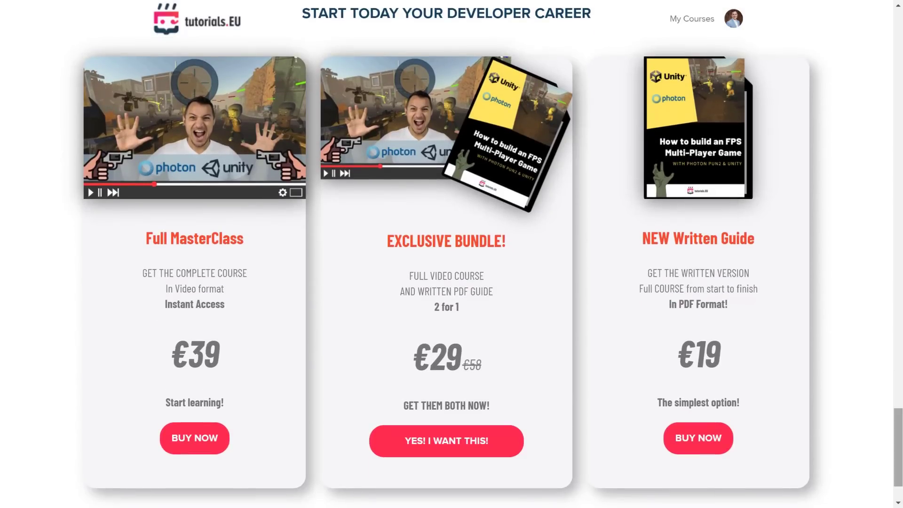